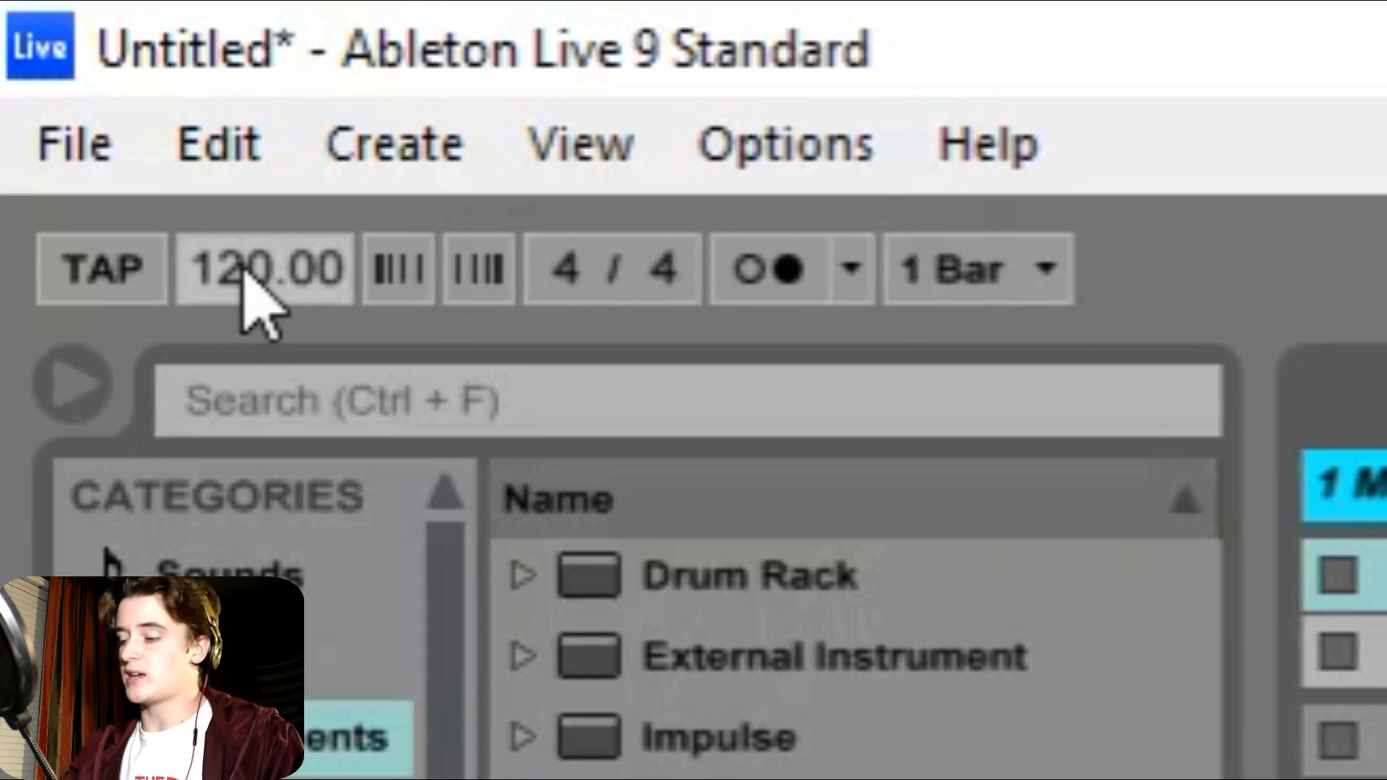
Set the project tempo to 116 BPM and switch to the Arrangement view
{"action": "left_click", "coordinate": [245, 278]}
{"action": "type", "text": "116"}
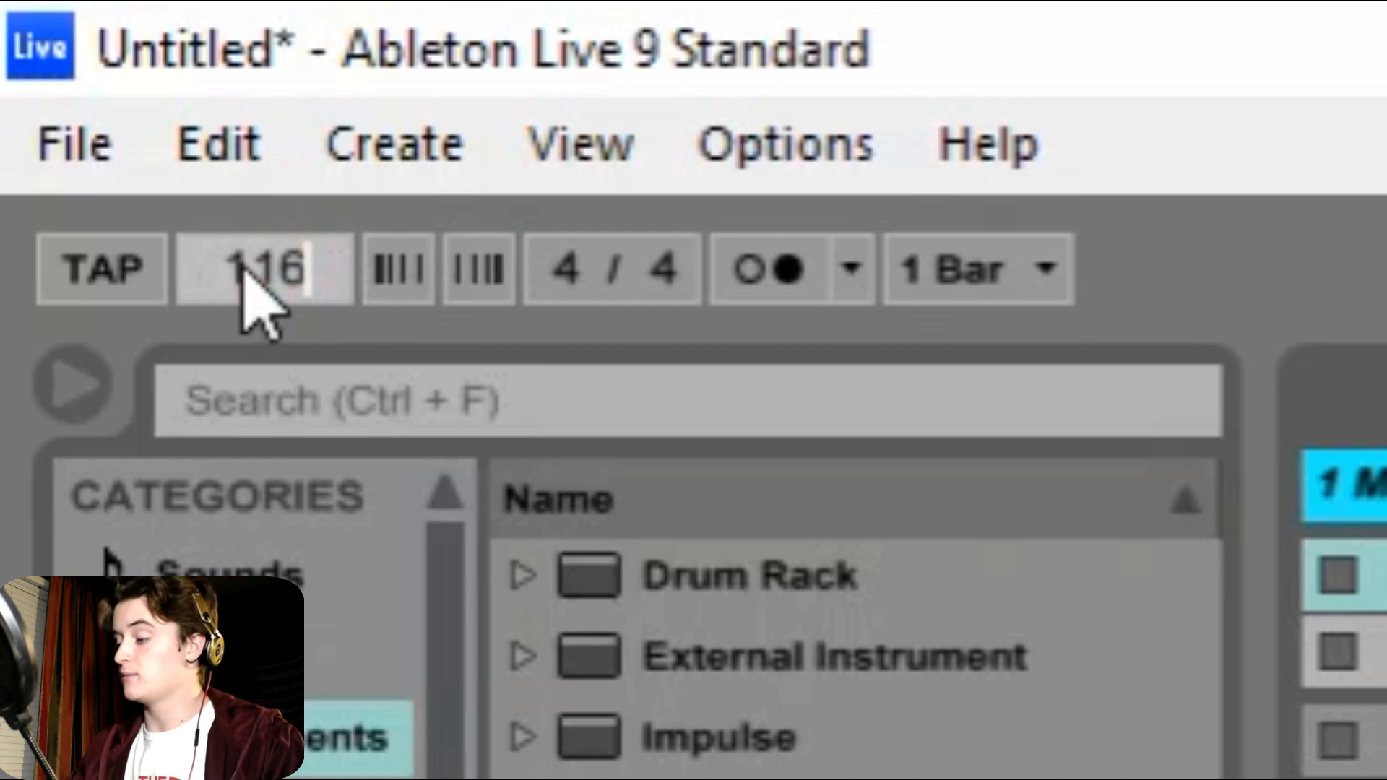
{"action": "key", "text": "Return"}
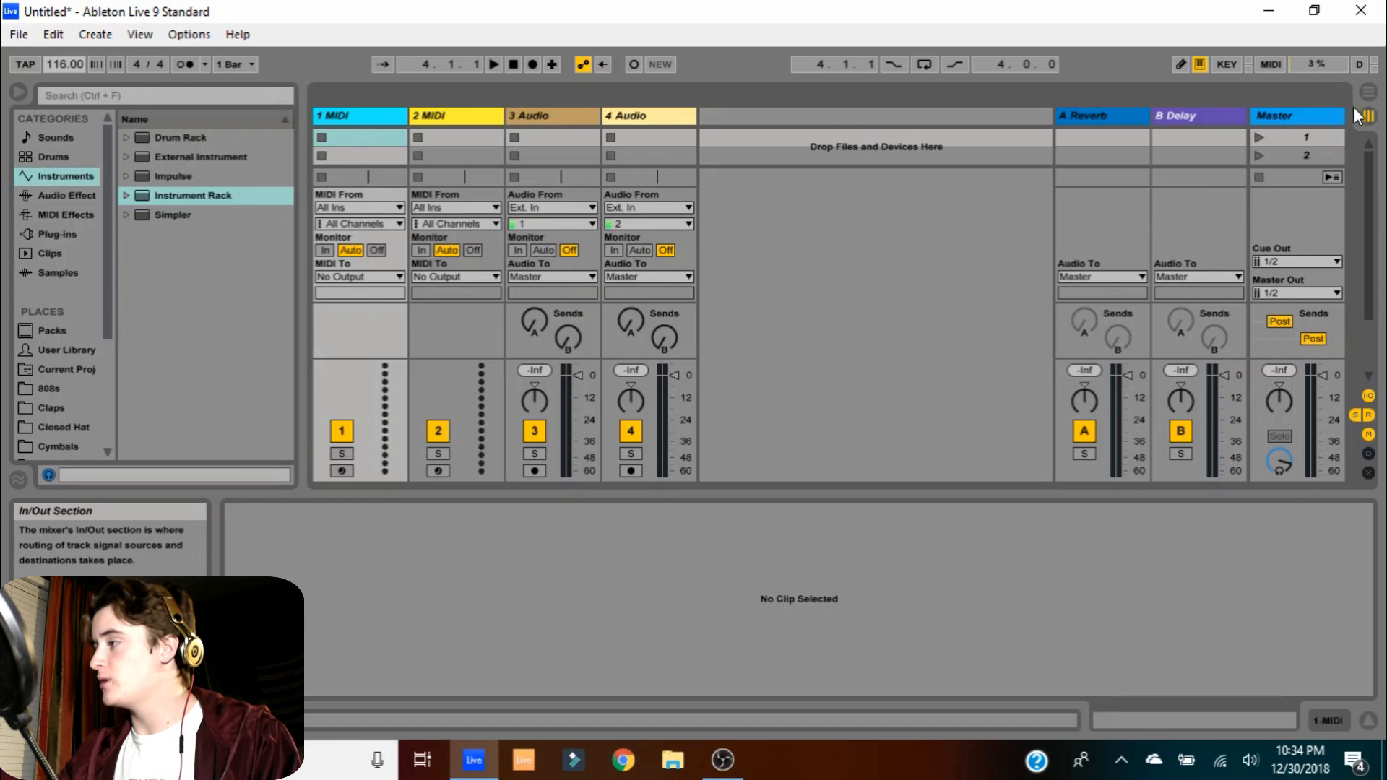
{"action": "left_click", "coordinate": [1367, 93]}
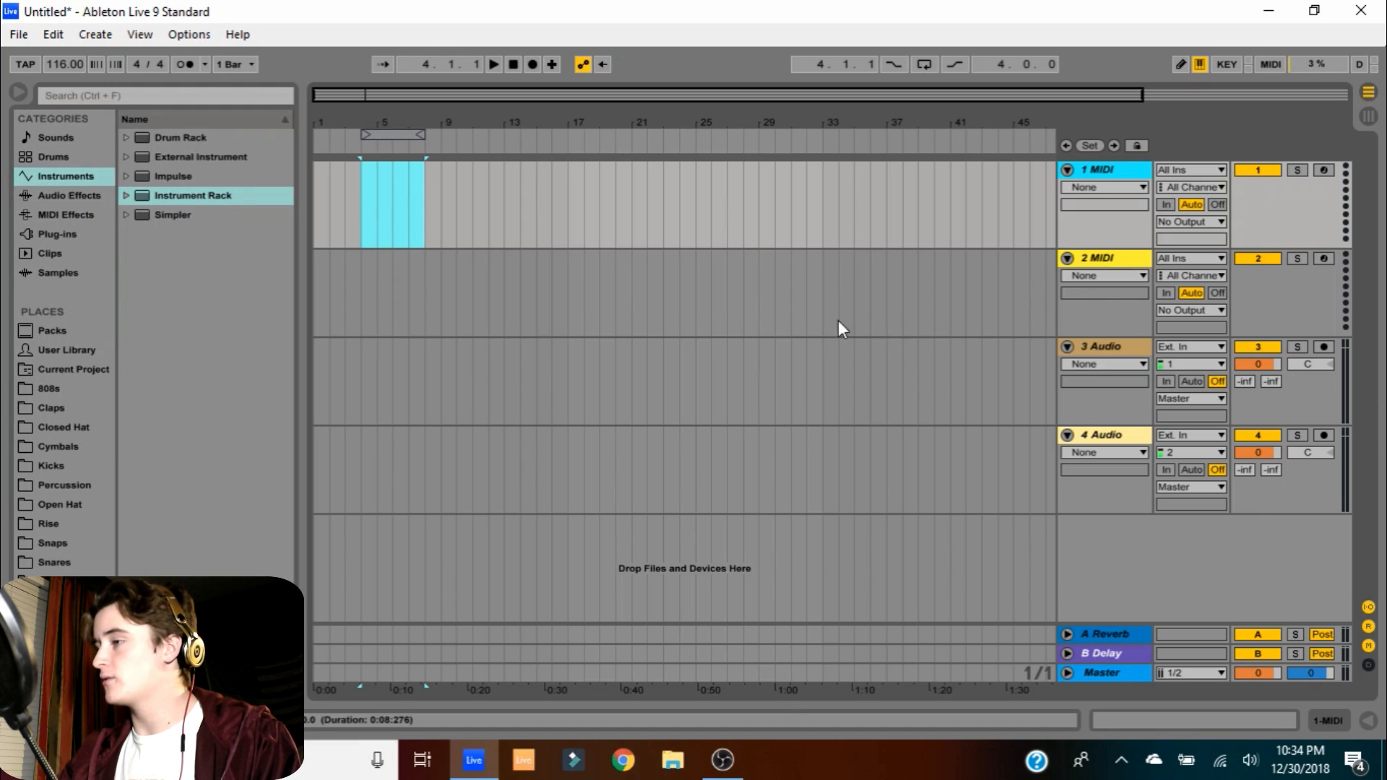
Move the loop brace to start at bar 5 and insert an empty MIDI clip on track 1 from bar 5 to bar 13
{"action": "left_click", "coordinate": [383, 188]}
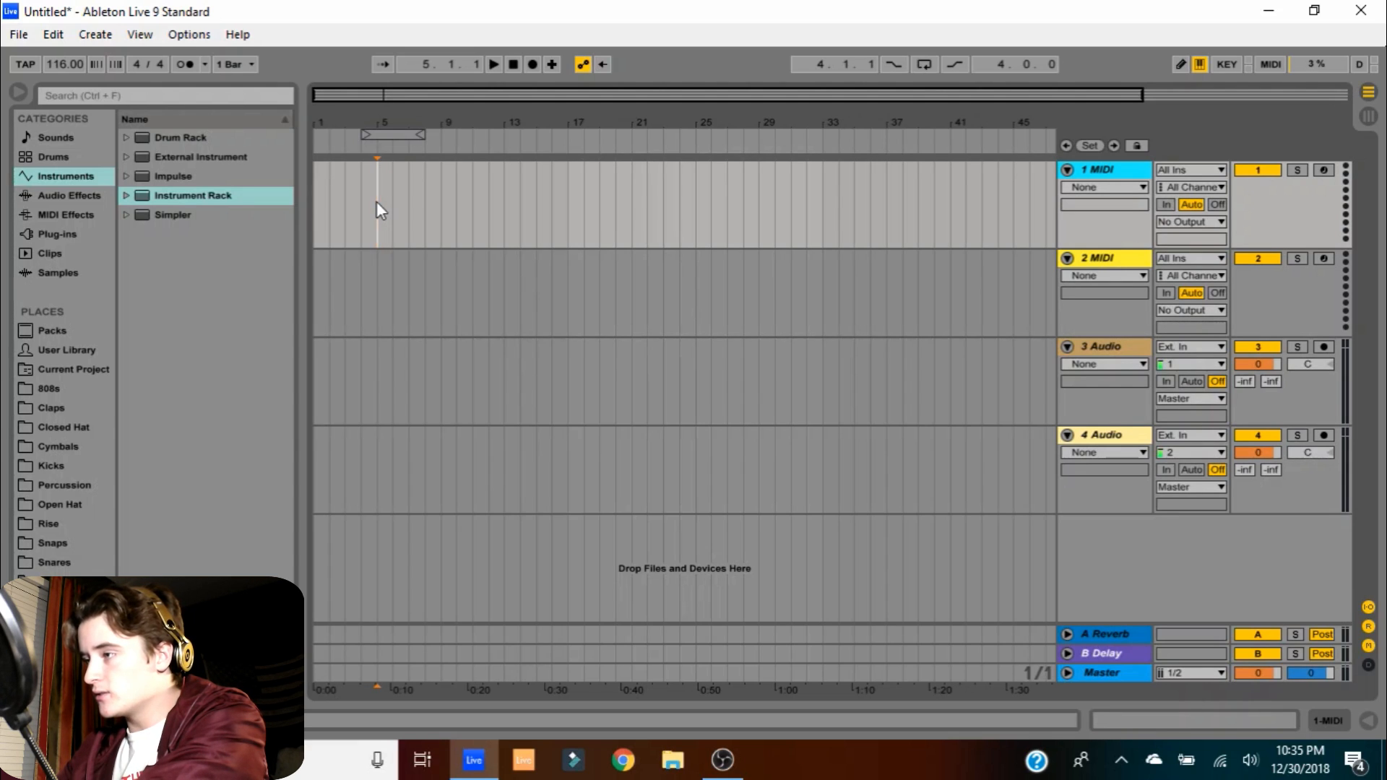
{"action": "left_click_drag", "start_coordinate": [401, 137], "coordinate": [417, 140]}
{"action": "left_click_drag", "start_coordinate": [379, 213], "coordinate": [505, 213]}
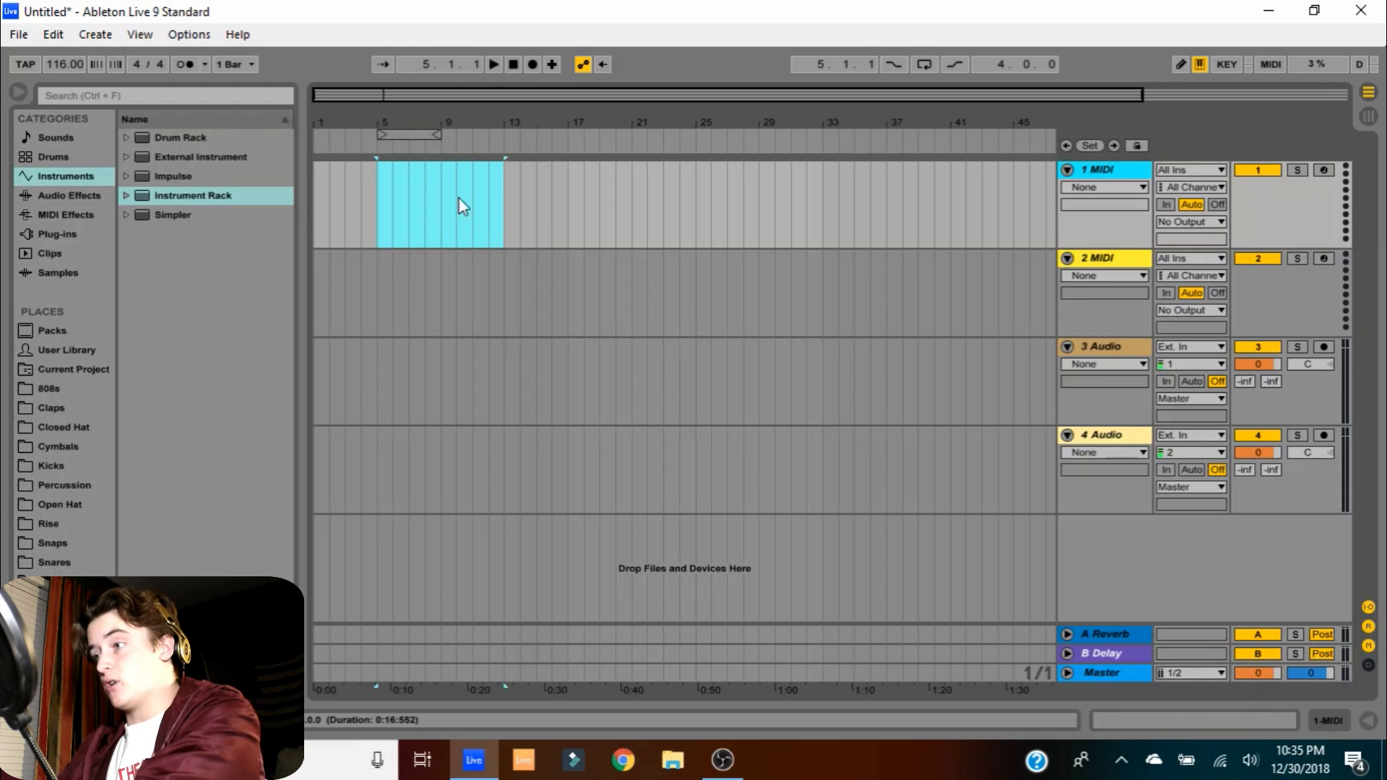
{"action": "left_click", "coordinate": [387, 209]}
{"action": "left_click_drag", "start_coordinate": [379, 221], "coordinate": [574, 251]}
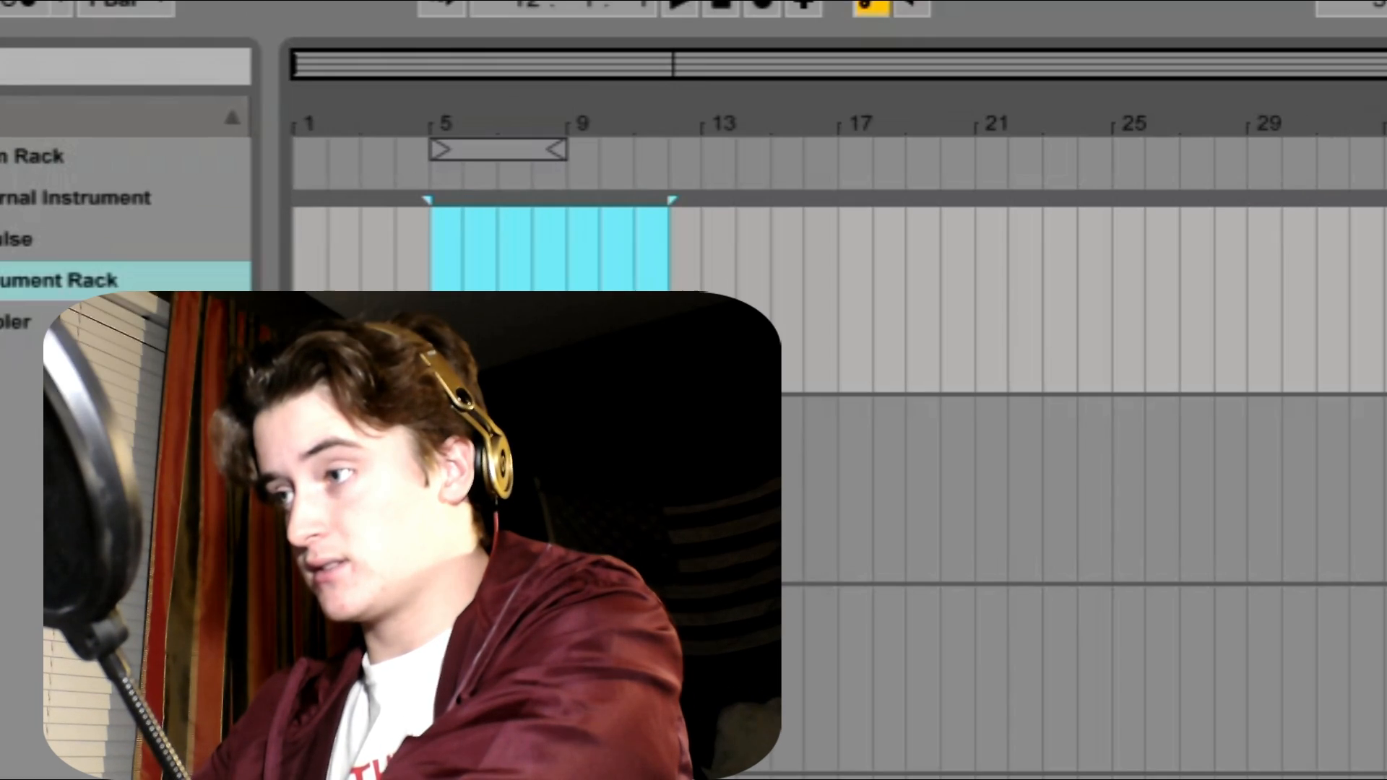
{"action": "left_click_drag", "start_coordinate": [670, 307], "coordinate": [712, 318]}
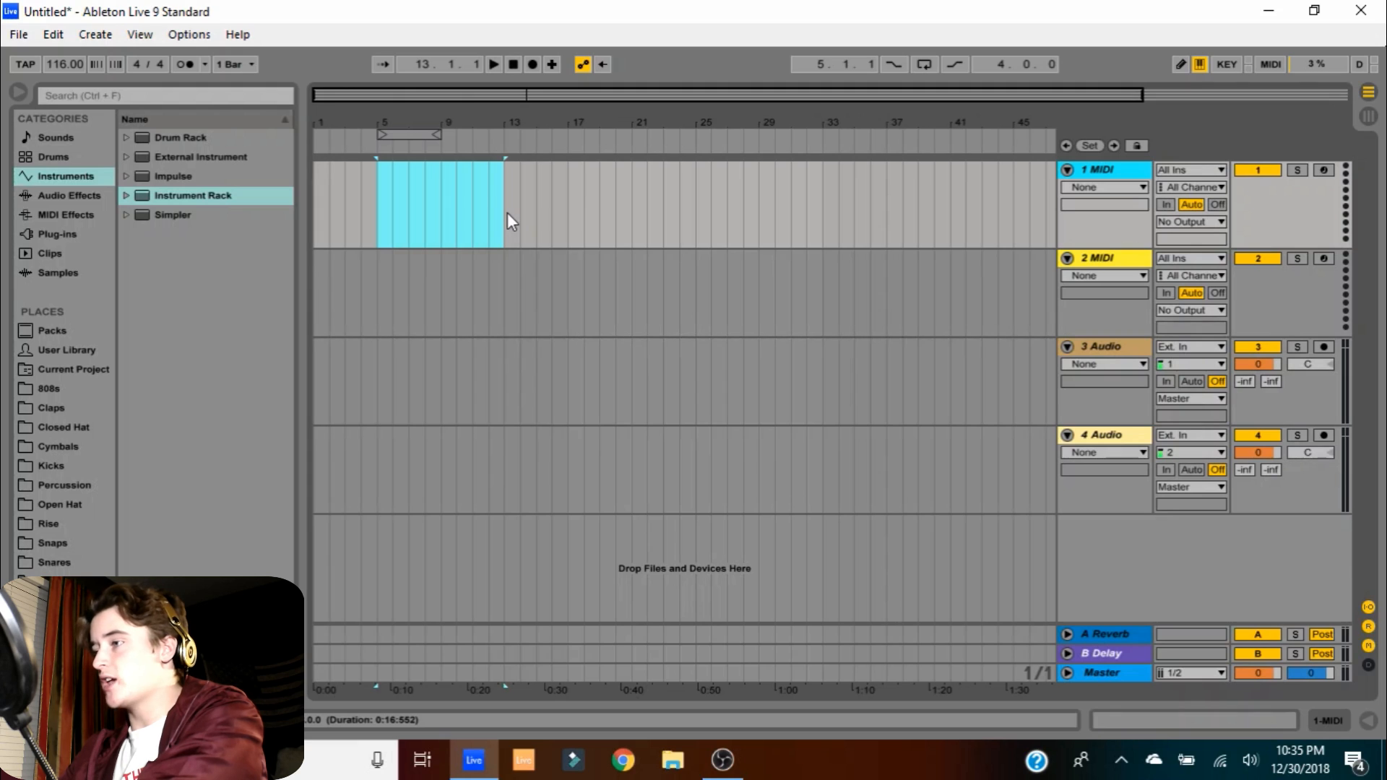
{"action": "left_click_drag", "start_coordinate": [507, 213], "coordinate": [507, 213]}
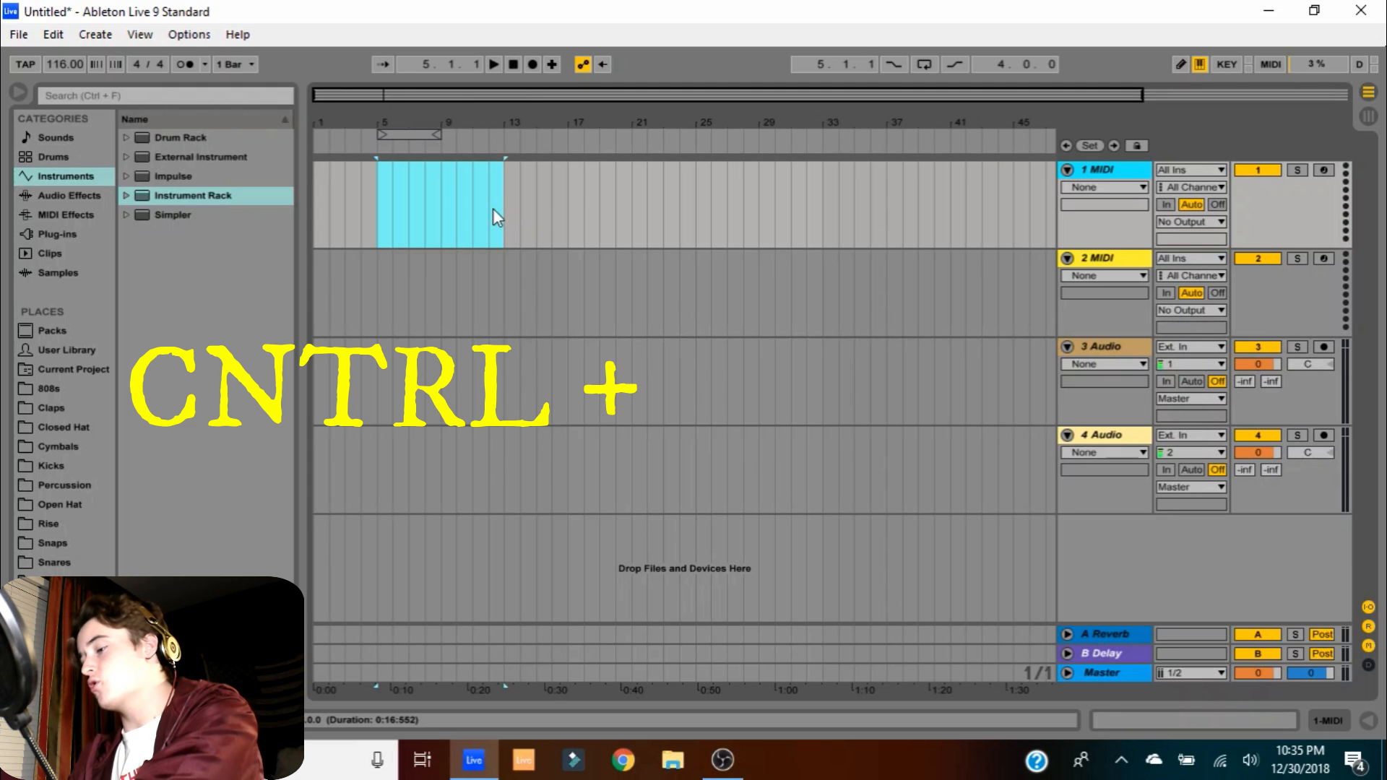
{"action": "key", "text": "ctrl+shift+m"}
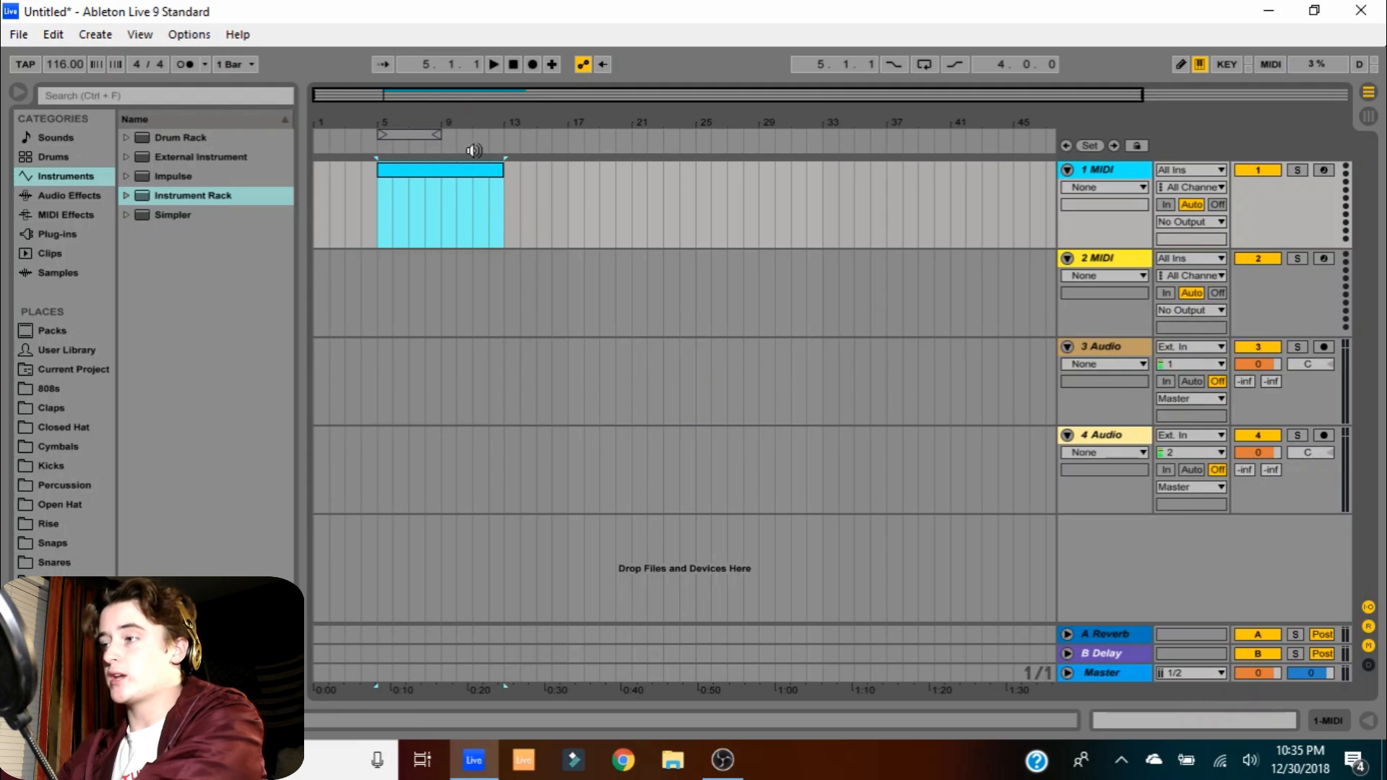
Extend the loop brace to bar 13 so it spans the MIDI clip, and turn on looping
{"action": "left_click_drag", "start_coordinate": [447, 137], "coordinate": [497, 138]}
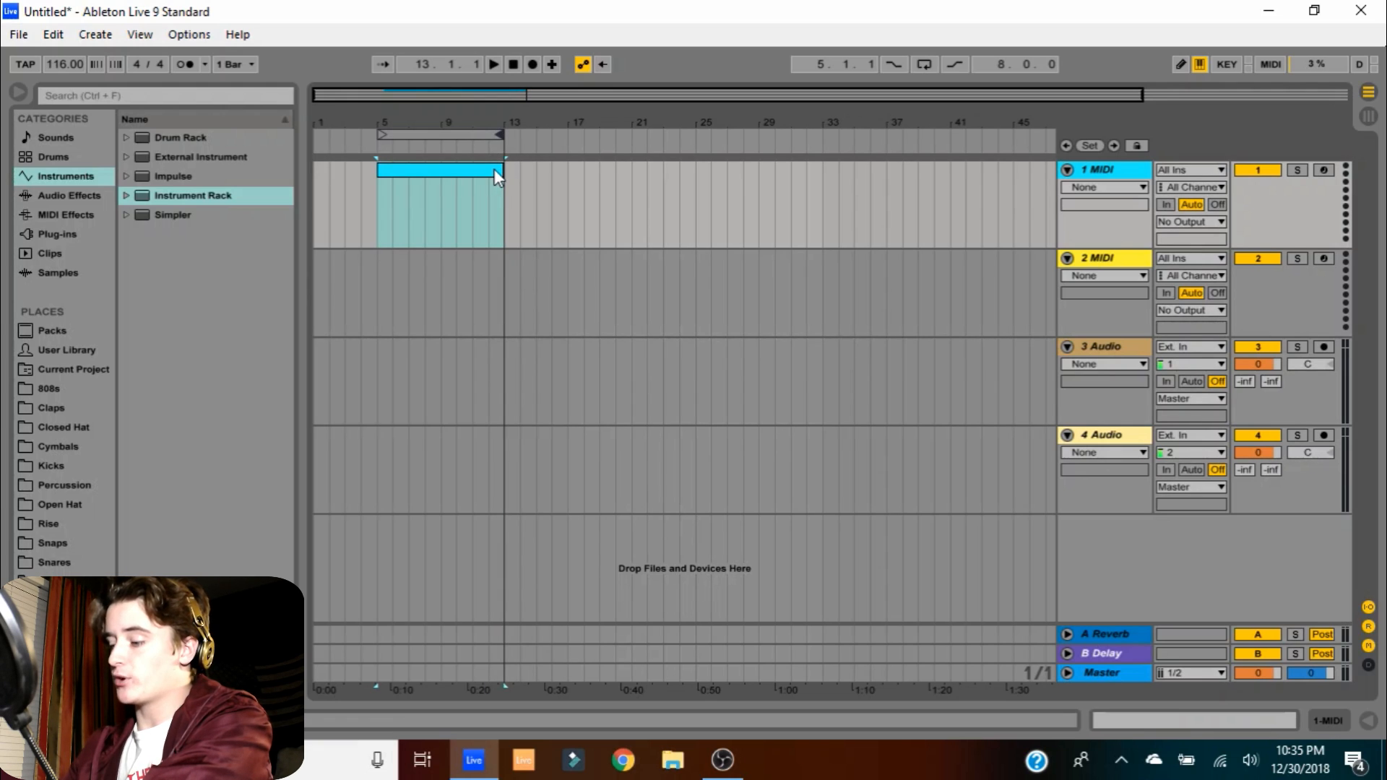
{"action": "key", "text": "ctrl+l"}
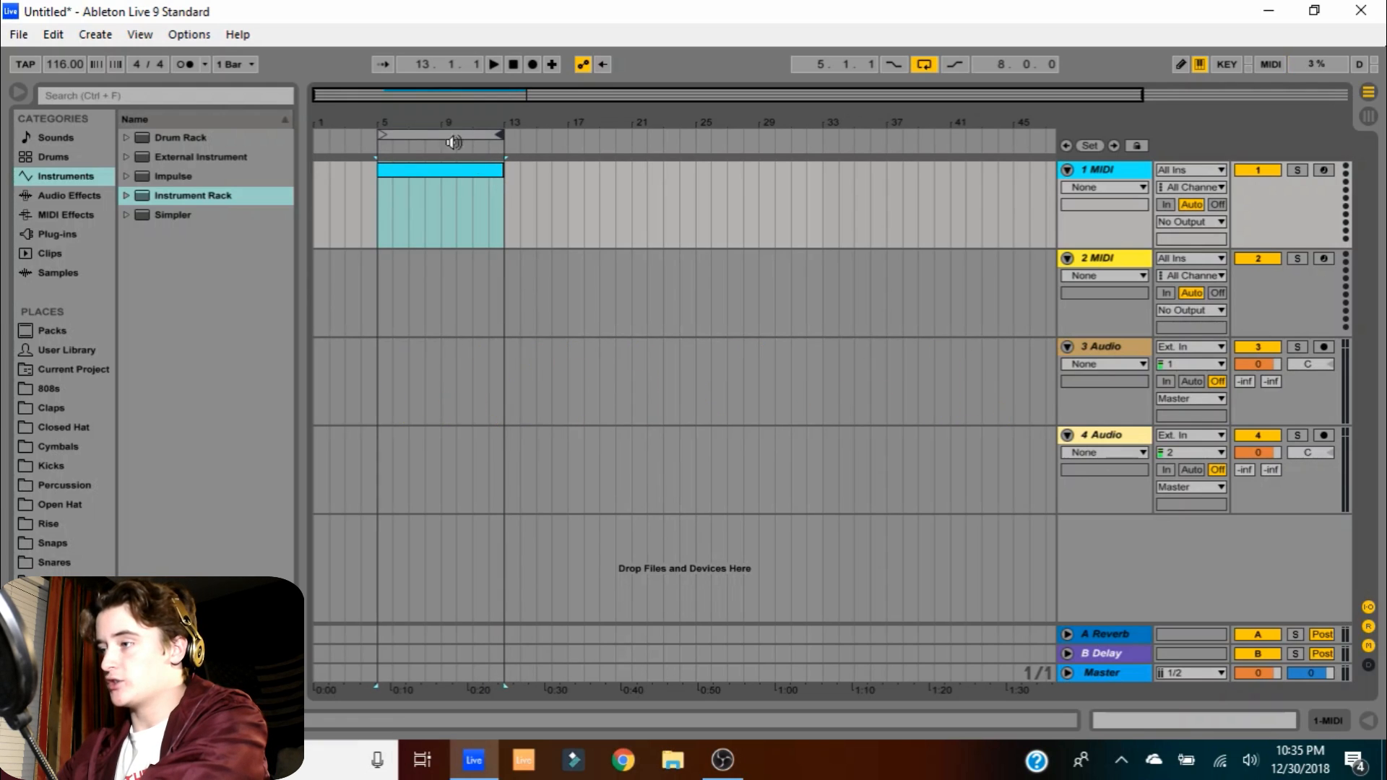
{"action": "left_click", "coordinate": [422, 173]}
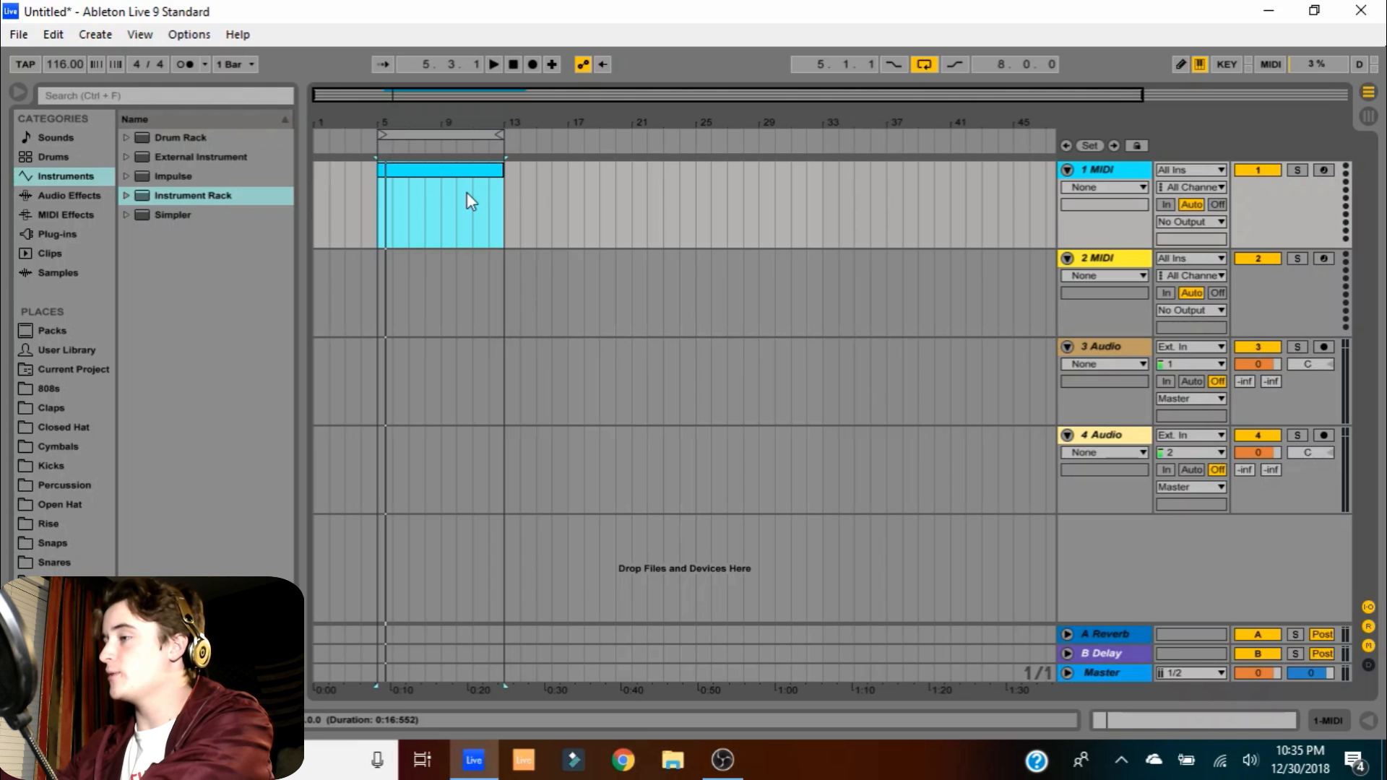
Load the Grand Piano.adg preset from the Instrument Rack's Piano & Keys folder onto the first MIDI track
{"action": "double_click", "coordinate": [1111, 167]}
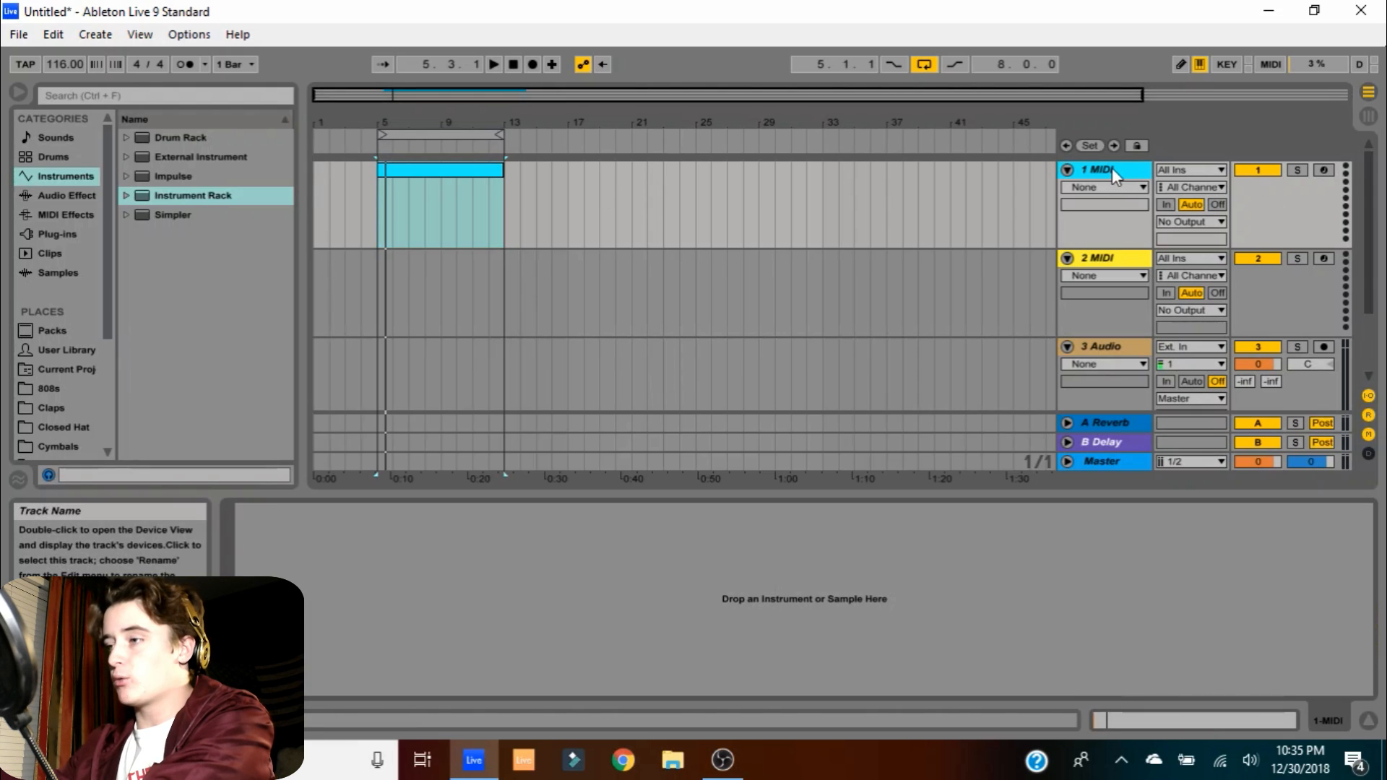
{"action": "left_click", "coordinate": [127, 195]}
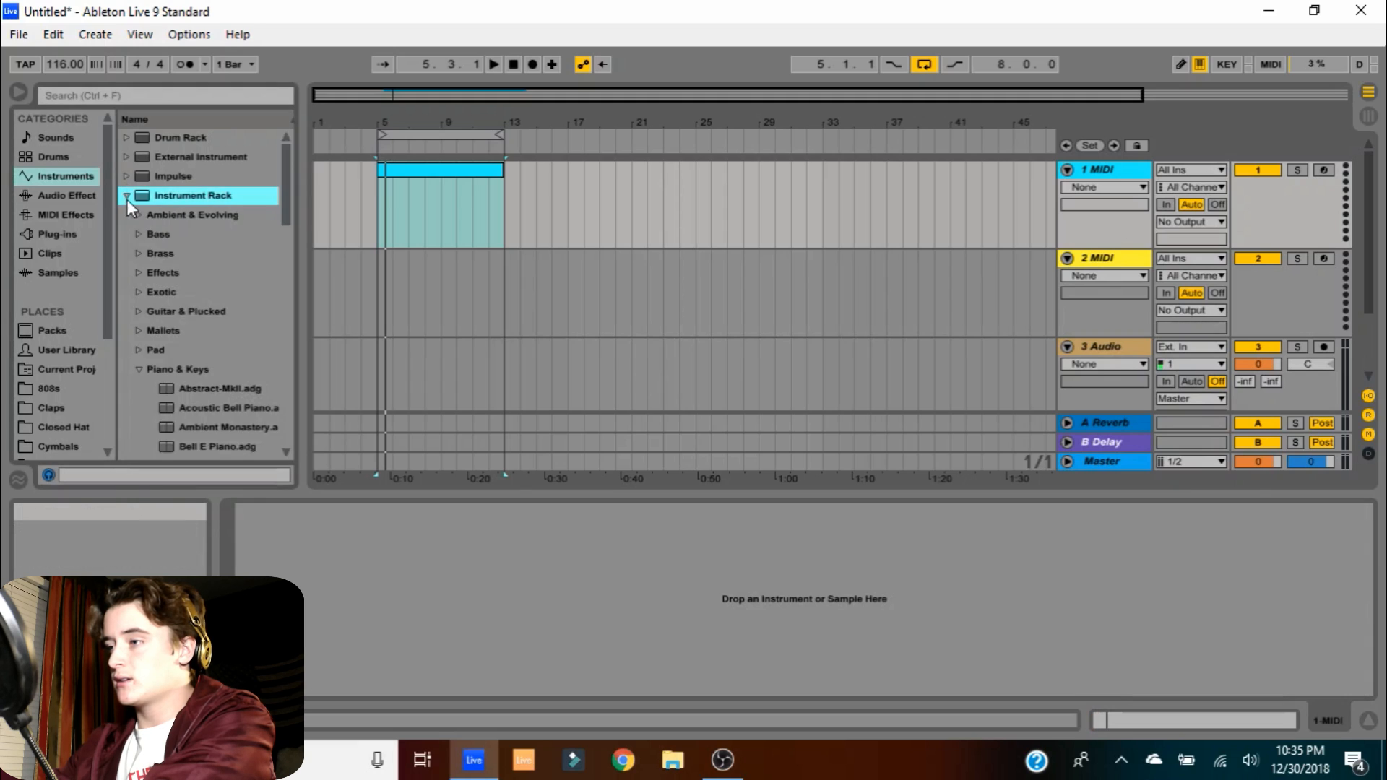
{"action": "scroll", "coordinate": [187, 319], "scroll_direction": "down", "scroll_amount": 6}
{"action": "scroll", "coordinate": [179, 312], "scroll_direction": "down", "scroll_amount": 6}
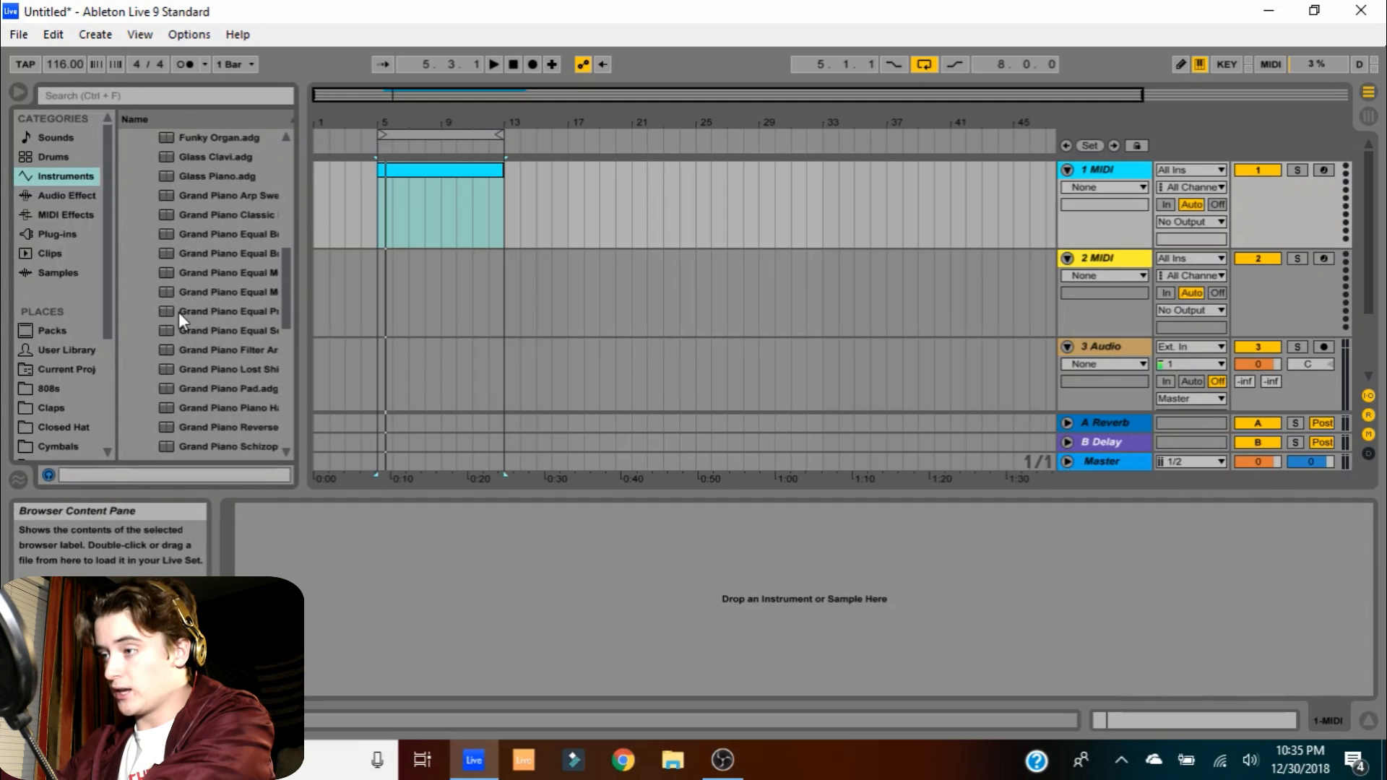
{"action": "scroll", "coordinate": [187, 332], "scroll_direction": "down", "scroll_amount": 1}
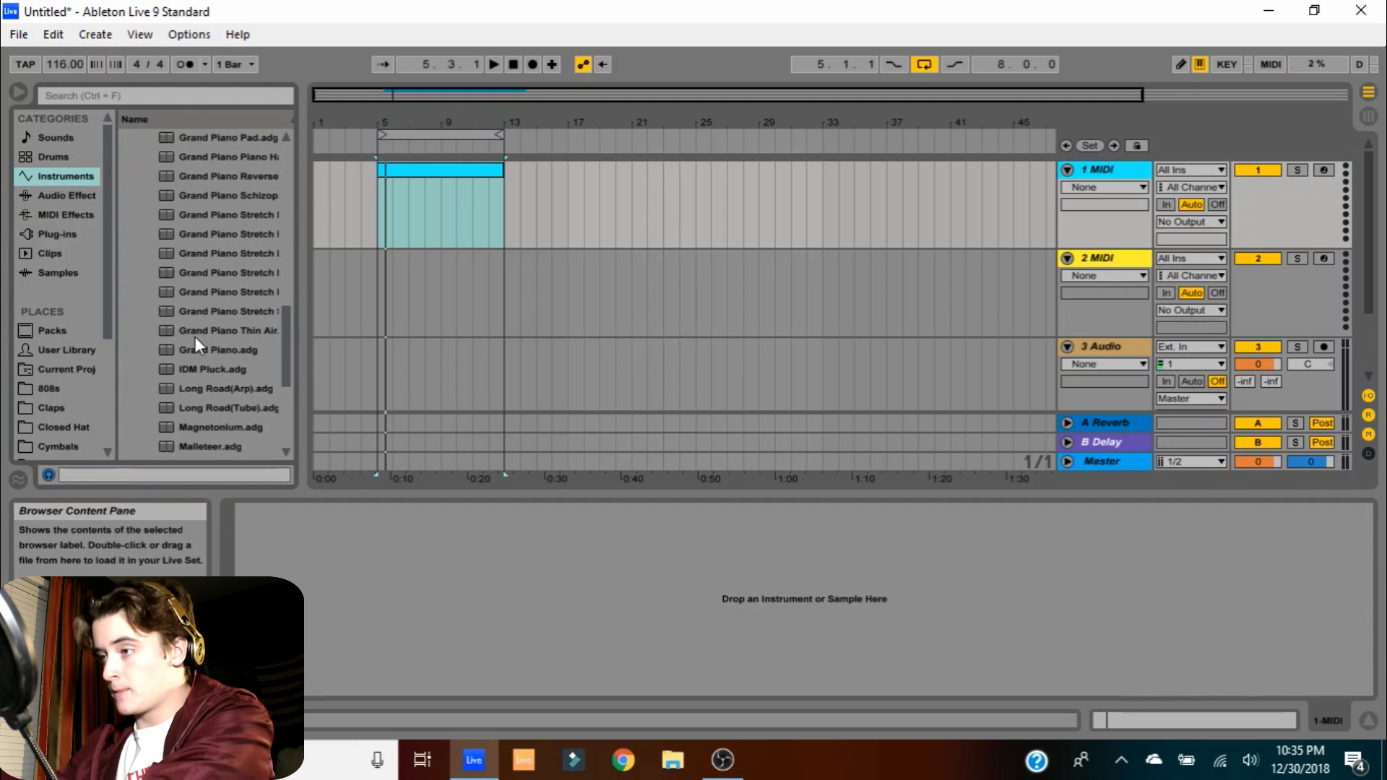
{"action": "left_click", "coordinate": [208, 351]}
{"action": "double_click", "coordinate": [208, 351]}
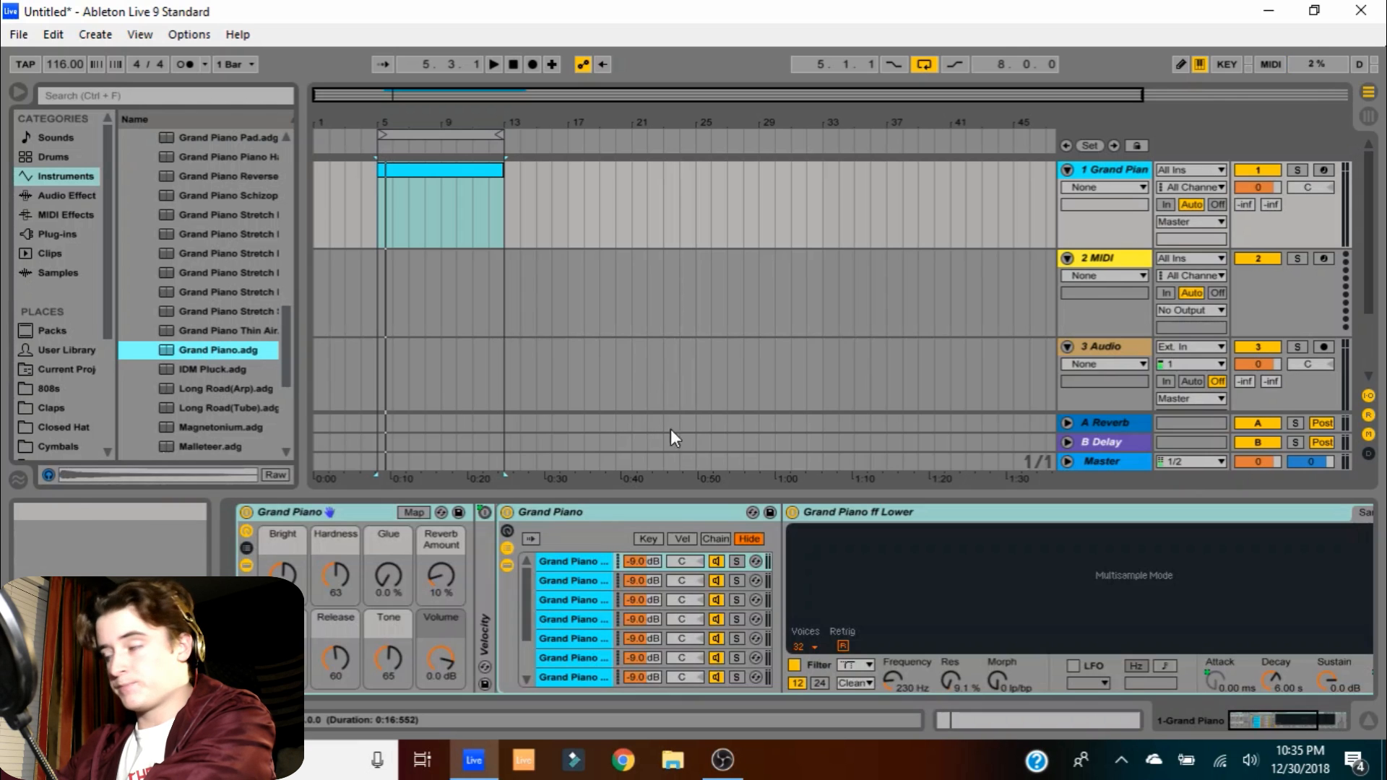
Show the piano clip's MIDI note editor and enlarge it to cover most of the window
{"action": "left_click", "coordinate": [428, 175]}
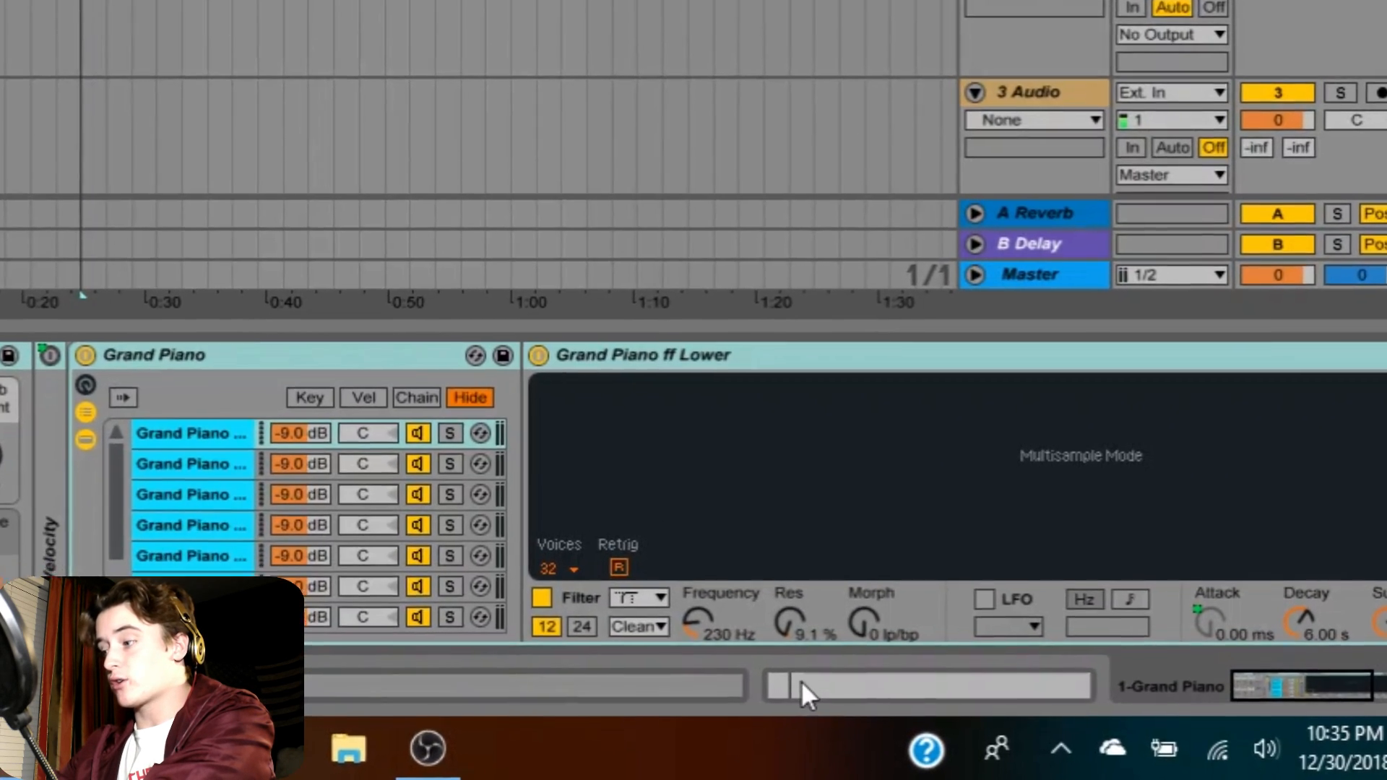
{"action": "left_click", "coordinate": [801, 682]}
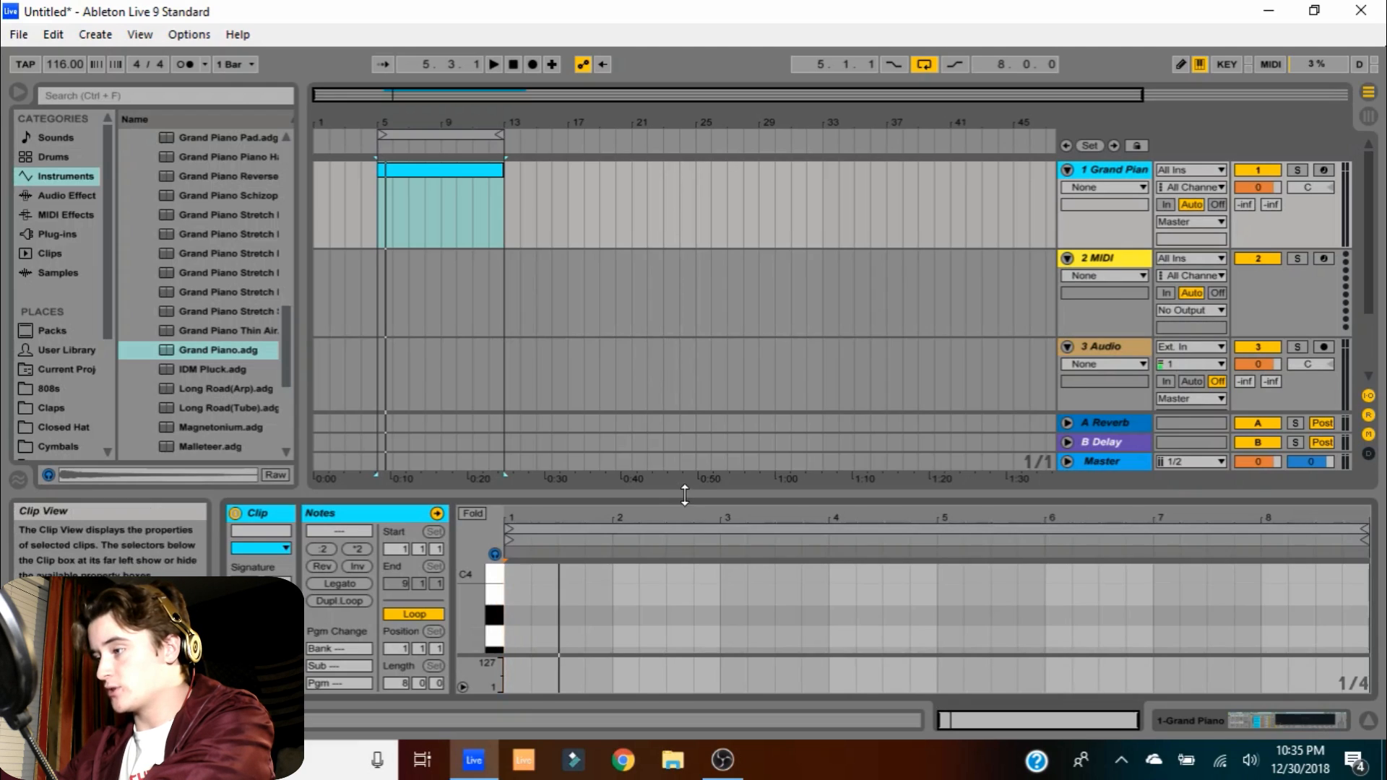
{"action": "left_click_drag", "start_coordinate": [685, 495], "coordinate": [618, 199]}
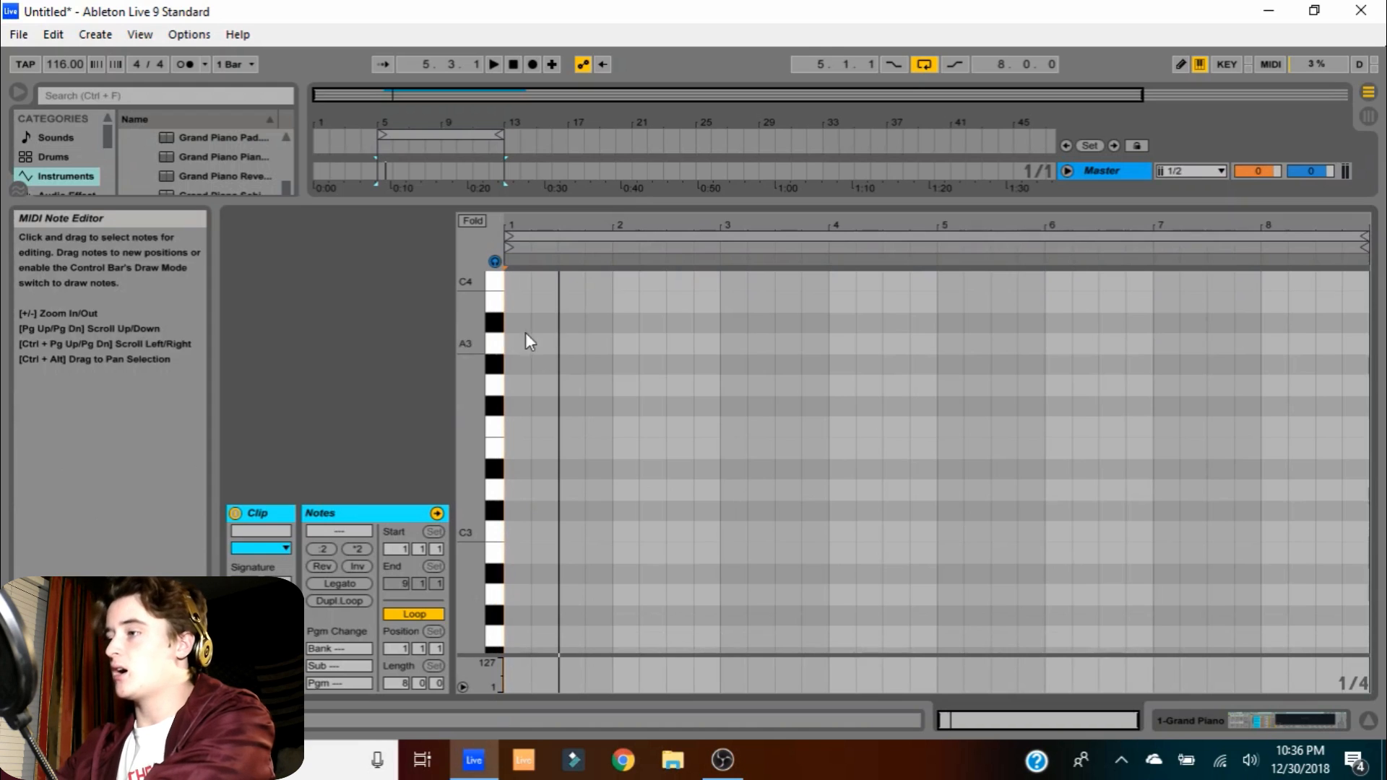
Turn on Draw Mode and draw a quarter-note chord of A#3, G3, D#3 and C3 on beat 1 of bar 1
{"action": "left_click", "coordinate": [1176, 67]}
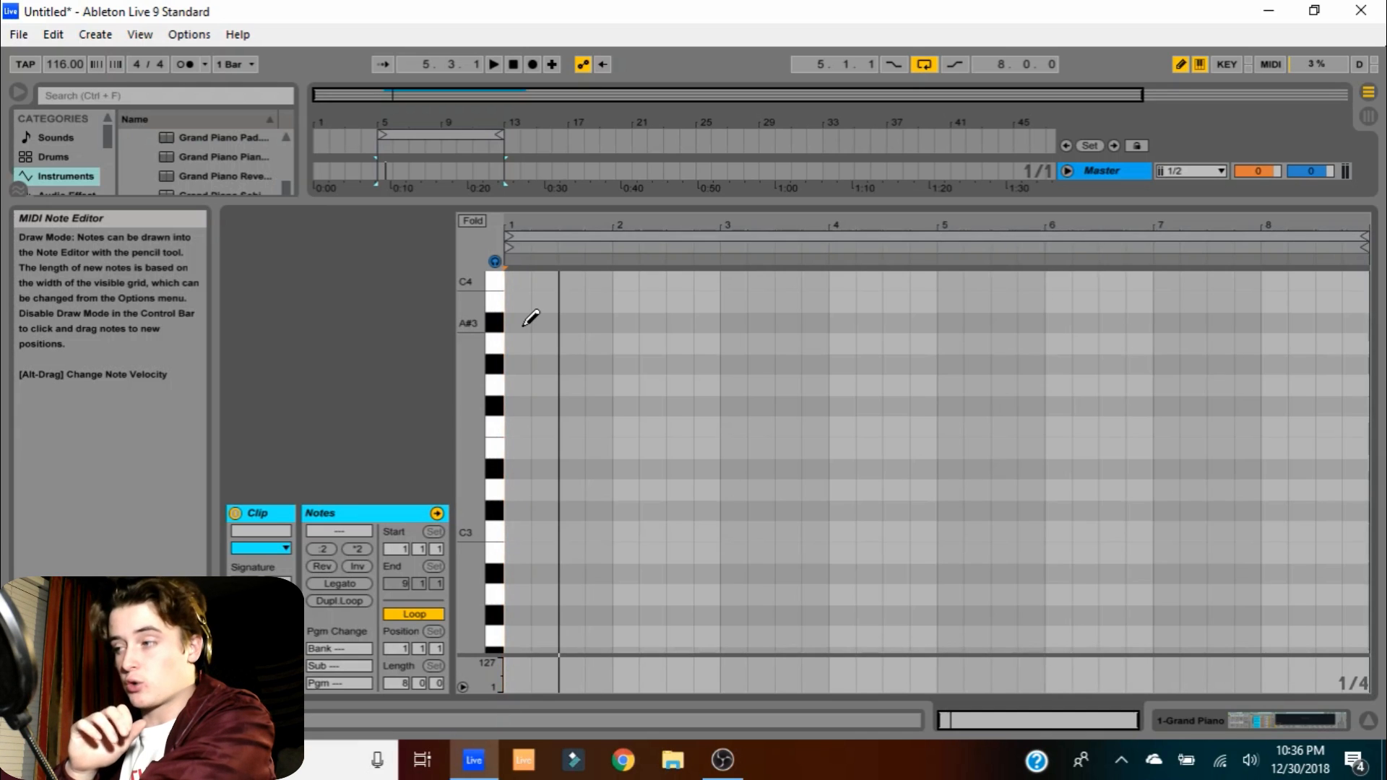
{"action": "left_click", "coordinate": [531, 317]}
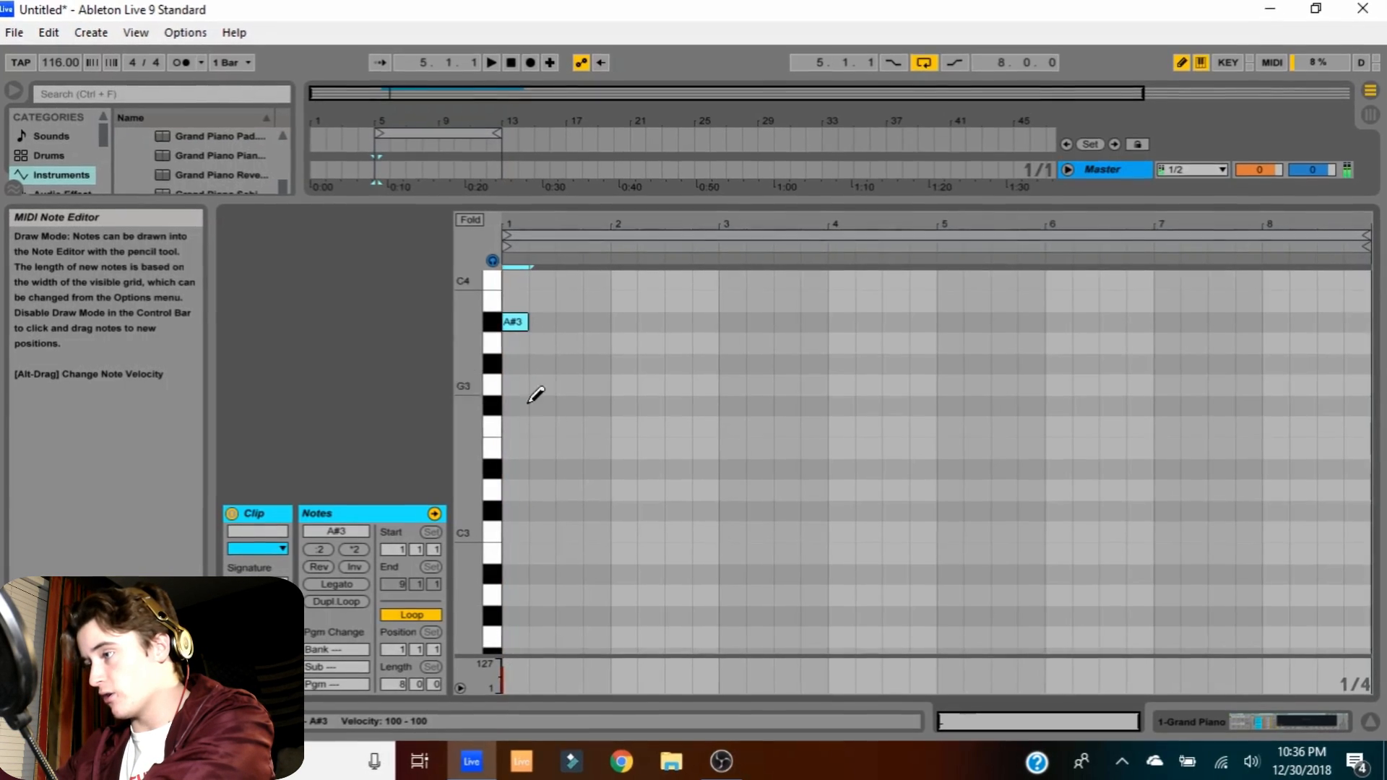
{"action": "left_click", "coordinate": [517, 385]}
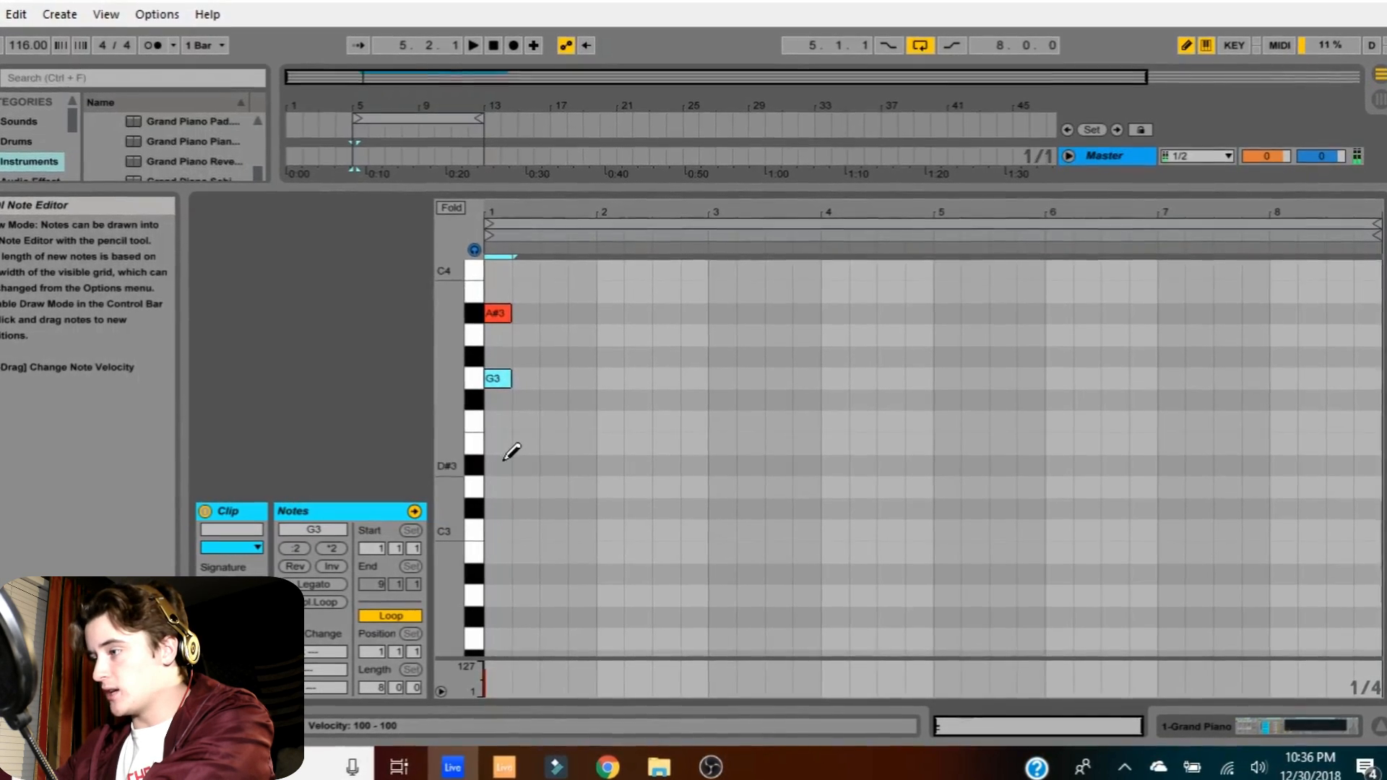
{"action": "left_click", "coordinate": [507, 466]}
{"action": "left_click", "coordinate": [507, 532]}
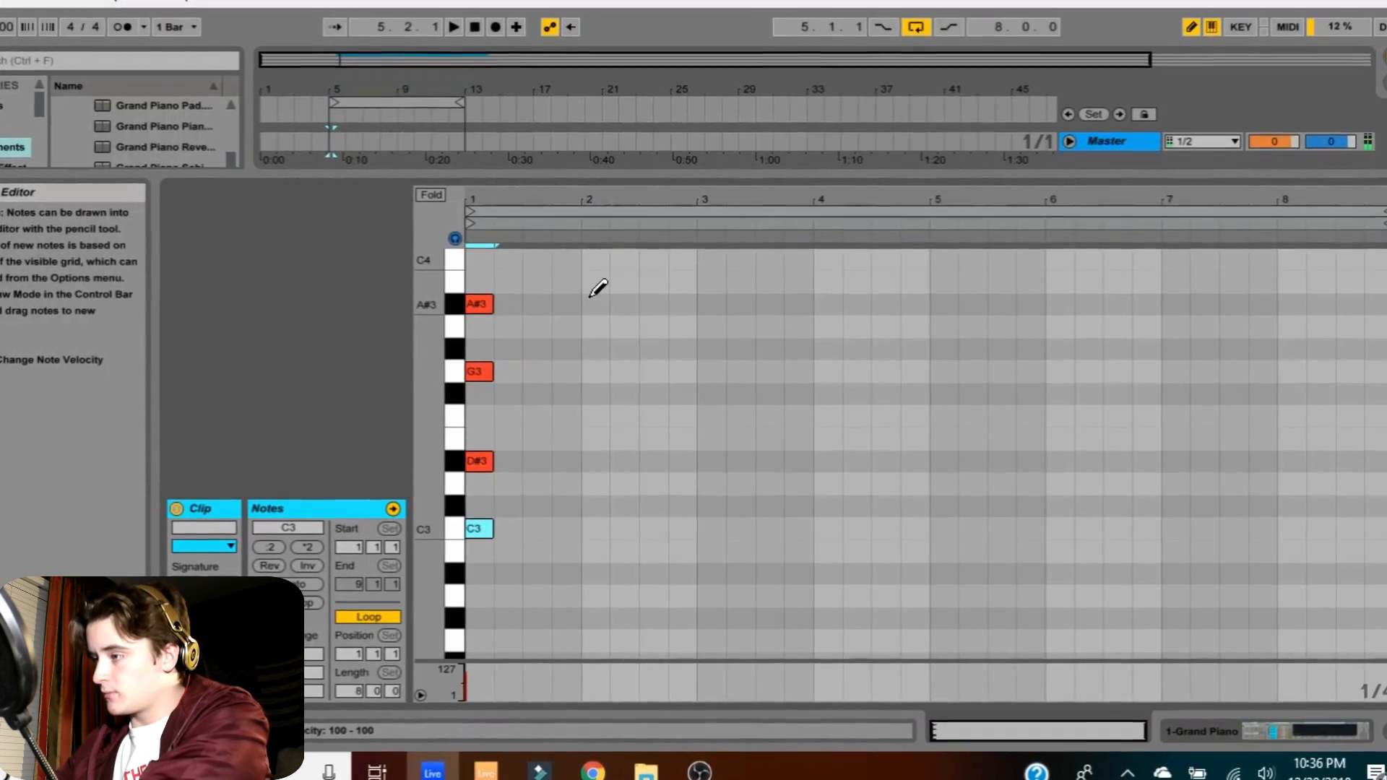
Draw a quarter-note chord of A#3, F#3, D#3 and B2 on beat 4 of bar 1
{"action": "left_click", "coordinate": [570, 306]}
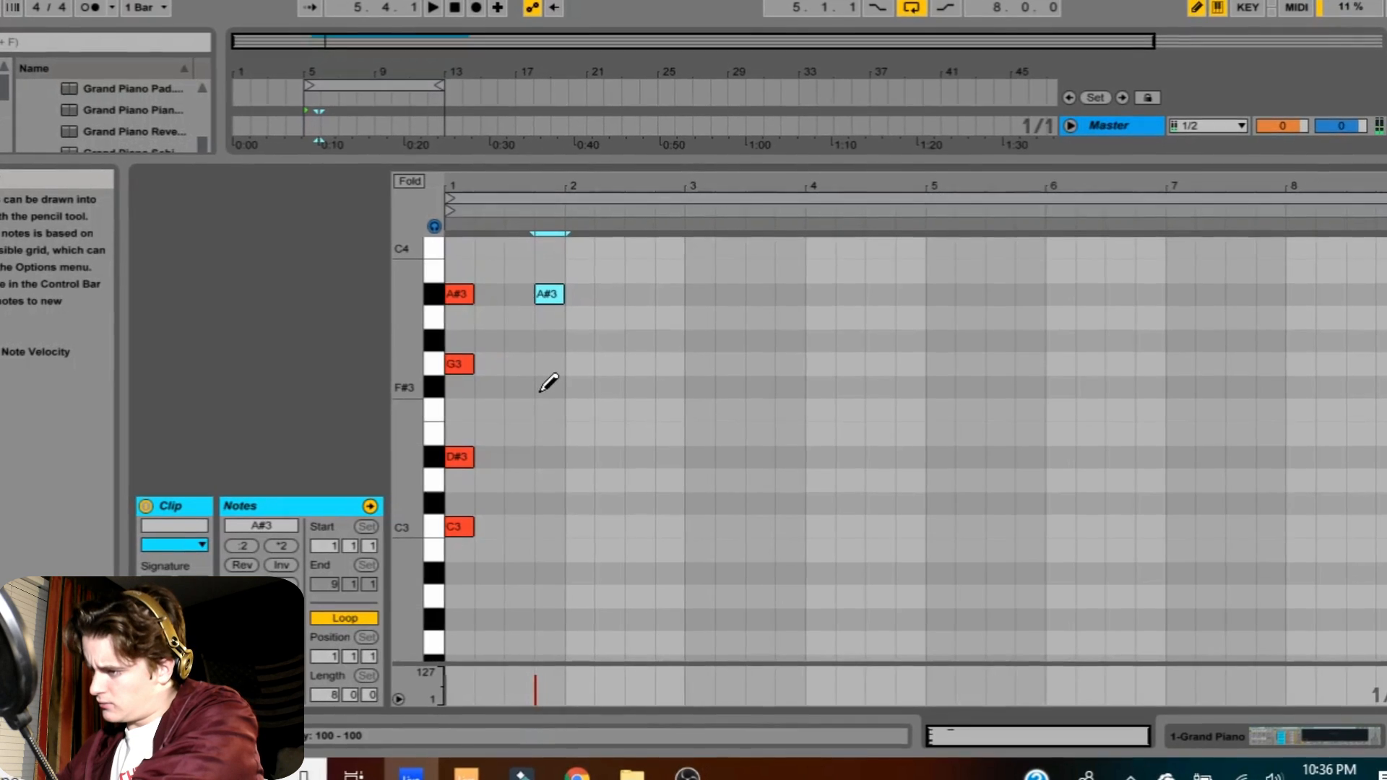
{"action": "left_click", "coordinate": [549, 388]}
{"action": "left_click", "coordinate": [536, 453]}
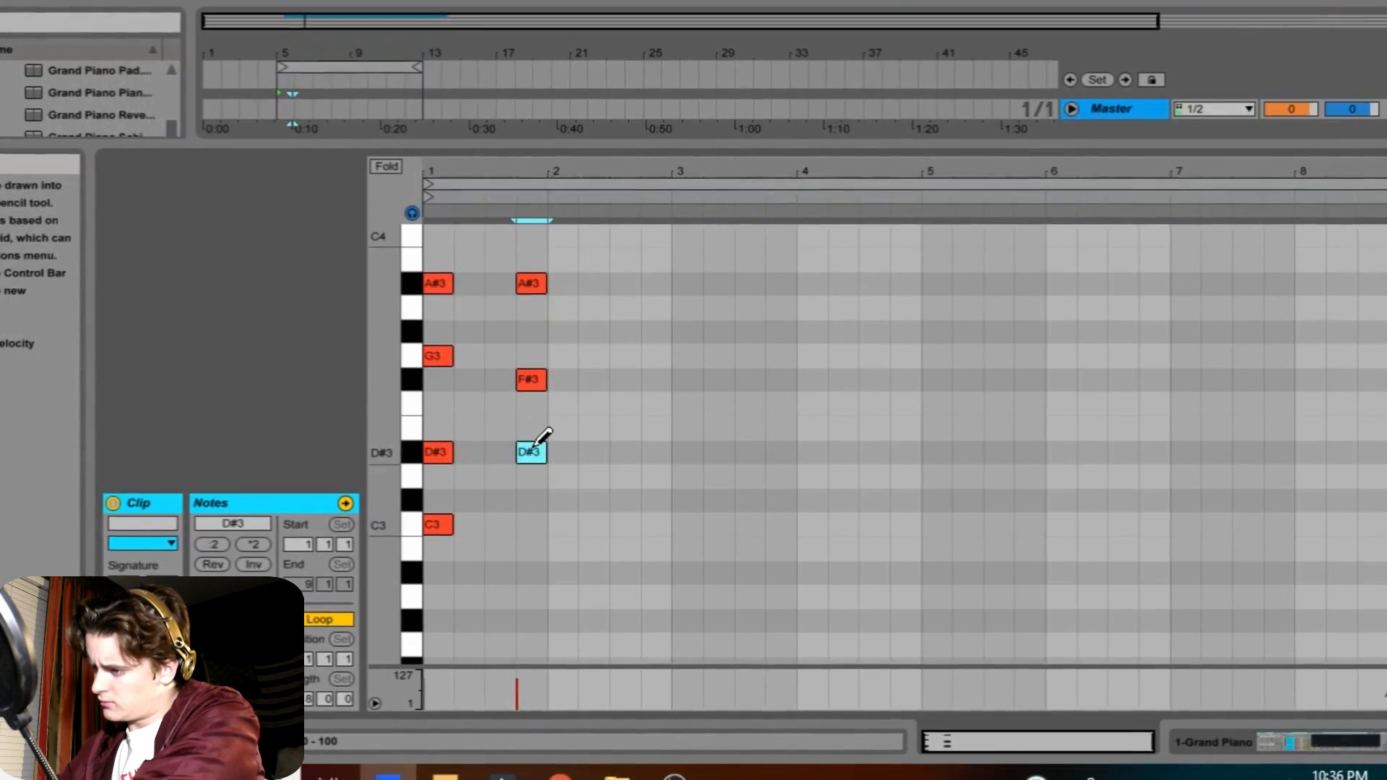
{"action": "left_click", "coordinate": [535, 549]}
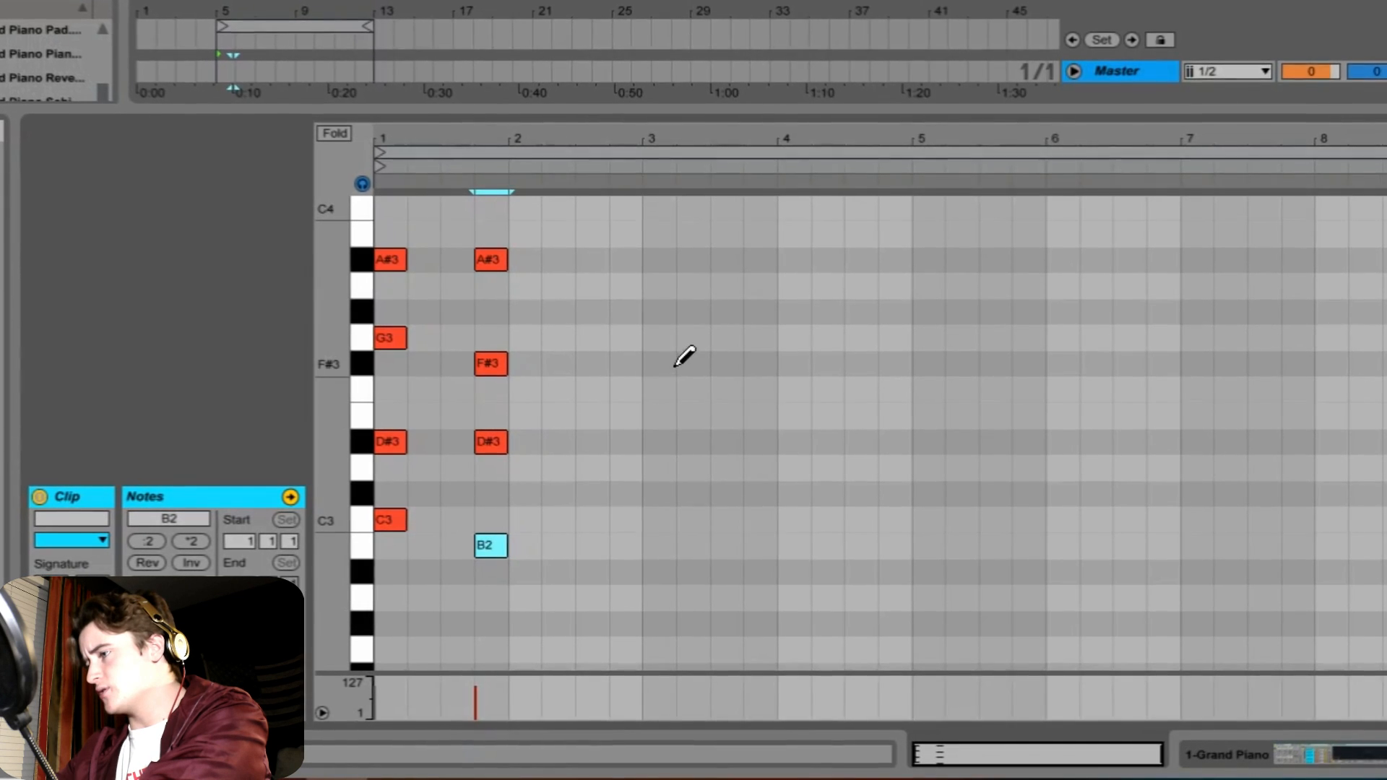
Draw a quarter-note chord of G#3, F3, C#3 and A#2 on beat 1 of bar 3
{"action": "left_click", "coordinate": [662, 312]}
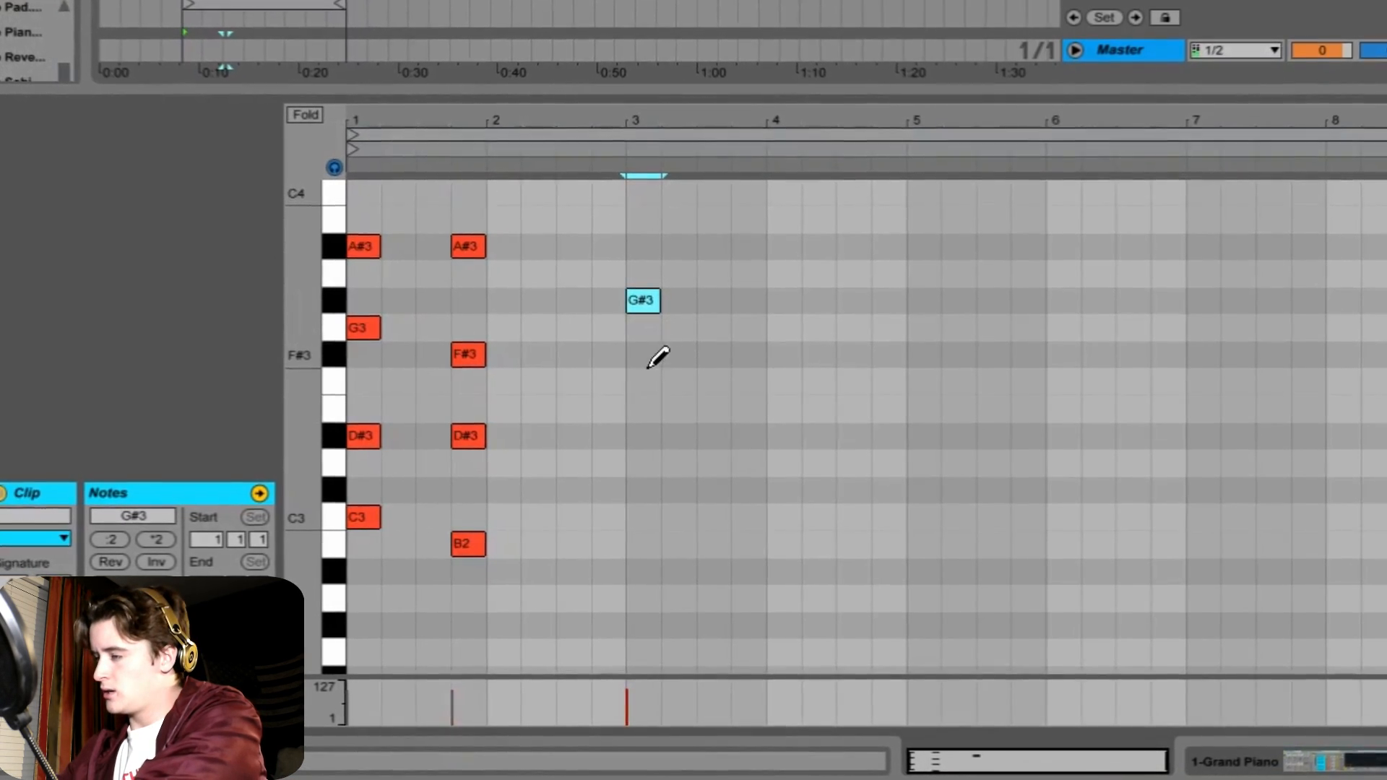
{"action": "left_click", "coordinate": [651, 380]}
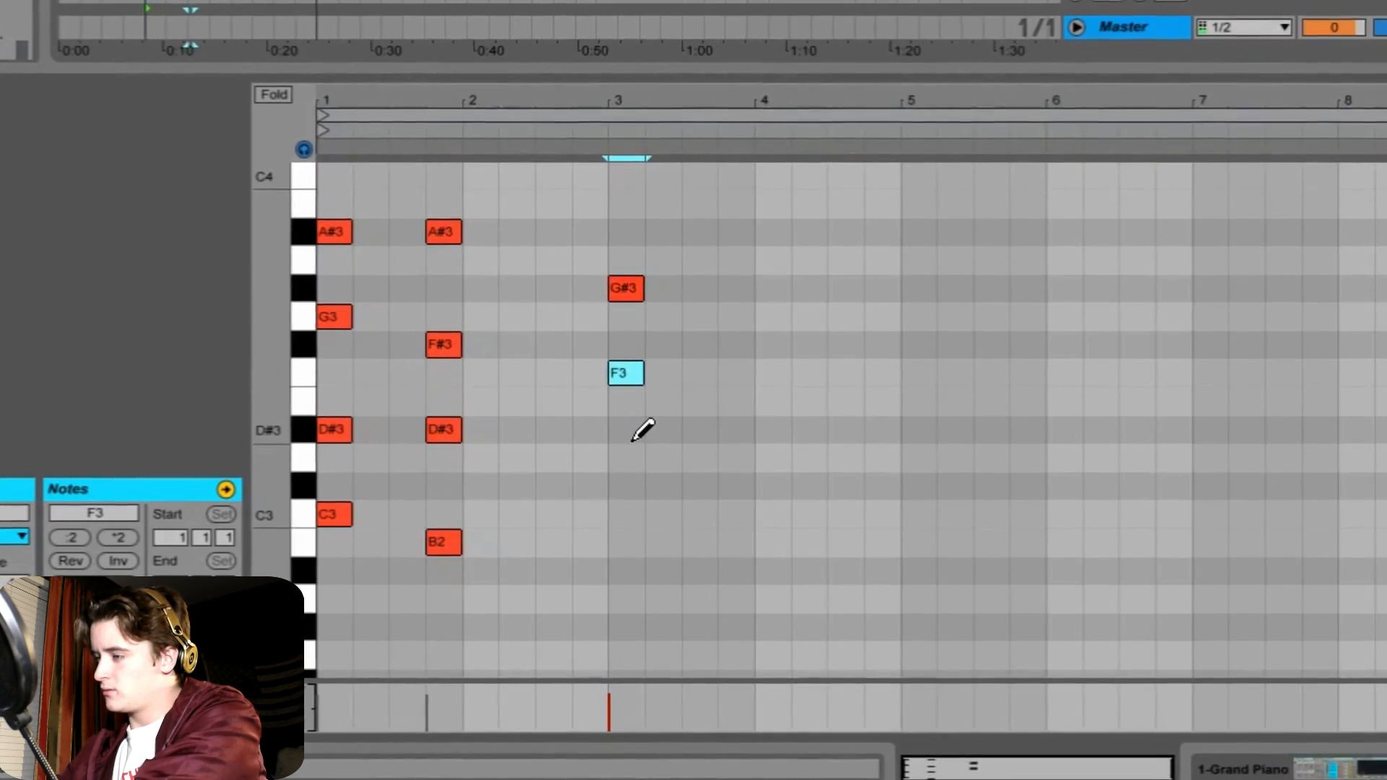
{"action": "left_click", "coordinate": [629, 486]}
{"action": "left_click", "coordinate": [614, 571]}
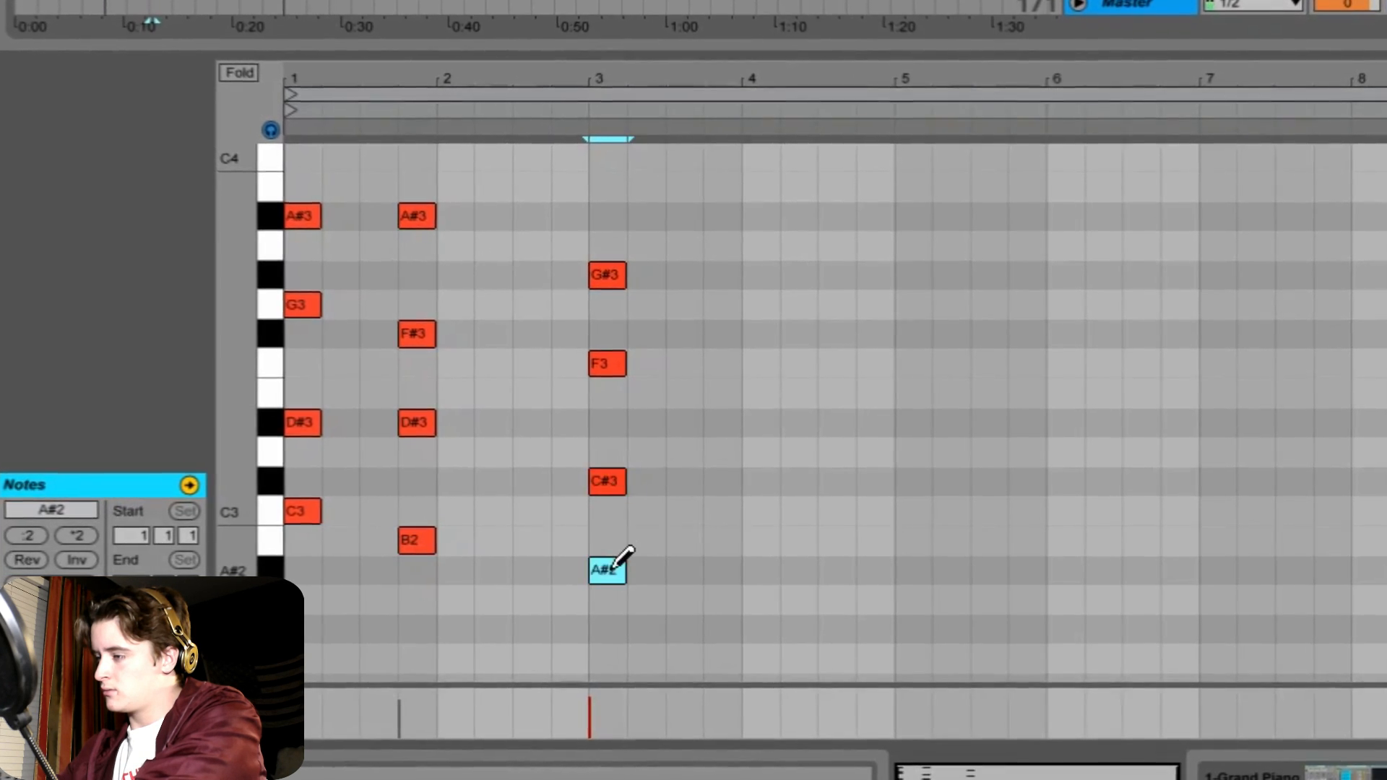
Draw a quarter-note chord of G#3, E3, C#3 and A2 on beat 4 of bar 3
{"action": "left_click", "coordinate": [728, 278]}
{"action": "left_click", "coordinate": [722, 390]}
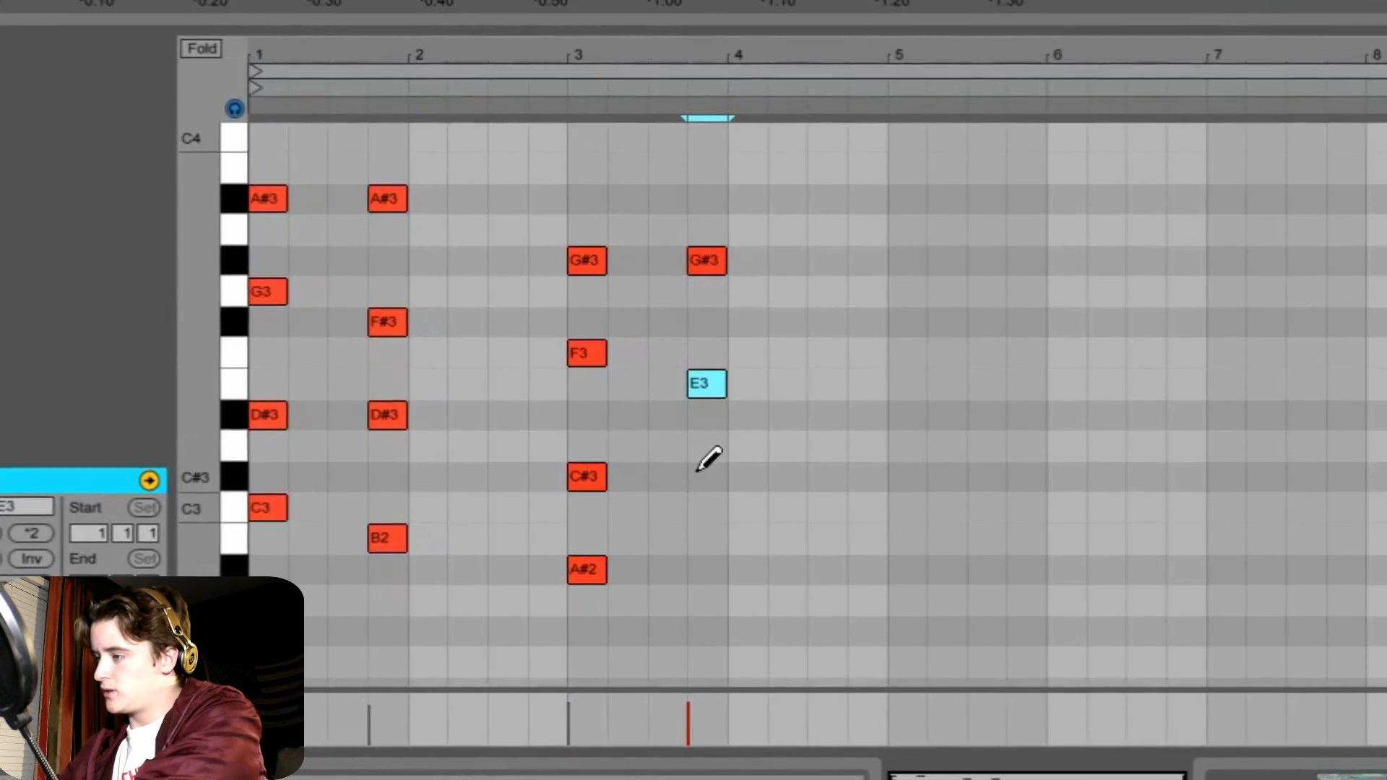
{"action": "left_click", "coordinate": [721, 477]}
{"action": "left_click", "coordinate": [726, 599]}
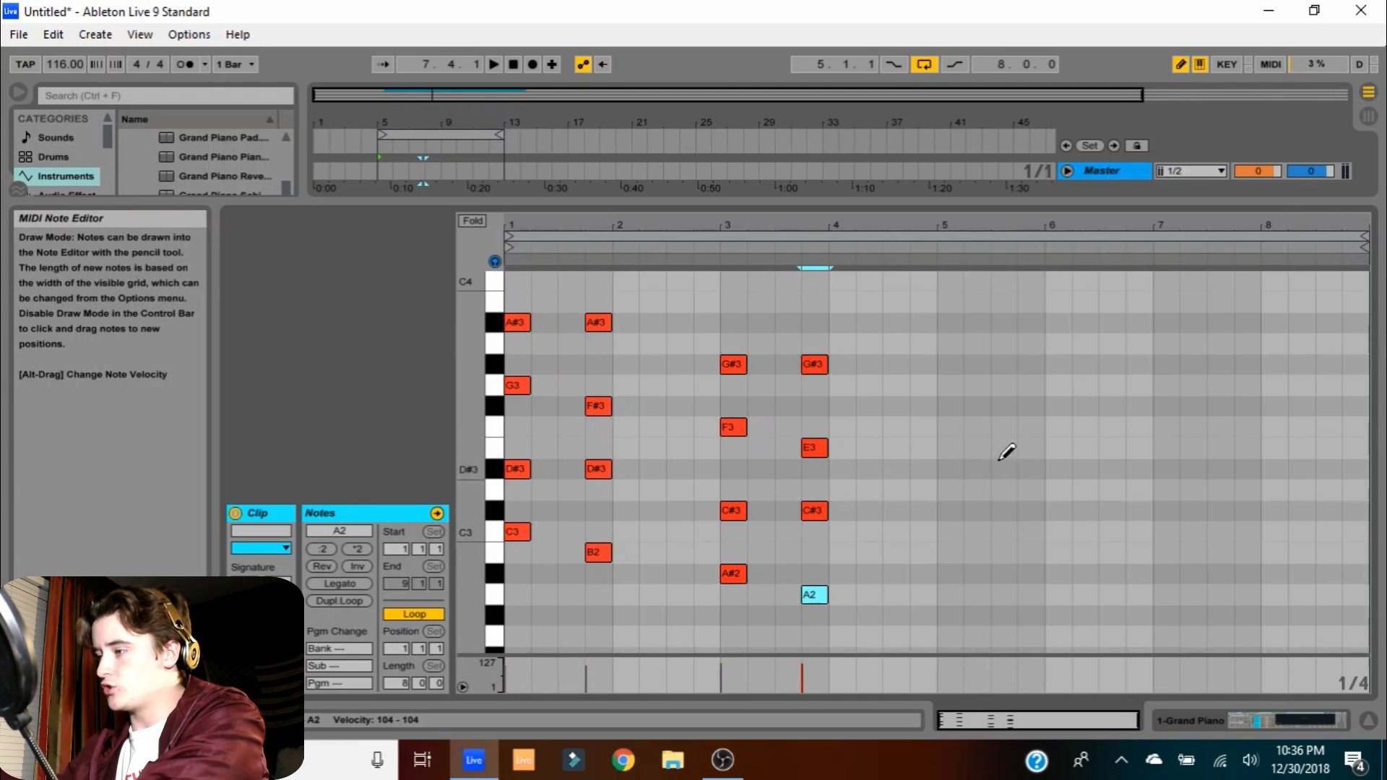
{"action": "left_click", "coordinate": [896, 365]}
{"action": "left_click", "coordinate": [922, 469]}
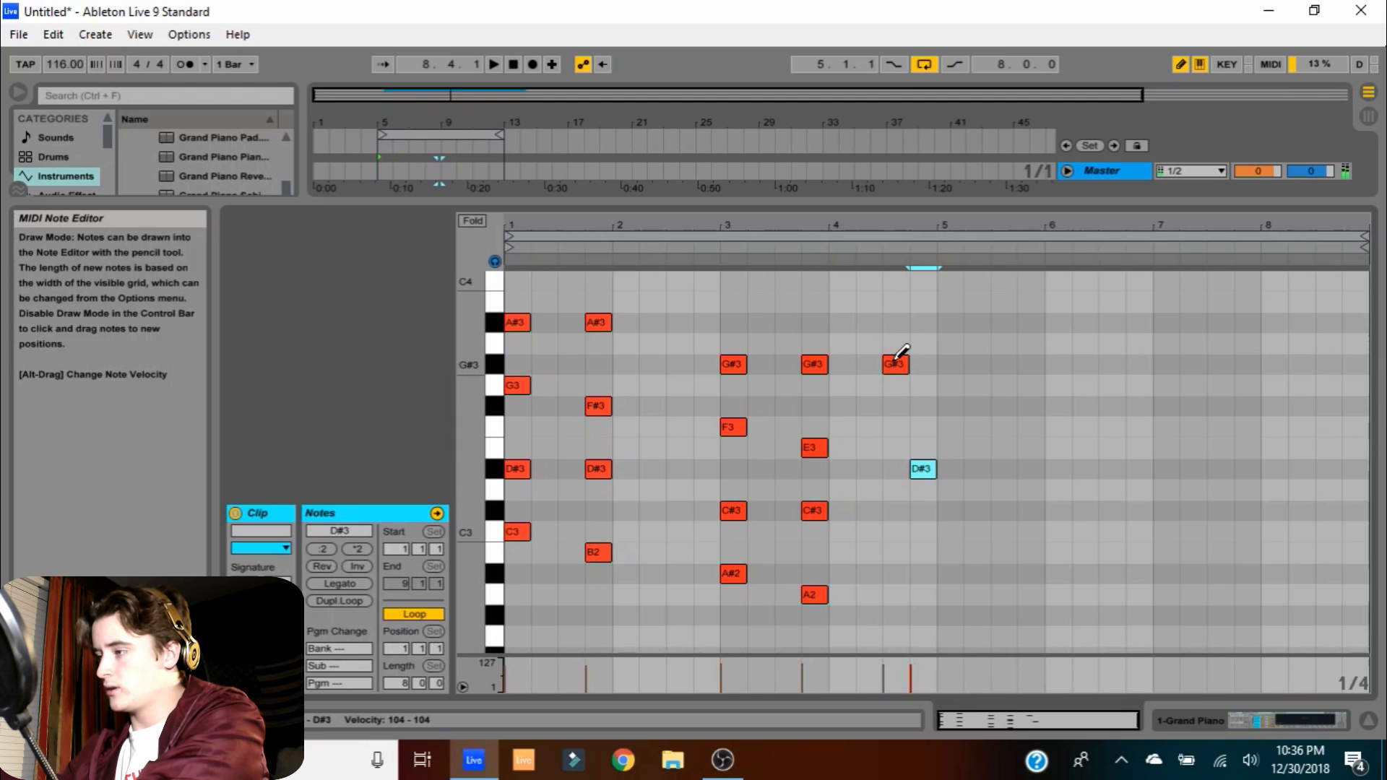
{"action": "left_click", "coordinate": [895, 365]}
{"action": "left_click", "coordinate": [922, 469]}
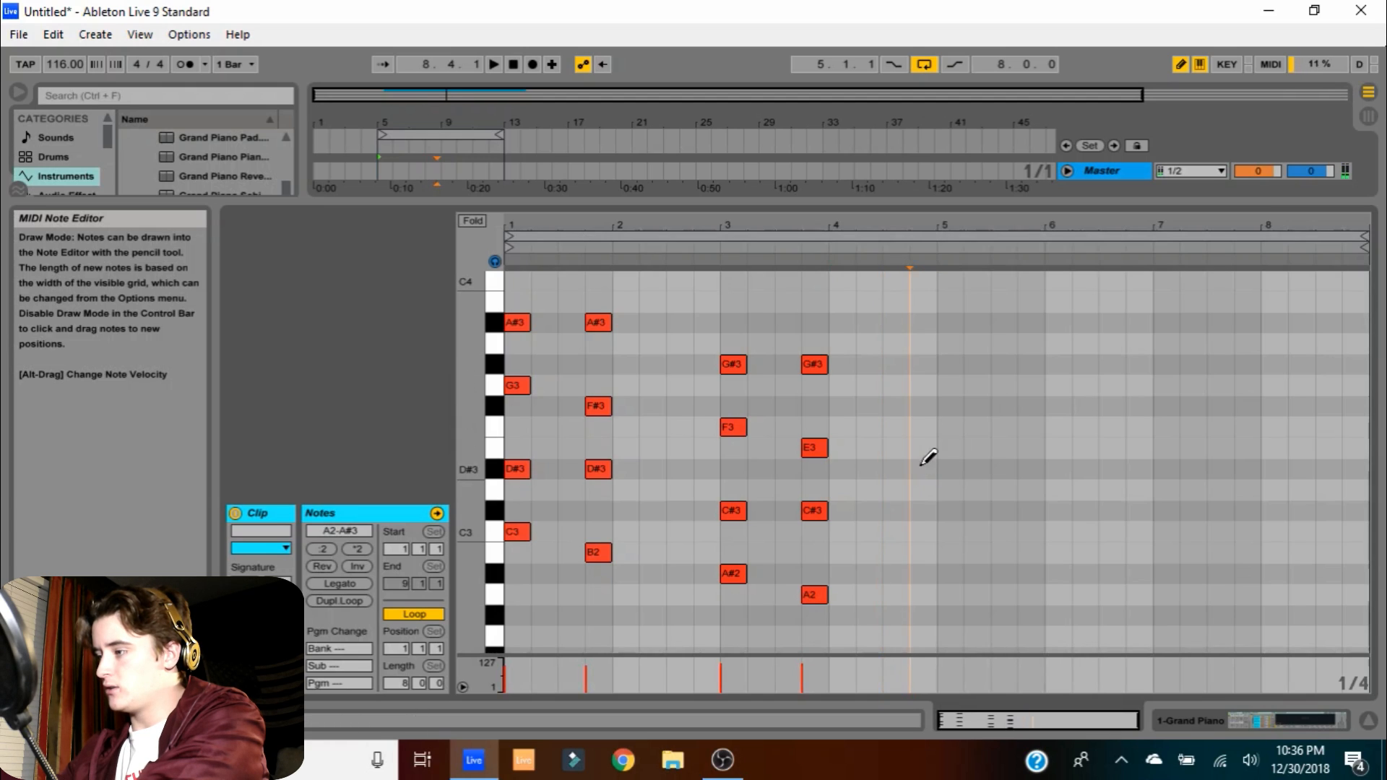
Turn off Draw Mode so existing notes in the clip can be selected
{"action": "left_click", "coordinate": [1182, 63]}
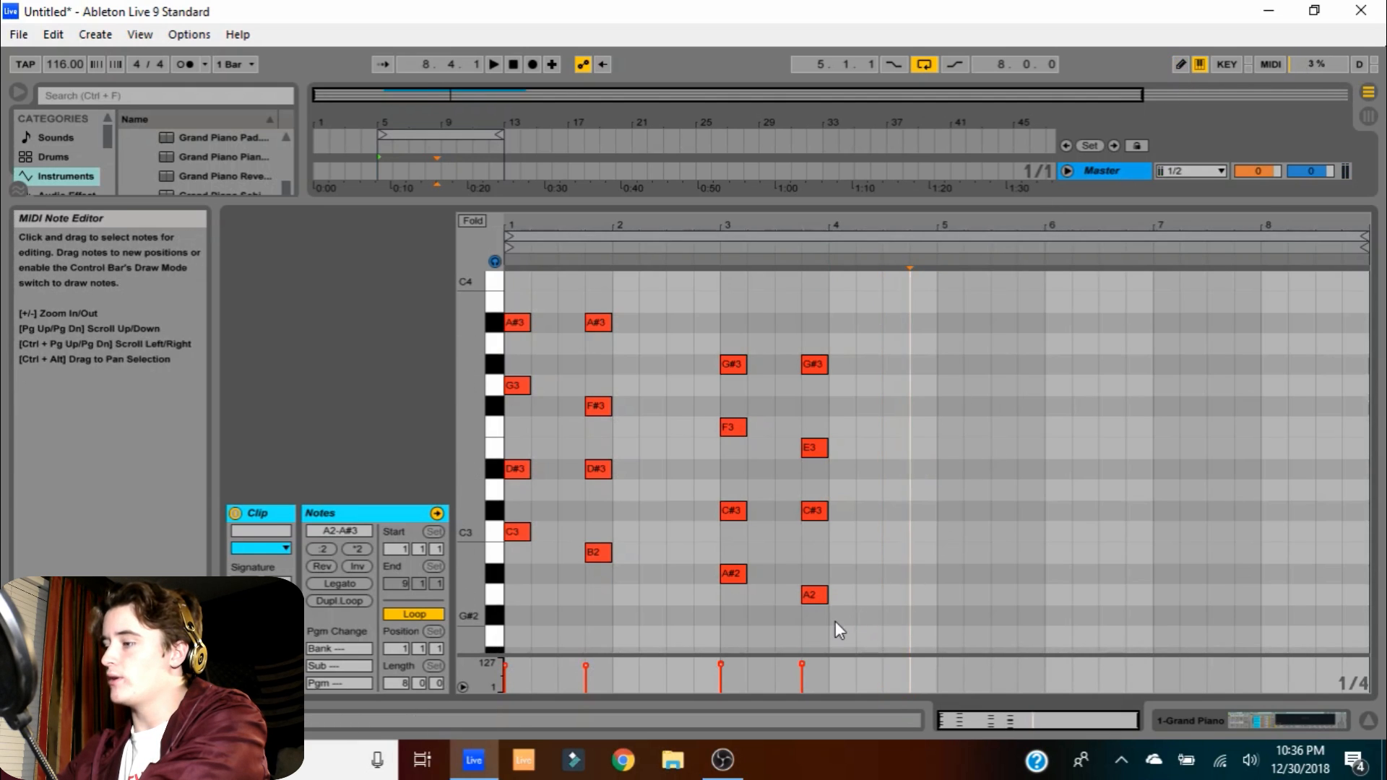
Select all the notes and lengthen each to three beats so the first and third chords reach the chords that follow
{"action": "mouse_move", "coordinate": [821, 631]}
{"action": "left_mouse_down"}
{"action": "mouse_move", "coordinate": [765, 549]}
{"action": "mouse_move", "coordinate": [489, 273]}
{"action": "left_mouse_up"}
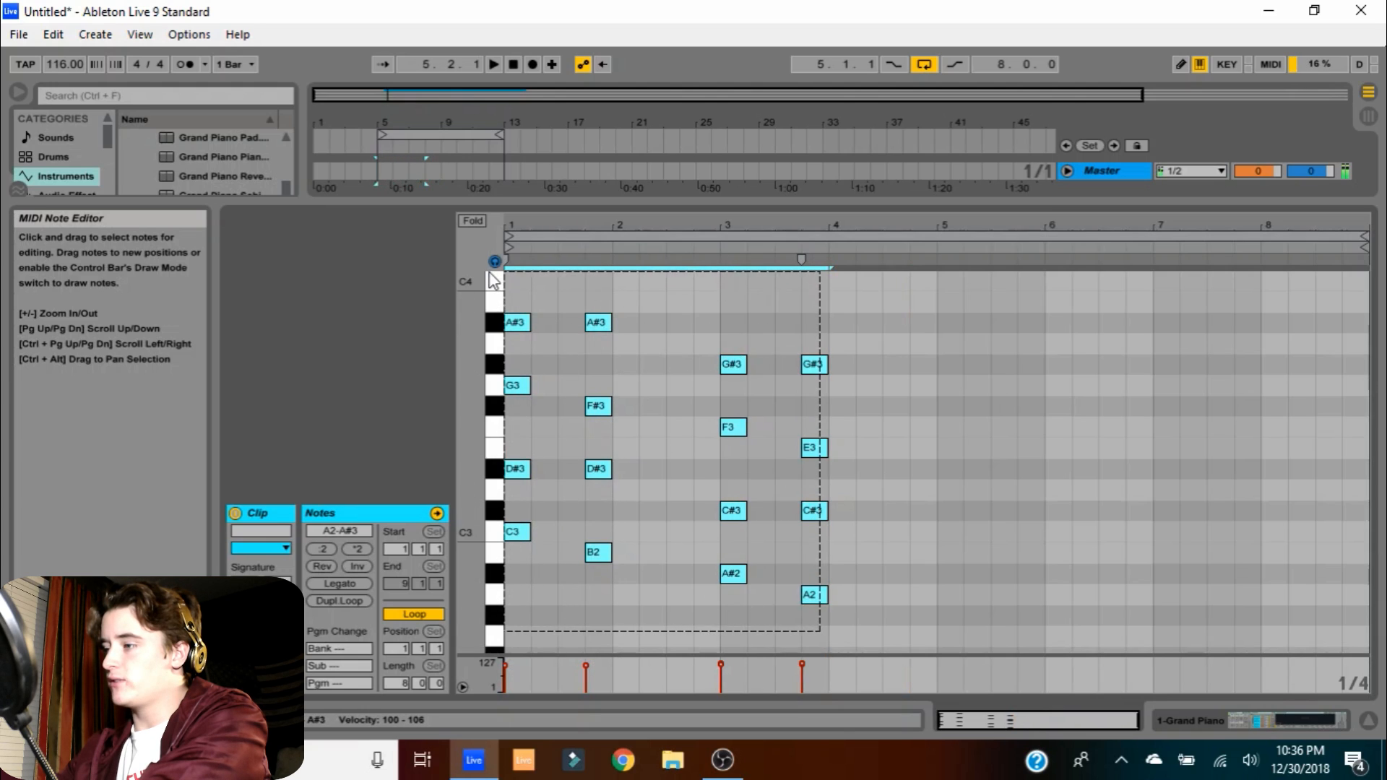
{"action": "left_click", "coordinate": [965, 327]}
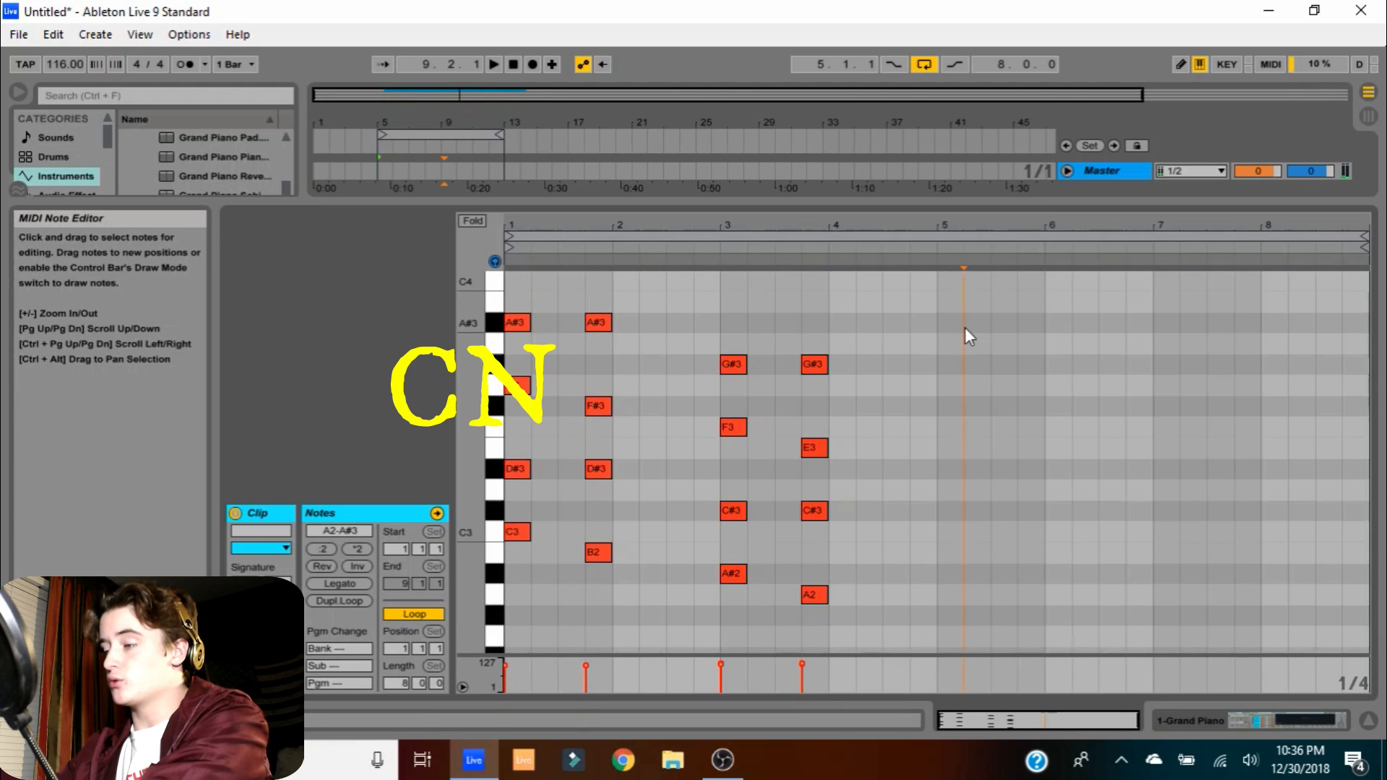
{"action": "key", "text": "ctrl+a"}
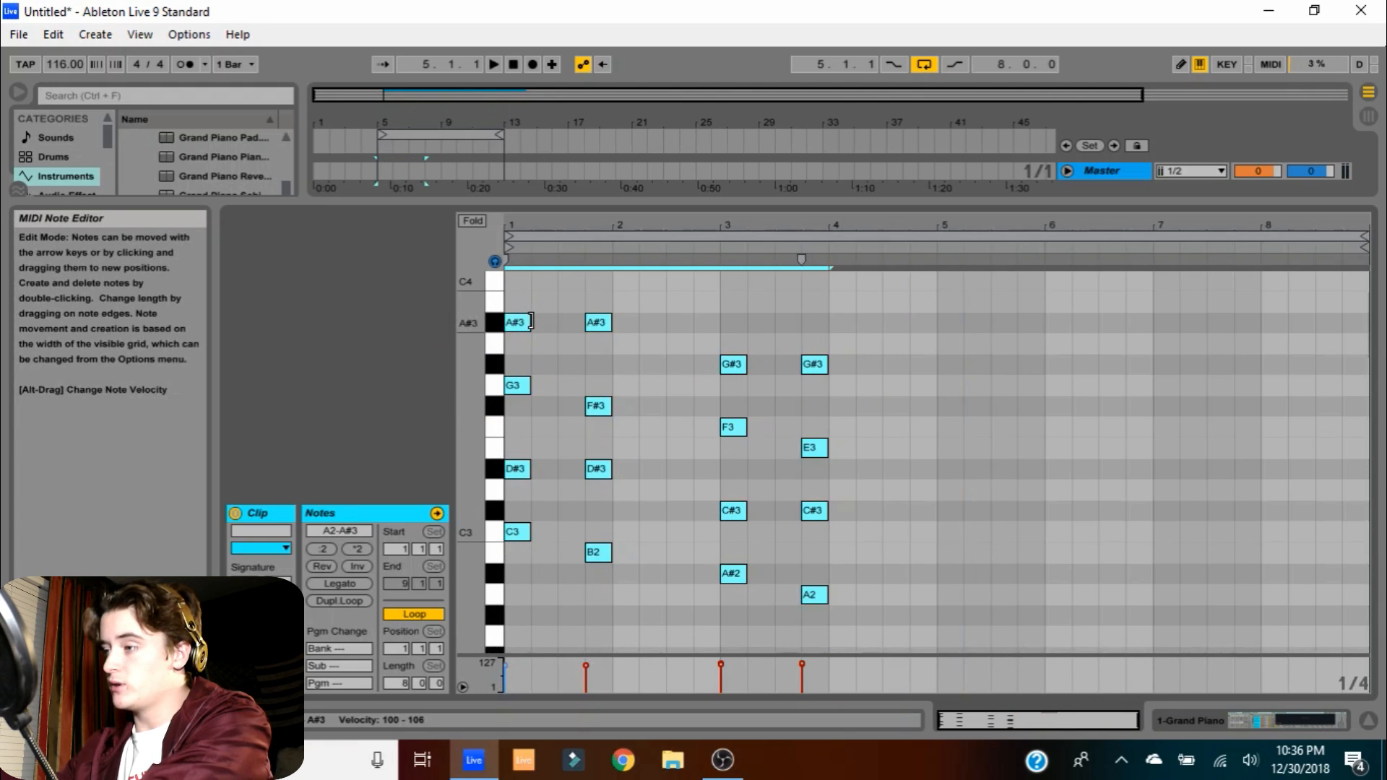
{"action": "left_click_drag", "start_coordinate": [529, 322], "coordinate": [576, 322]}
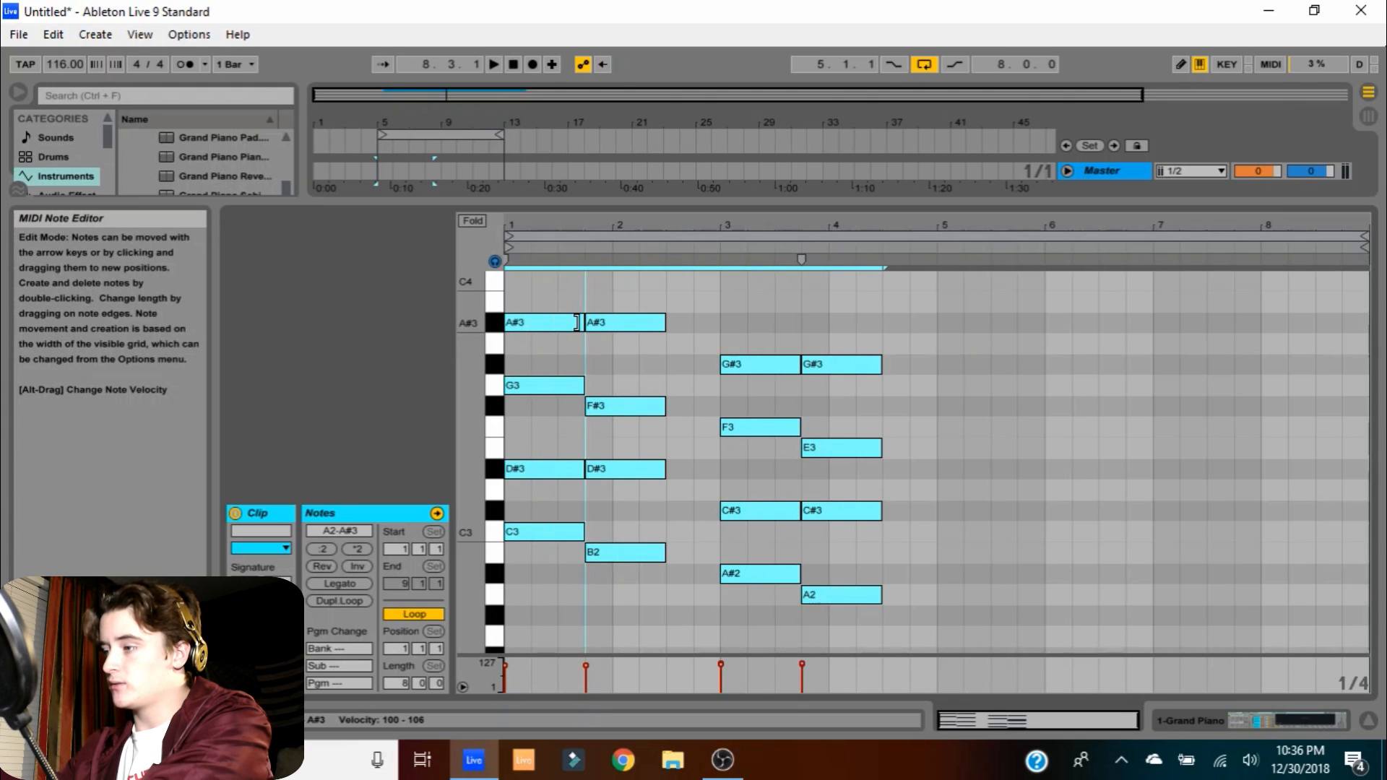
Extend the second chord to the start of bar 3 and the fourth to bar 5, and play back the progression
{"action": "left_click_drag", "start_coordinate": [649, 605], "coordinate": [719, 322]}
{"action": "left_click_drag", "start_coordinate": [858, 618], "coordinate": [930, 365]}
{"action": "left_click", "coordinate": [866, 315]}
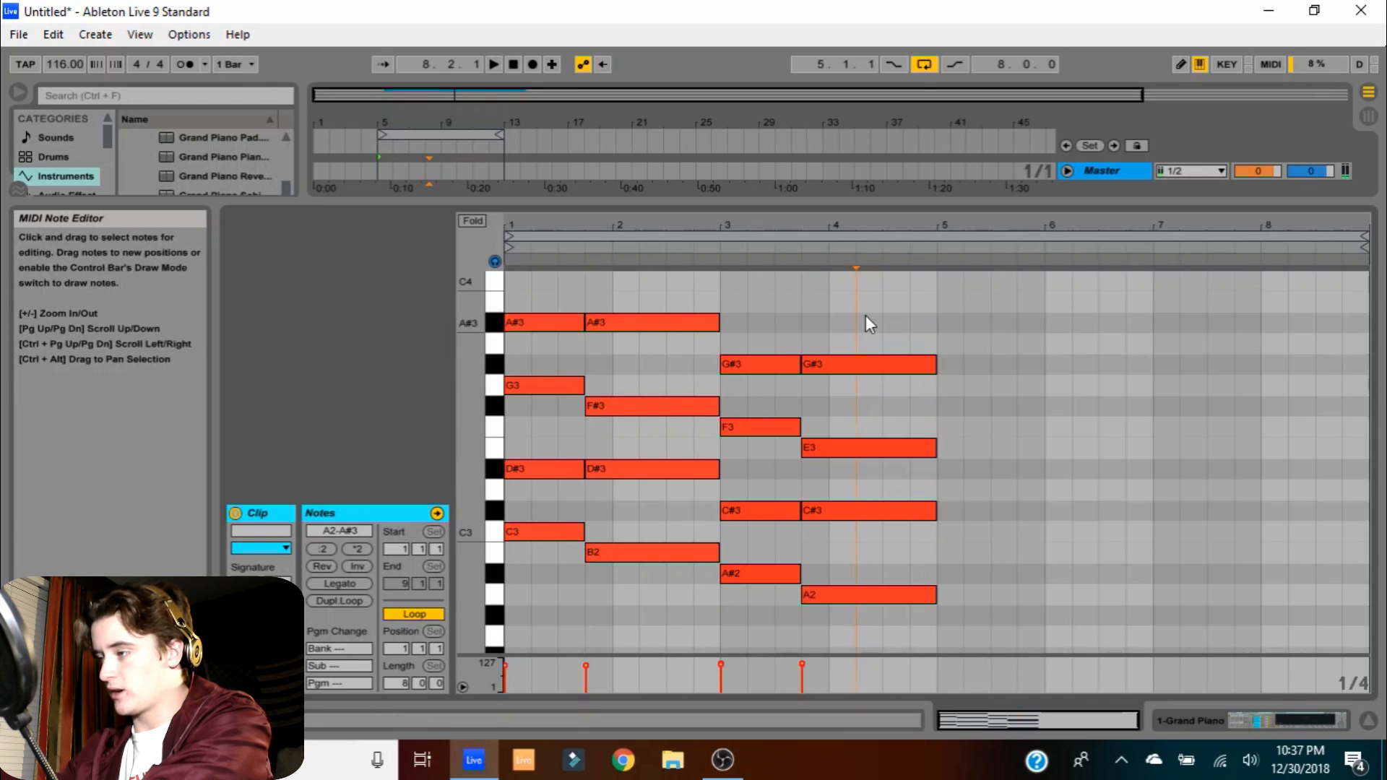
{"action": "left_click", "coordinate": [500, 223]}
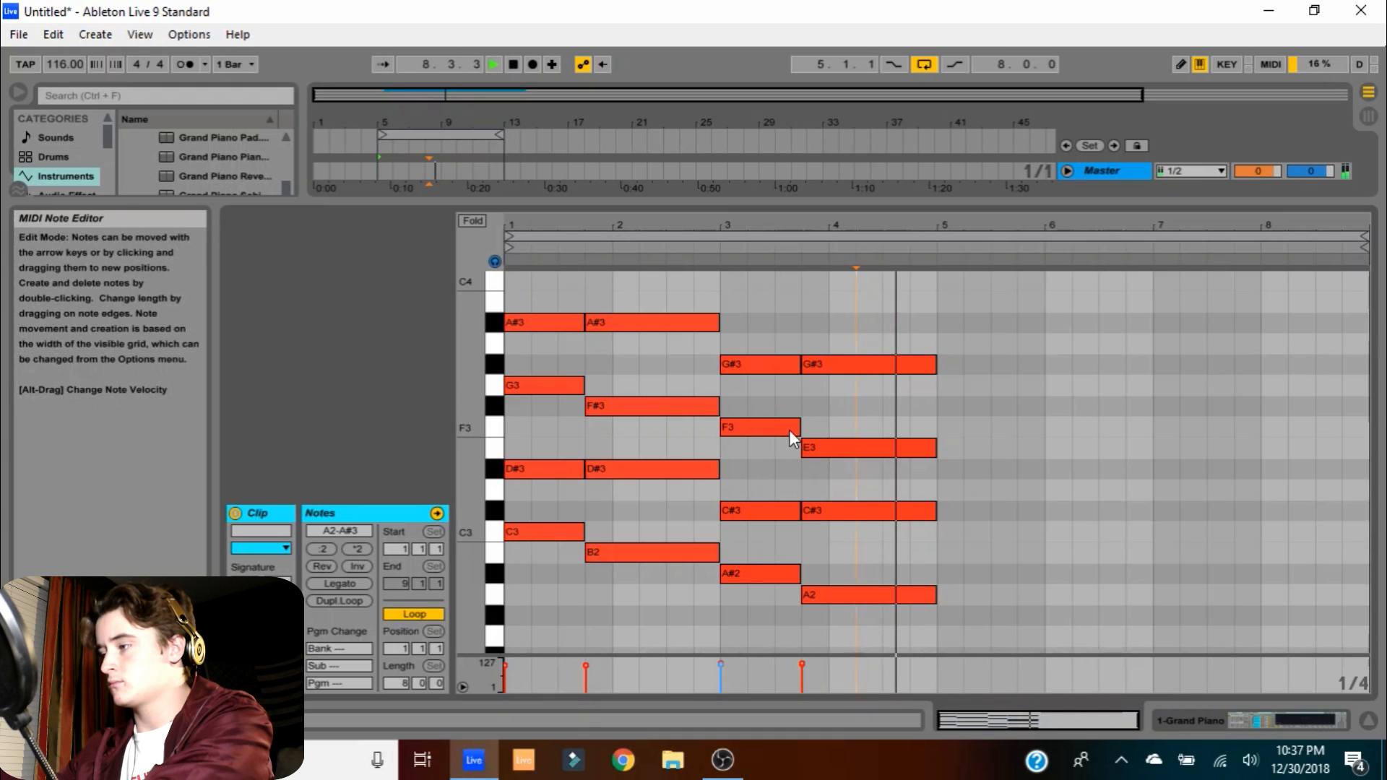
{"action": "key", "text": "space"}
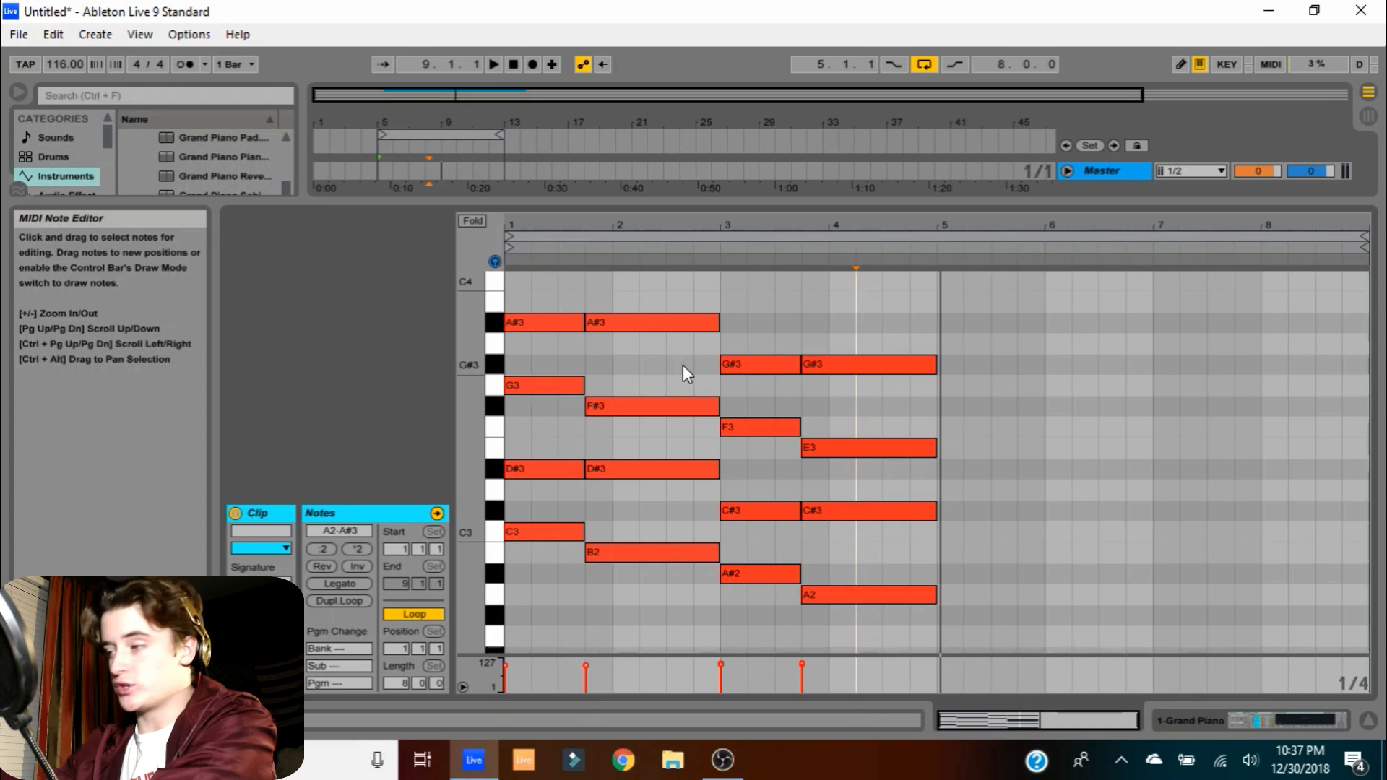
Shorten all the notes slightly to leave small gaps between the chords, and set the fixed grid to Off
{"action": "left_click_drag", "start_coordinate": [541, 588], "coordinate": [1047, 210]}
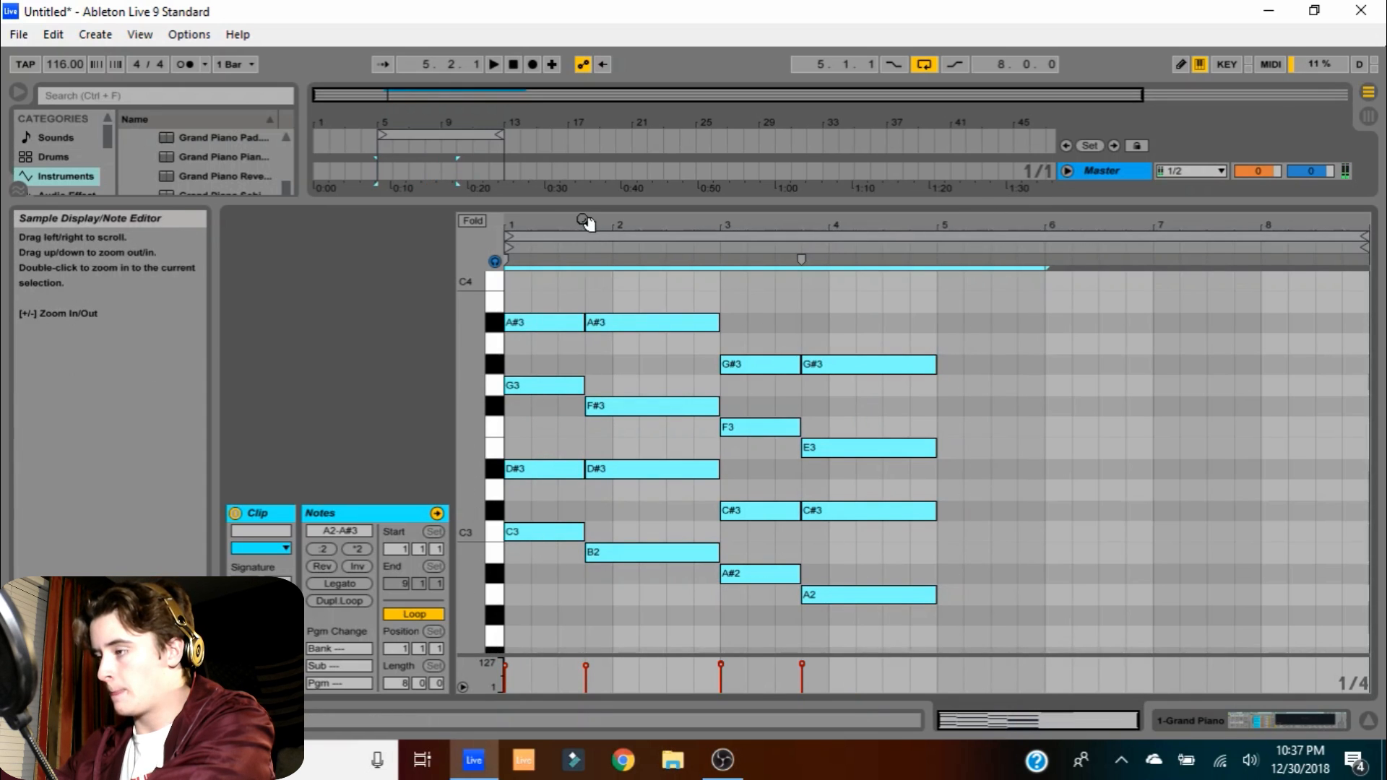
{"action": "left_click_drag", "start_coordinate": [585, 223], "coordinate": [586, 138]}
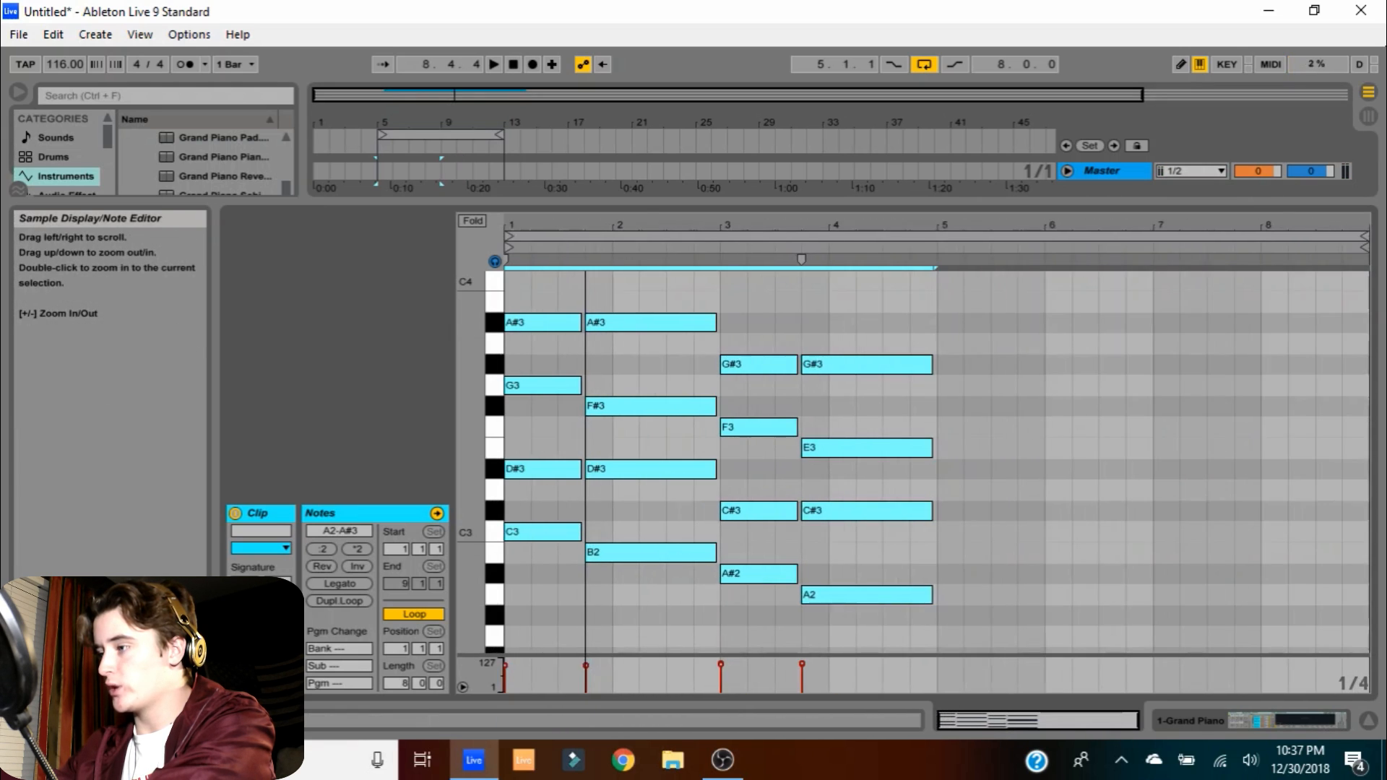
{"action": "left_click", "coordinate": [613, 369]}
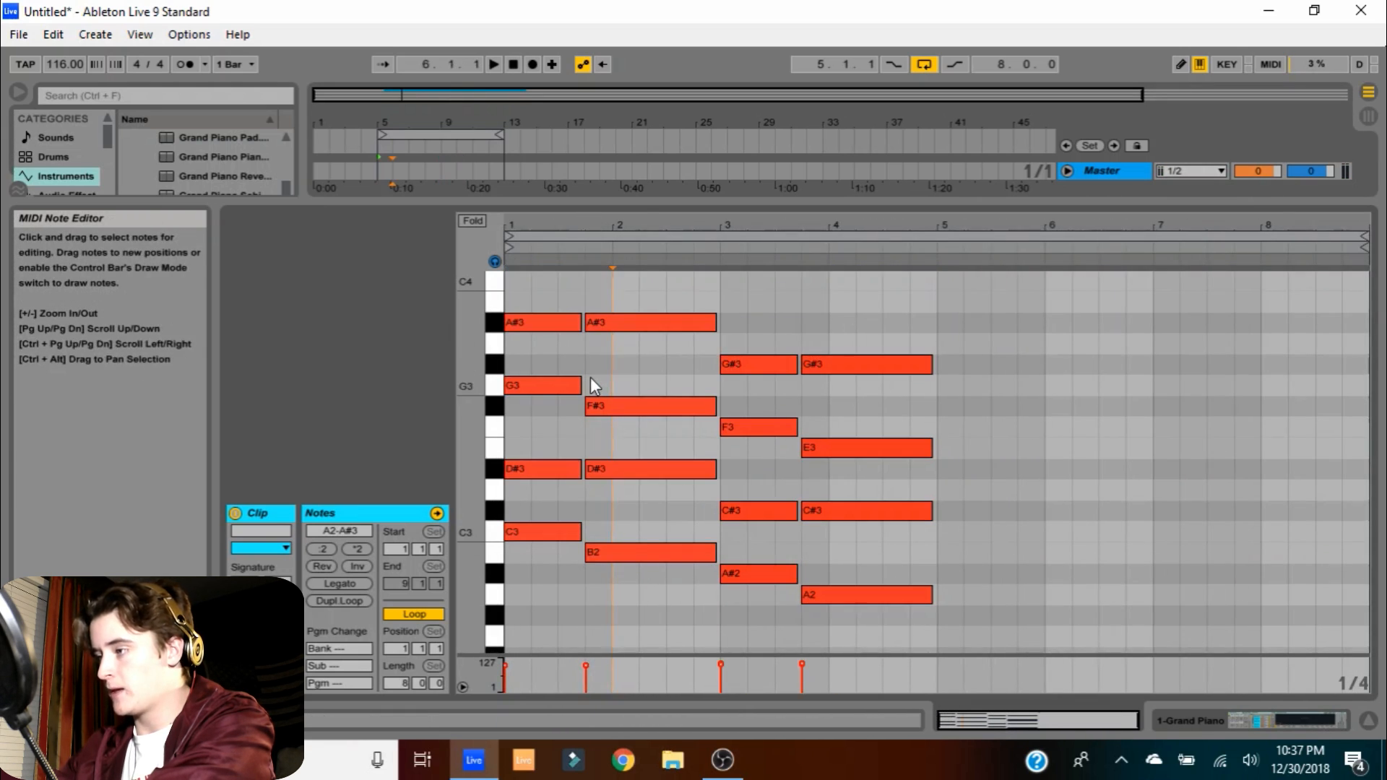
{"action": "right_click", "coordinate": [603, 358]}
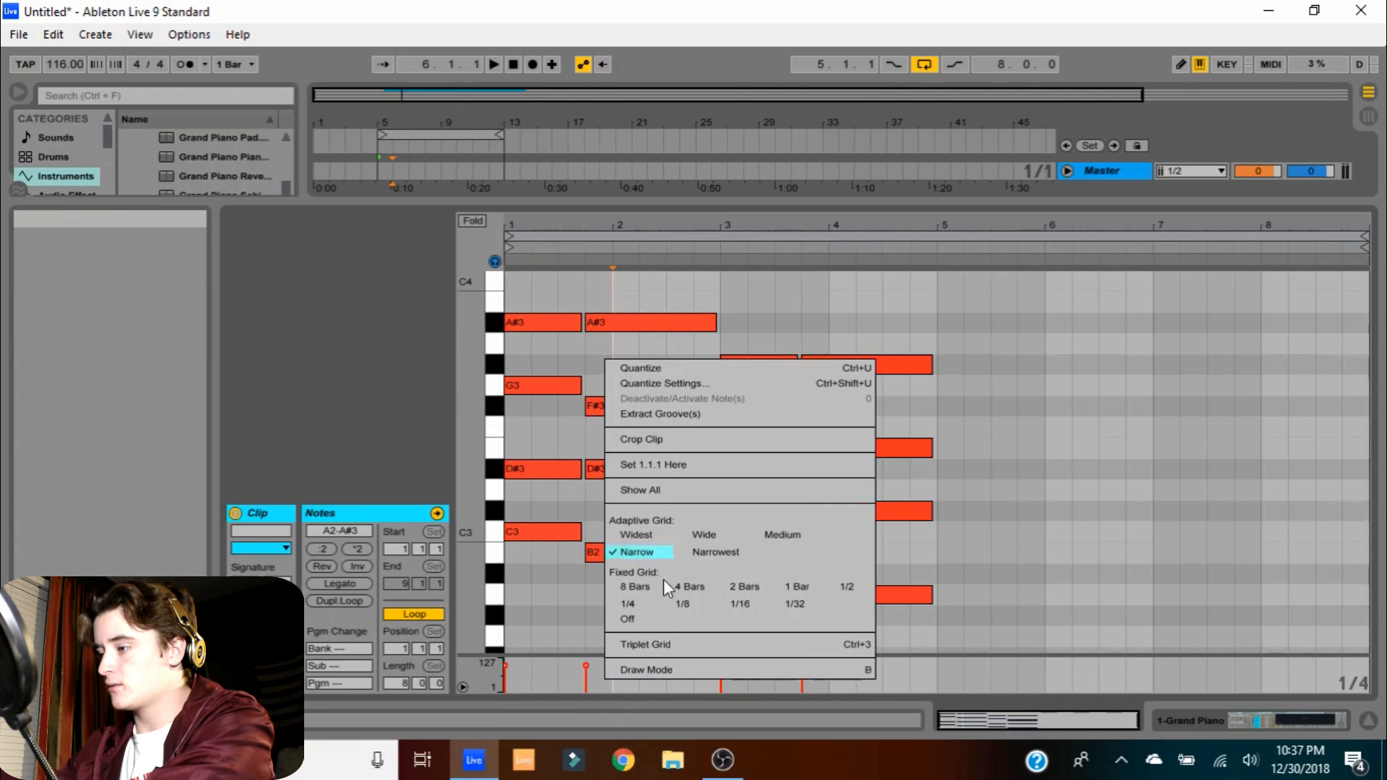
{"action": "left_click", "coordinate": [666, 620]}
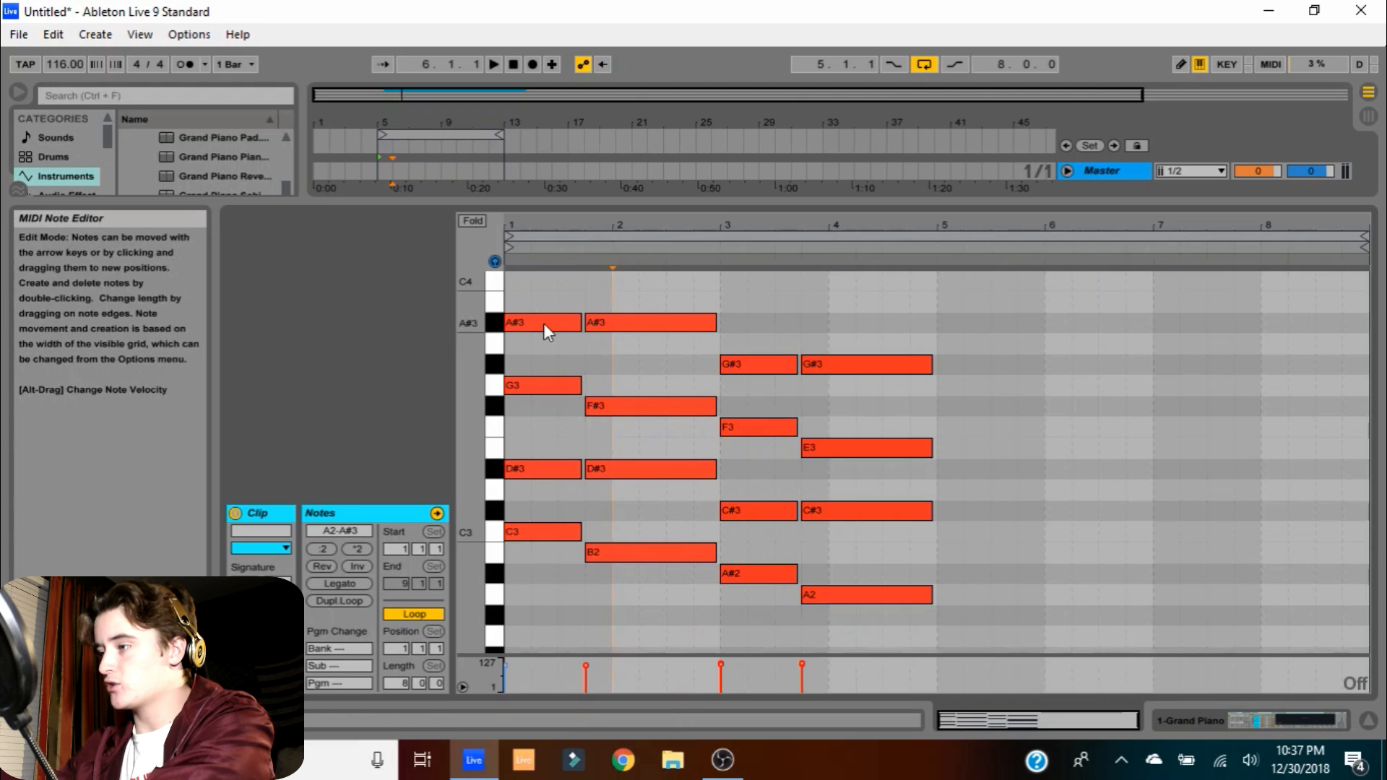
{"action": "left_click_drag", "start_coordinate": [543, 323], "coordinate": [615, 353]}
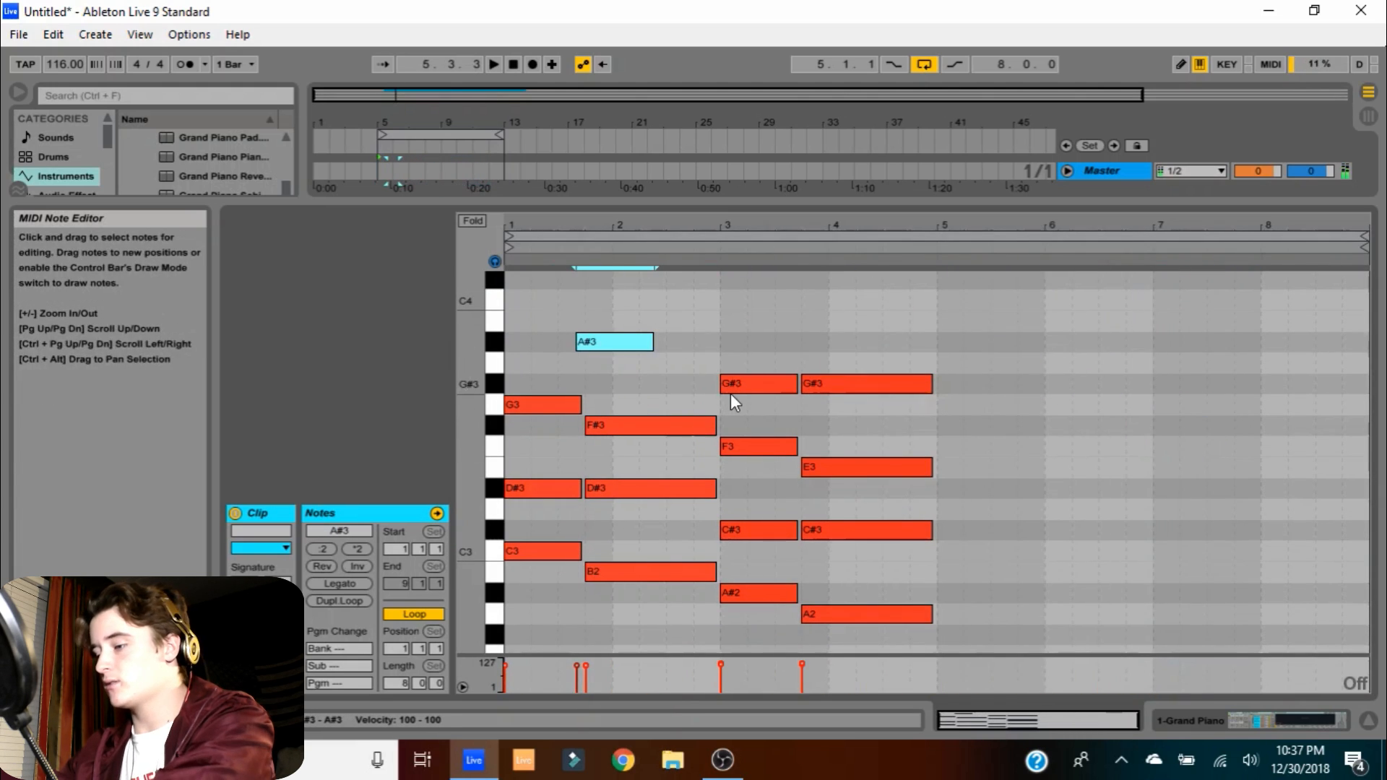
{"action": "key", "text": "ctrl+z"}
{"action": "left_click", "coordinate": [581, 304]}
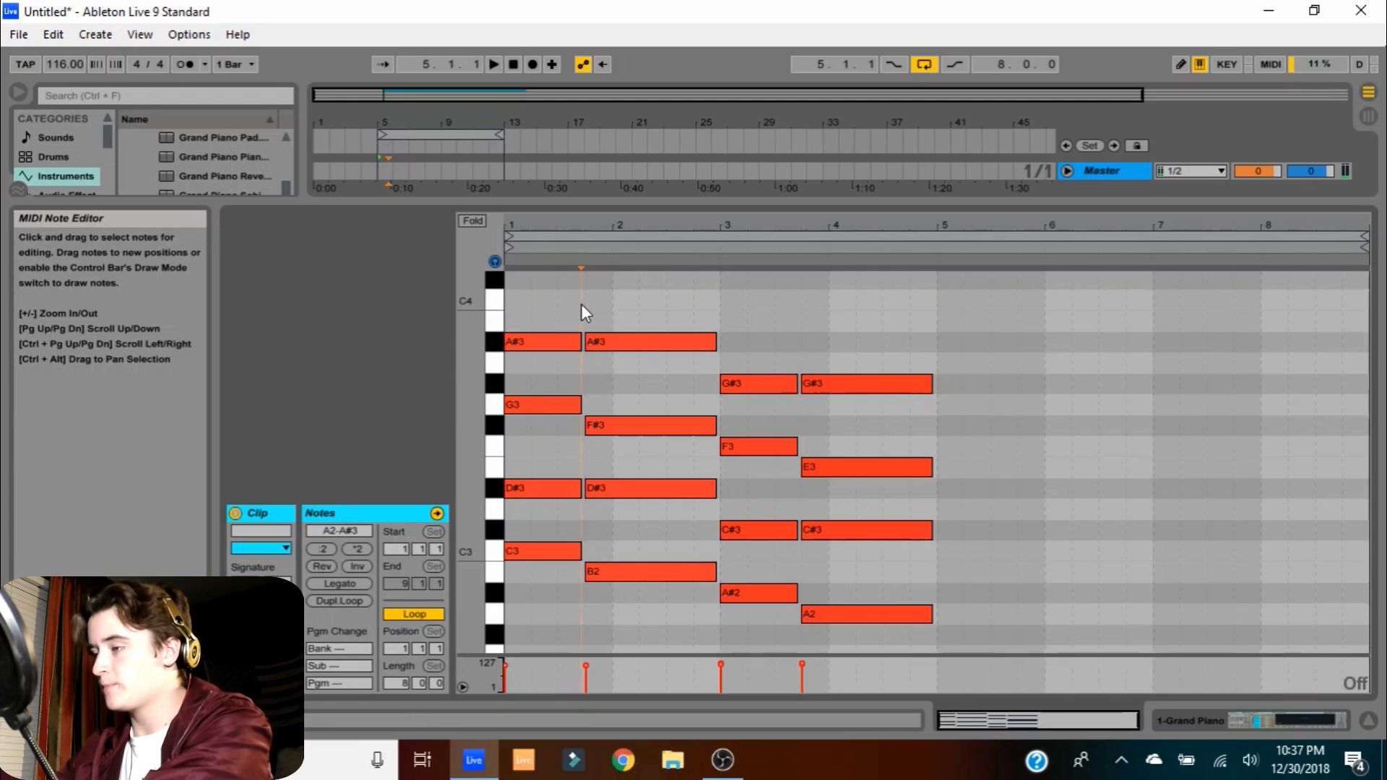
Nudge individual chord notes slightly off the beat to stagger their starts, and play back the humanized progression
{"action": "left_click", "coordinate": [553, 346]}
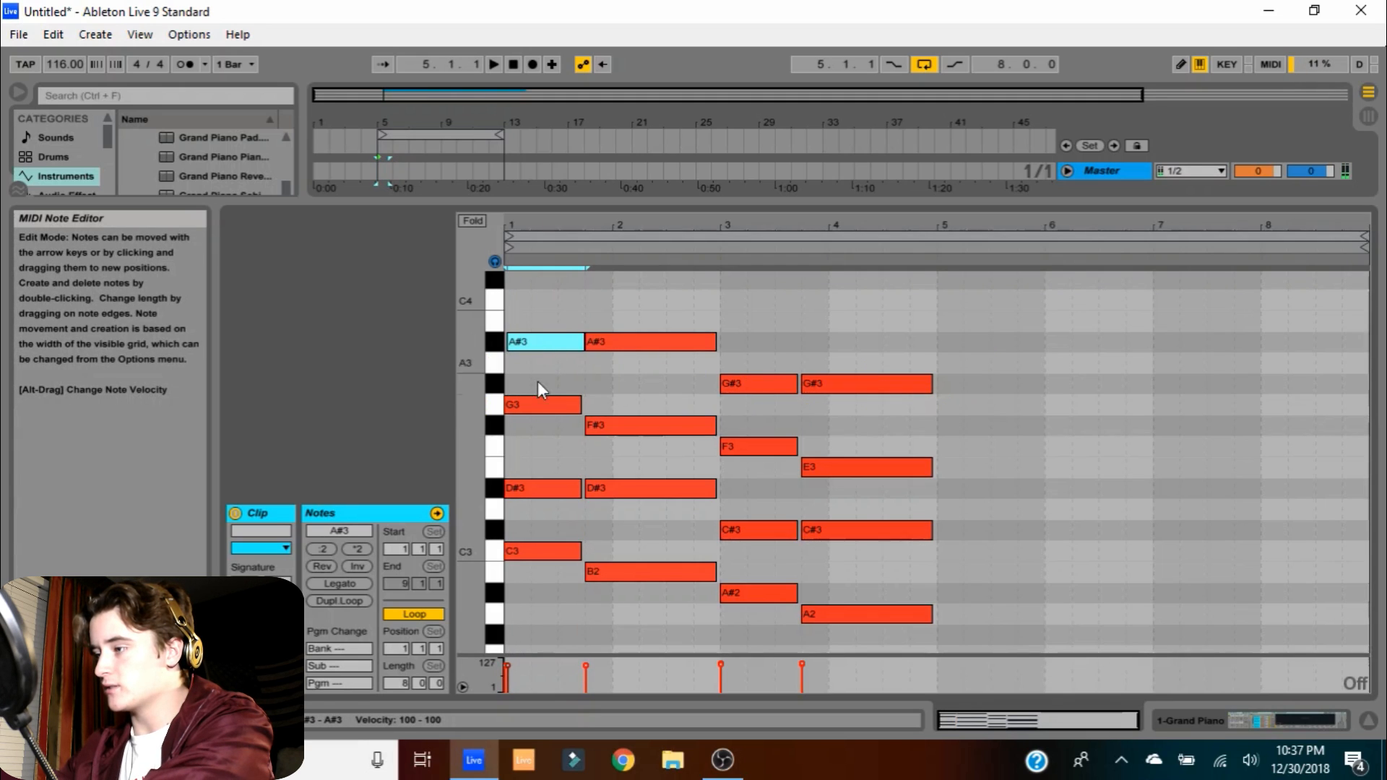
{"action": "left_click_drag", "start_coordinate": [534, 410], "coordinate": [544, 409]}
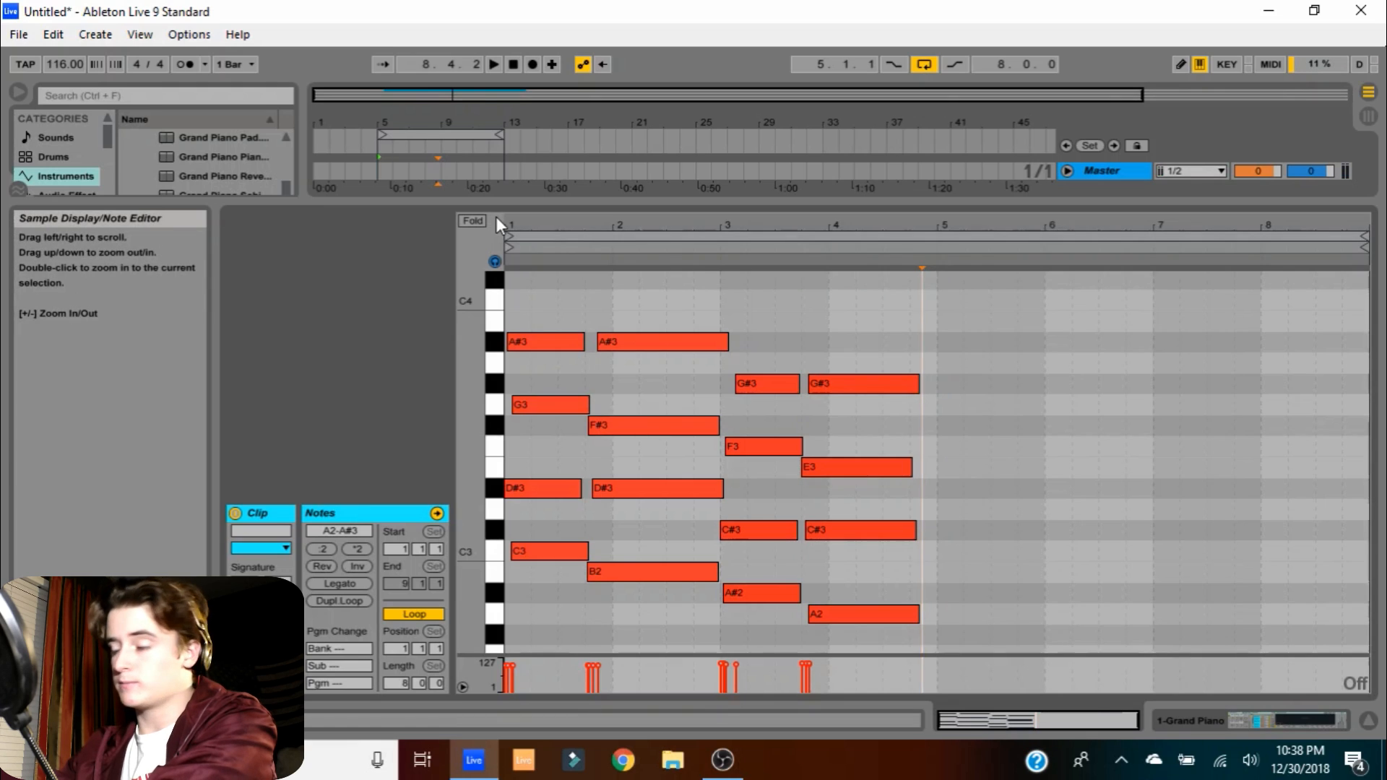
{"action": "key", "text": "space"}
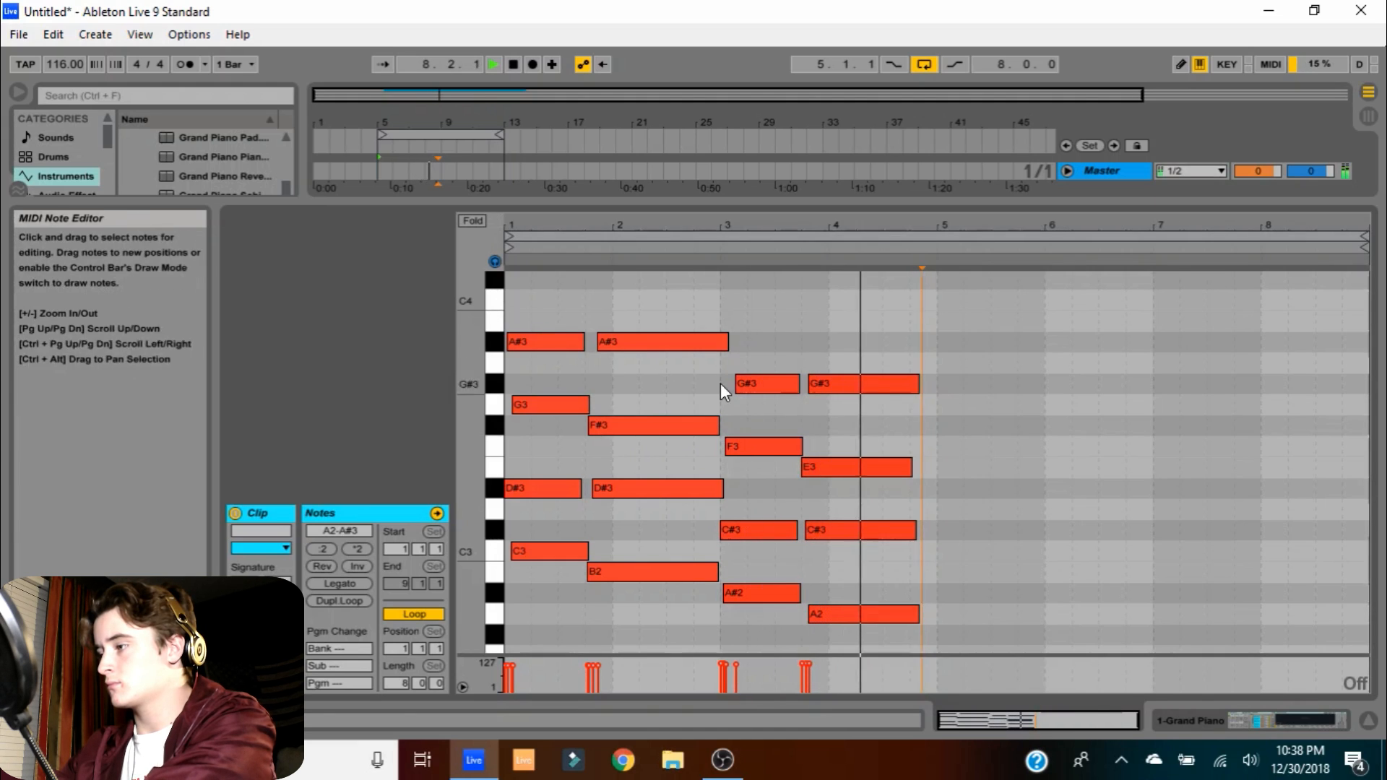
{"action": "key", "text": "space"}
Duplicate the whole four-bar progression into the second half of the clip and nudge the copy slightly later
{"action": "key", "text": "ctrl+a"}
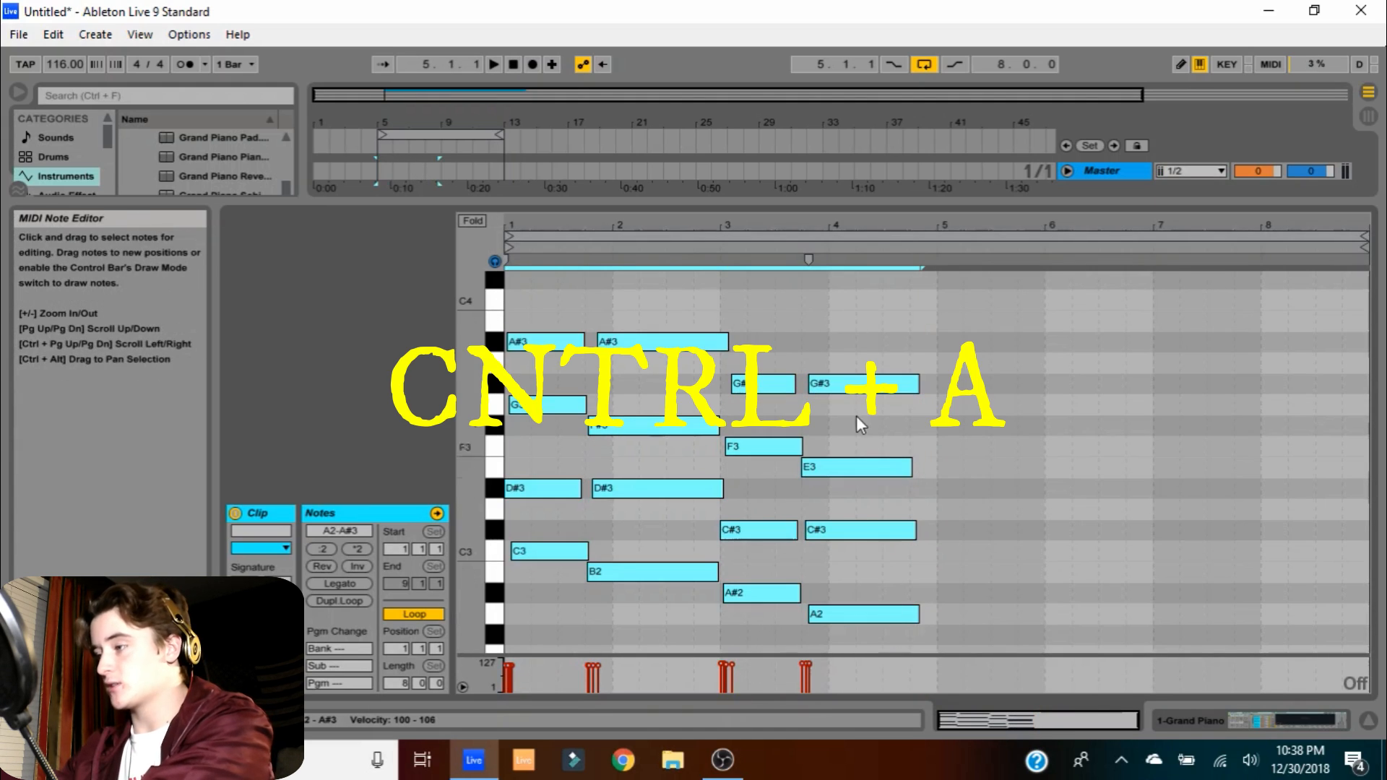
{"action": "key", "text": "ctrl+d"}
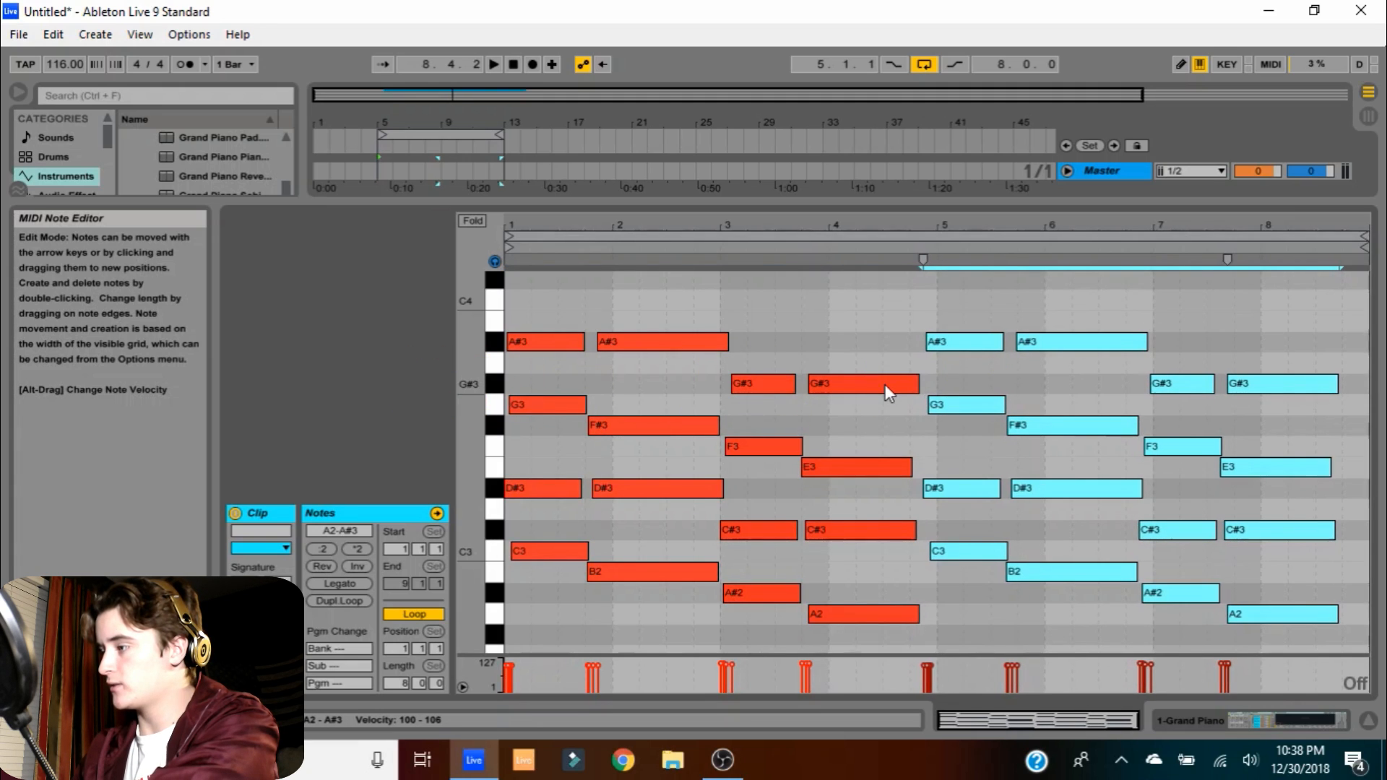
{"action": "key", "text": "Right"}
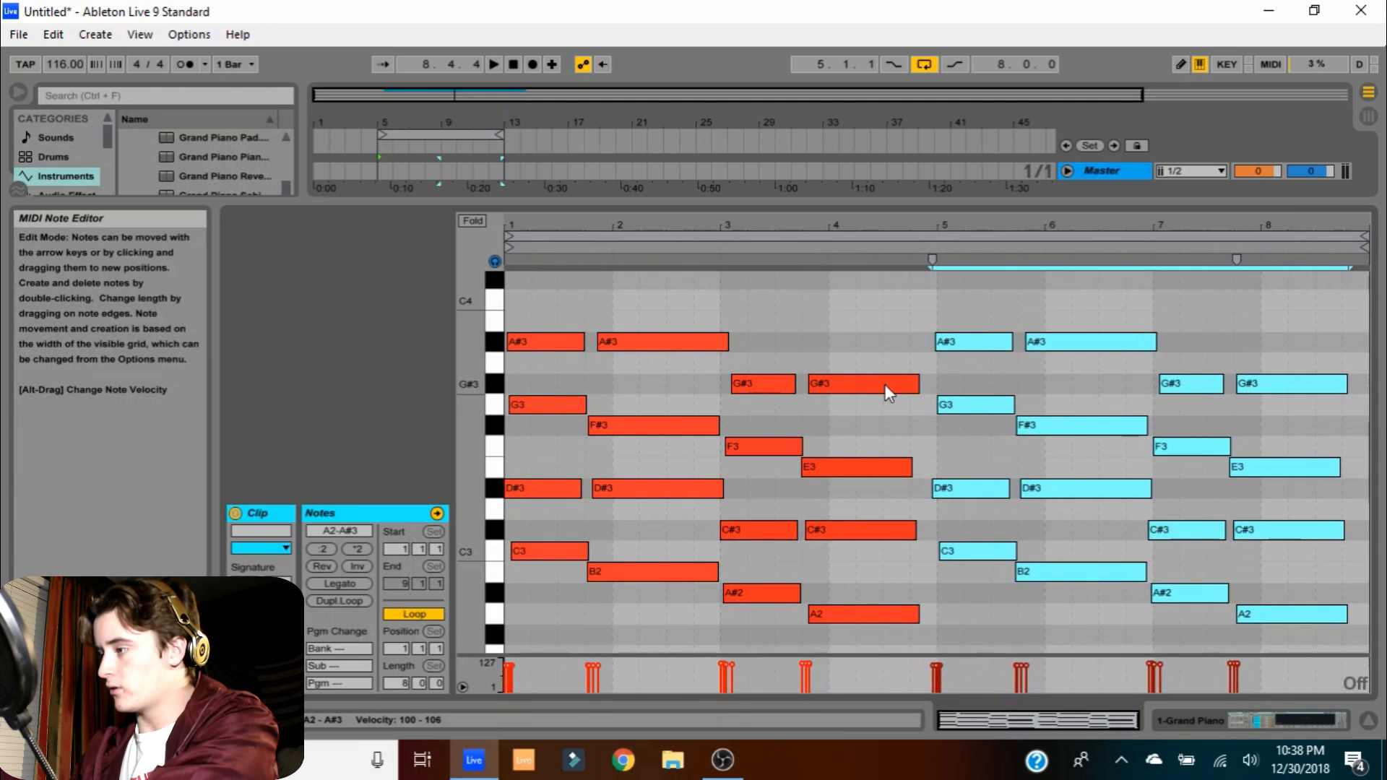
{"action": "left_click", "coordinate": [871, 305]}
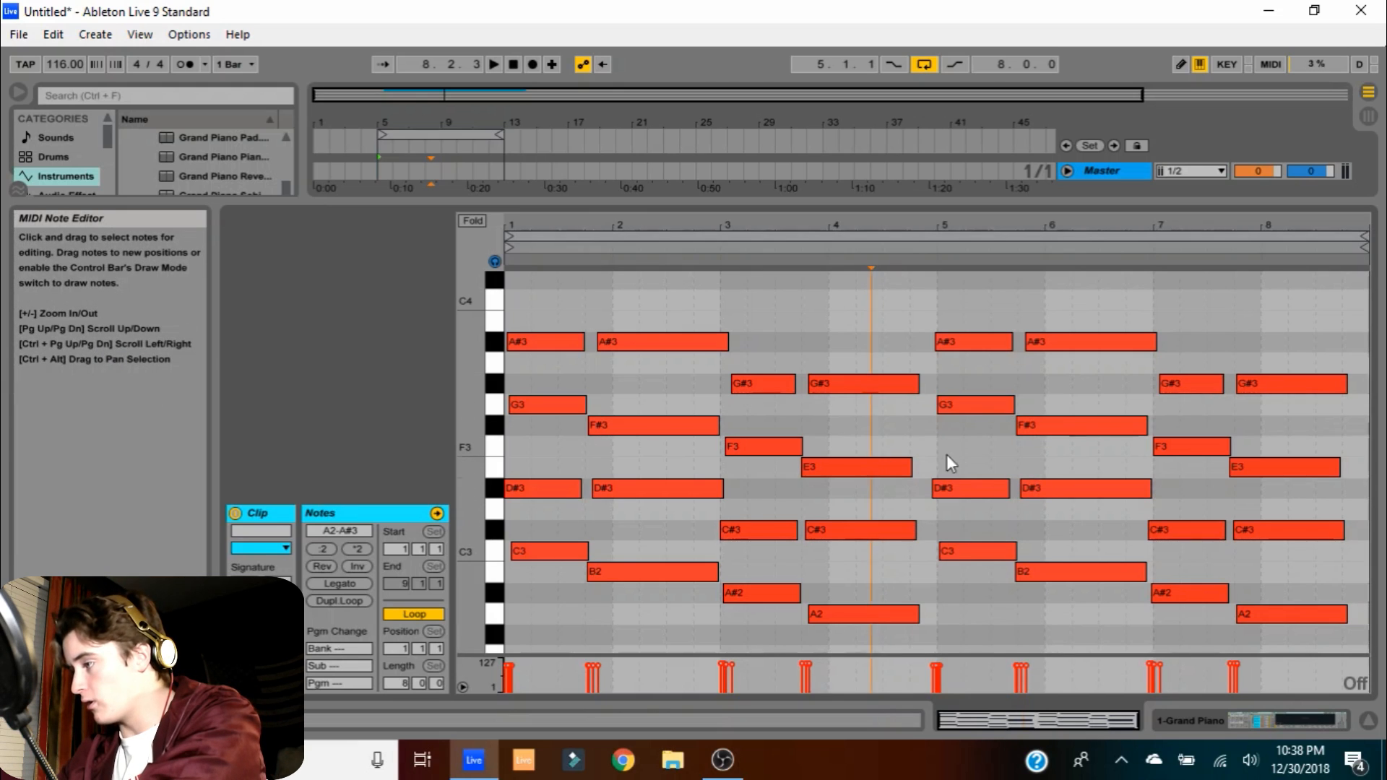
Select the duplicated notes and nudge them slightly later so that the copy starts at bar 5
{"action": "left_click_drag", "start_coordinate": [968, 605], "coordinate": [1312, 279]}
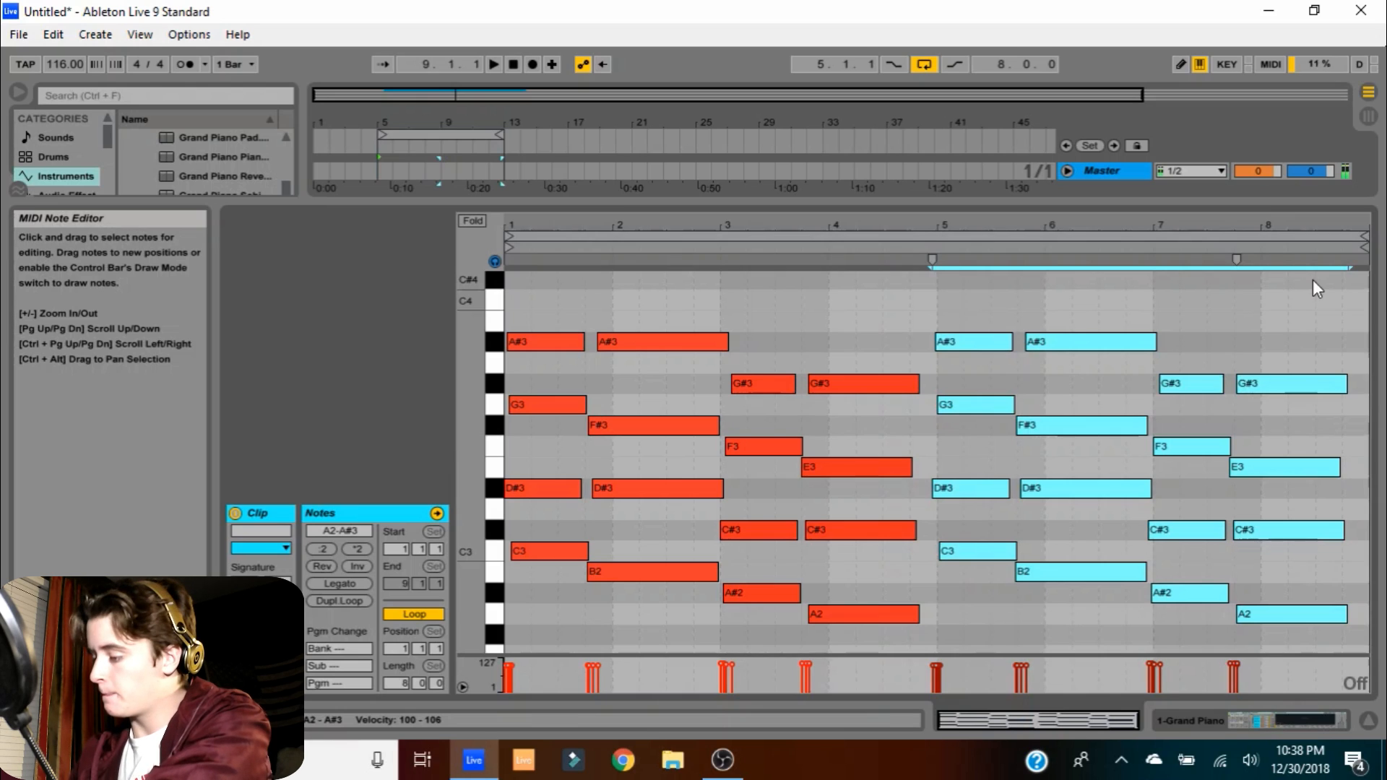
{"action": "key", "text": "Right"}
{"action": "key", "text": "Right"}
{"action": "key", "text": "Left"}
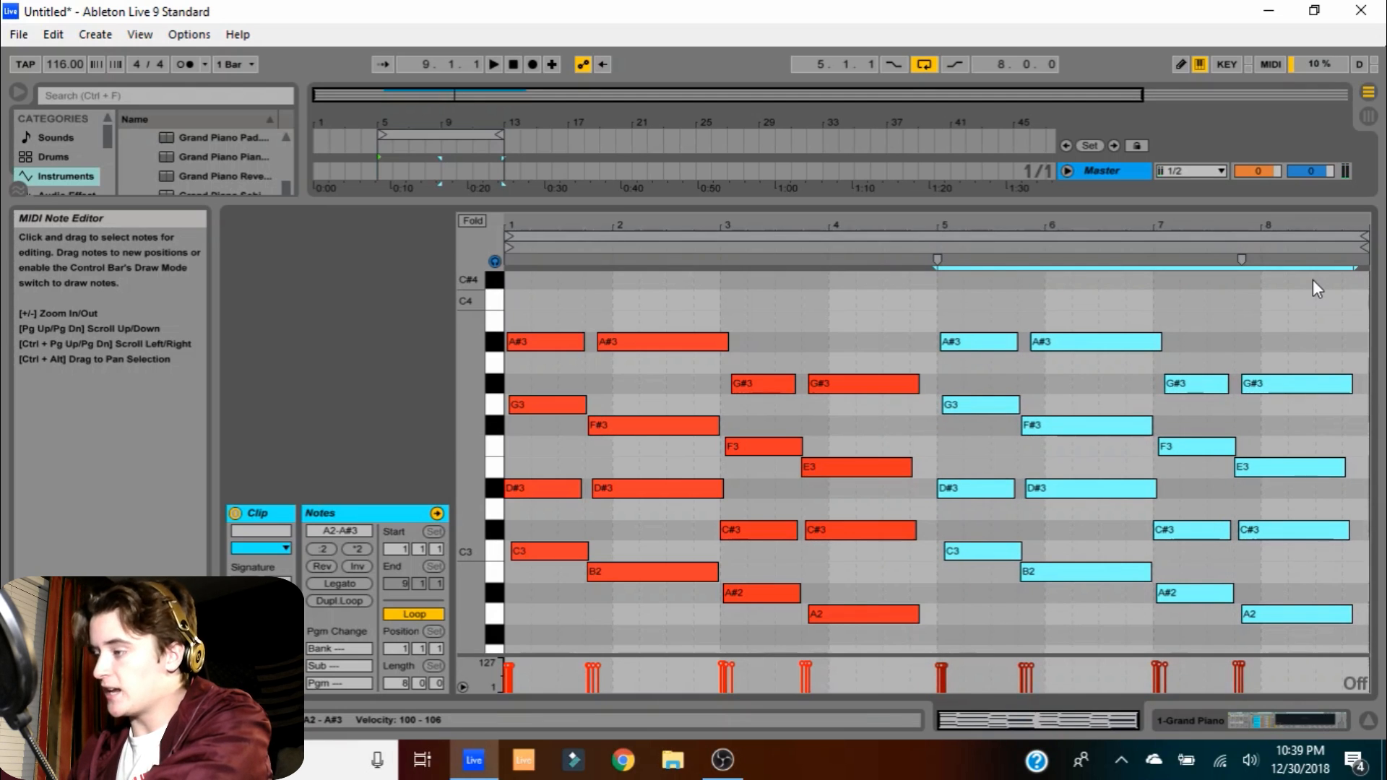
{"action": "left_click", "coordinate": [1238, 309]}
Thin out the duplicated chords by deleting the G#3 at bar 7 and the long D#3 leading into bar 7
{"action": "left_click", "coordinate": [1198, 383]}
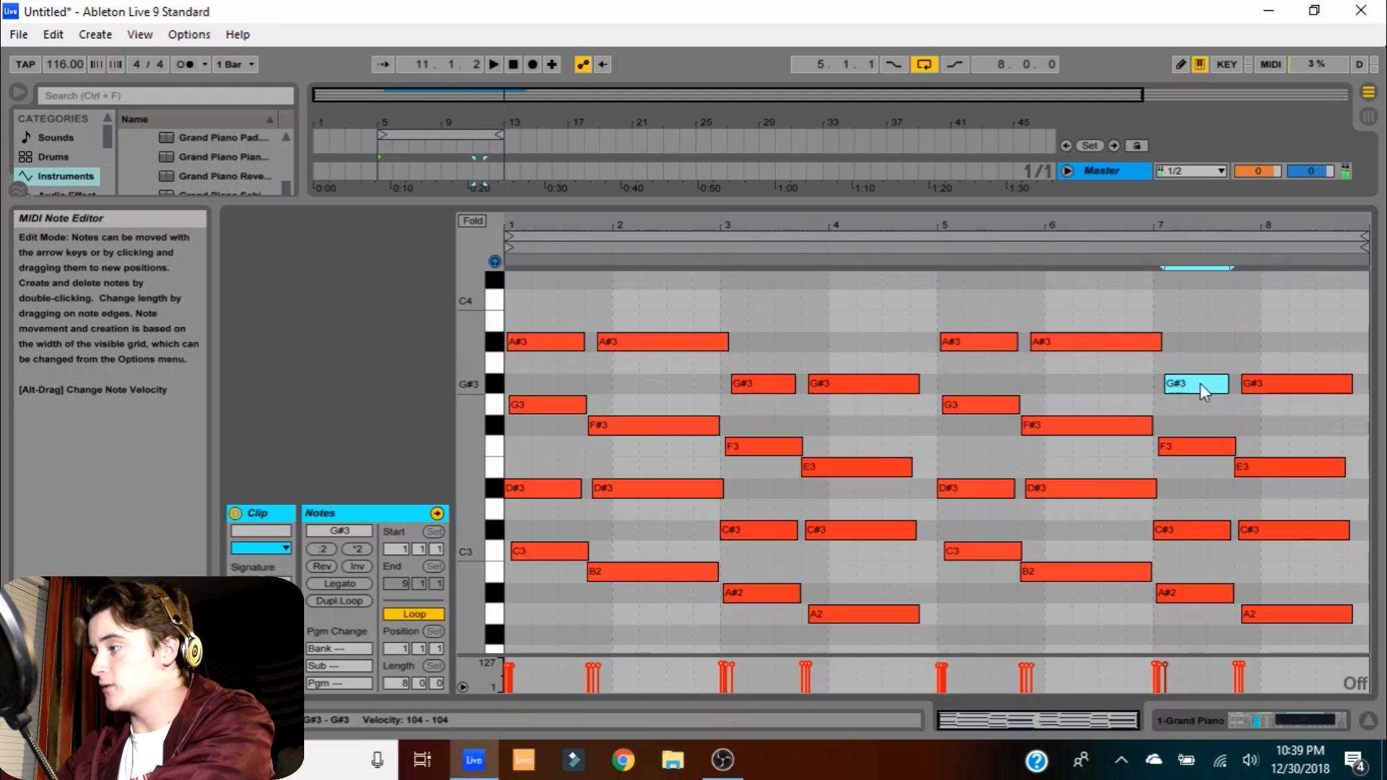
{"action": "key", "text": "Delete"}
{"action": "left_click", "coordinate": [1067, 491]}
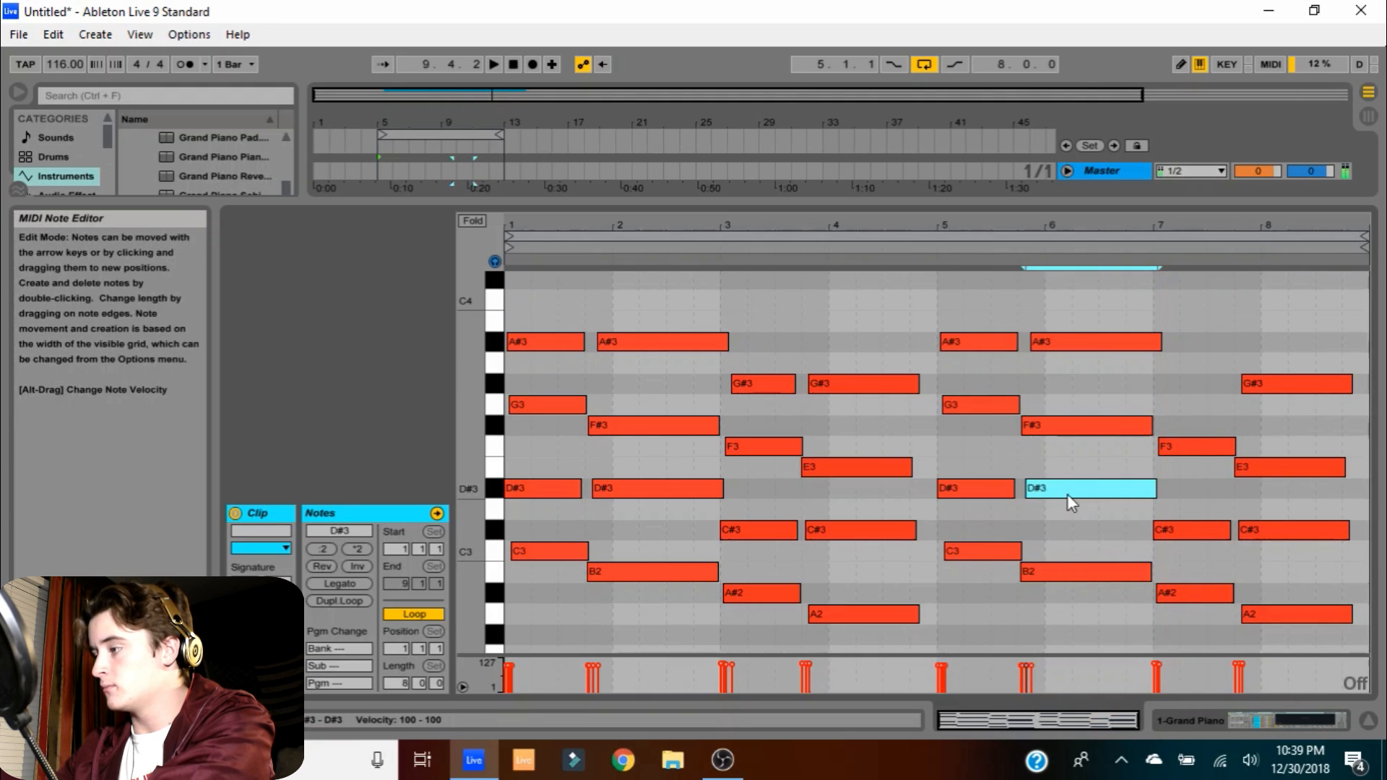
{"action": "key", "text": "Delete"}
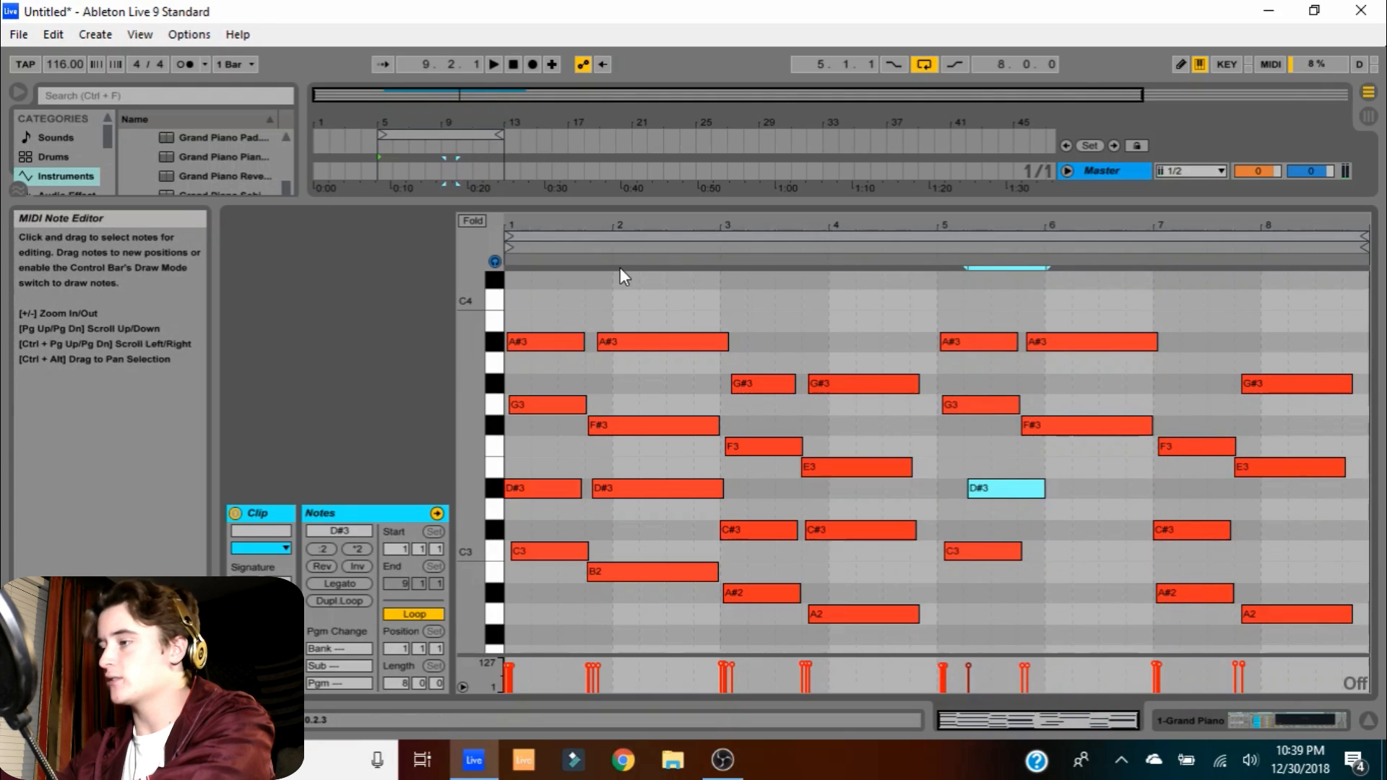
Add an A#2 note leading into bar 7 and trim its end slightly short of the next A#2
{"action": "key", "text": "space"}
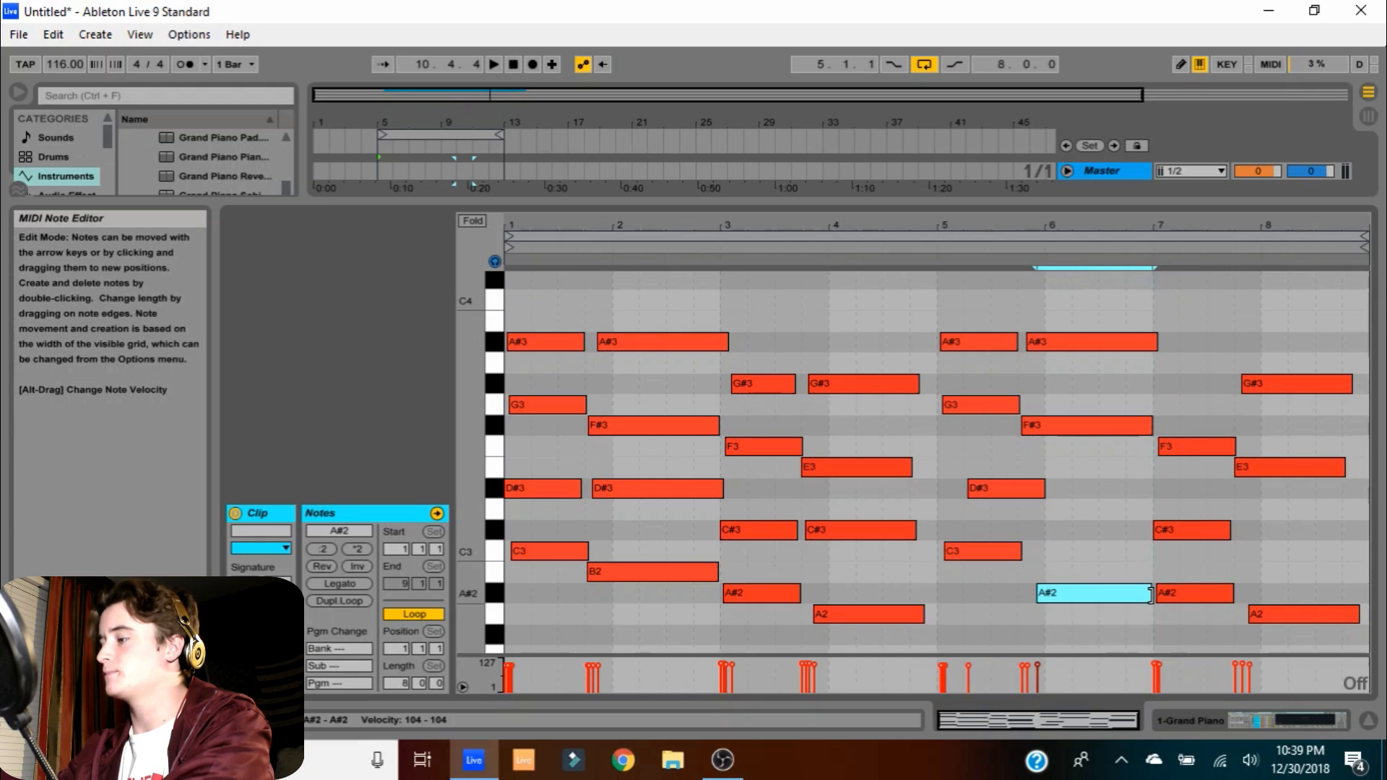
{"action": "left_click_drag", "start_coordinate": [1150, 594], "coordinate": [1147, 593]}
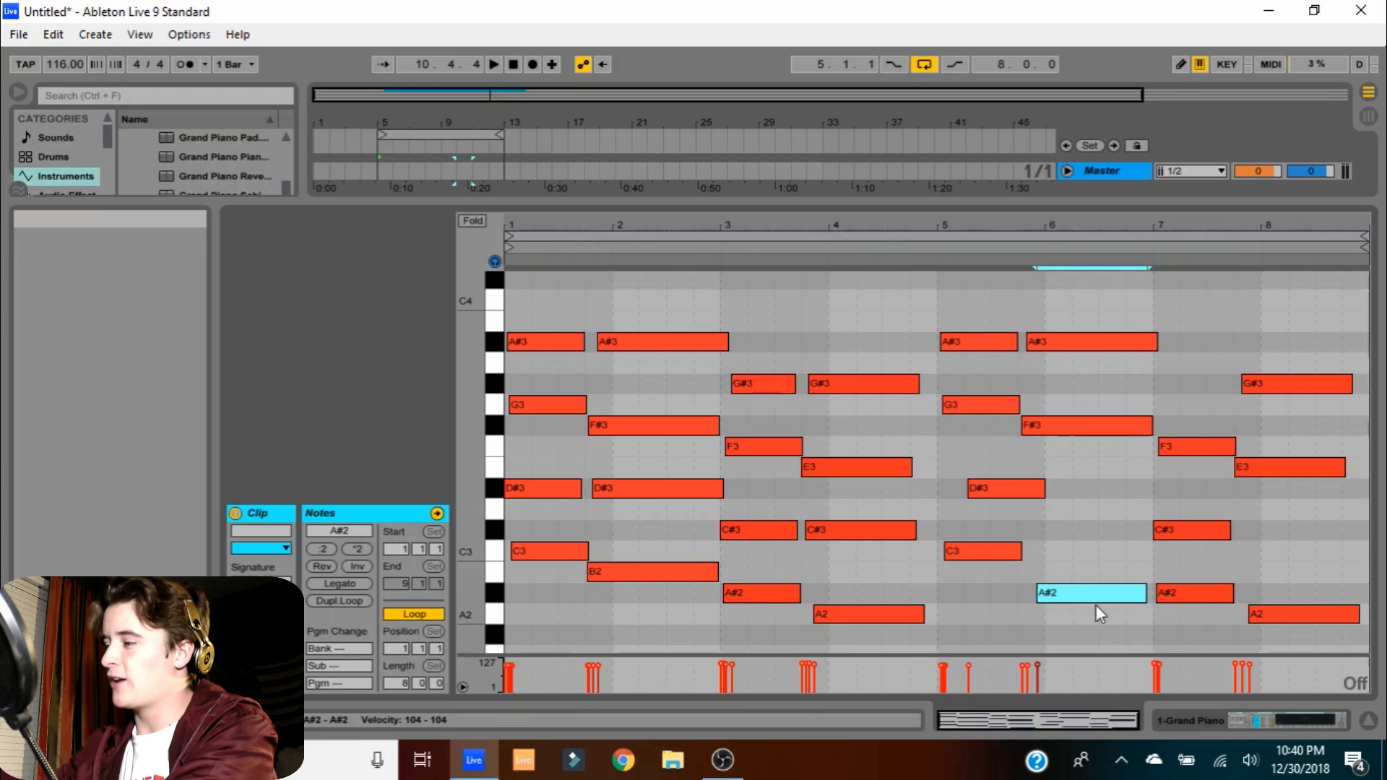
{"action": "left_click", "coordinate": [922, 457]}
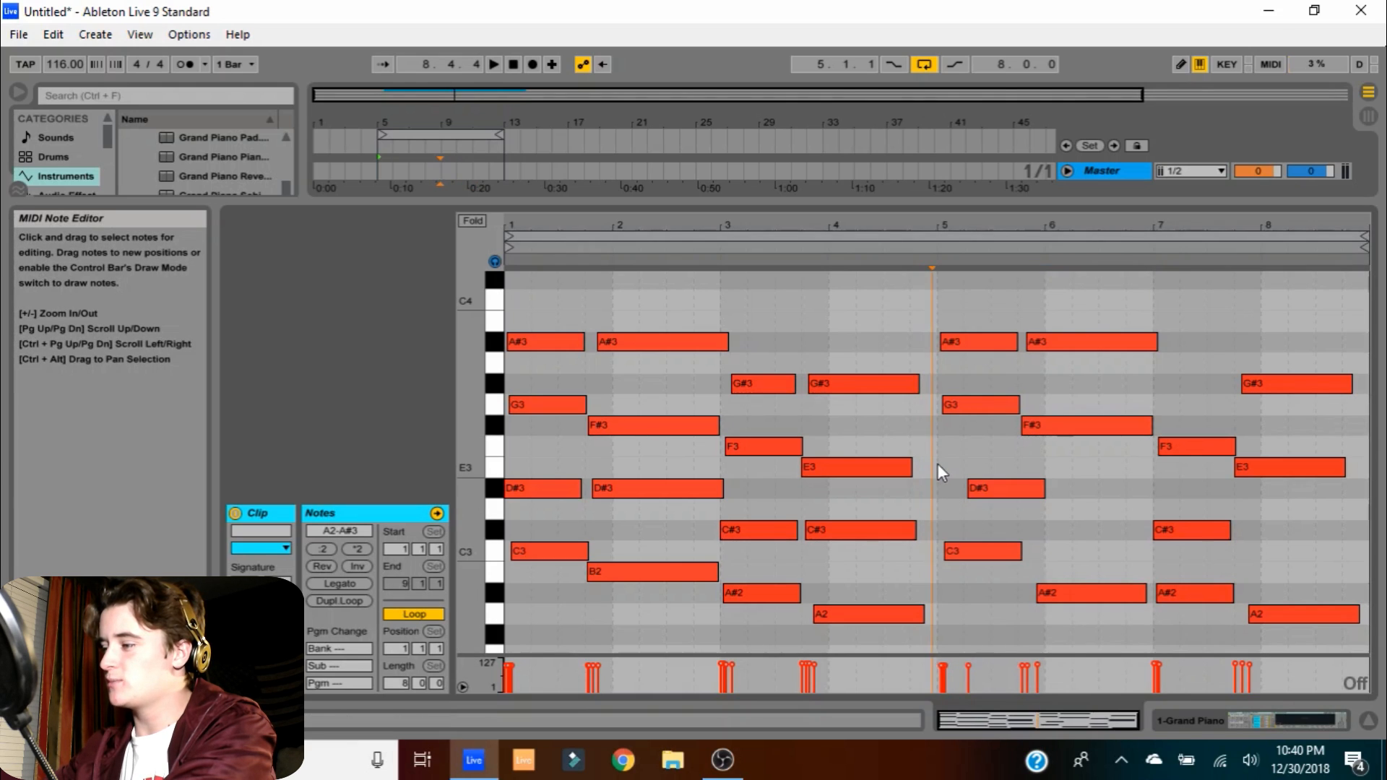
Select all the notes in the clip and transpose them down one octave
{"action": "left_click", "coordinate": [937, 464]}
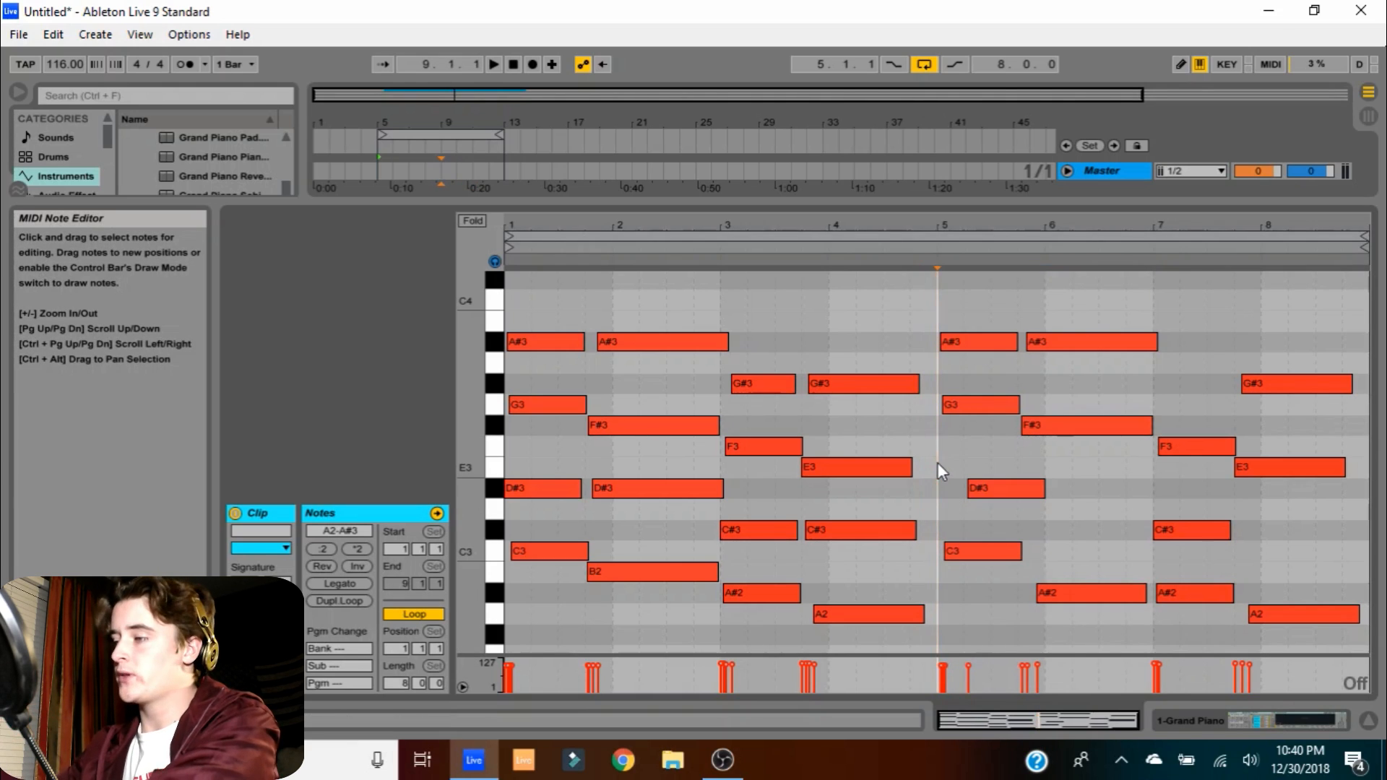
{"action": "key", "text": "ctrl+a"}
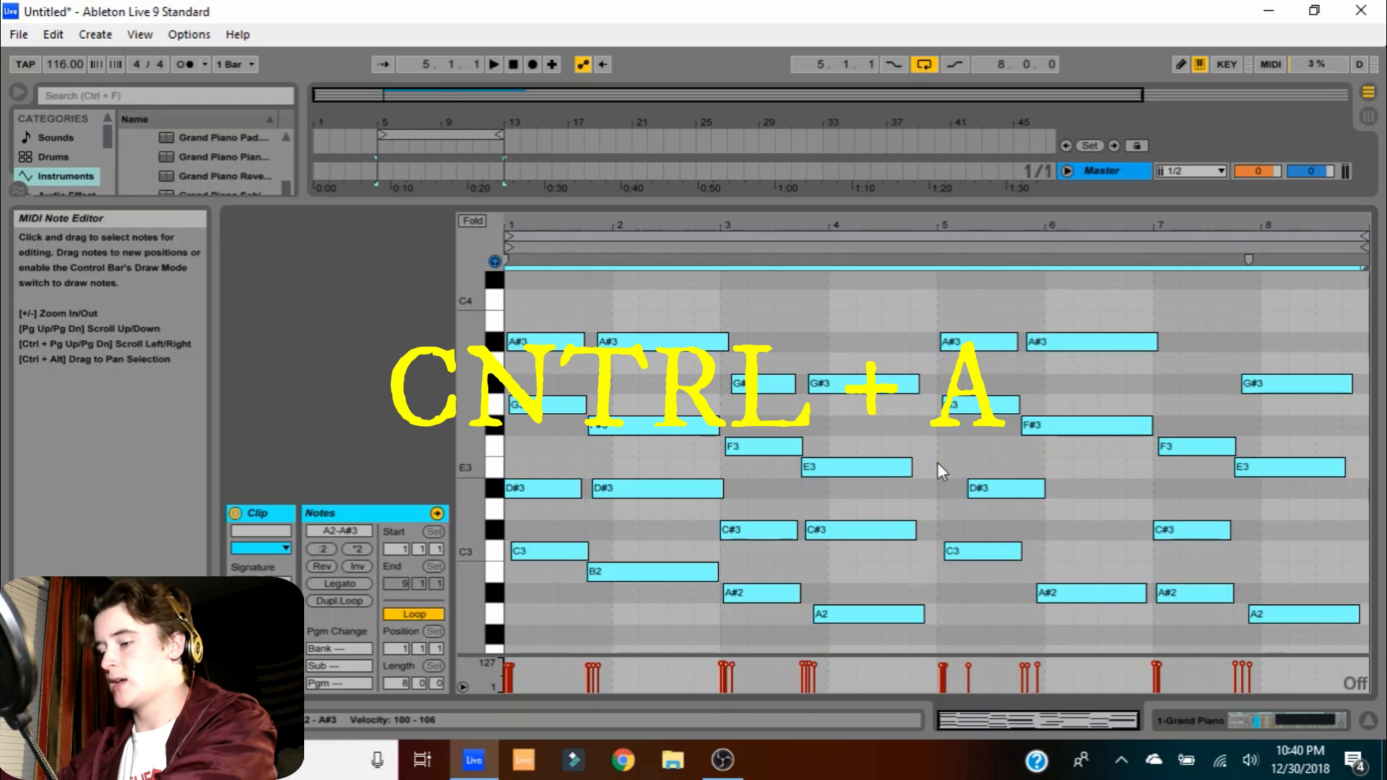
{"action": "key", "text": "shift+Down"}
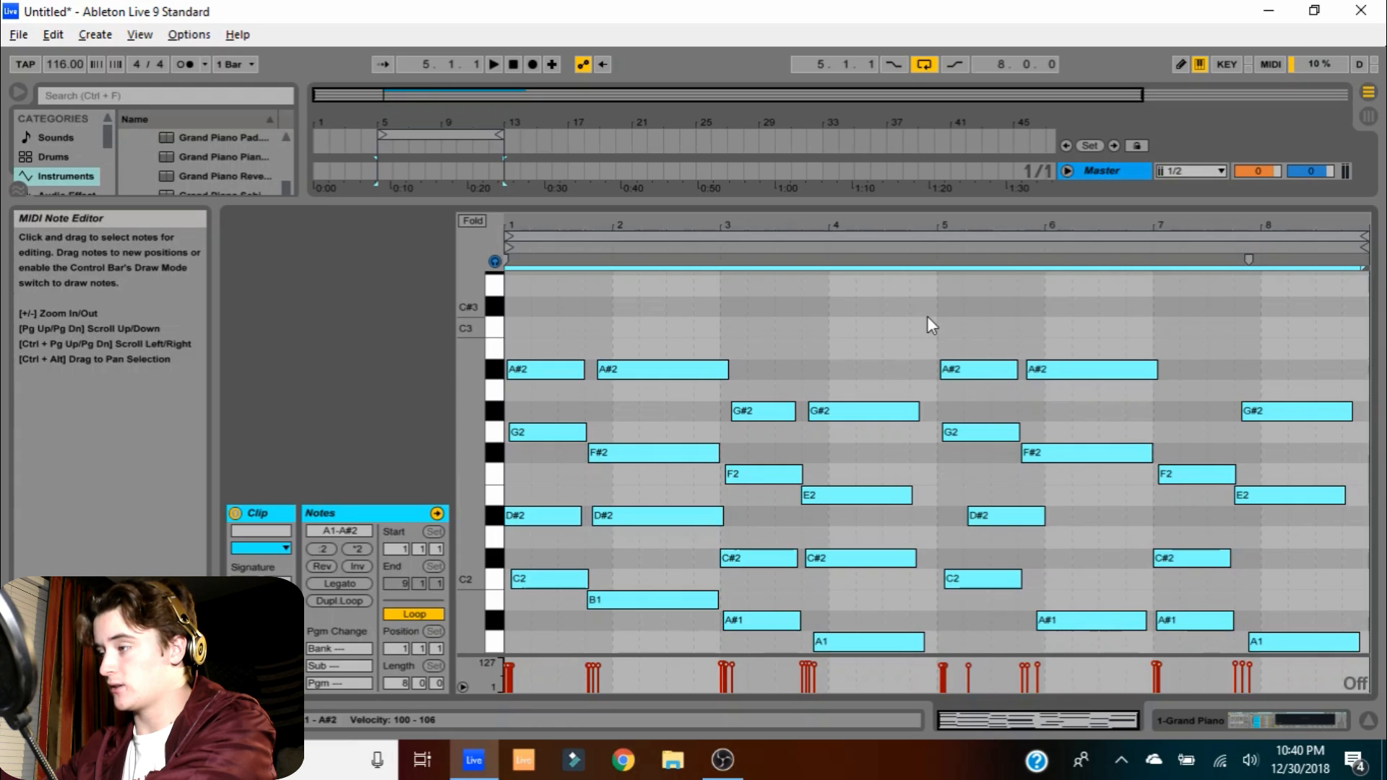
Deselect the notes and play back the transposed eight-bar progression
{"action": "key", "text": "space"}
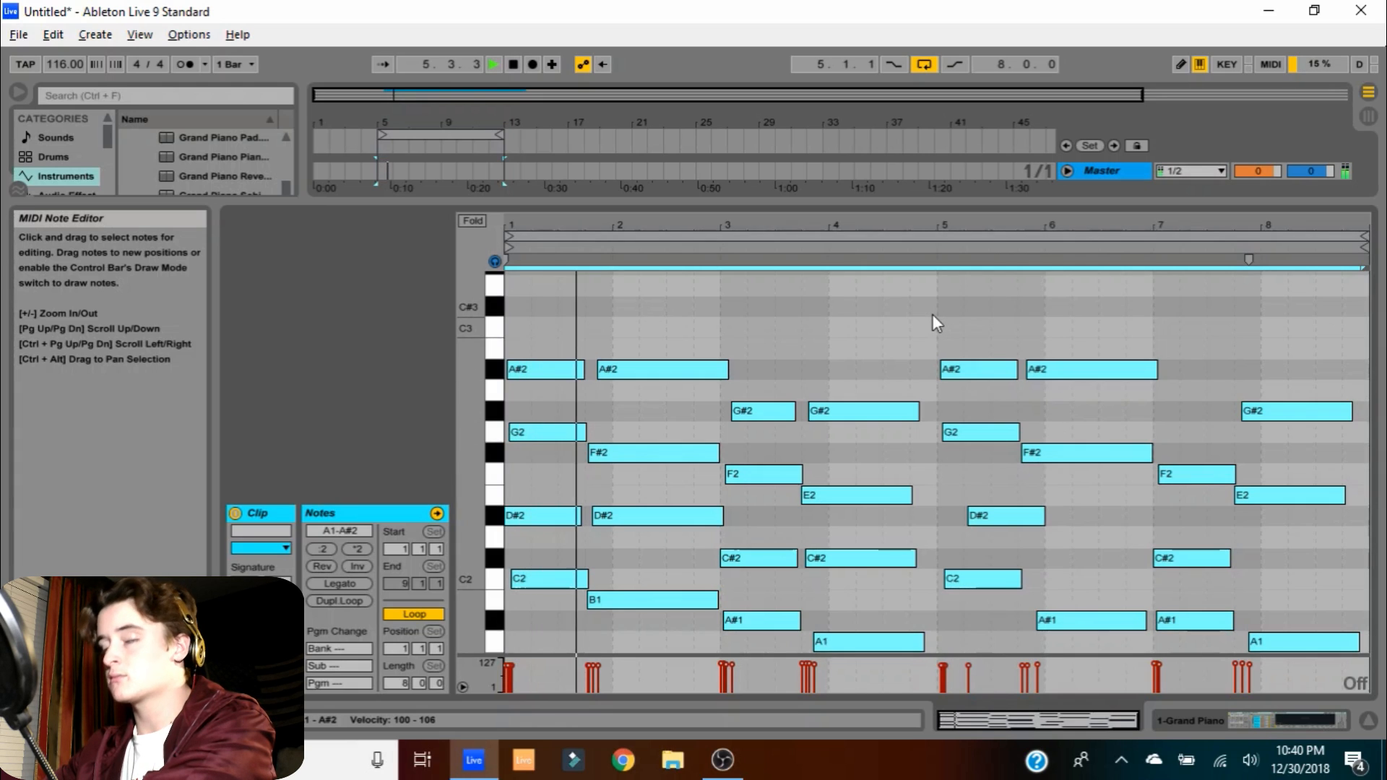
{"action": "left_click", "coordinate": [1155, 384]}
{"action": "key", "text": "space"}
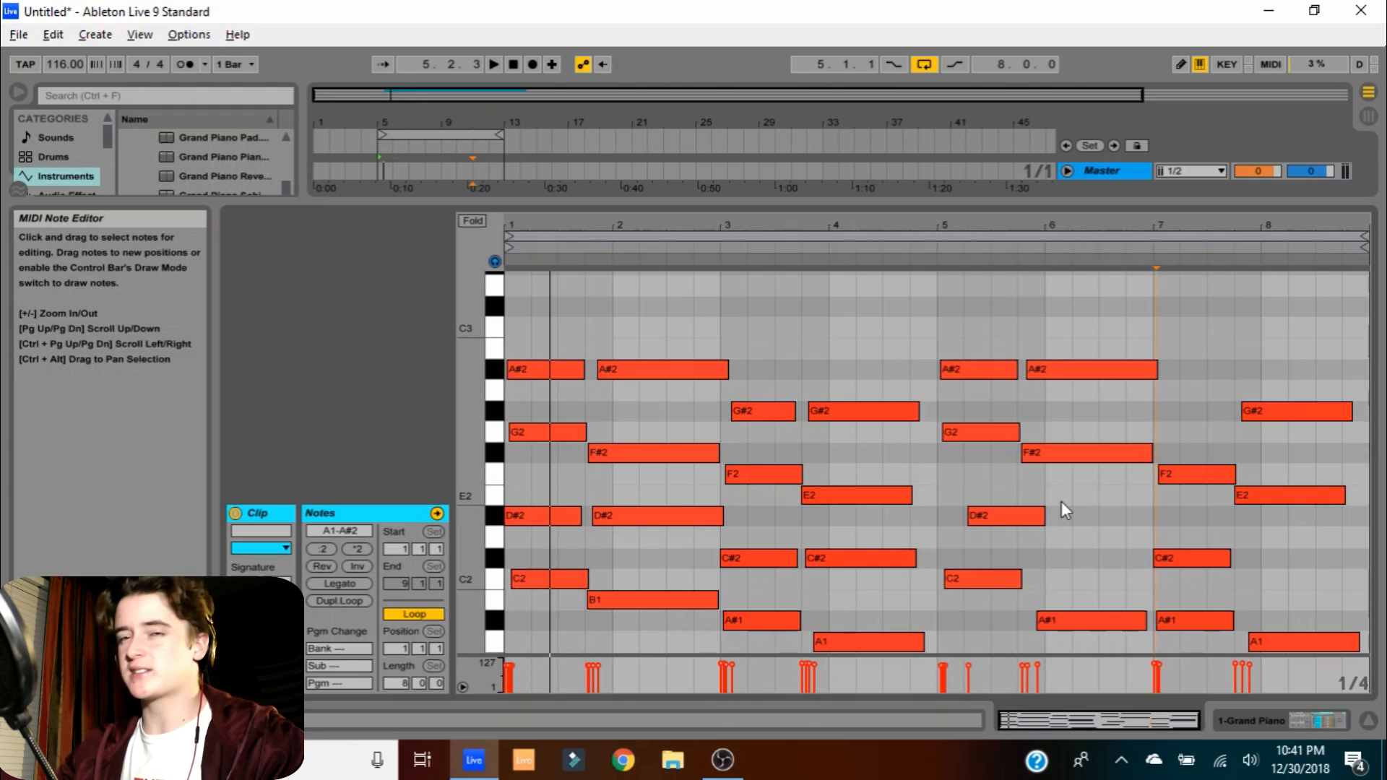
{"action": "left_click", "coordinate": [930, 249]}
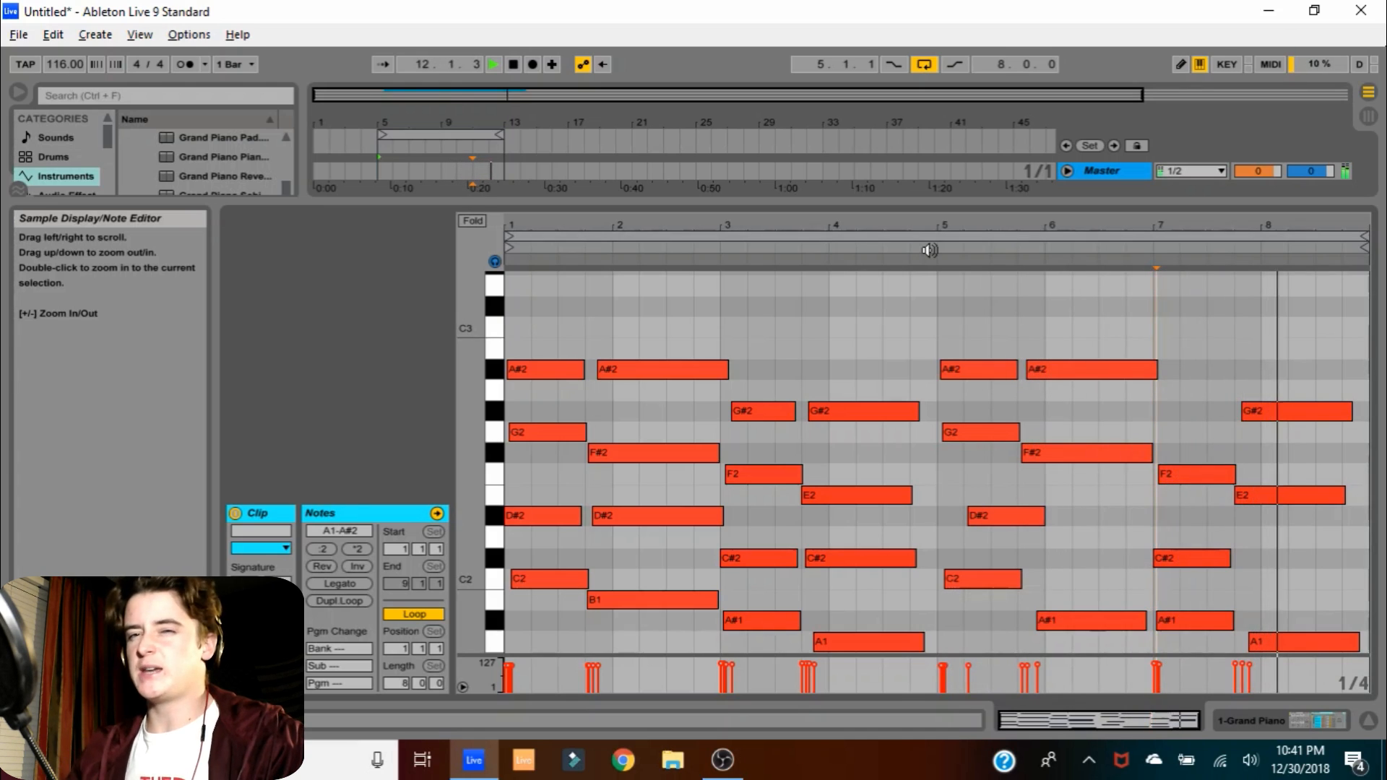
Stop playback and add a Limiter audio effect after the instrument on the Grand Piano track
{"action": "key", "text": "space"}
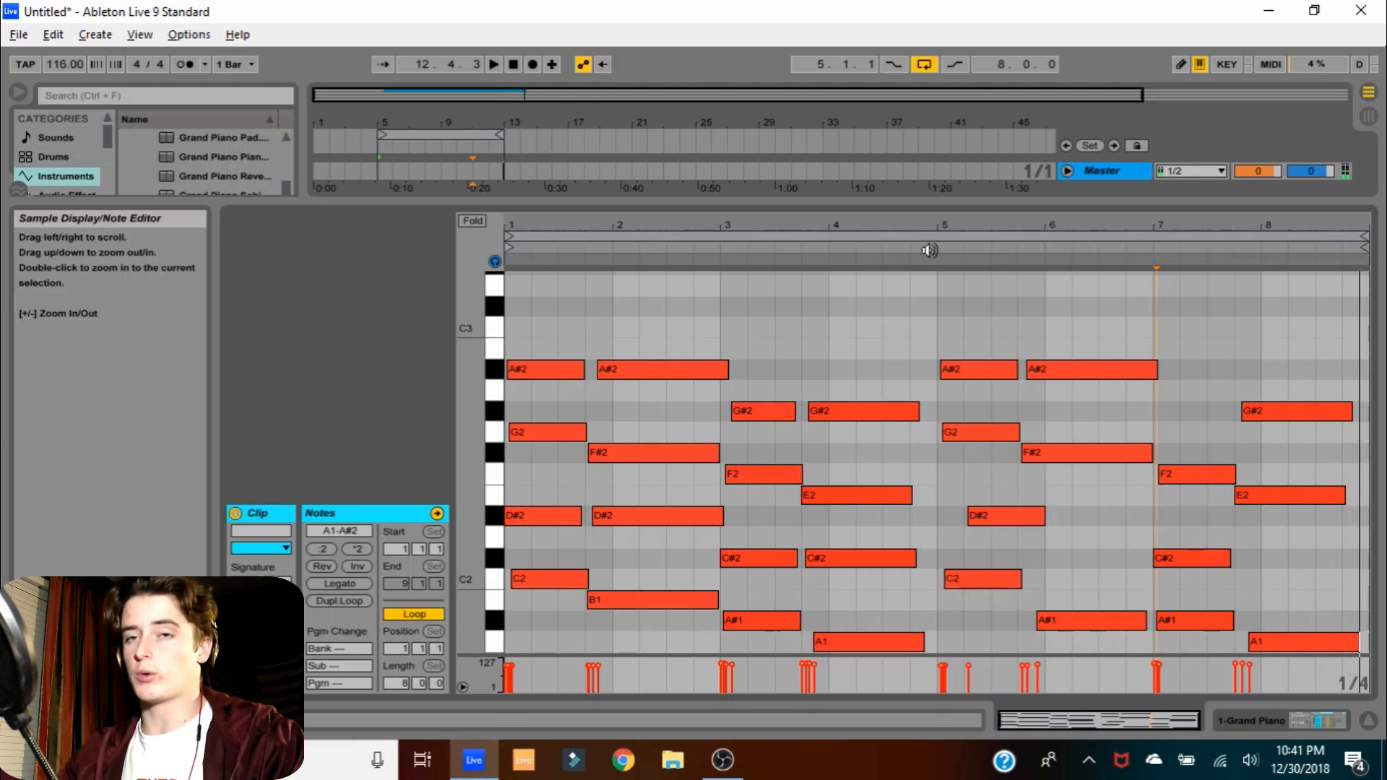
{"action": "key", "text": "ctrl+alt+l"}
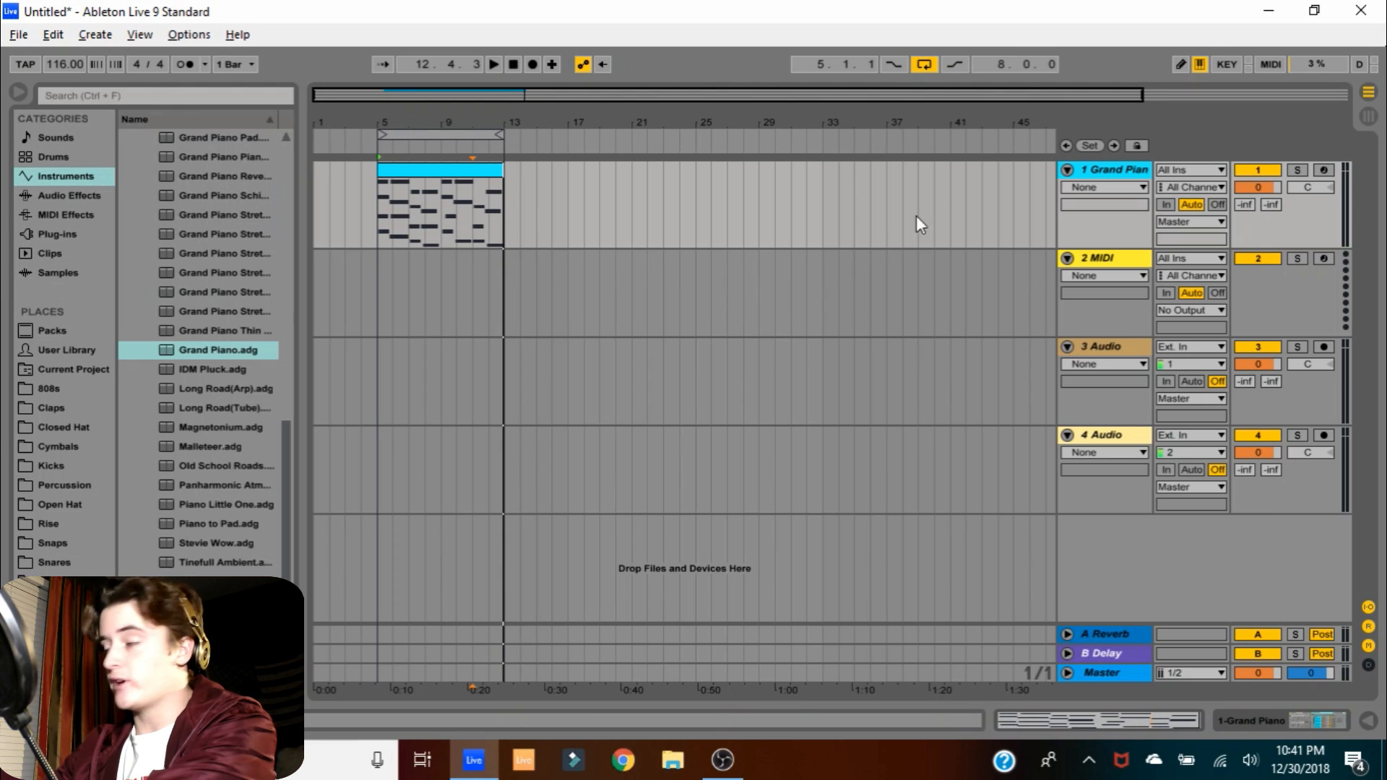
{"action": "double_click", "coordinate": [1098, 170]}
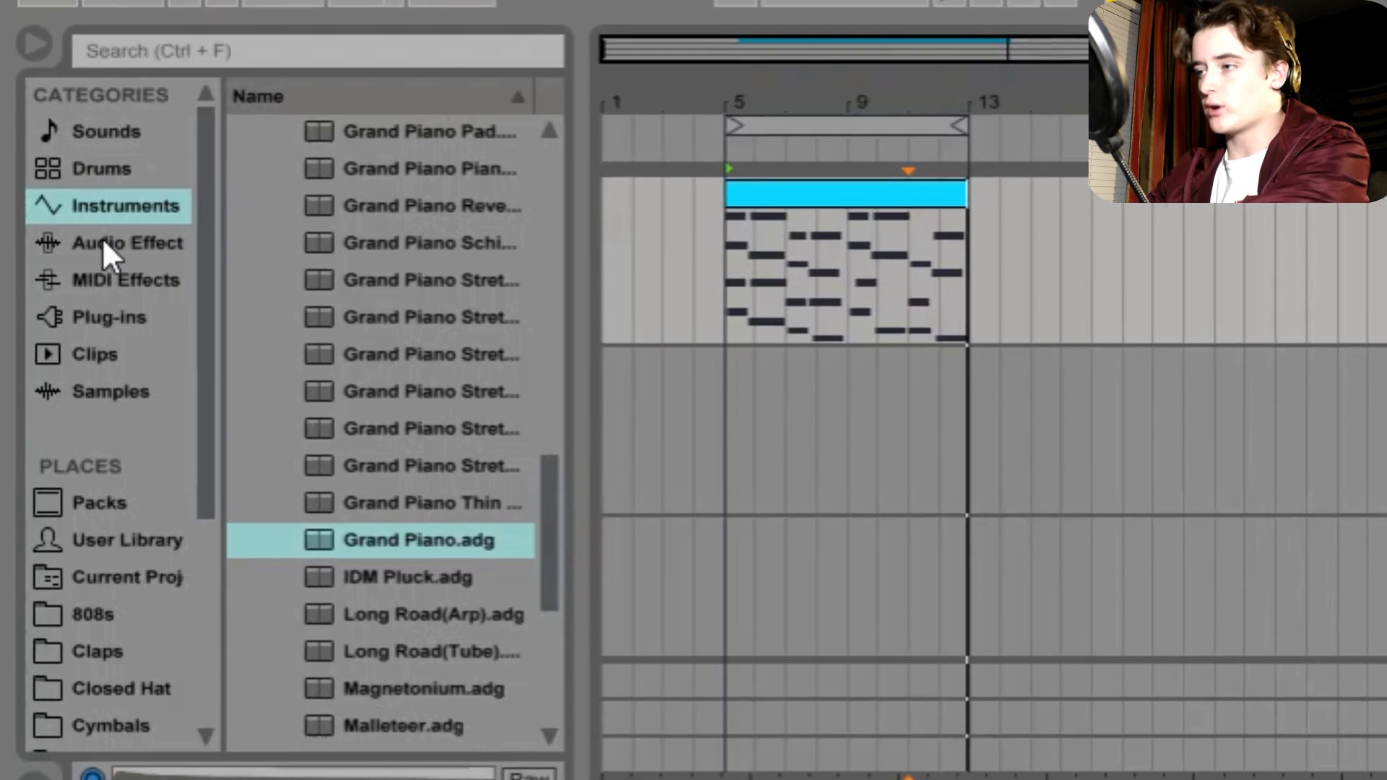
{"action": "left_click", "coordinate": [74, 220]}
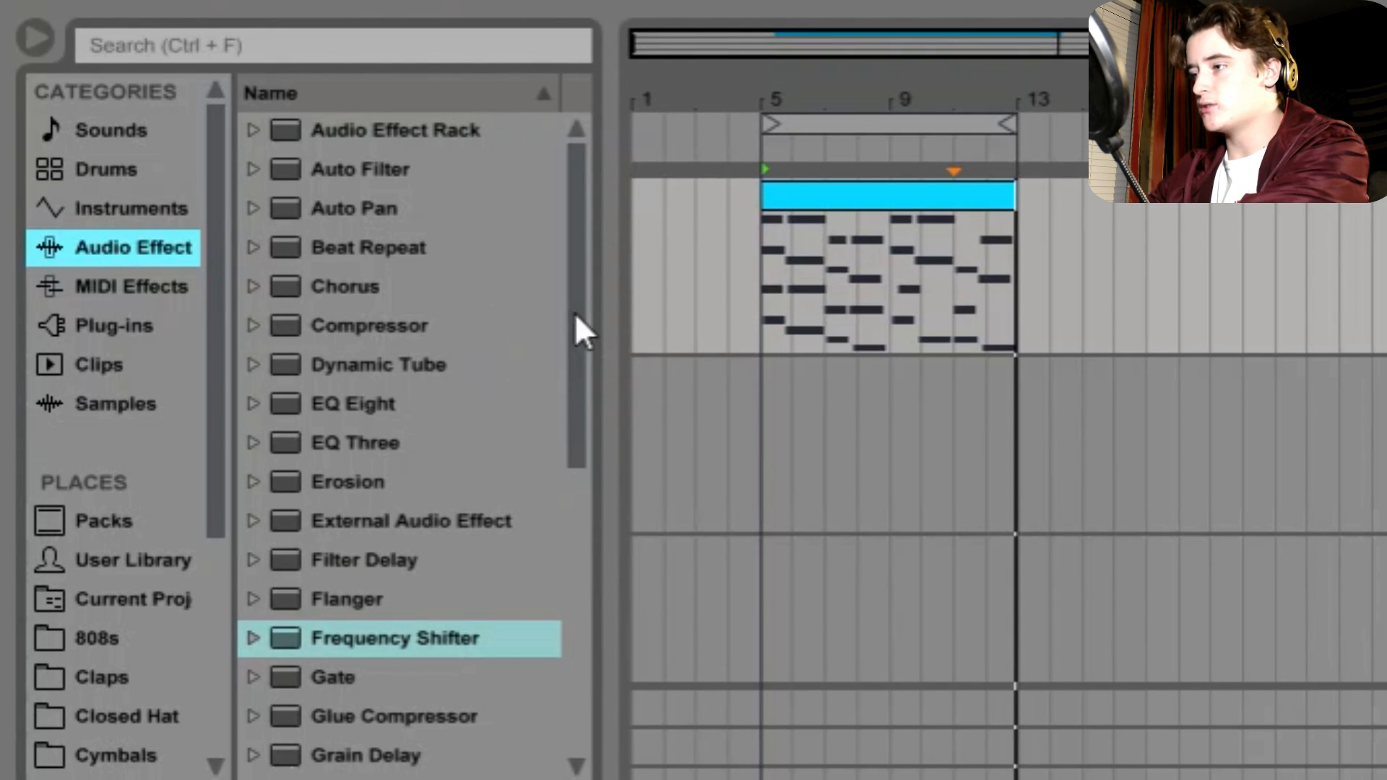
{"action": "left_click_drag", "start_coordinate": [576, 315], "coordinate": [576, 434]}
{"action": "left_click", "coordinate": [390, 529]}
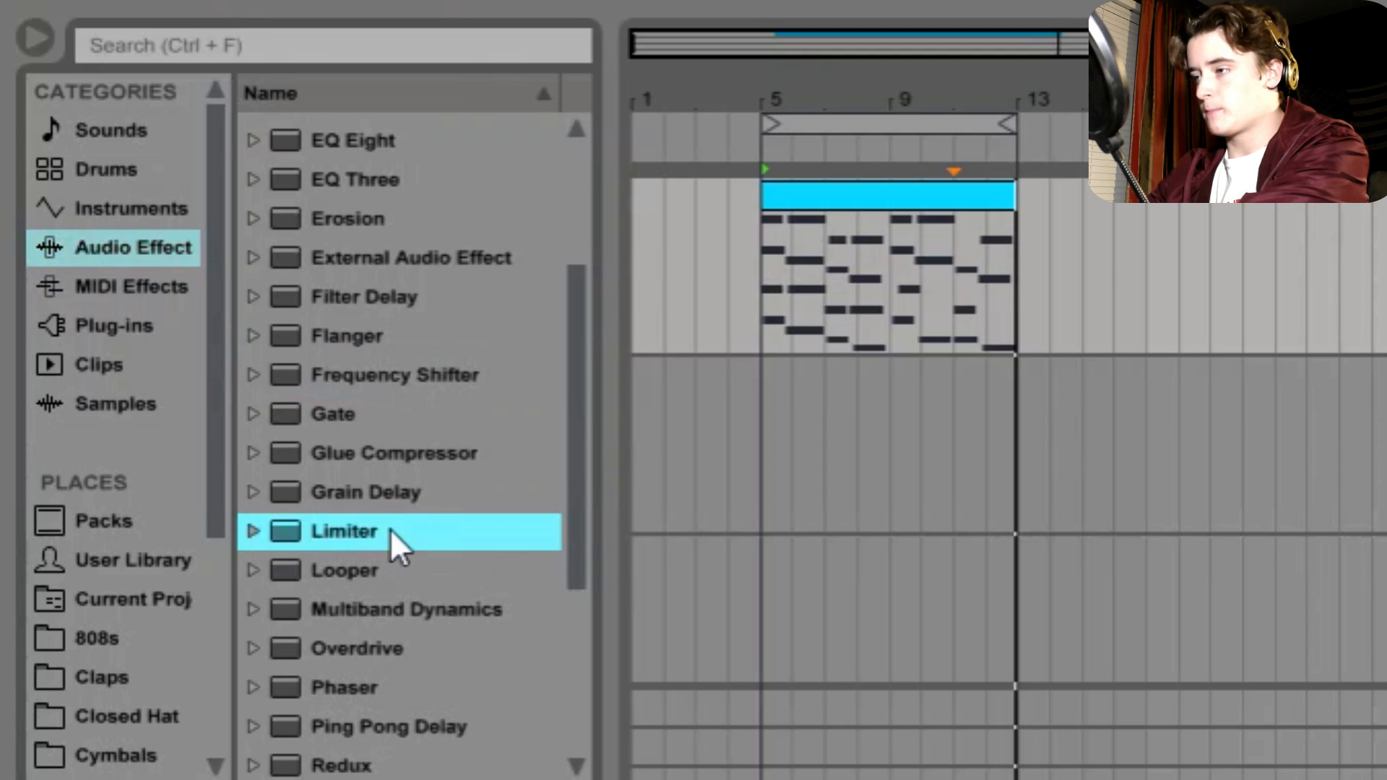
{"action": "left_click_drag", "start_coordinate": [390, 529], "coordinate": [822, 539]}
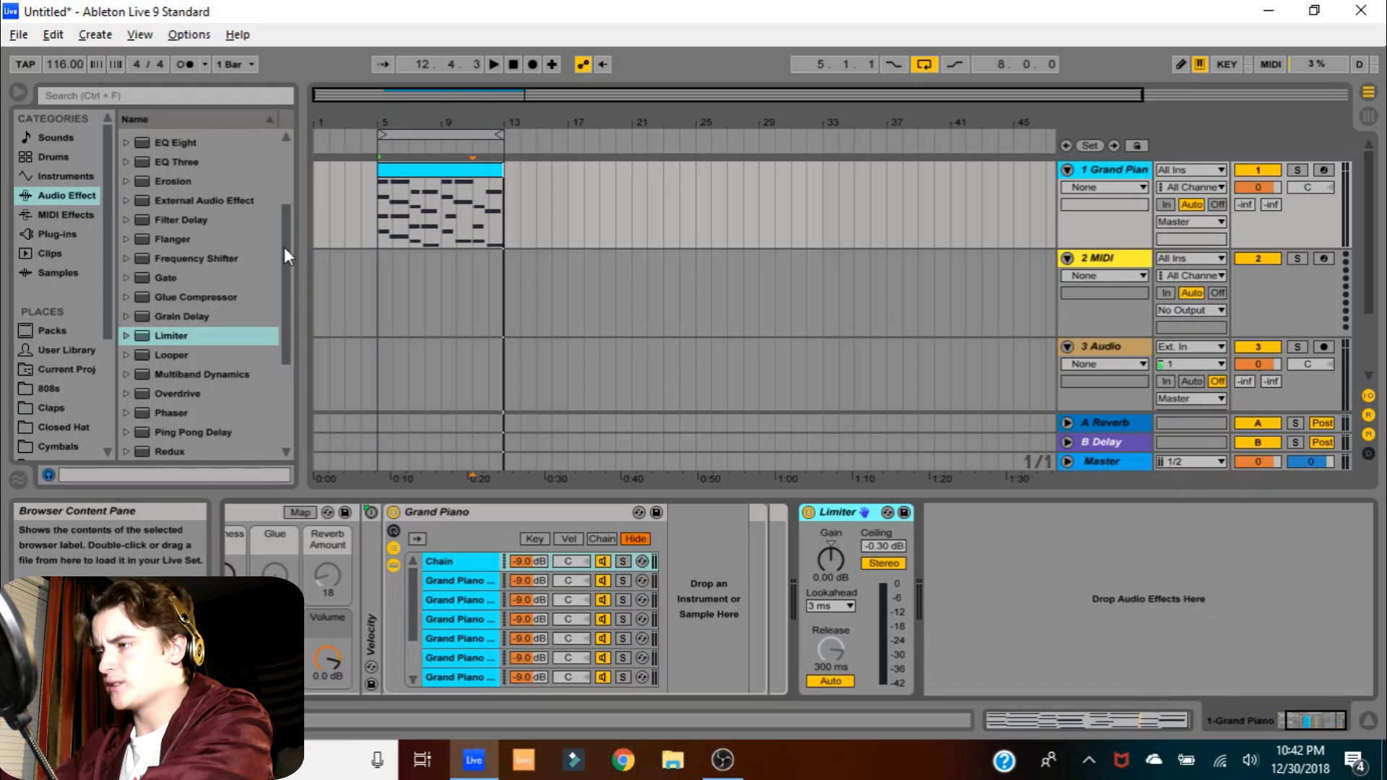
{"action": "left_click_drag", "start_coordinate": [284, 247], "coordinate": [291, 359]}
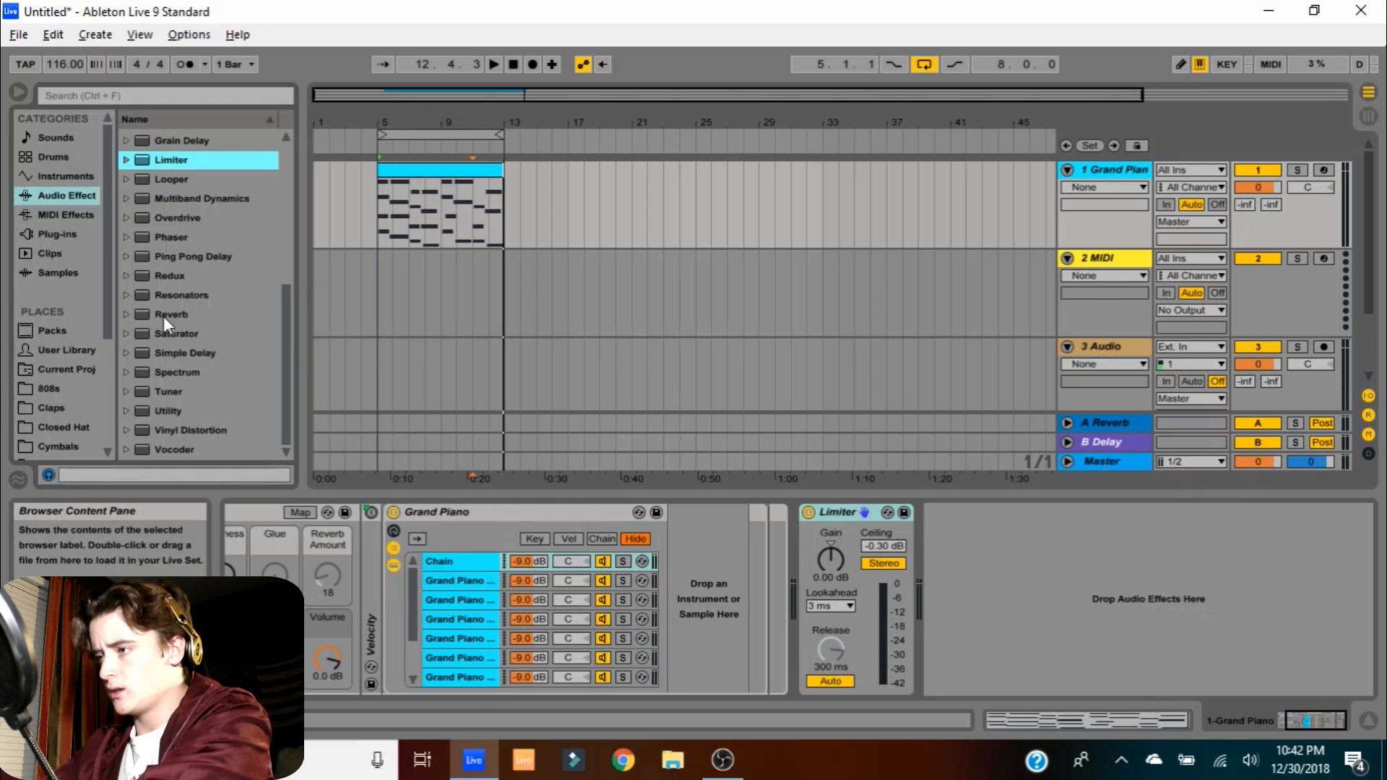
{"action": "left_click_drag", "start_coordinate": [166, 315], "coordinate": [829, 574]}
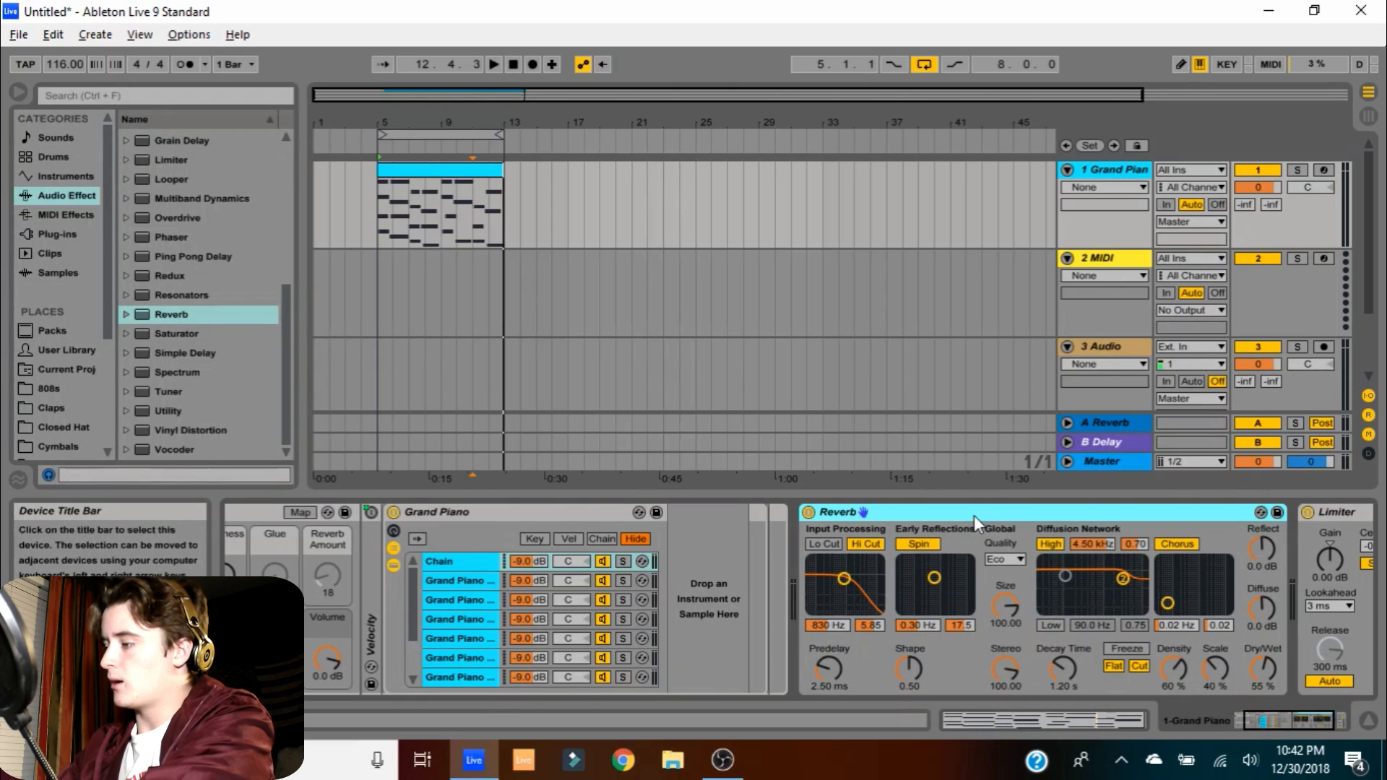
{"action": "key", "text": "Delete"}
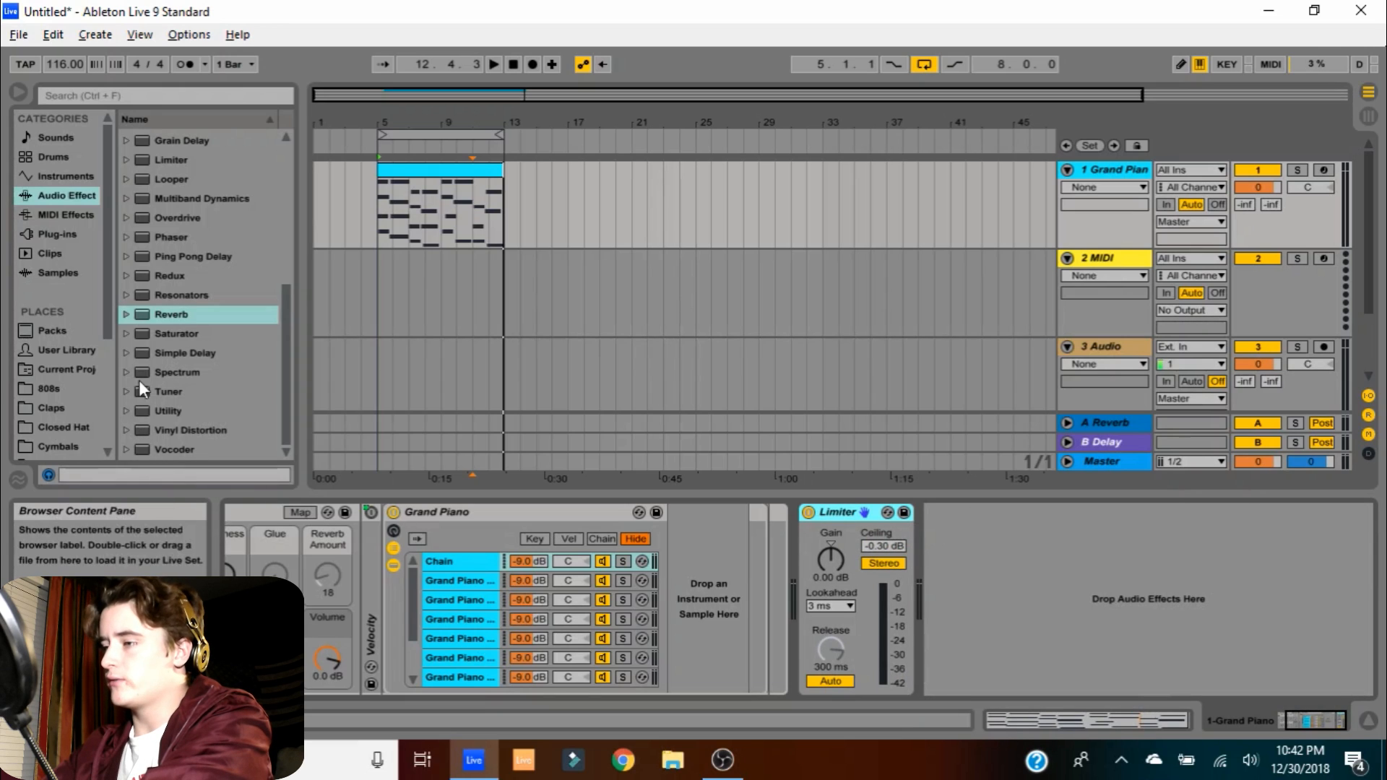
Insert the Oil Barrel preset from the Special reverbs before the Limiter and set its Dry/Wet to 48 %
{"action": "left_click", "coordinate": [130, 314]}
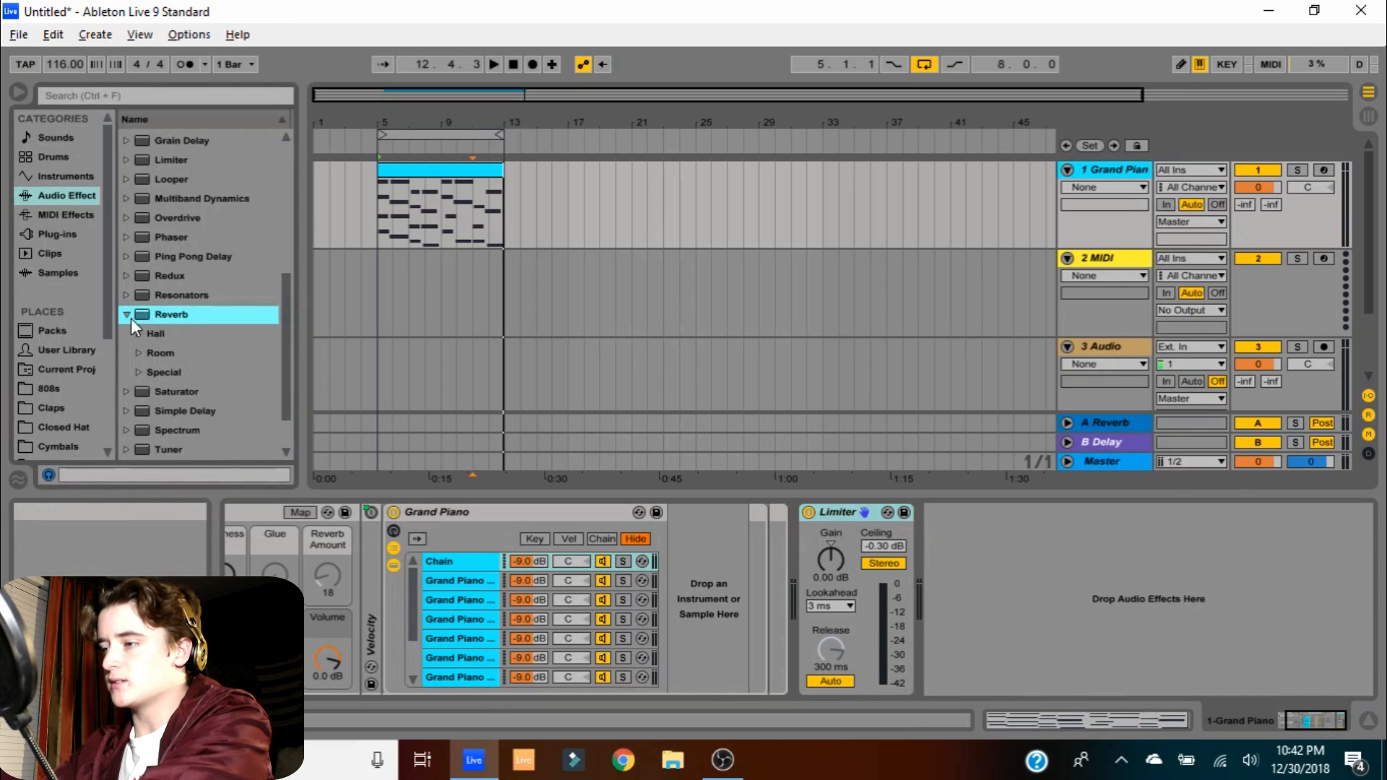
{"action": "left_click", "coordinate": [138, 373]}
{"action": "scroll", "coordinate": [236, 345], "scroll_direction": "down", "scroll_amount": 3}
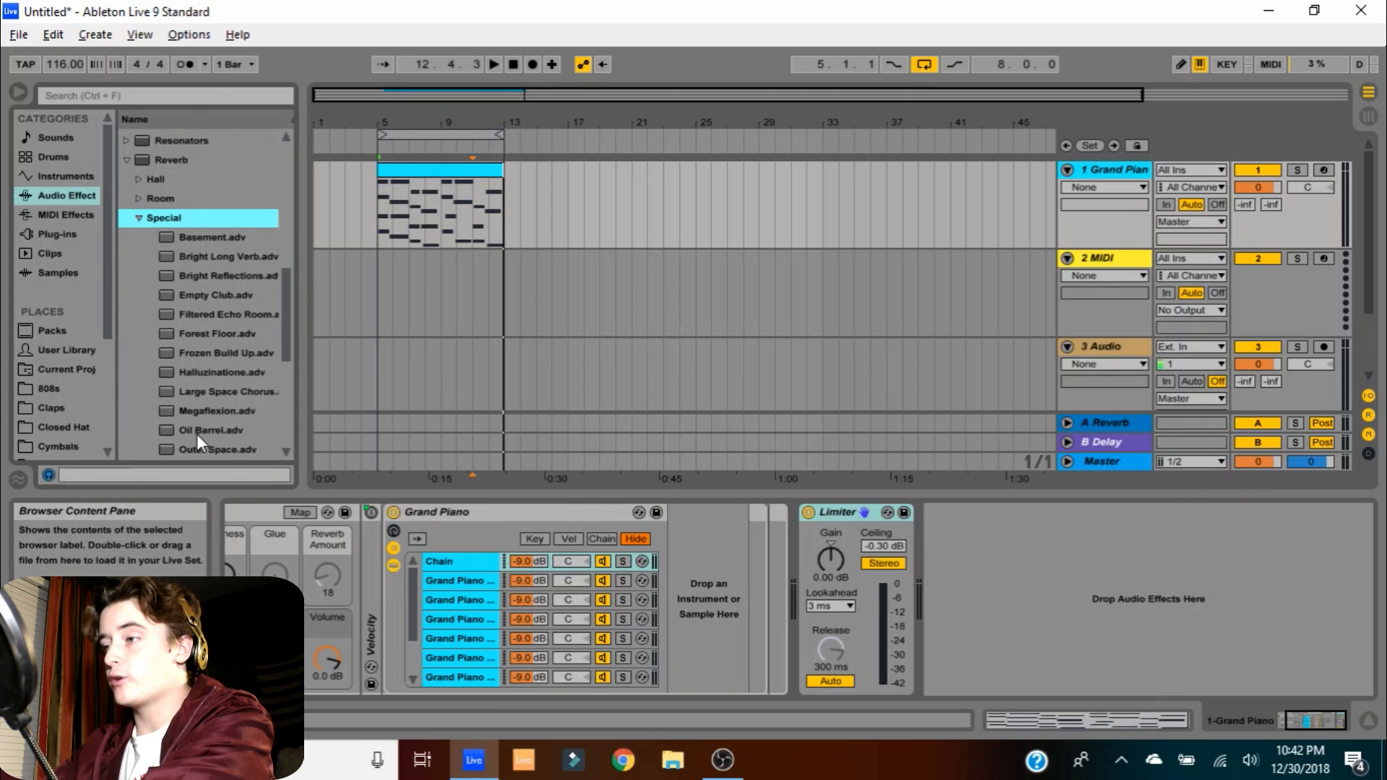
{"action": "left_click_drag", "start_coordinate": [197, 432], "coordinate": [807, 563]}
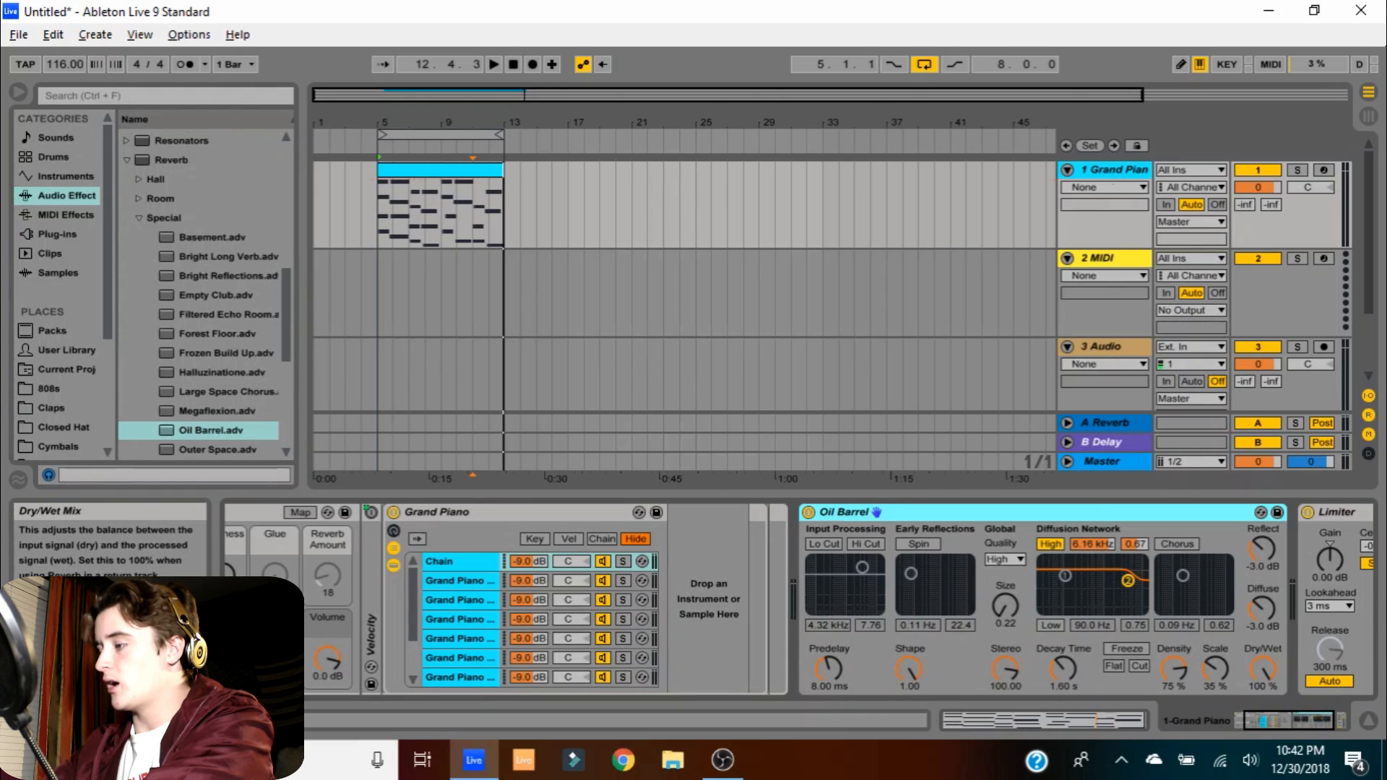
{"action": "left_click_drag", "start_coordinate": [1263, 666], "coordinate": [1262, 704]}
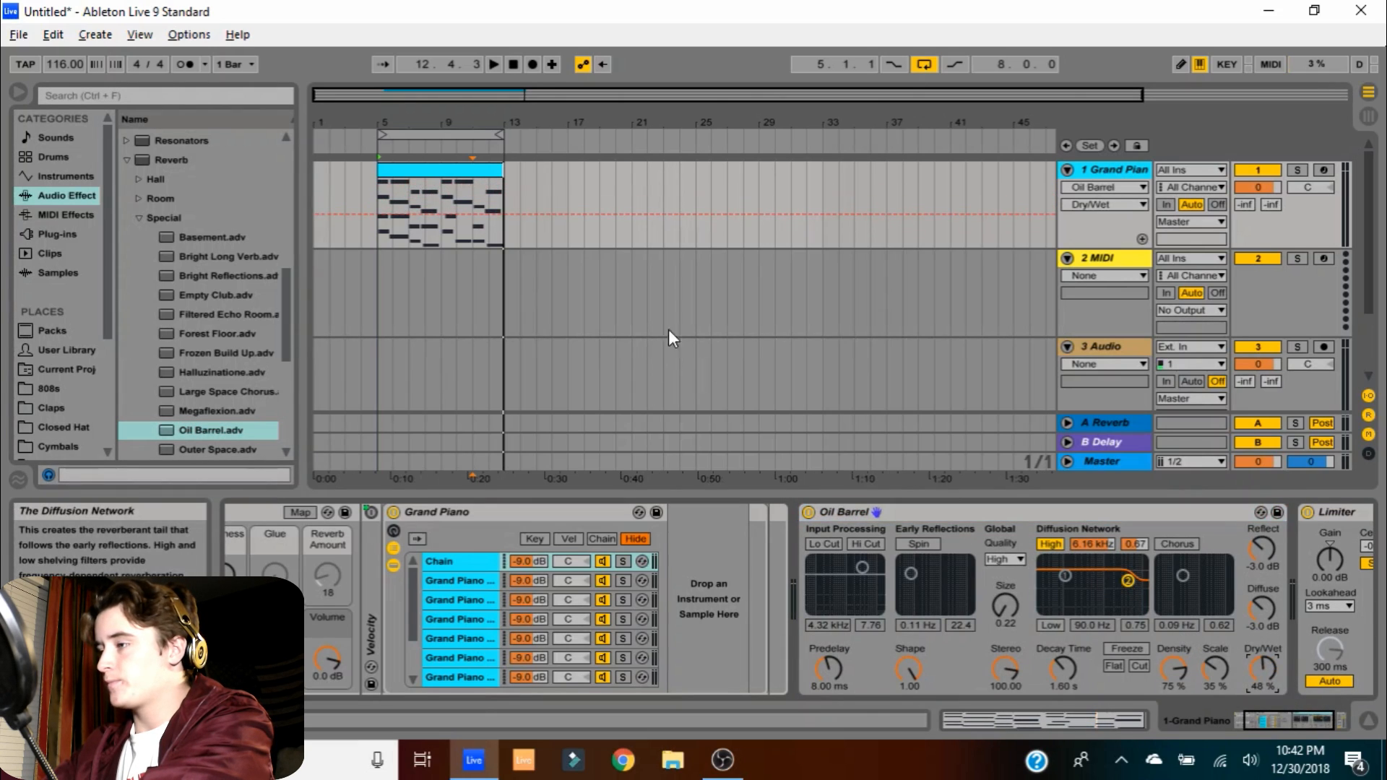
While the clip plays, set Oil Barrel's Dry/Wet to 63 %, high diffusion filter to 2.21 kHz and 0.32, and Decay Time to 4.98 s
{"action": "left_click", "coordinate": [459, 179]}
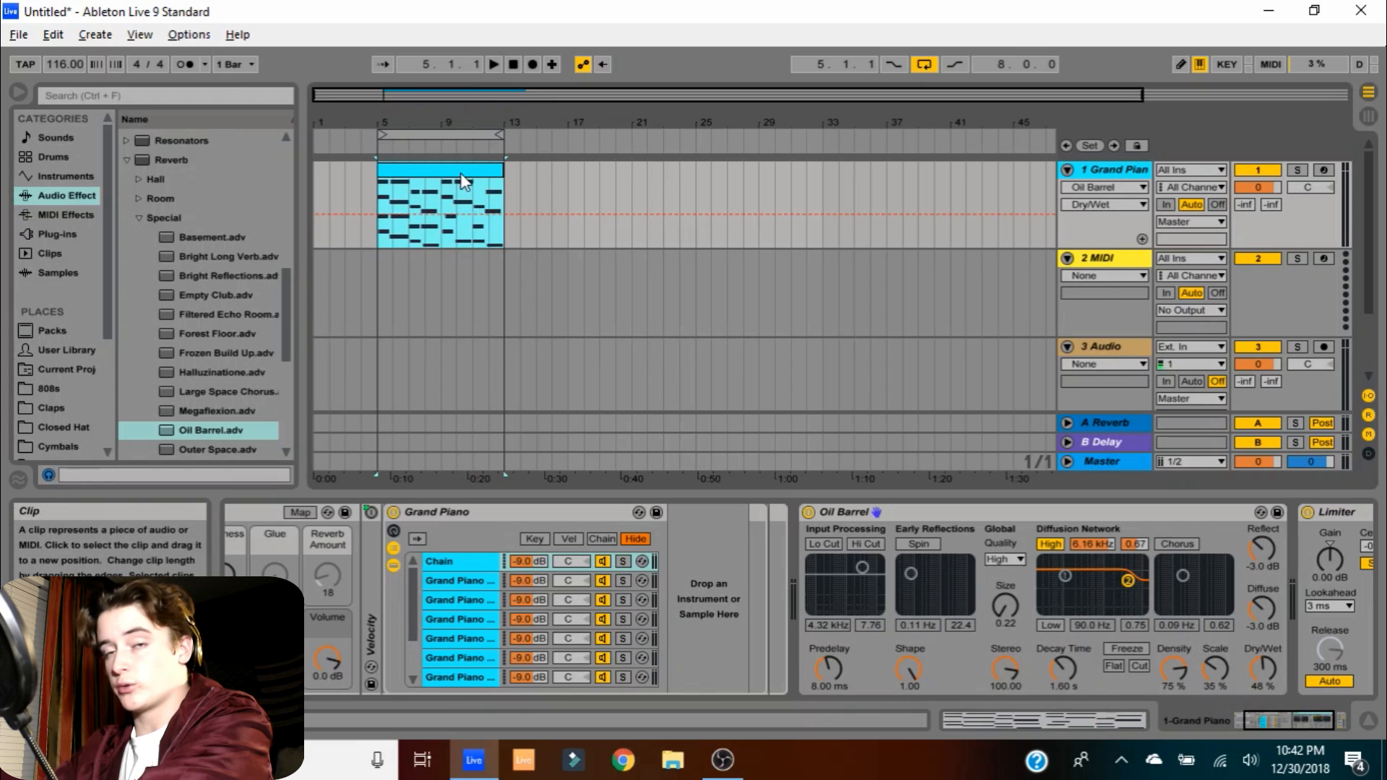
{"action": "key", "text": "space"}
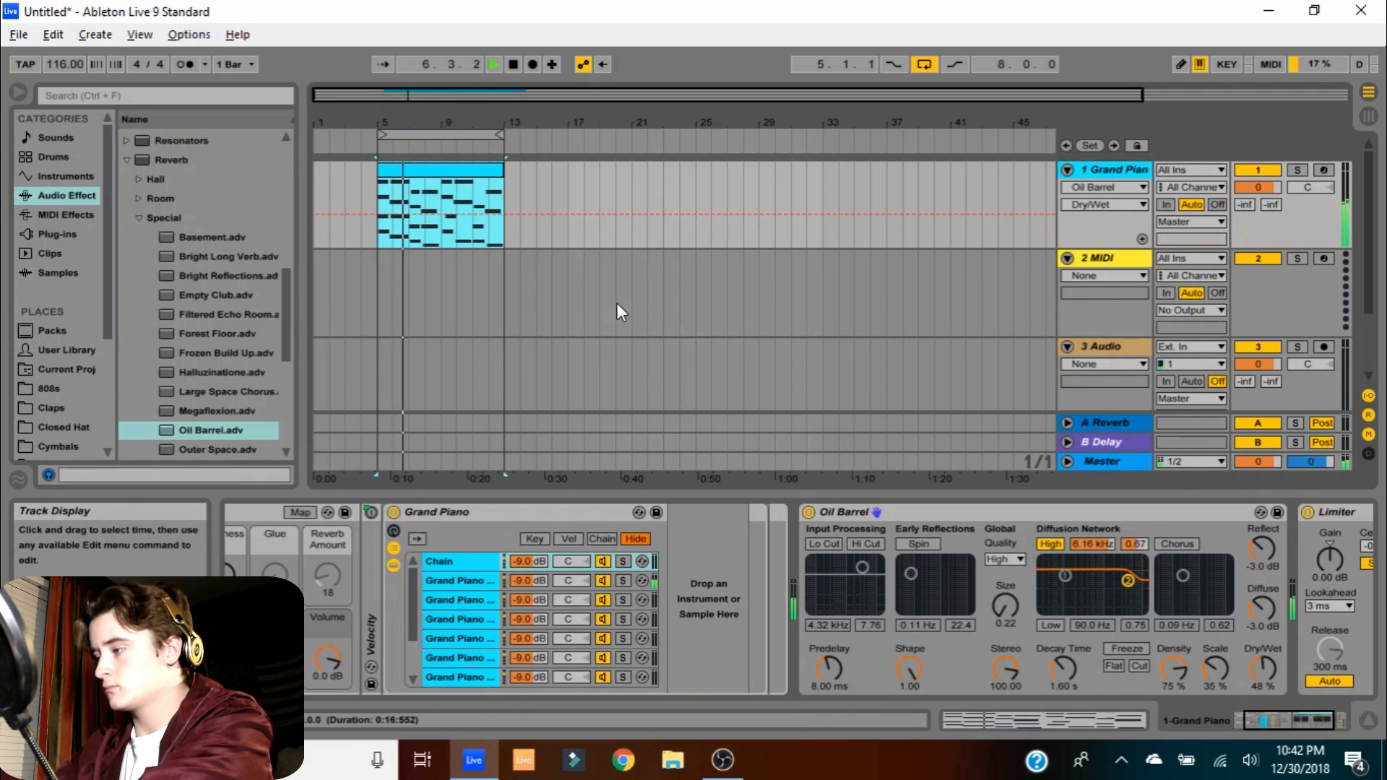
{"action": "left_click_drag", "start_coordinate": [1263, 666], "coordinate": [1262, 648]}
{"action": "left_click_drag", "start_coordinate": [1127, 580], "coordinate": [1113, 601]}
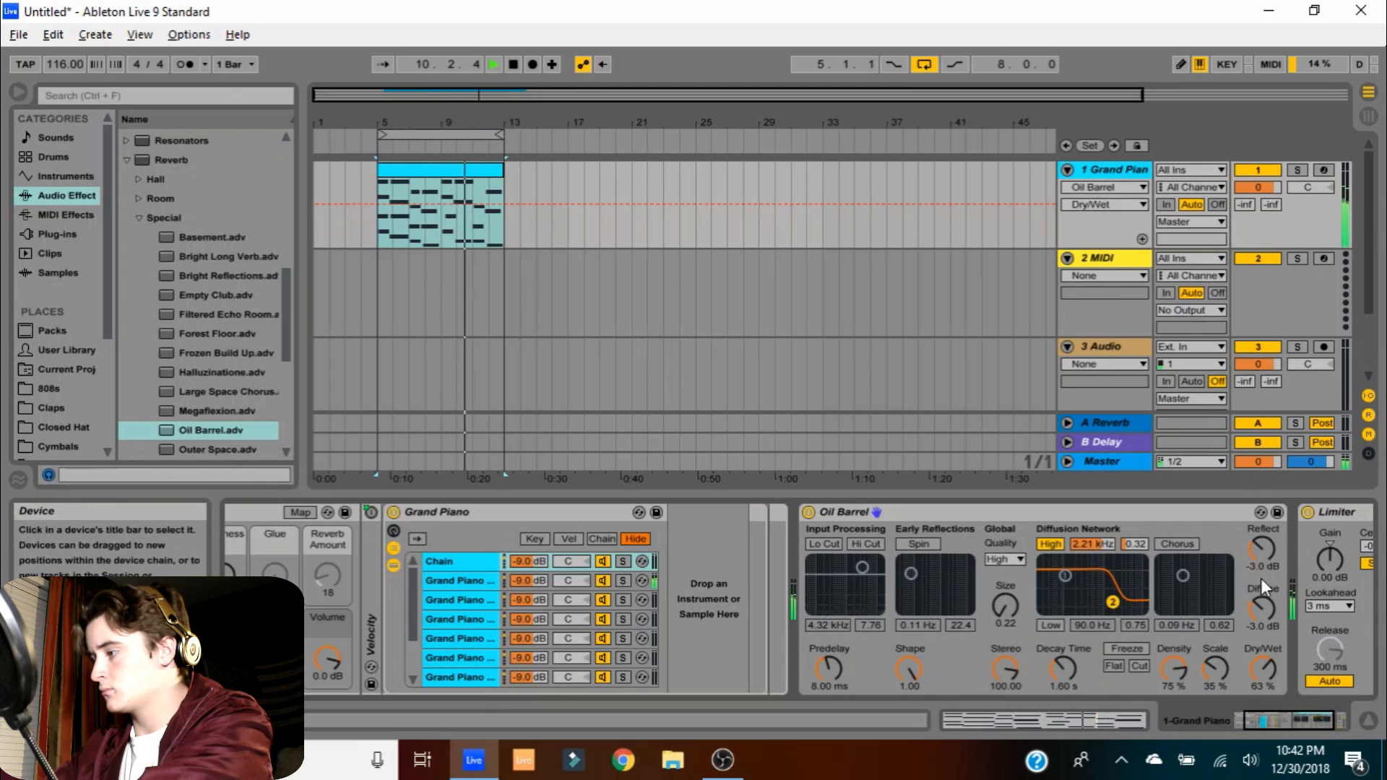
{"action": "left_click_drag", "start_coordinate": [1063, 668], "coordinate": [1061, 657]}
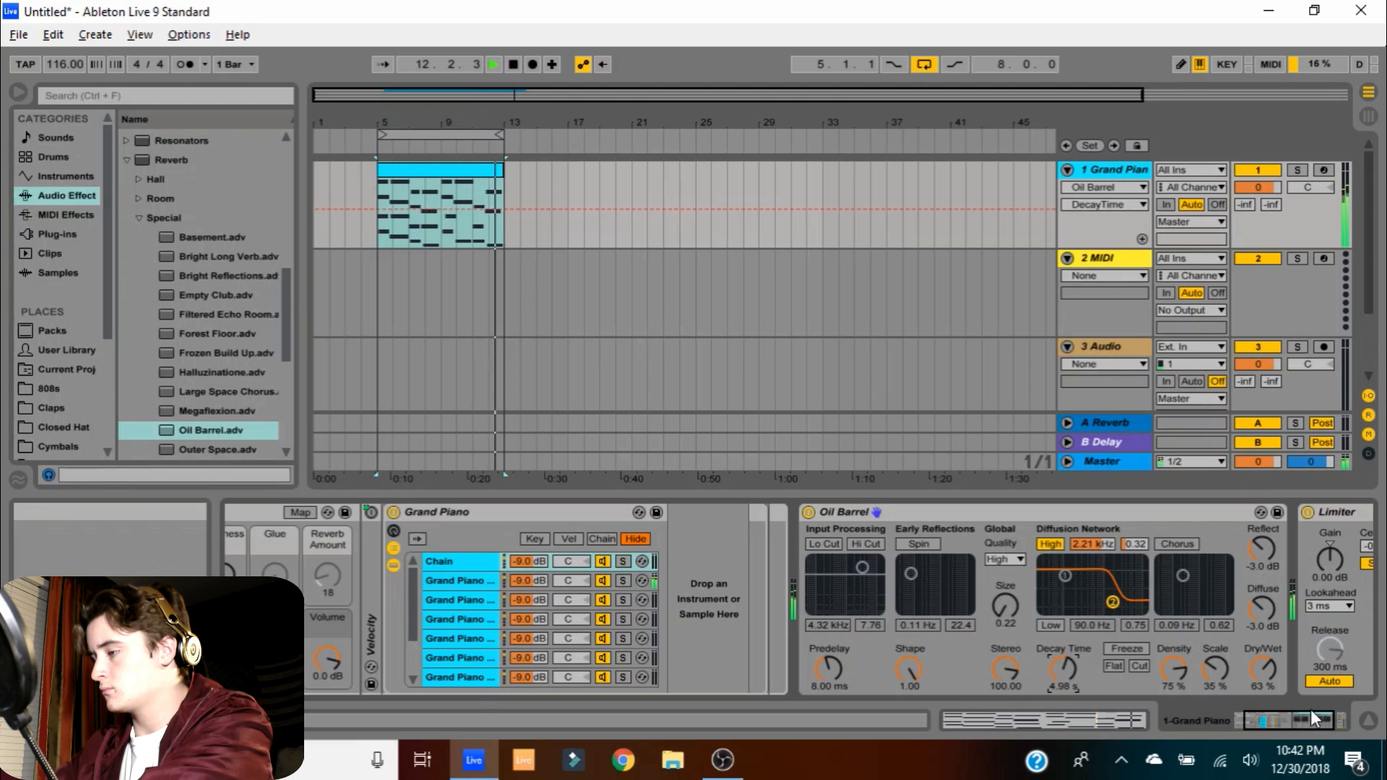
{"action": "key", "text": "space"}
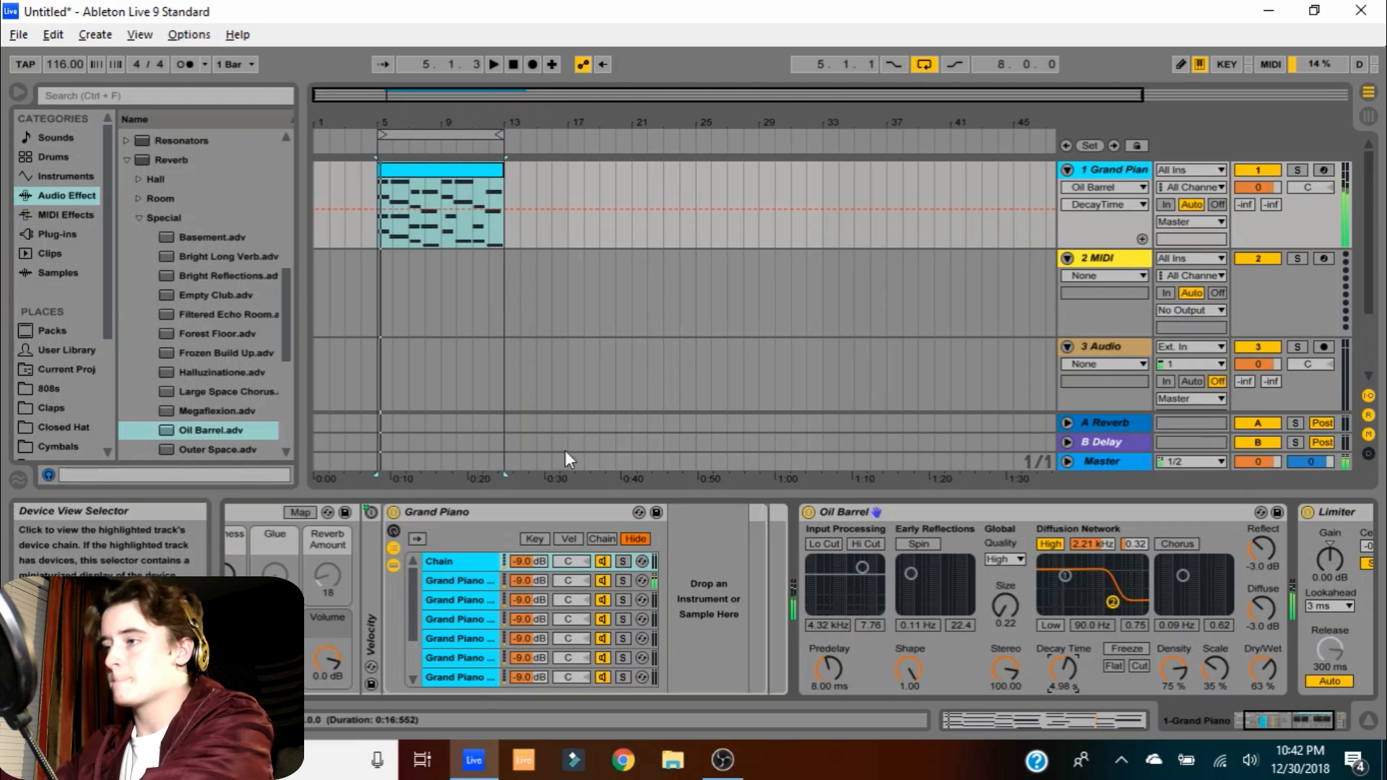
Insert EQ Three between the Oil Barrel reverb and the Limiter, with GainHi at -13.7 dB and GainLow at -6.70 dB
{"action": "left_click", "coordinate": [127, 160]}
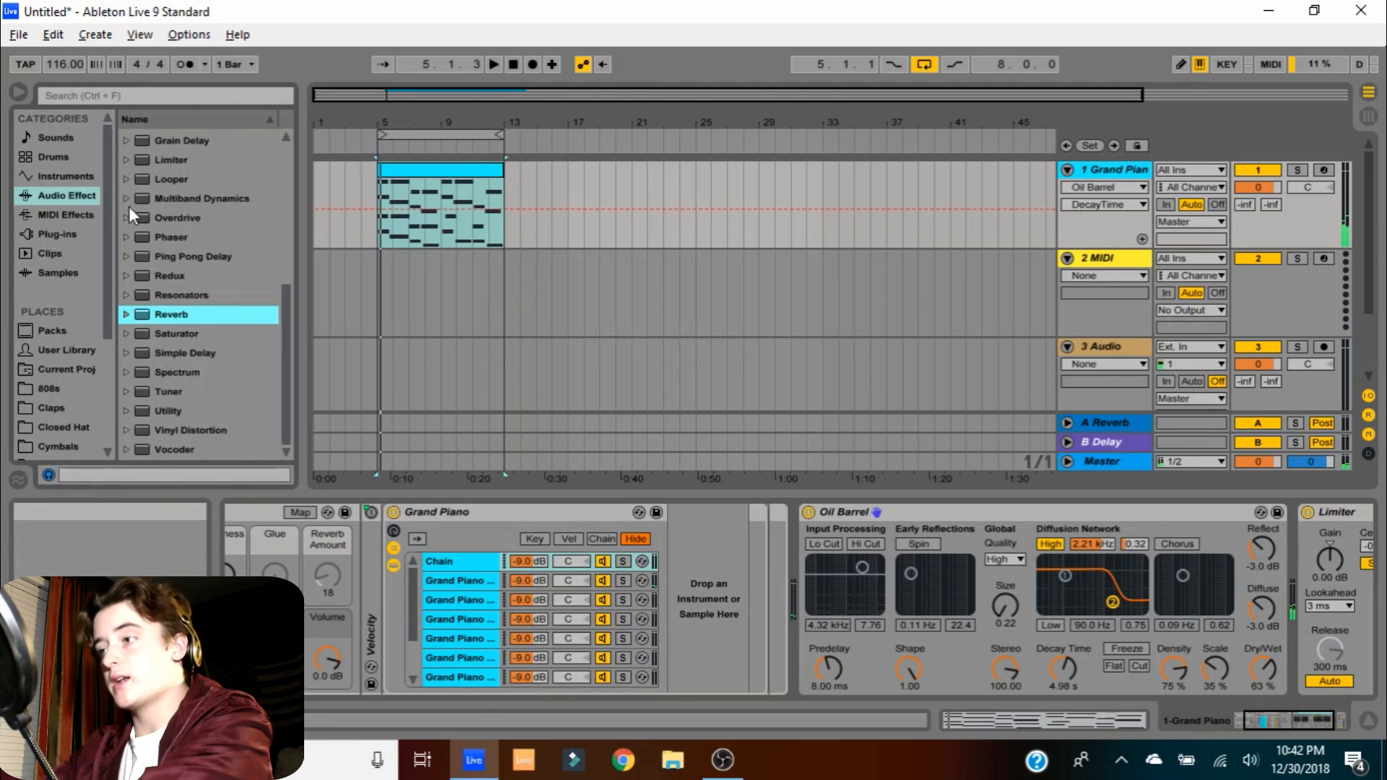
{"action": "scroll", "coordinate": [118, 263], "scroll_direction": "up", "scroll_amount": 5}
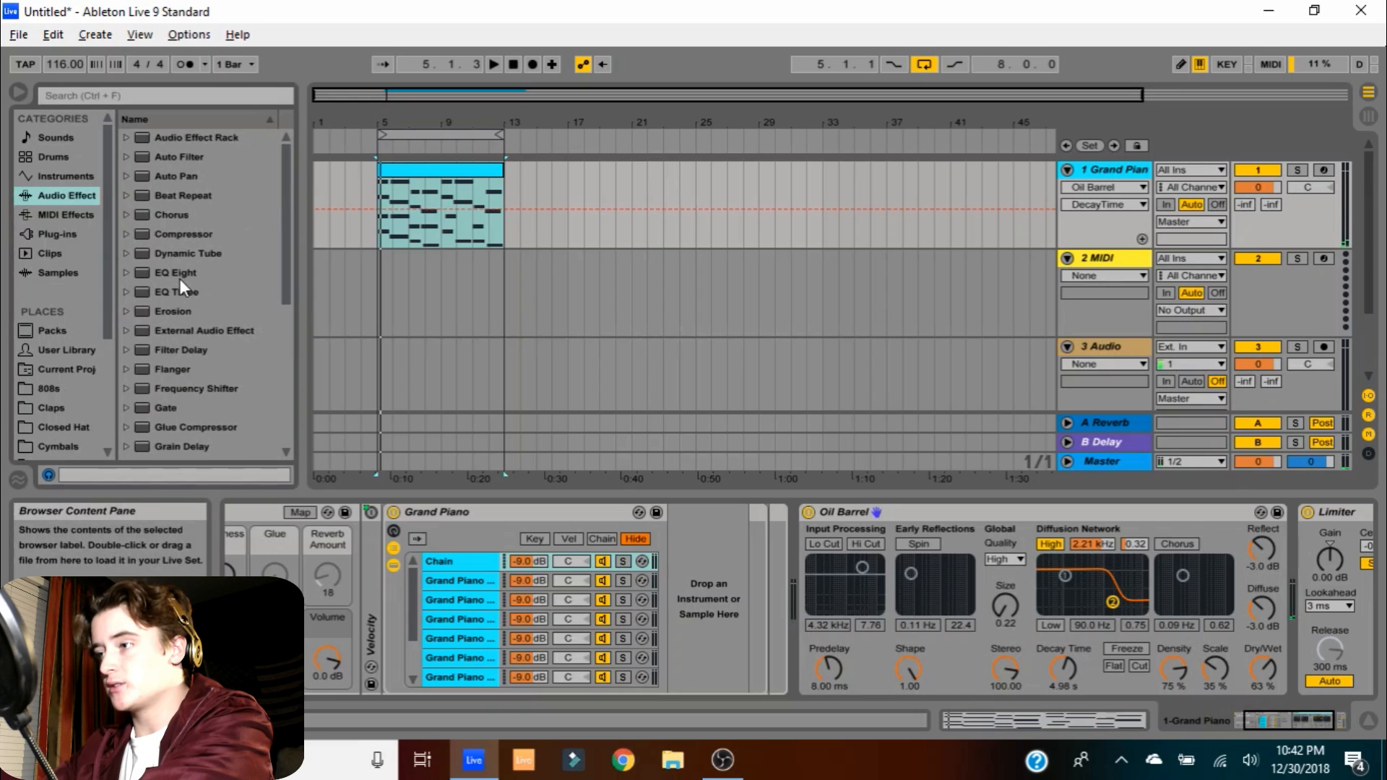
{"action": "left_click", "coordinate": [172, 294]}
{"action": "mouse_move", "coordinate": [731, 417]}
{"action": "left_mouse_down"}
{"action": "mouse_move", "coordinate": [1158, 583]}
{"action": "mouse_move", "coordinate": [1237, 593]}
{"action": "left_mouse_up"}
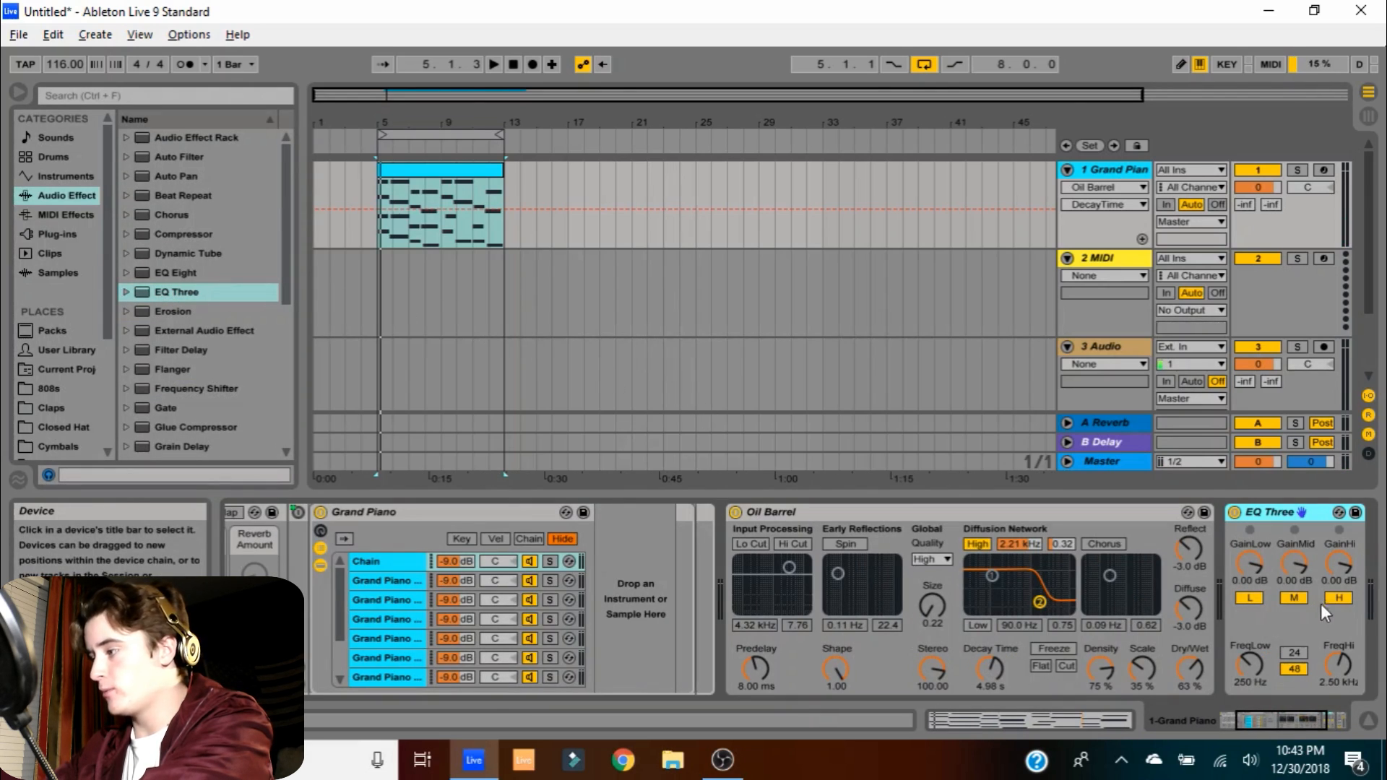
{"action": "left_click_drag", "start_coordinate": [1335, 554], "coordinate": [1335, 557]}
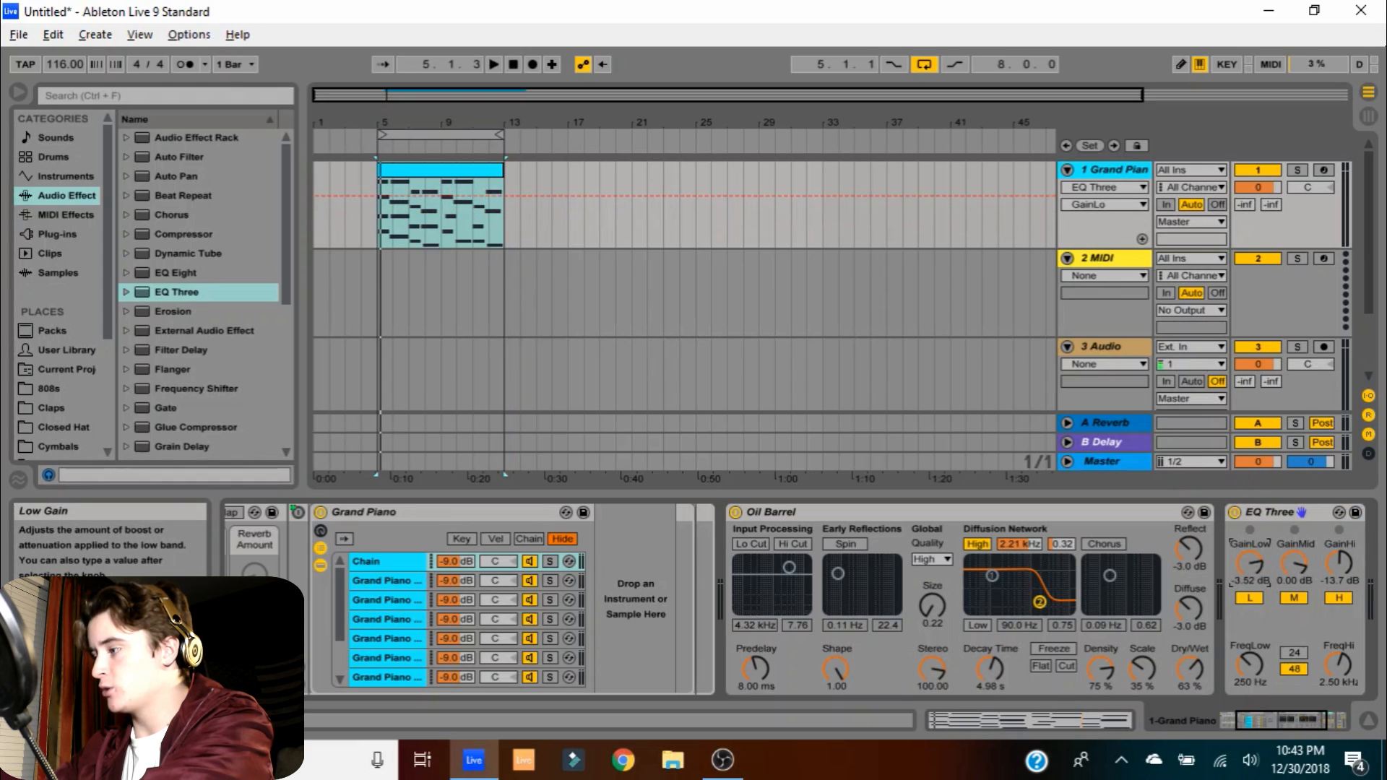
{"action": "left_click_drag", "start_coordinate": [1249, 562], "coordinate": [1248, 574]}
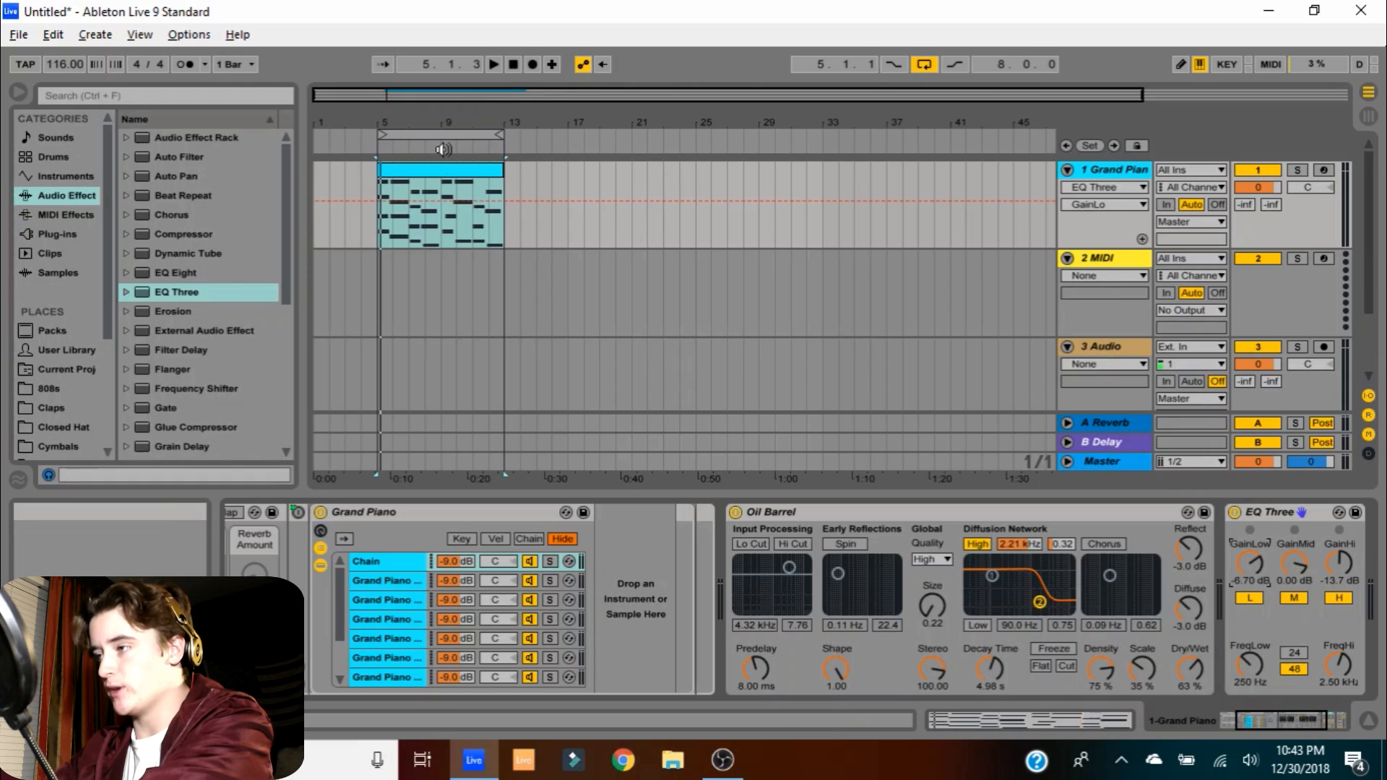
While the progression plays, set EQ Three's GainLow to -6.38 dB, GainMid to -2.57 dB and GainHi to -4.79 dB
{"action": "key", "text": "space"}
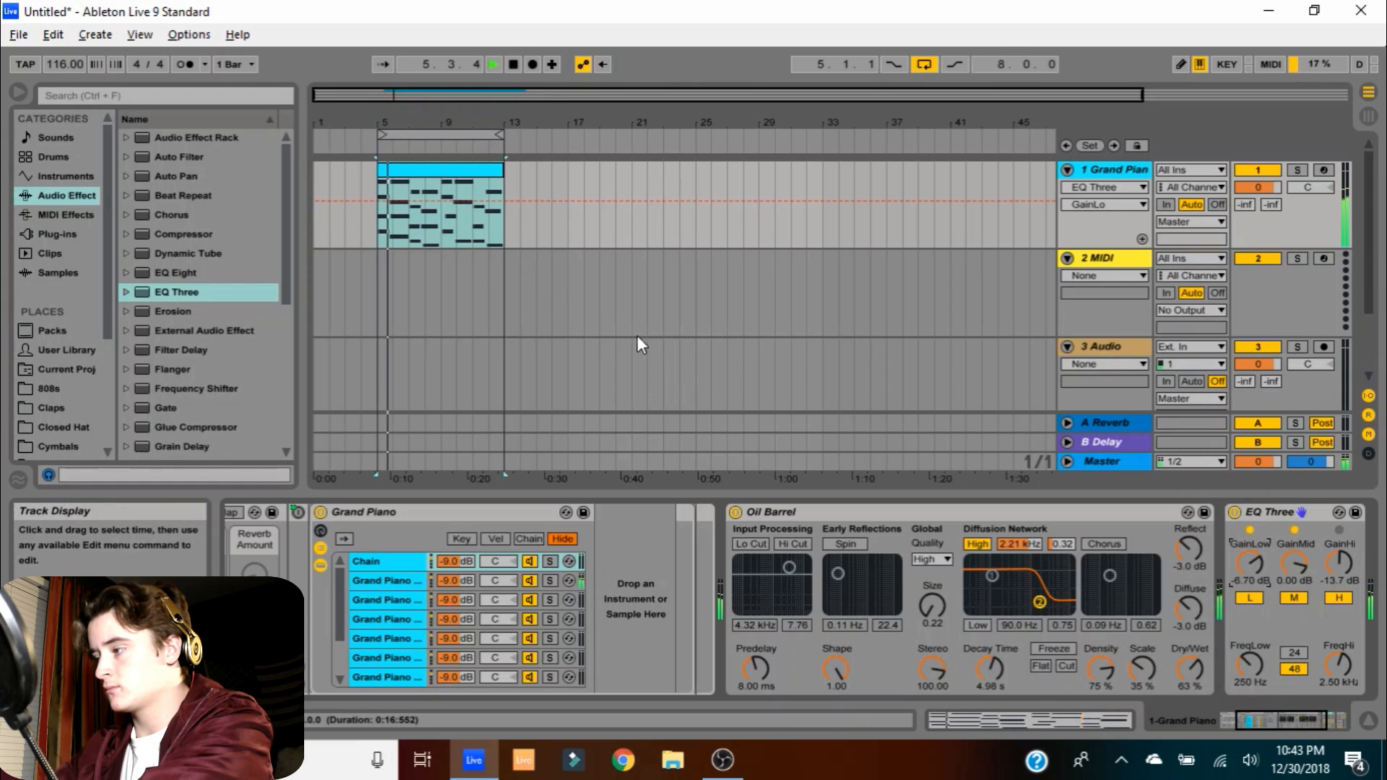
{"action": "left_click_drag", "start_coordinate": [1248, 563], "coordinate": [1247, 551]}
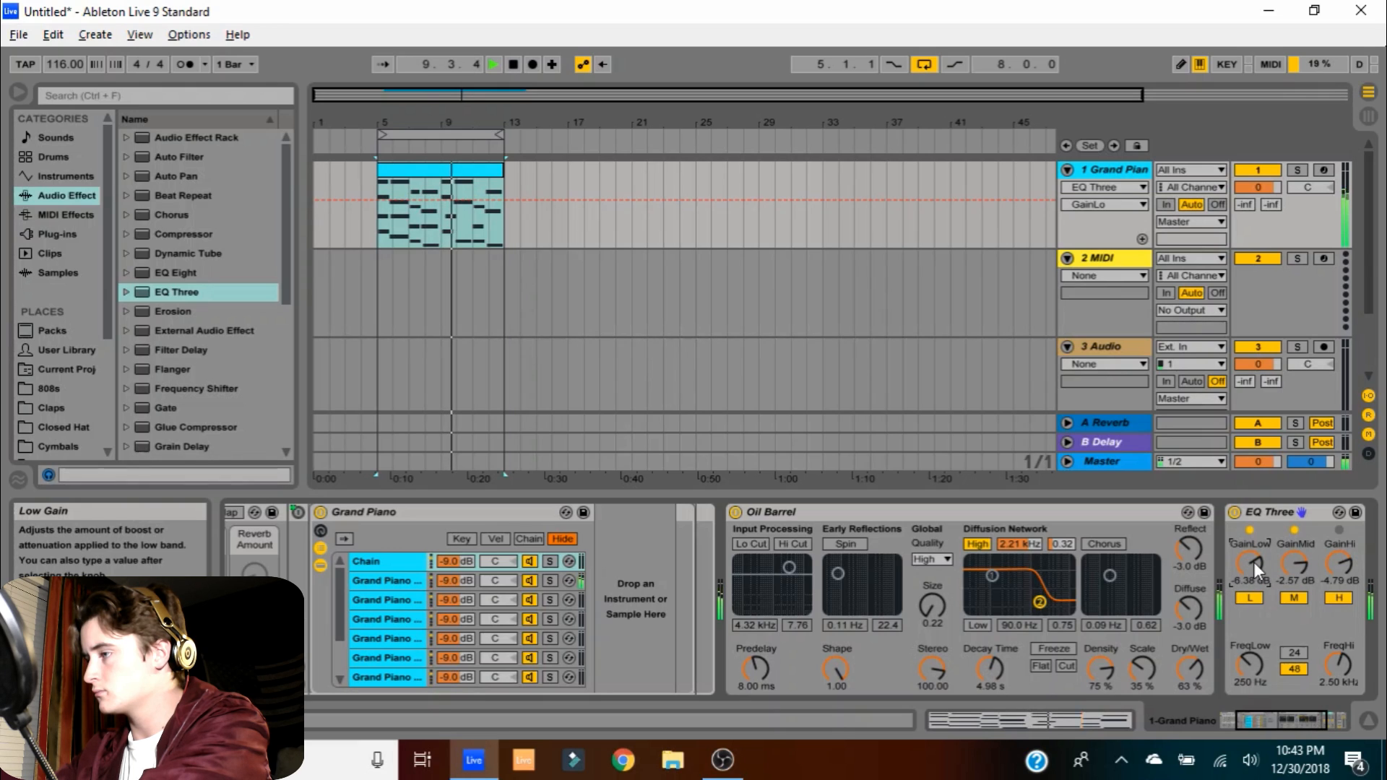
{"action": "left_click", "coordinate": [1254, 562]}
{"action": "key", "text": "space"}
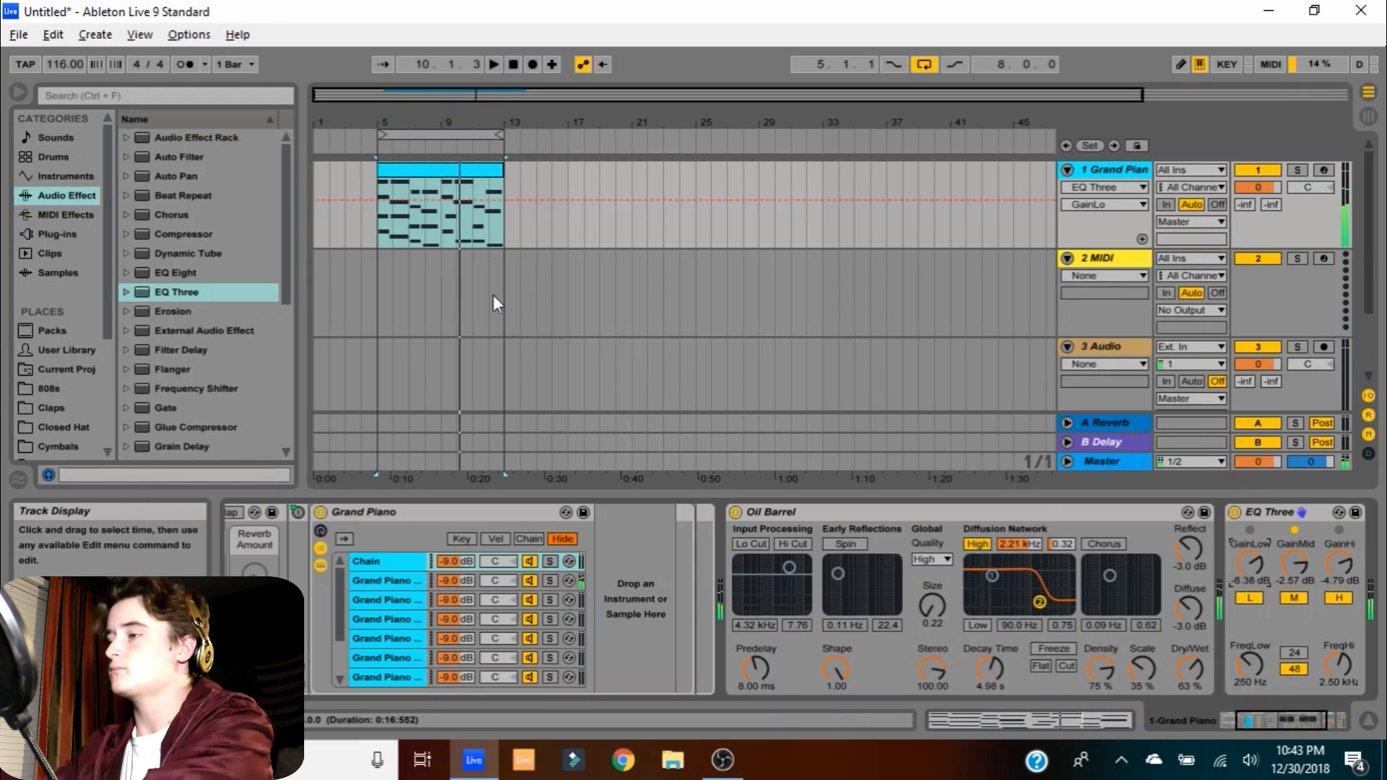
Load the Distorted Sine Bass preset from the Instrument Rack's Bass presets onto the empty second MIDI track
{"action": "left_click", "coordinate": [431, 166]}
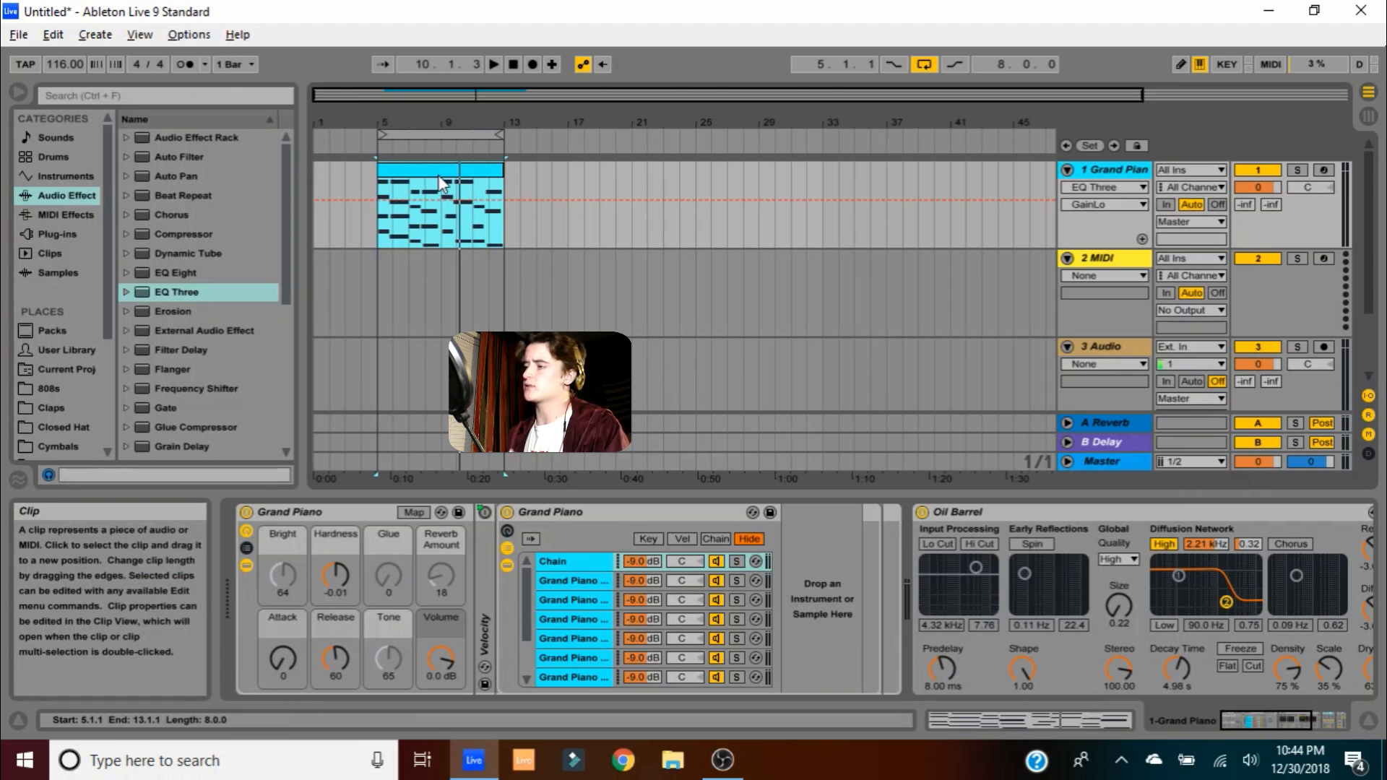
{"action": "left_click", "coordinate": [1099, 263]}
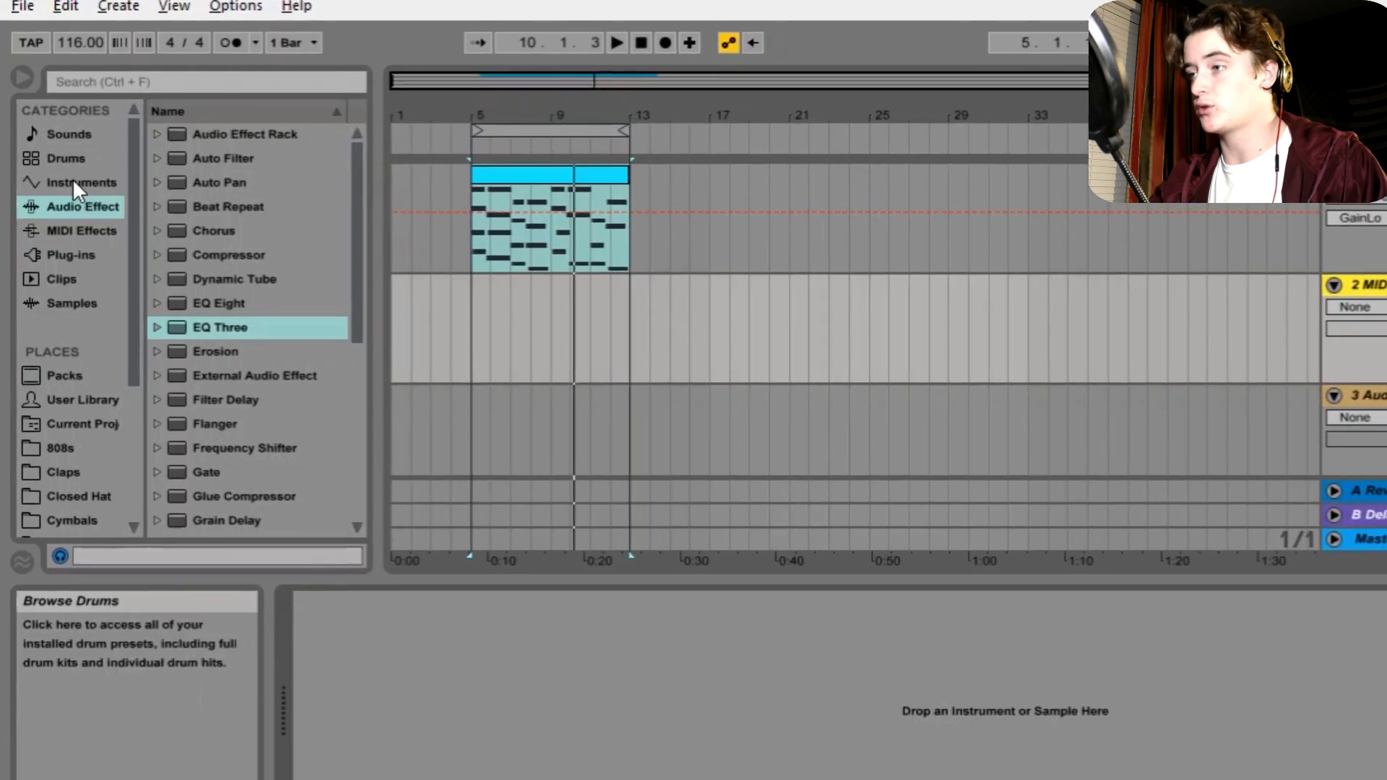
{"action": "left_click", "coordinate": [75, 184]}
{"action": "scroll", "coordinate": [210, 207], "scroll_direction": "up", "scroll_amount": 2}
{"action": "scroll", "coordinate": [359, 340], "scroll_direction": "up", "scroll_amount": 1}
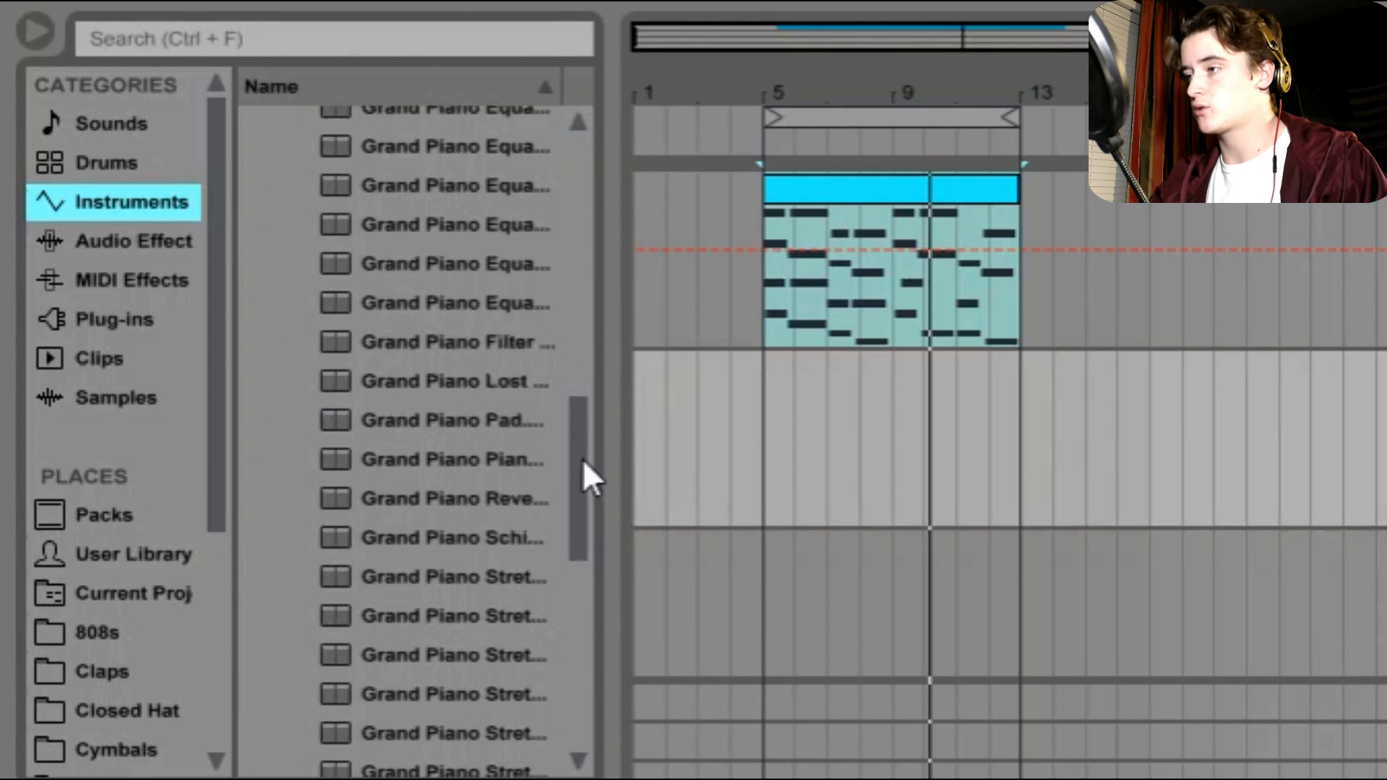
{"action": "left_click_drag", "start_coordinate": [583, 460], "coordinate": [466, 229]}
{"action": "left_click", "coordinate": [278, 319]}
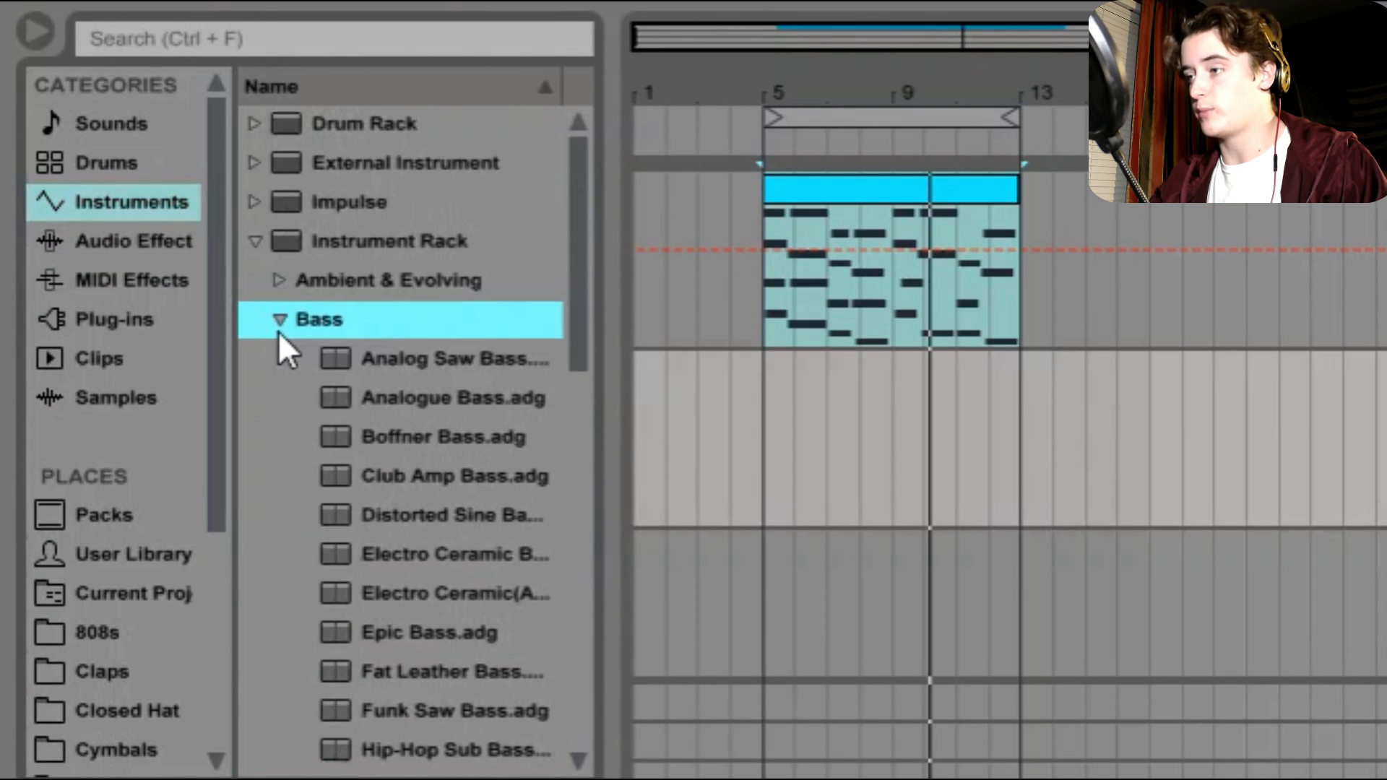
{"action": "scroll", "coordinate": [352, 469], "scroll_direction": "down", "scroll_amount": 1}
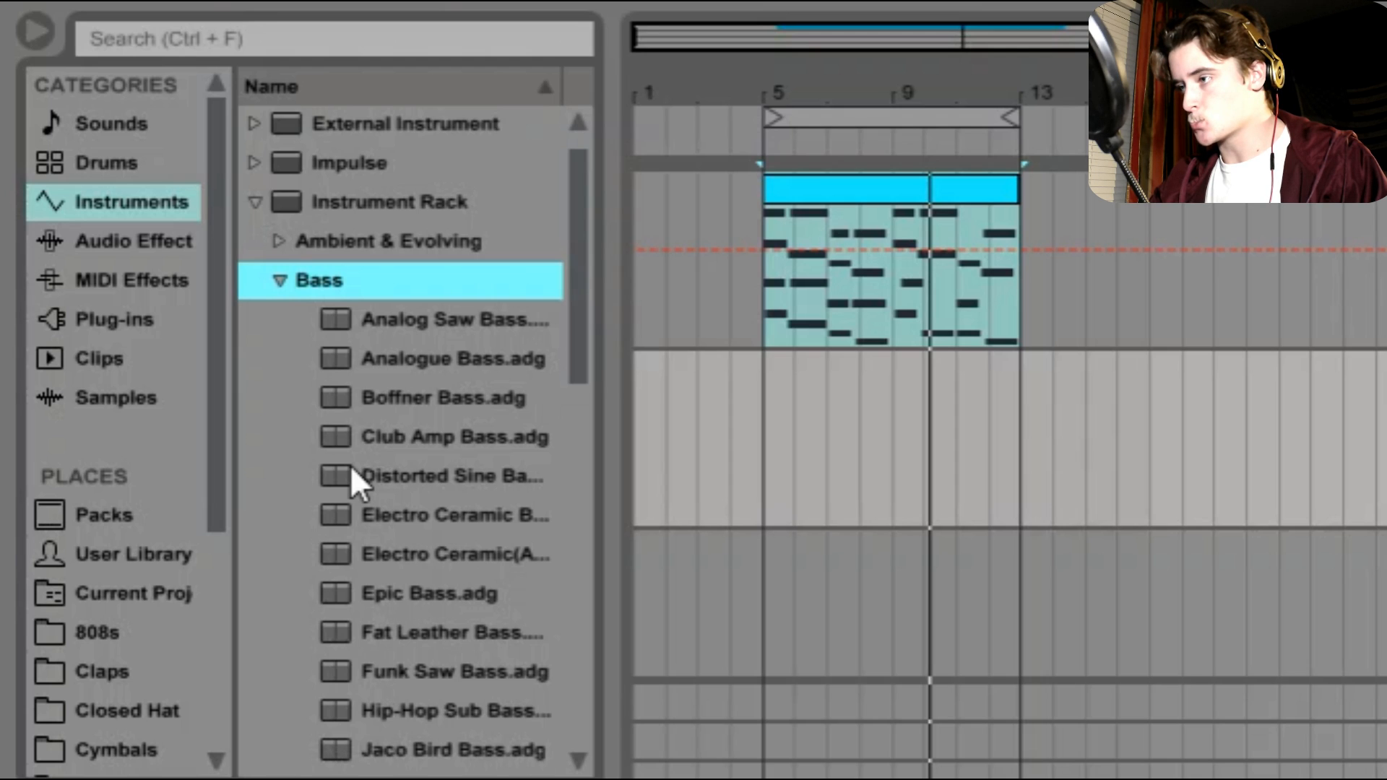
{"action": "left_click", "coordinate": [434, 479]}
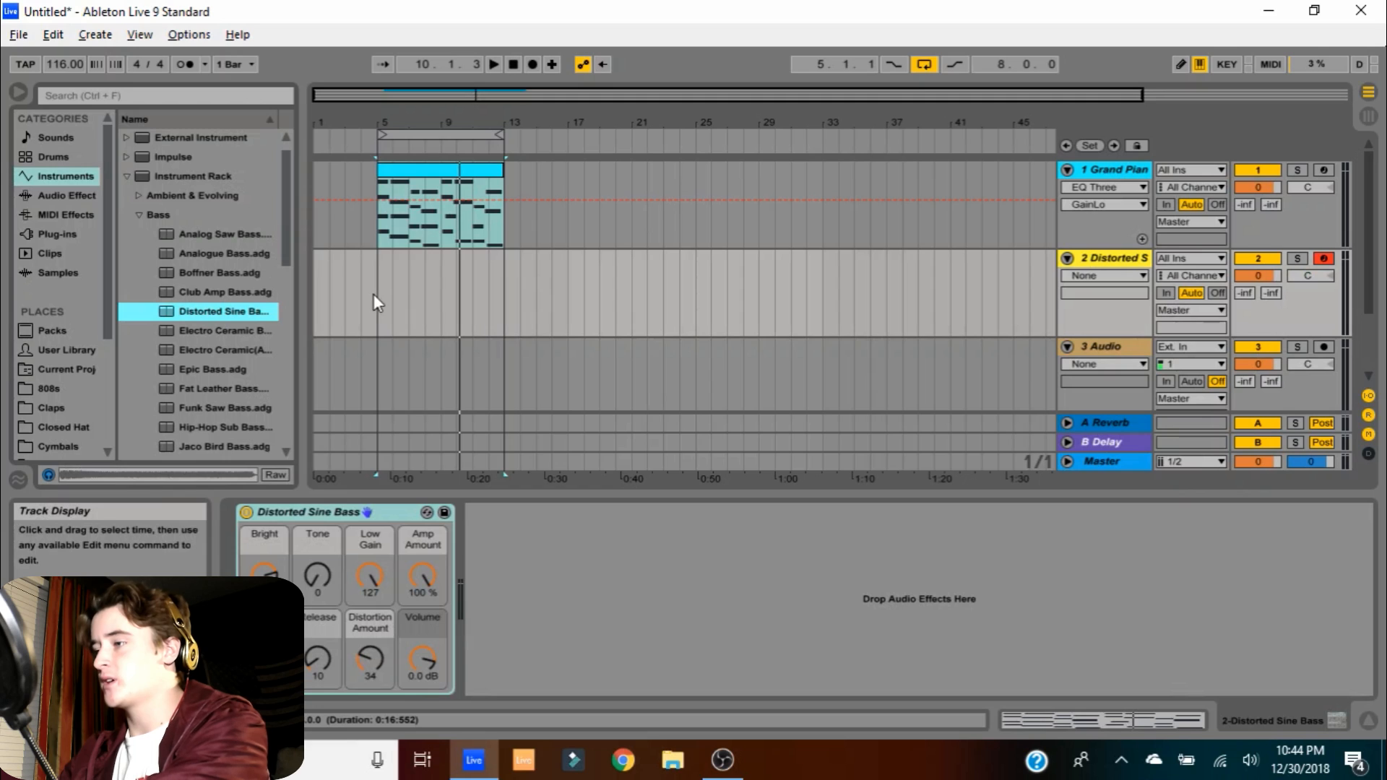
Copy the piano chord clip onto the Distorted Sine Bass track at bar 5 and open the copy's notes
{"action": "left_click", "coordinate": [440, 167]}
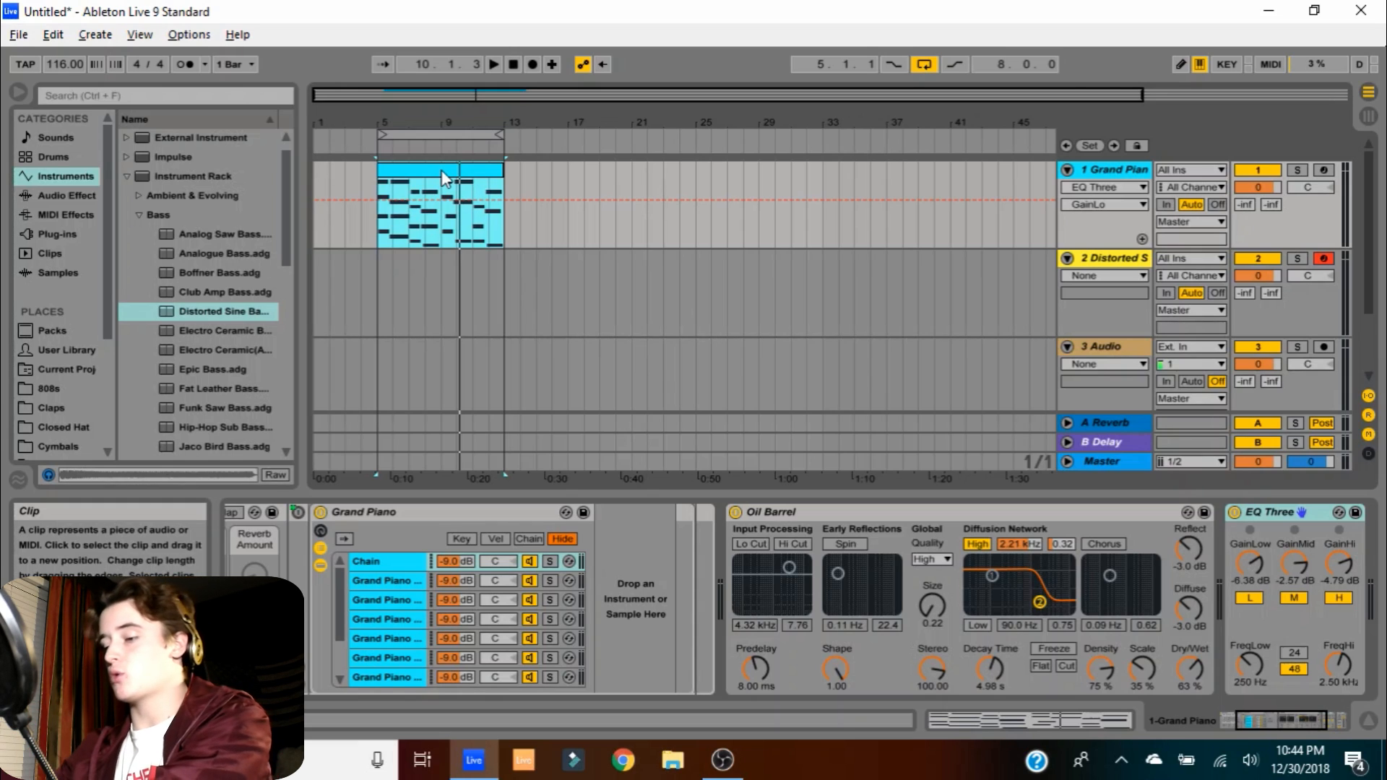
{"action": "left_click_drag", "start_coordinate": [443, 179], "coordinate": [445, 275]}
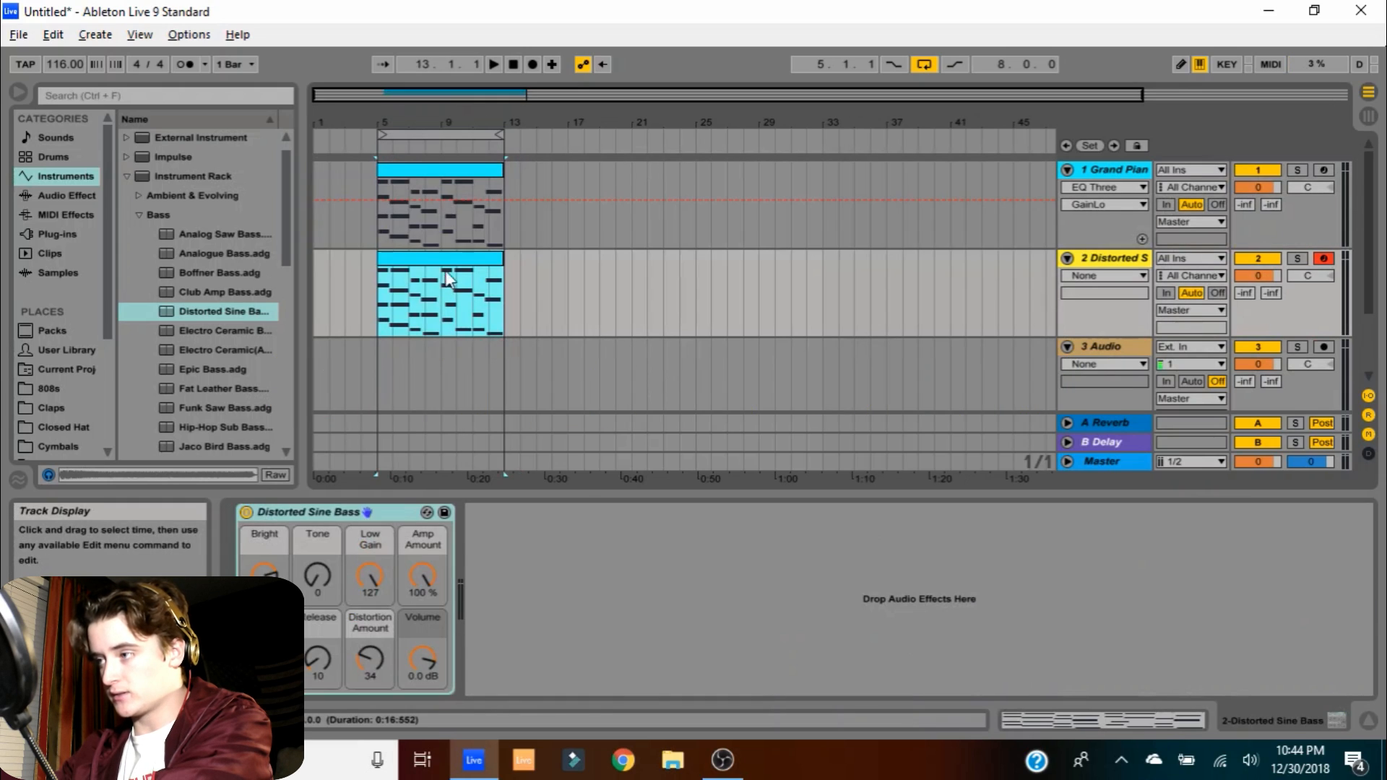
{"action": "double_click", "coordinate": [444, 268]}
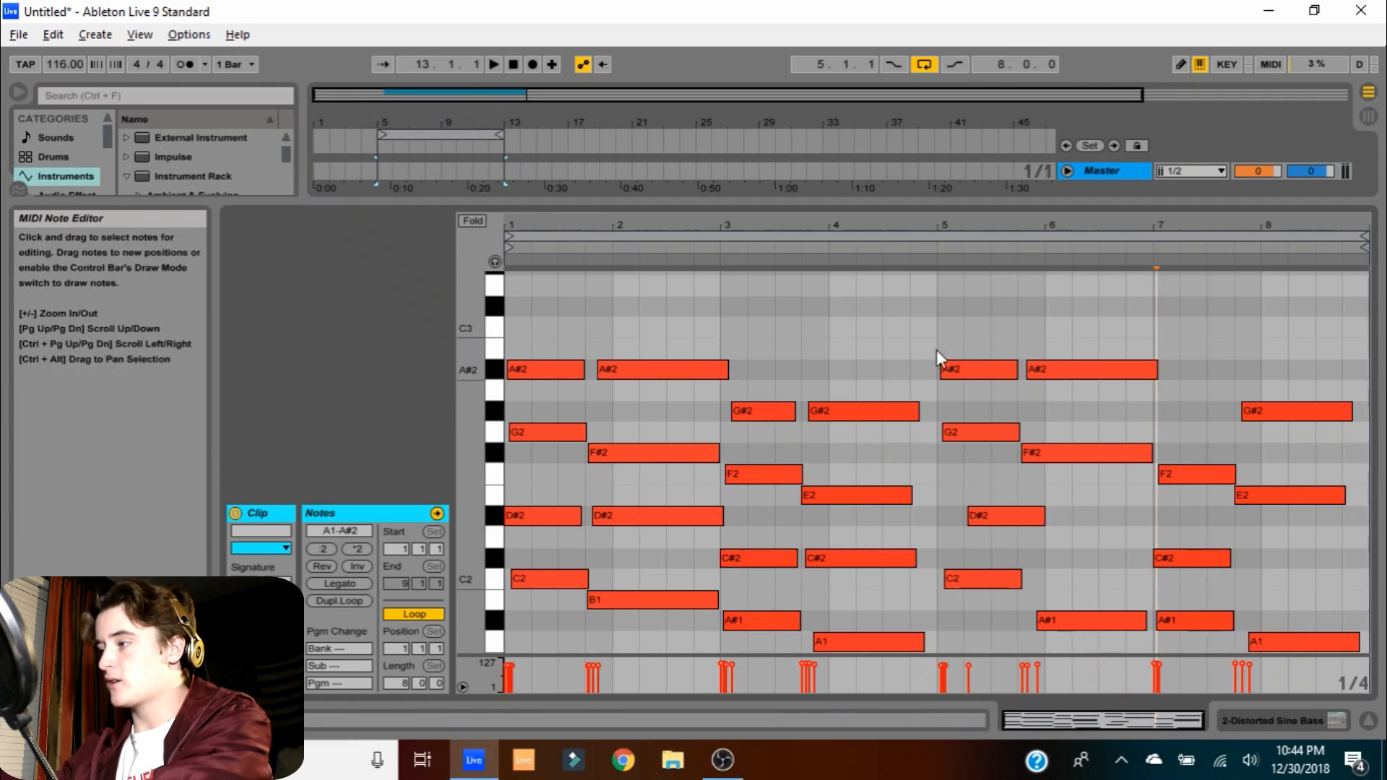
Delete all notes in bars 5 to 8 and the upper chord notes in bars 1 to 4, keeping only C2, B1, A#1 and A1
{"action": "left_click_drag", "start_coordinate": [936, 350], "coordinate": [1362, 654]}
{"action": "key", "text": "Delete"}
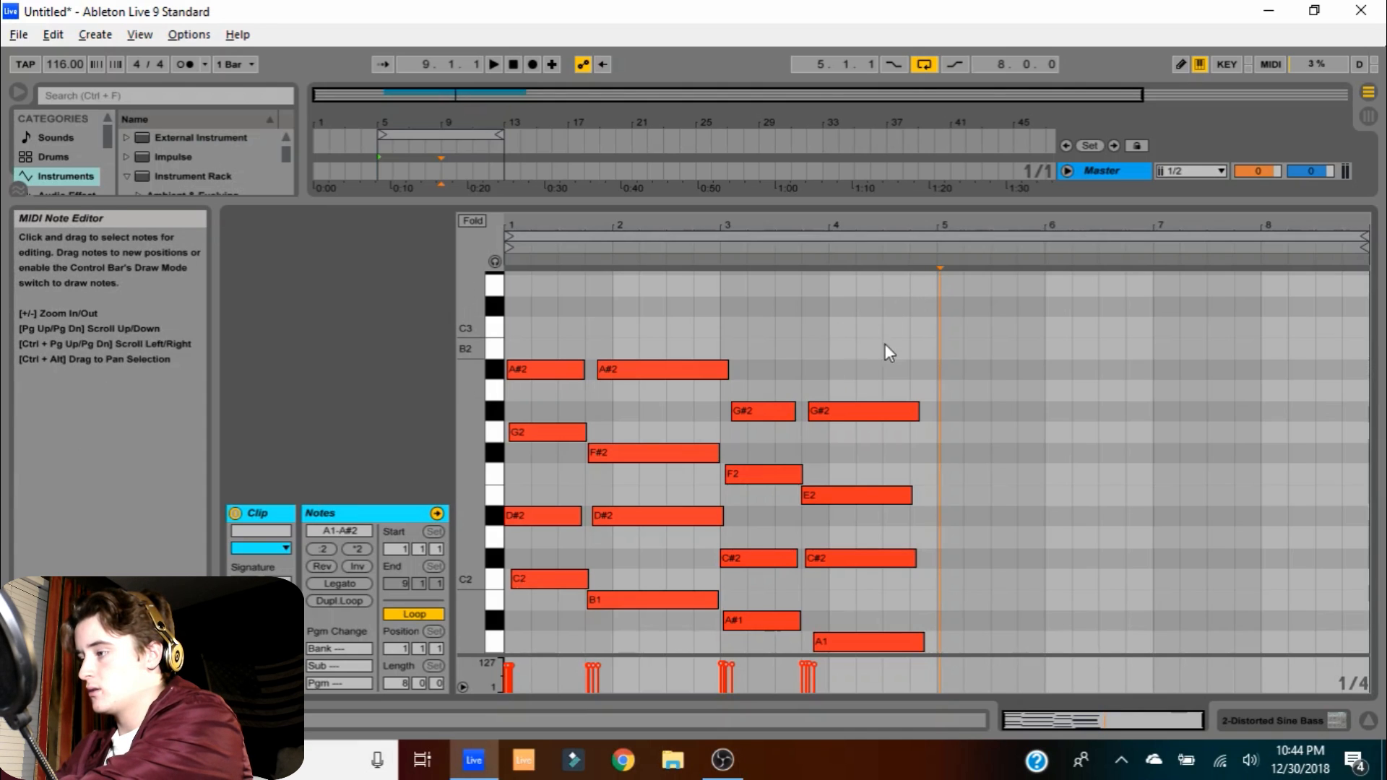
{"action": "left_click_drag", "start_coordinate": [933, 327], "coordinate": [531, 533]}
{"action": "key", "text": "Delete"}
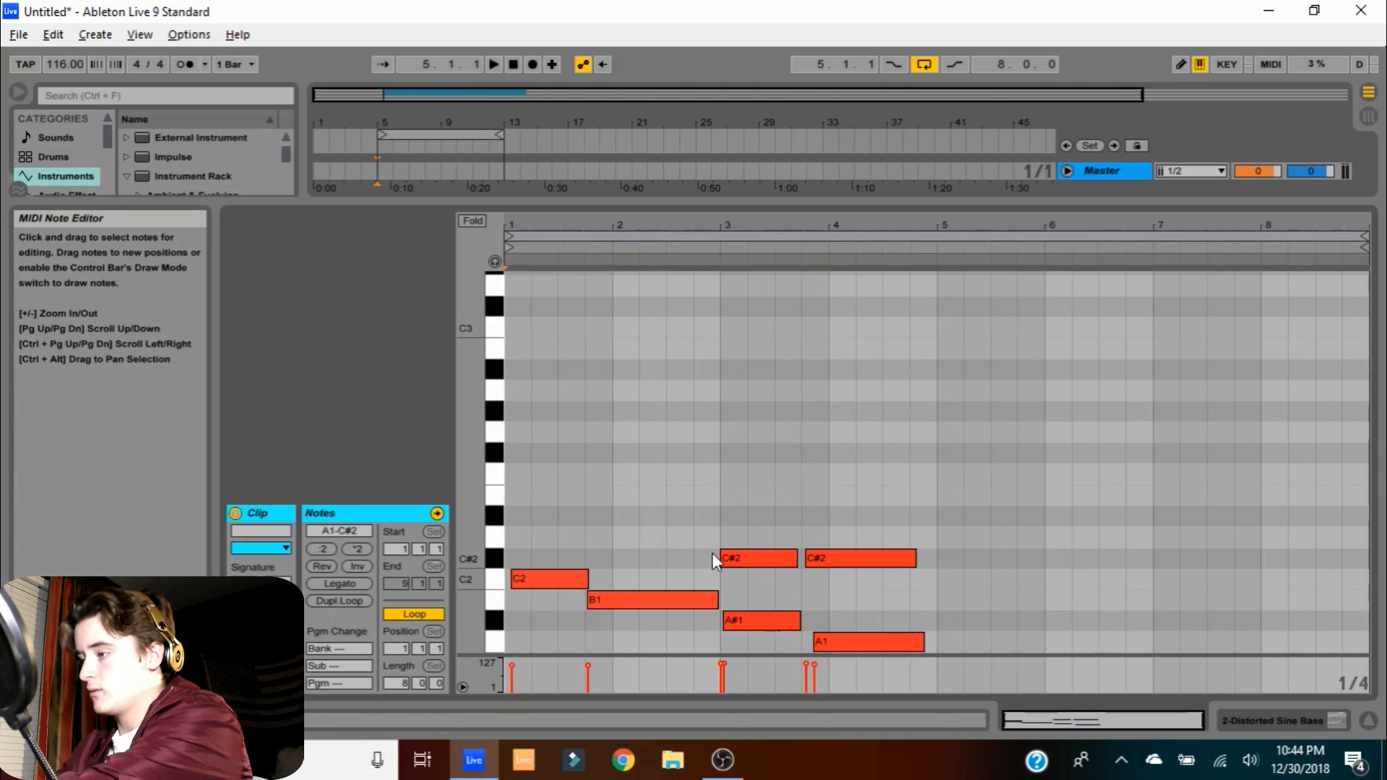
{"action": "left_click", "coordinate": [756, 557]}
{"action": "key", "text": "Delete"}
{"action": "left_click", "coordinate": [831, 558]}
{"action": "key", "text": "Delete"}
{"action": "scroll", "coordinate": [817, 501], "scroll_direction": "down", "scroll_amount": 2}
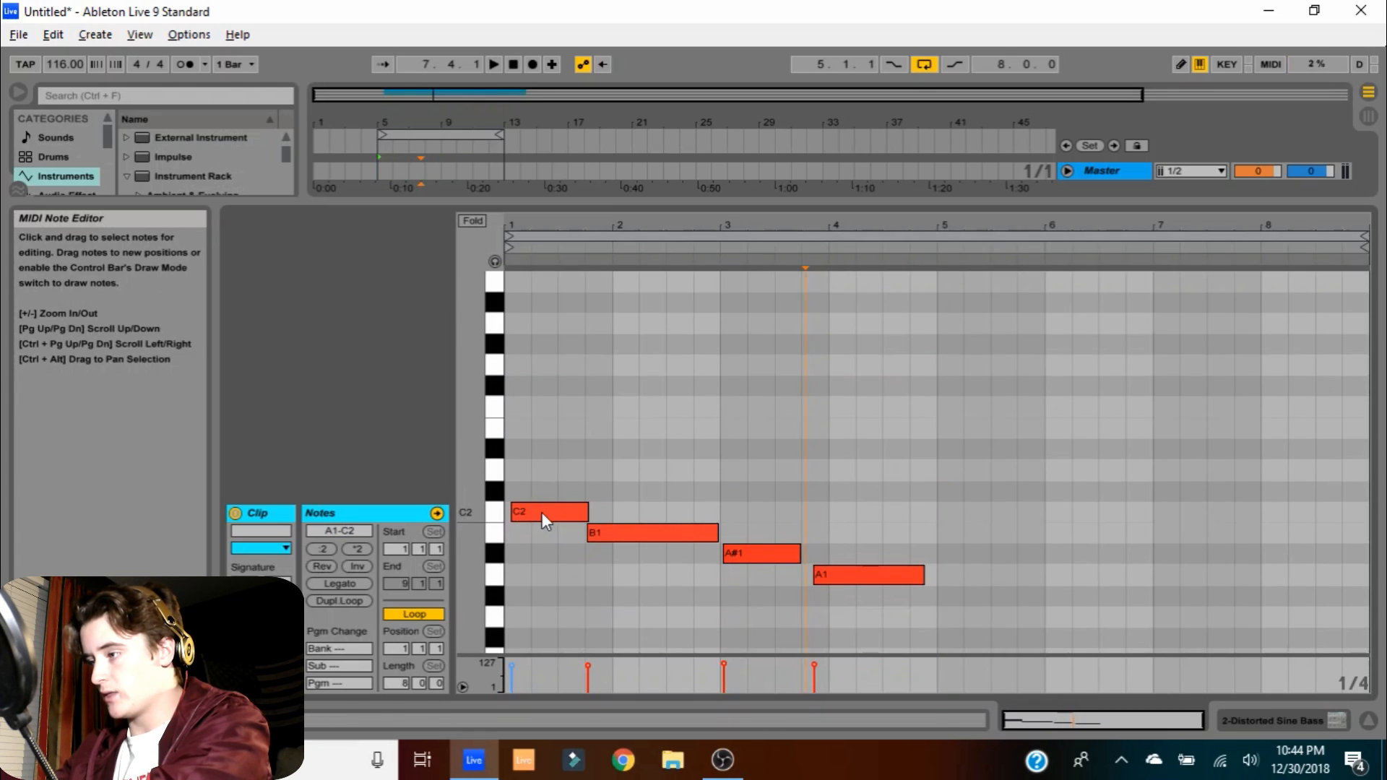
Shift the C2, B1, A#1 and A1 bass notes slightly earlier to remove their humanized late starts
{"action": "left_click_drag", "start_coordinate": [541, 513], "coordinate": [532, 512]}
{"action": "left_click_drag", "start_coordinate": [635, 539], "coordinate": [631, 538]}
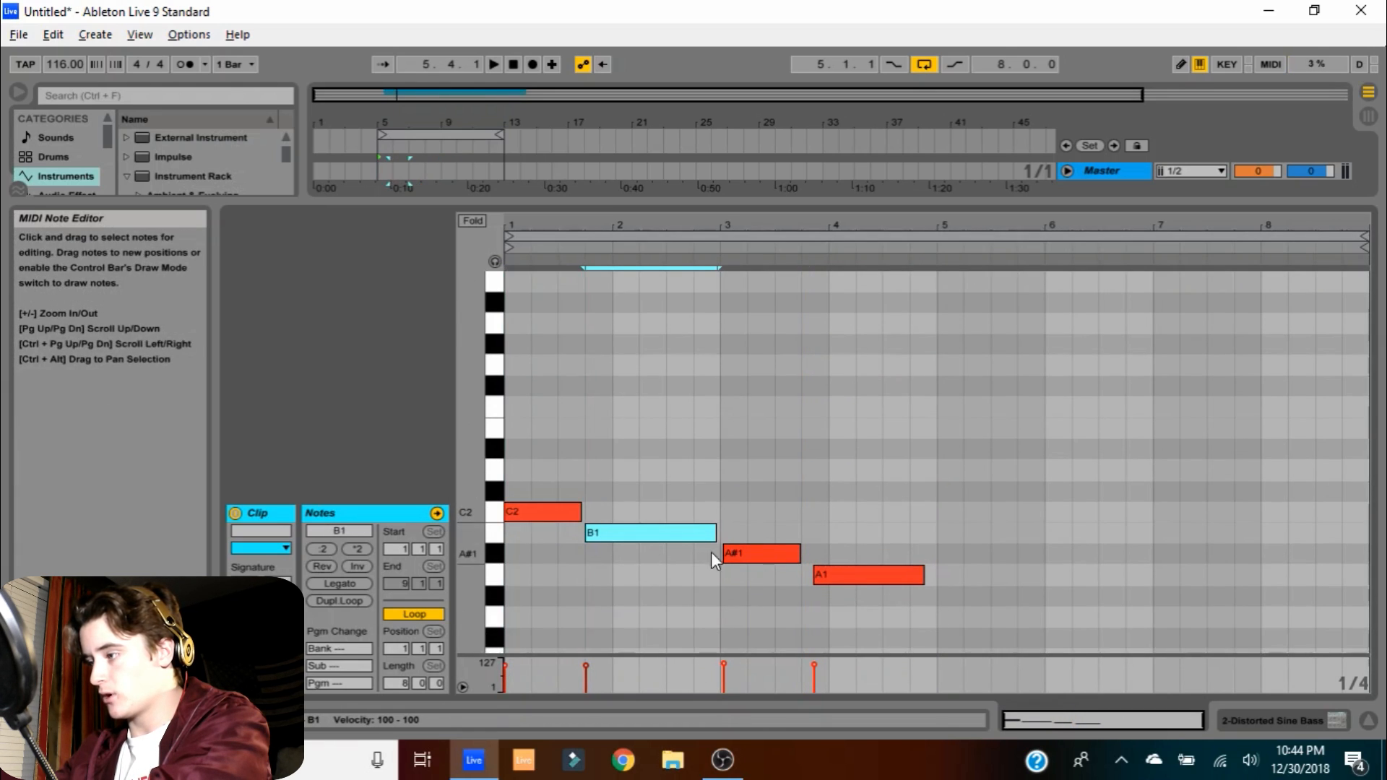
{"action": "left_click_drag", "start_coordinate": [765, 553], "coordinate": [755, 560]}
{"action": "left_click_drag", "start_coordinate": [866, 582], "coordinate": [852, 584]}
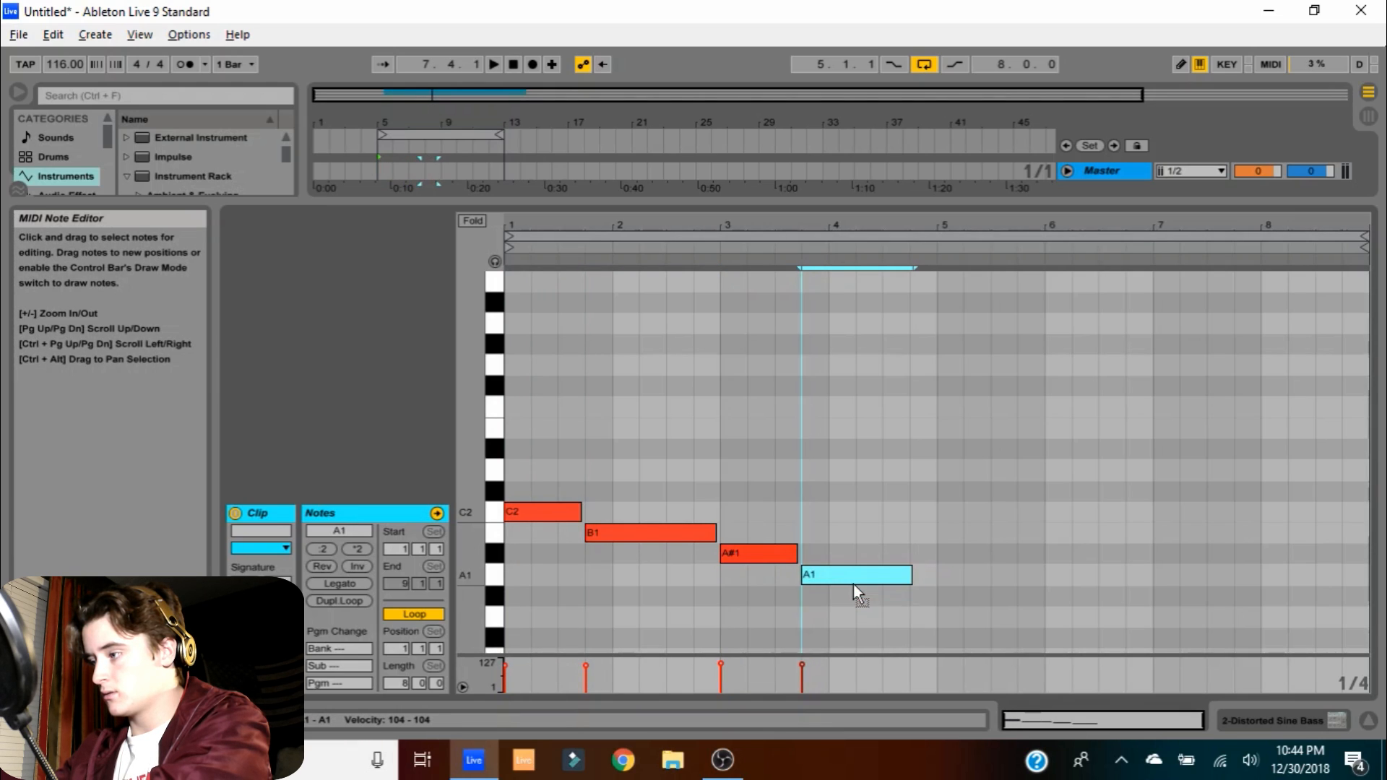
Shorten the C2, B1, A#1 and A1 bass notes to one beat each, keeping their start positions
{"action": "left_click", "coordinate": [580, 511]}
{"action": "left_click_drag", "start_coordinate": [580, 511], "coordinate": [535, 511]}
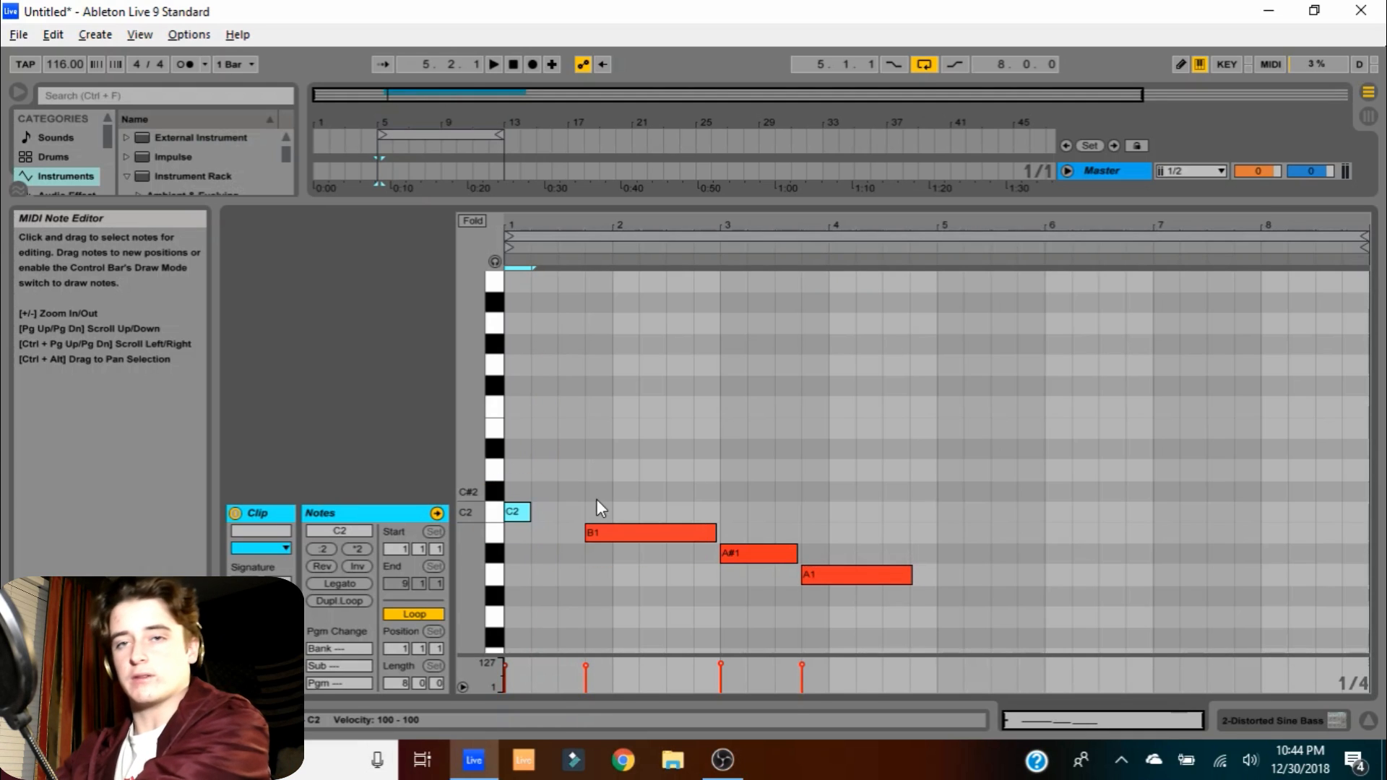
{"action": "left_click_drag", "start_coordinate": [714, 533], "coordinate": [611, 532]}
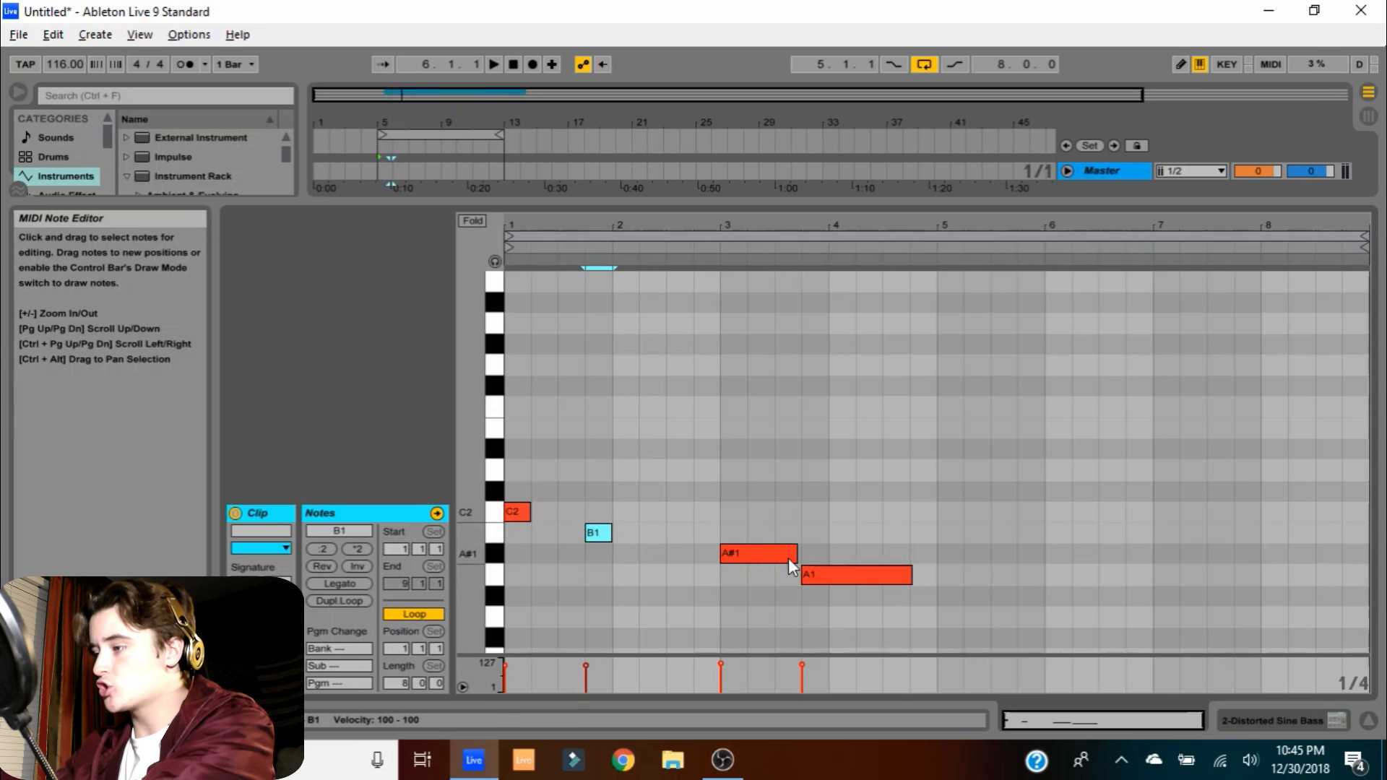
{"action": "left_click_drag", "start_coordinate": [796, 554], "coordinate": [747, 553]}
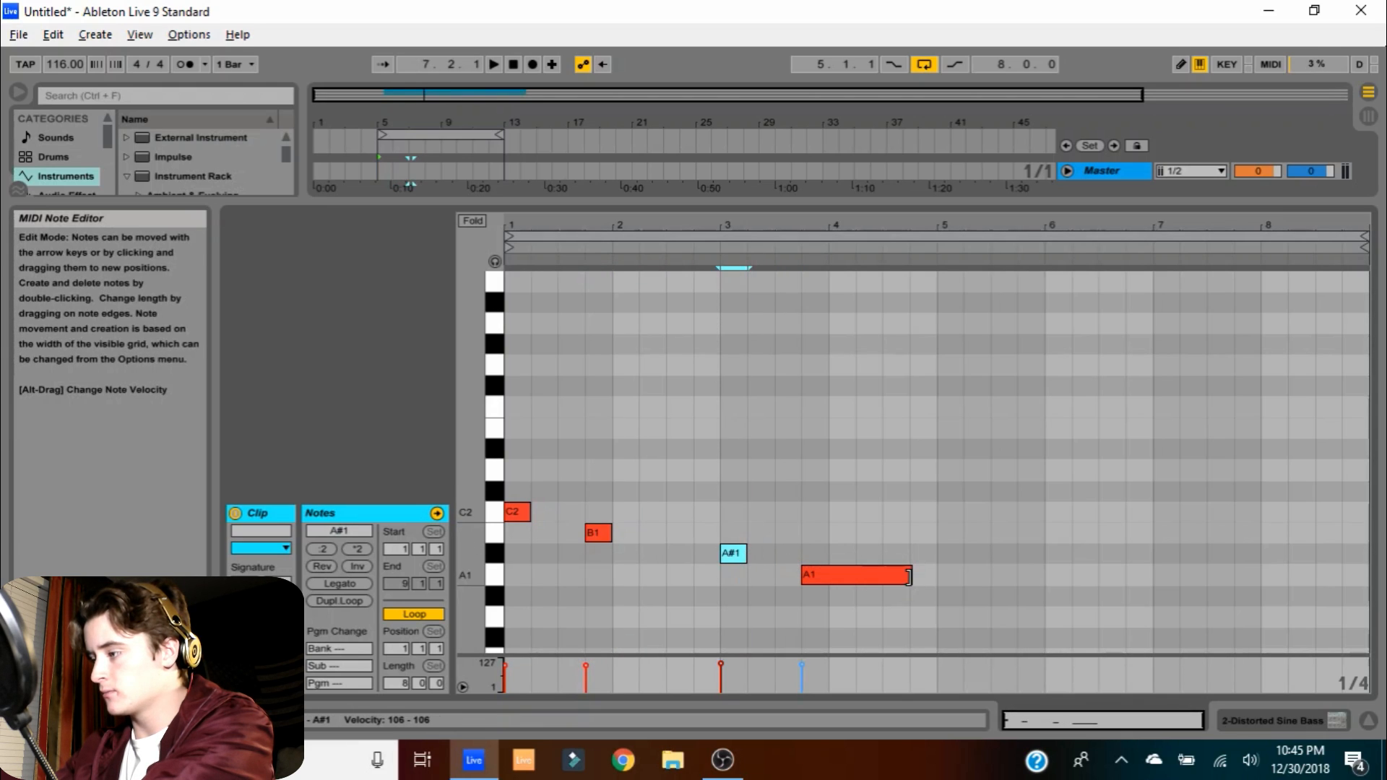
{"action": "left_click_drag", "start_coordinate": [909, 575], "coordinate": [827, 575]}
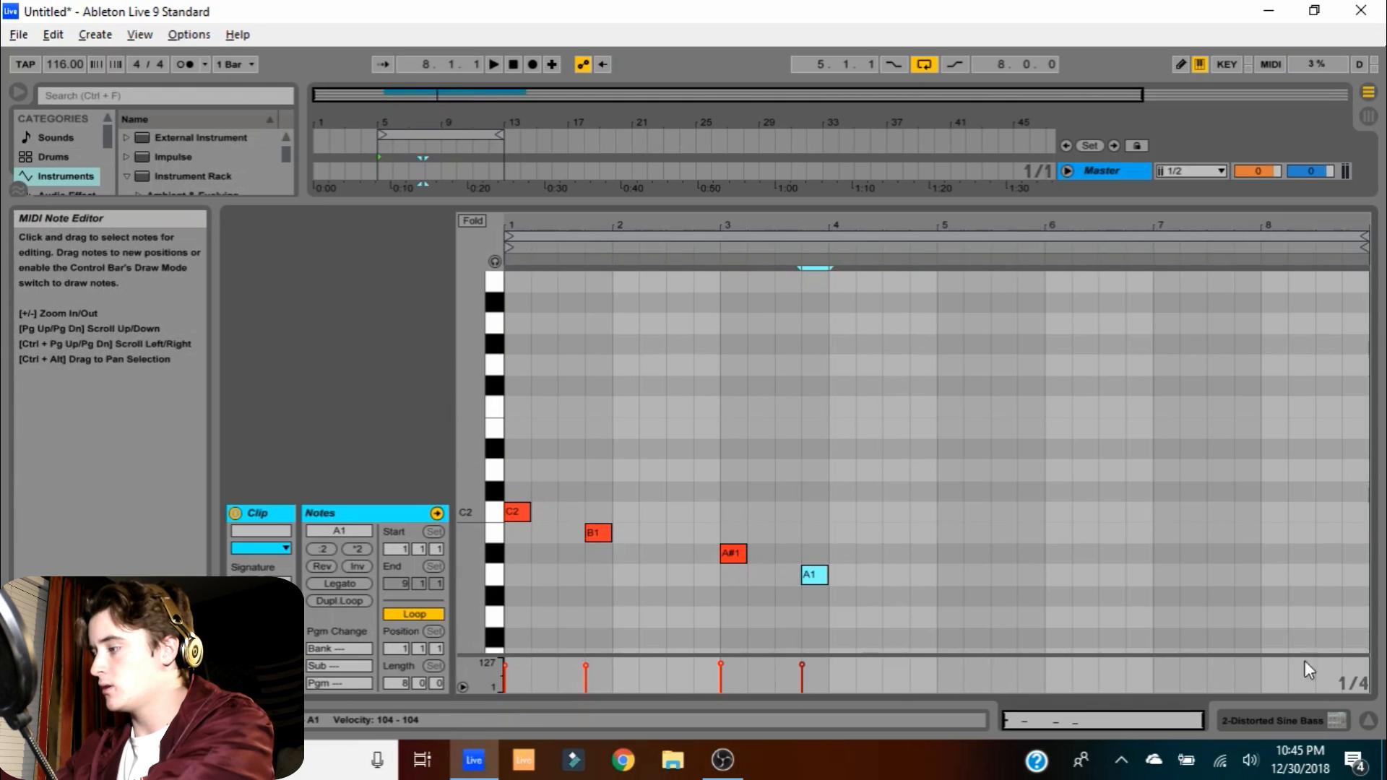
Solo the Distorted Sine Bass track, play the bass line briefly and reopen its clip's notes
{"action": "left_click", "coordinate": [1367, 721]}
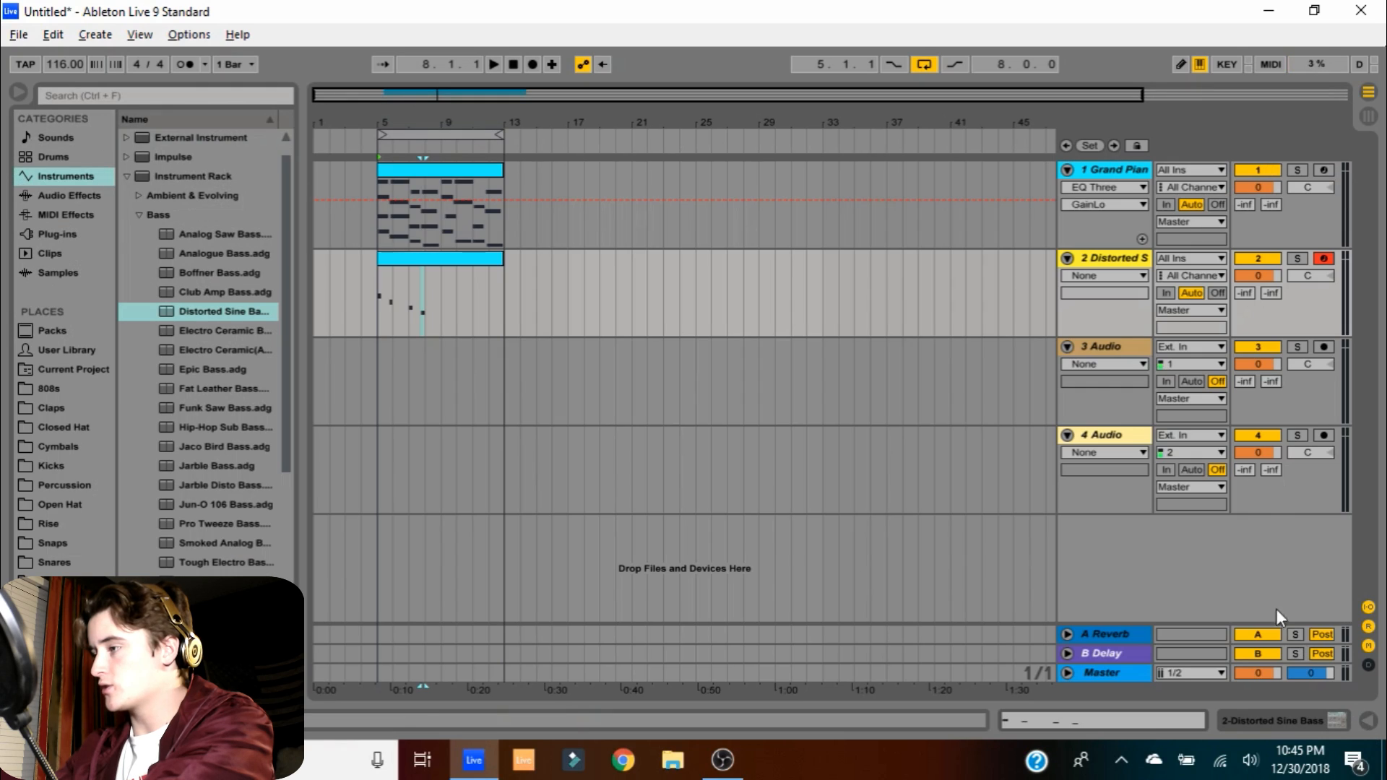
{"action": "left_click", "coordinate": [1297, 258]}
{"action": "key", "text": "space"}
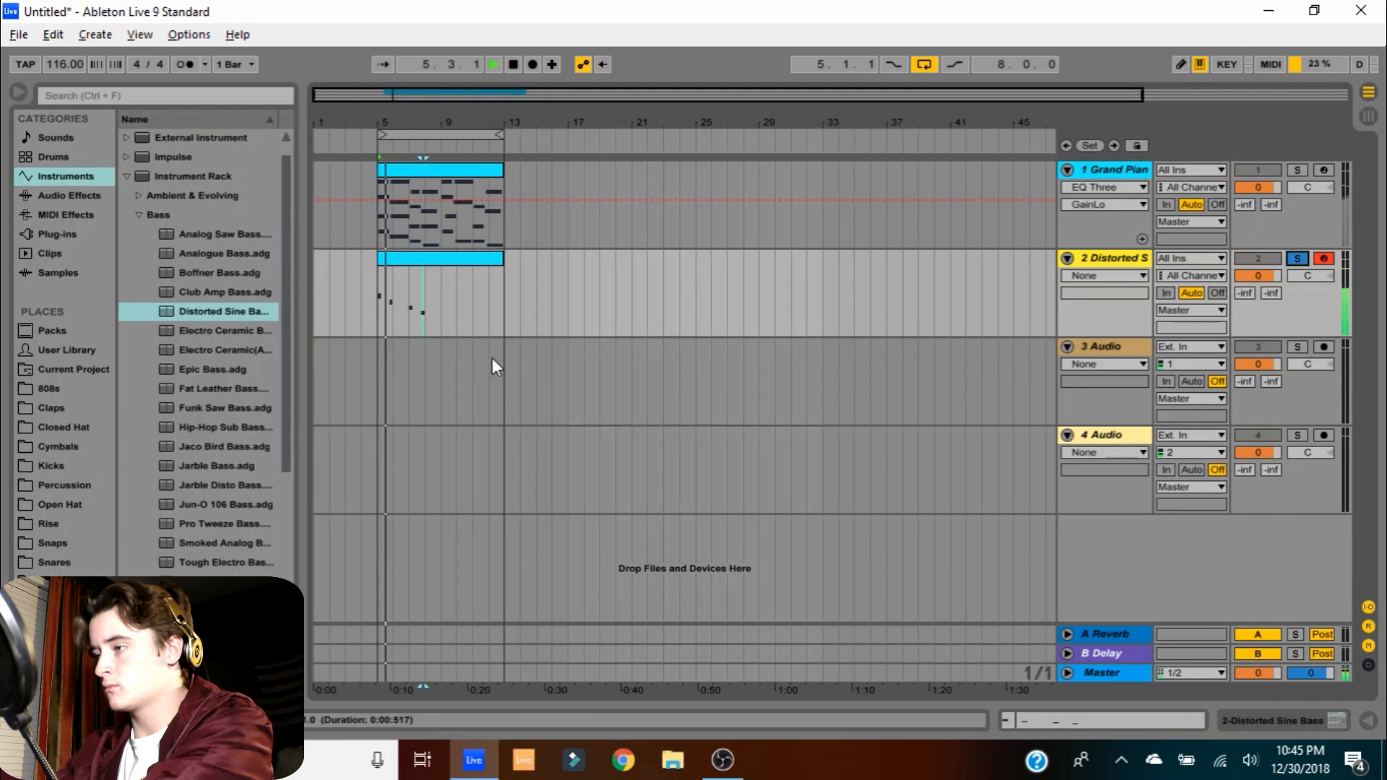
{"action": "double_click", "coordinate": [420, 259]}
{"action": "key", "text": "space"}
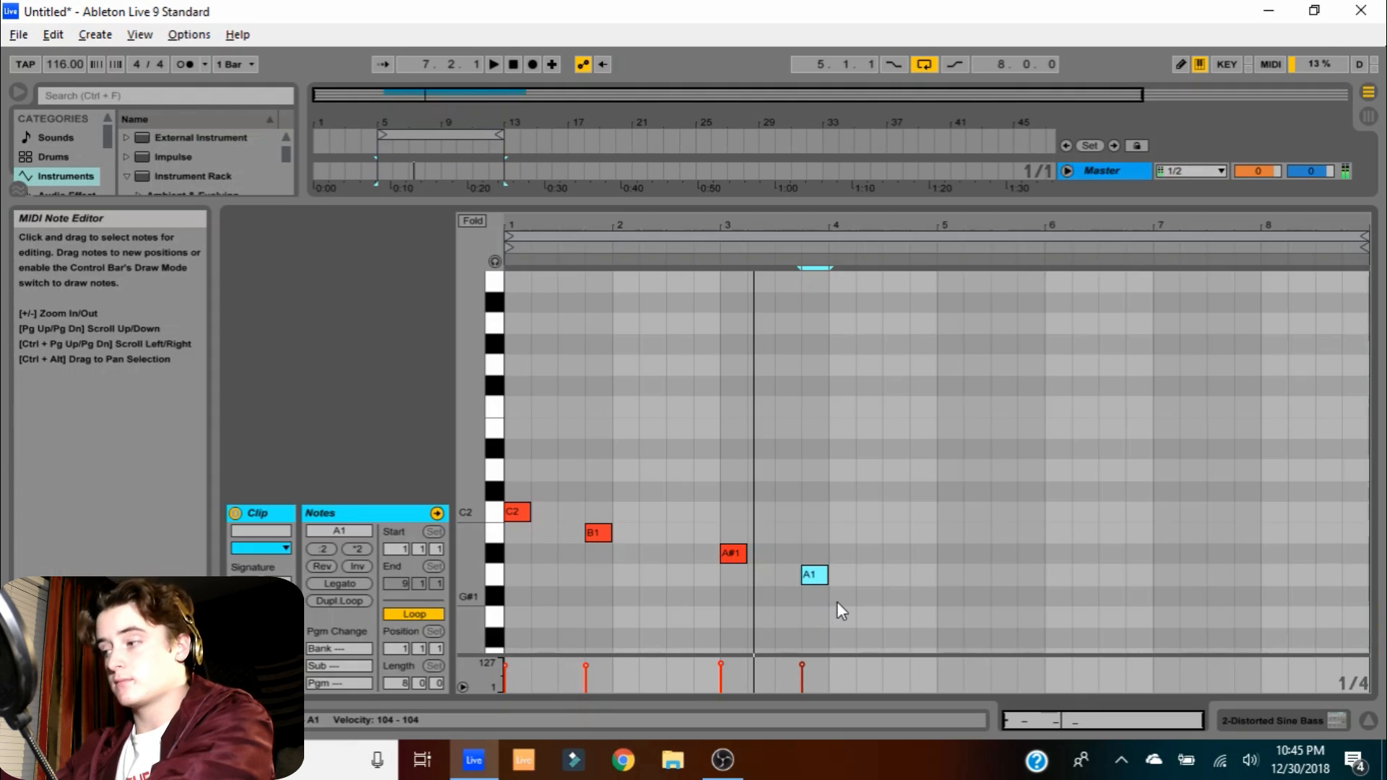
Lengthen all four bass notes together to one and a half beats each
{"action": "left_click_drag", "start_coordinate": [837, 601], "coordinate": [509, 449]}
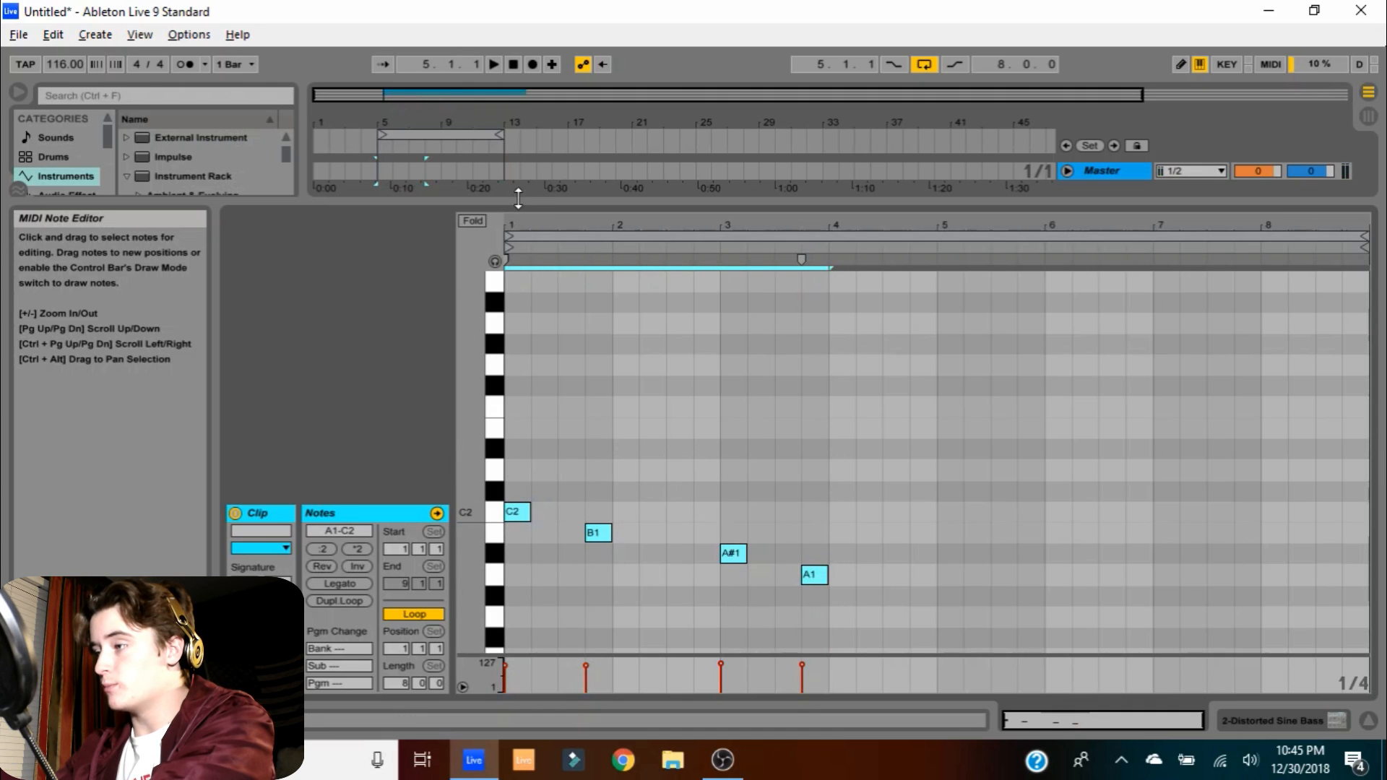
{"action": "left_click_drag", "start_coordinate": [518, 223], "coordinate": [789, 451]}
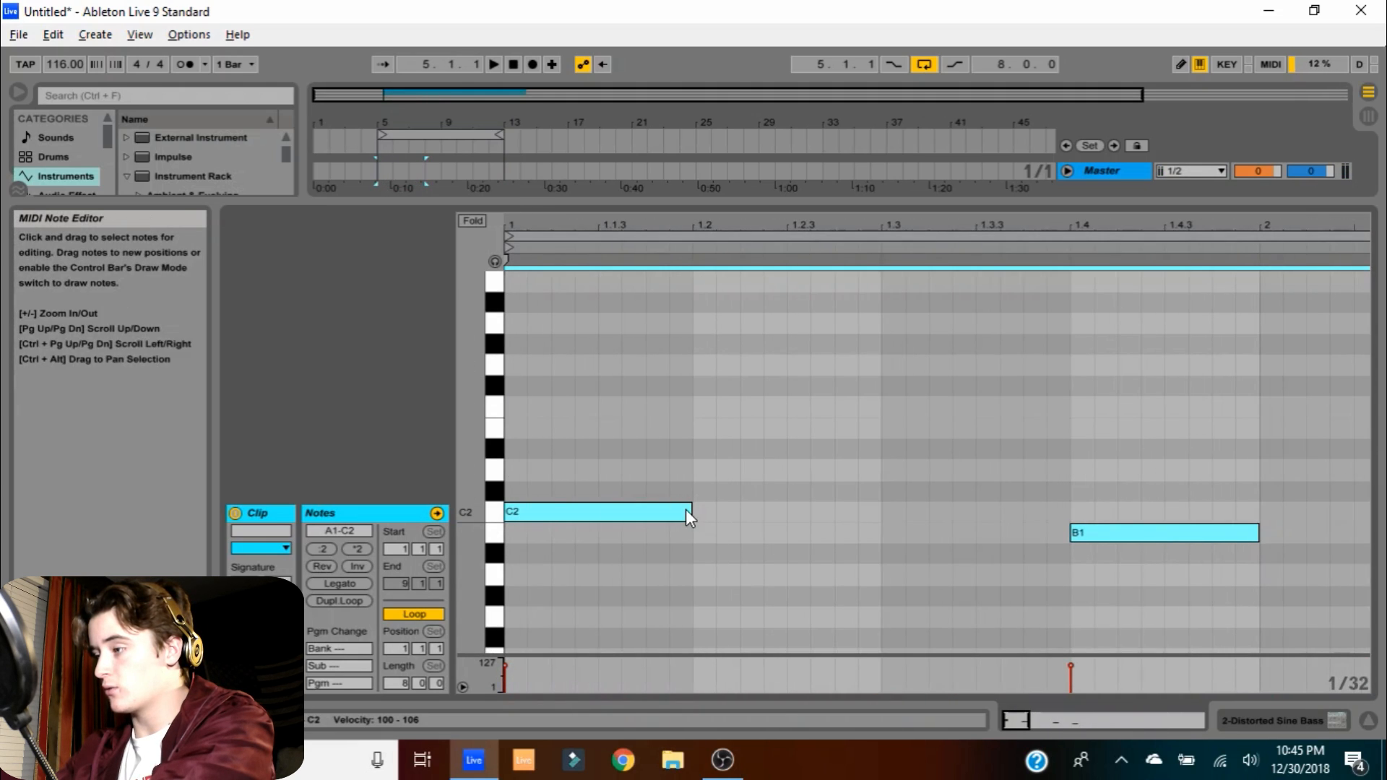
{"action": "left_click_drag", "start_coordinate": [705, 514], "coordinate": [775, 517]}
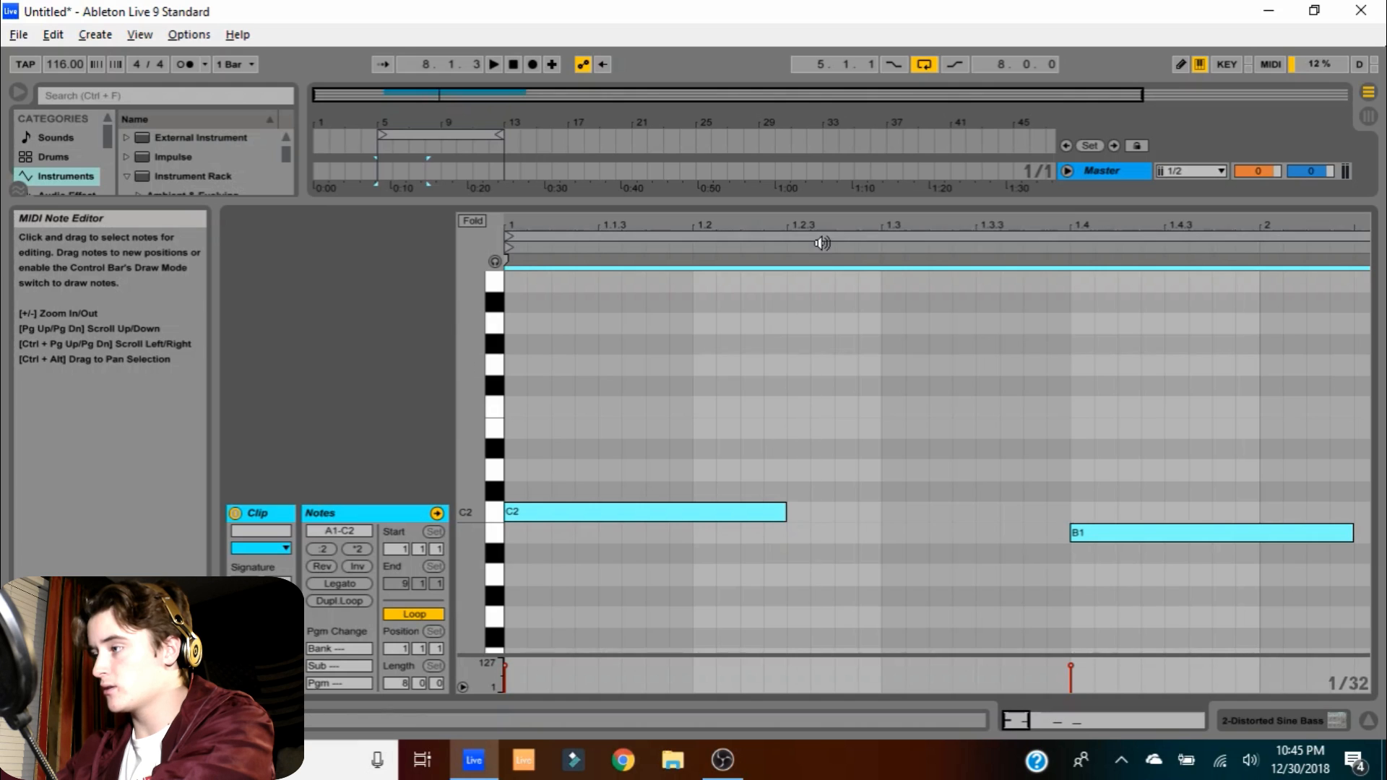
{"action": "left_click_drag", "start_coordinate": [822, 242], "coordinate": [613, 313]}
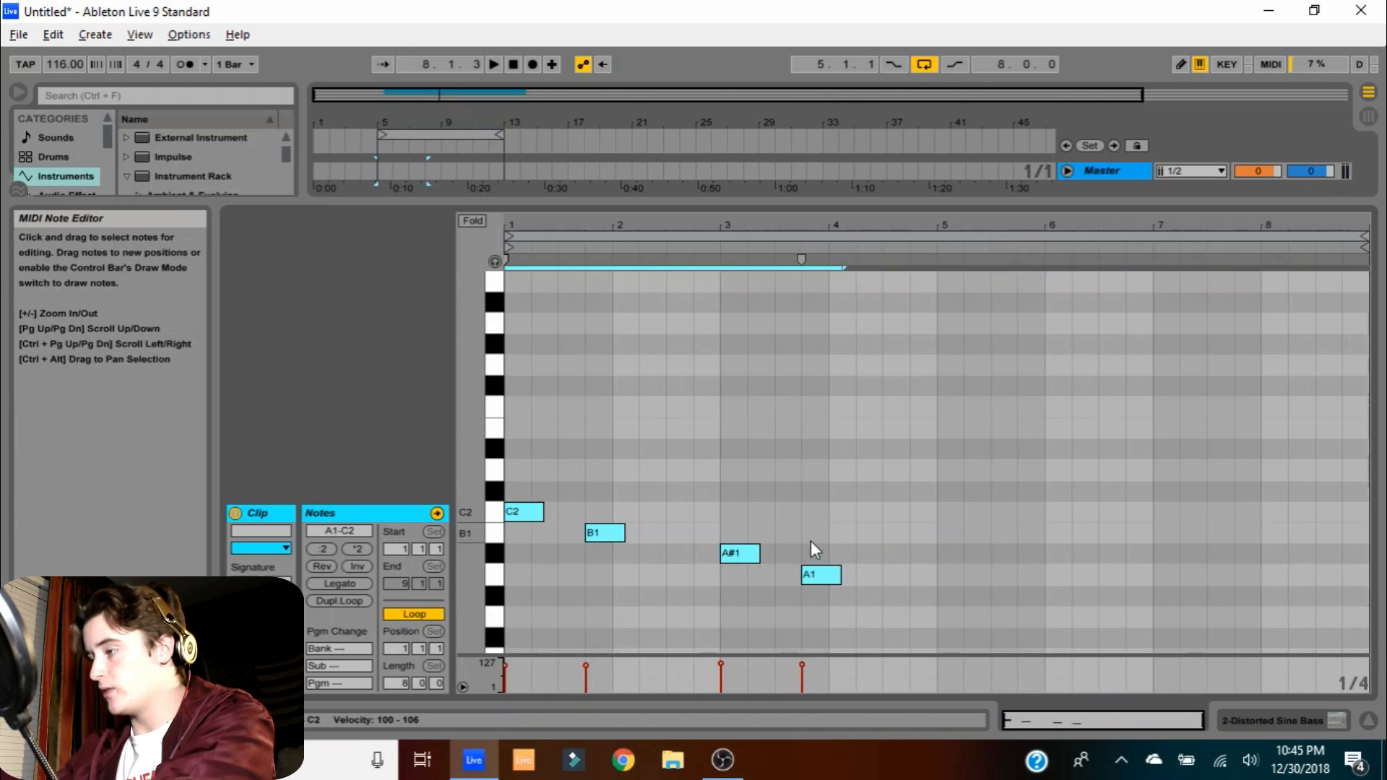
Duplicate the four-bar bass pattern into bars 5 to 8 of the clip
{"action": "left_click_drag", "start_coordinate": [933, 608], "coordinate": [538, 358]}
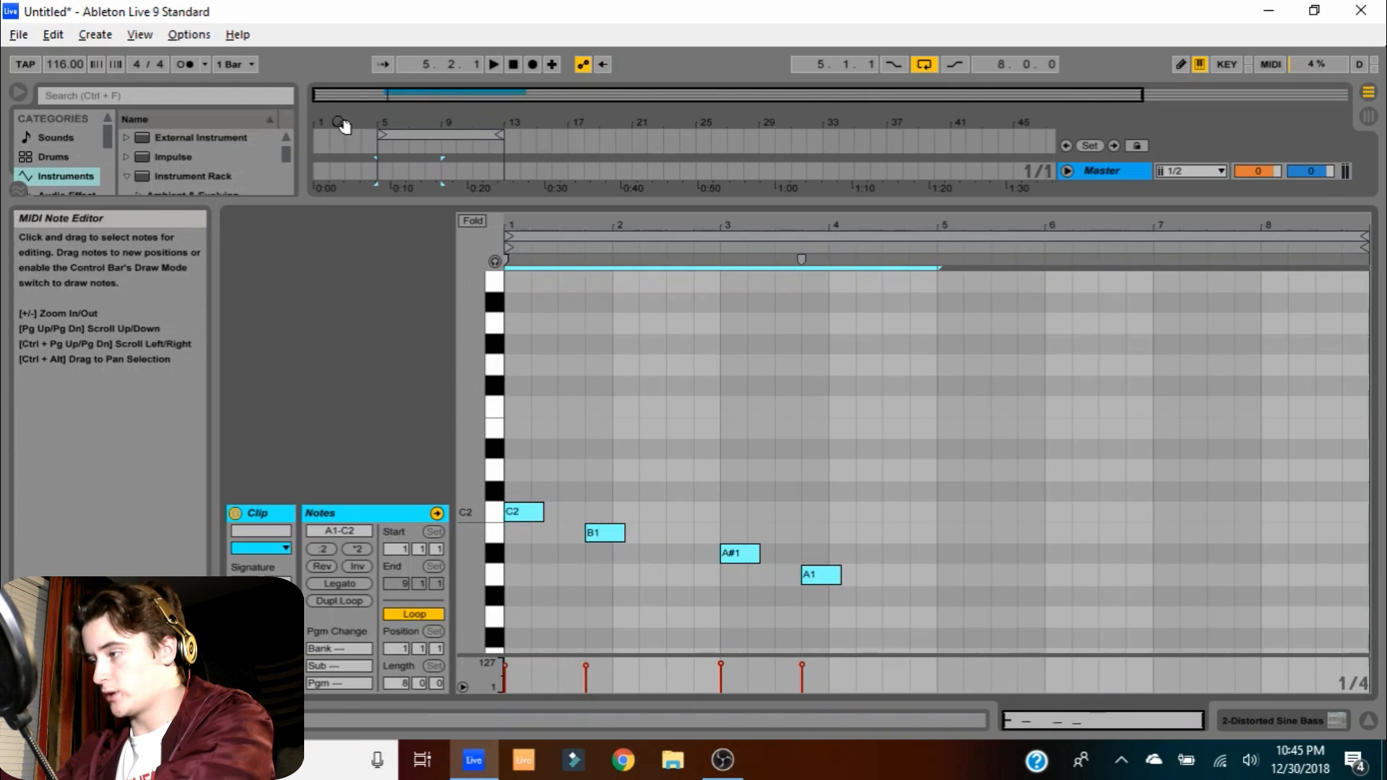
{"action": "key", "text": "ctrl+d"}
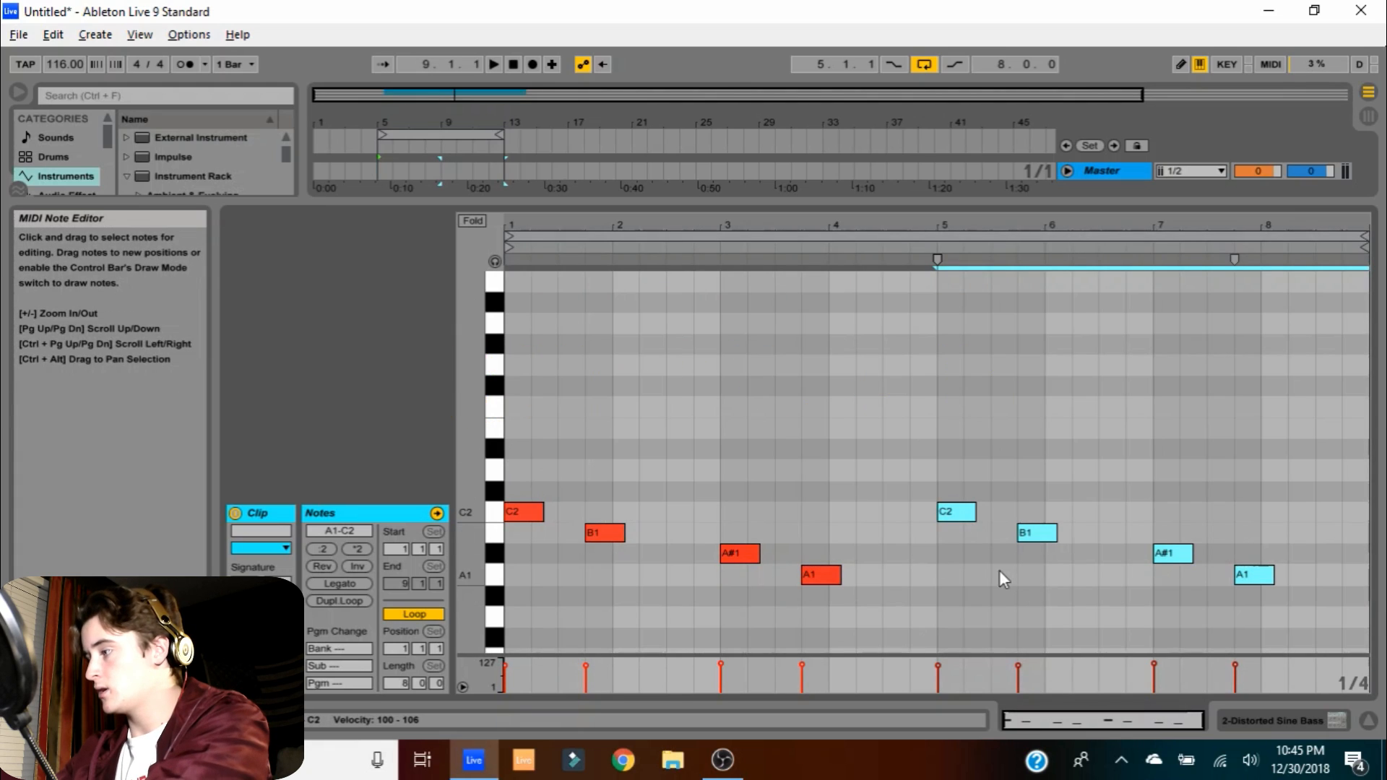
{"action": "left_click", "coordinate": [964, 609]}
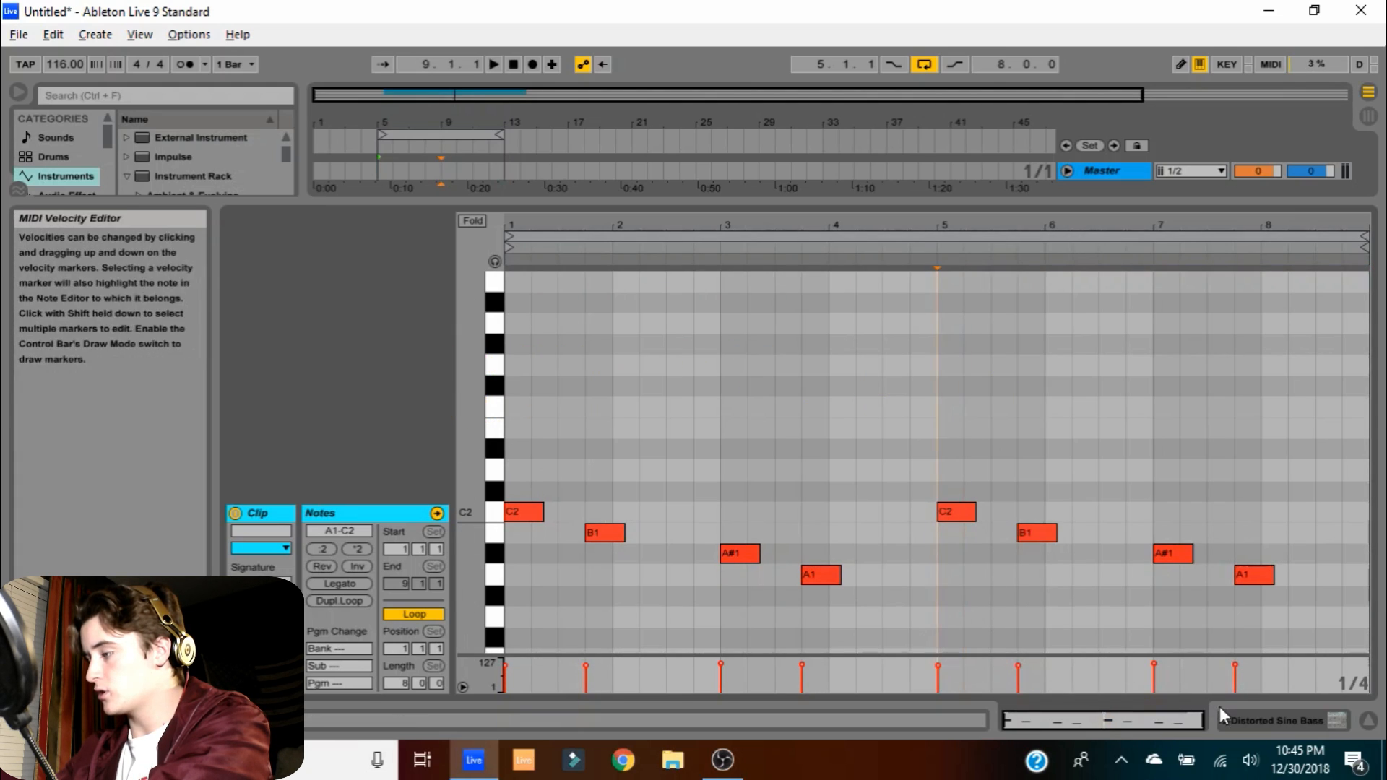
Show the Distorted Sine Bass device and audition the eight-bar bass clip
{"action": "left_click", "coordinate": [1237, 714]}
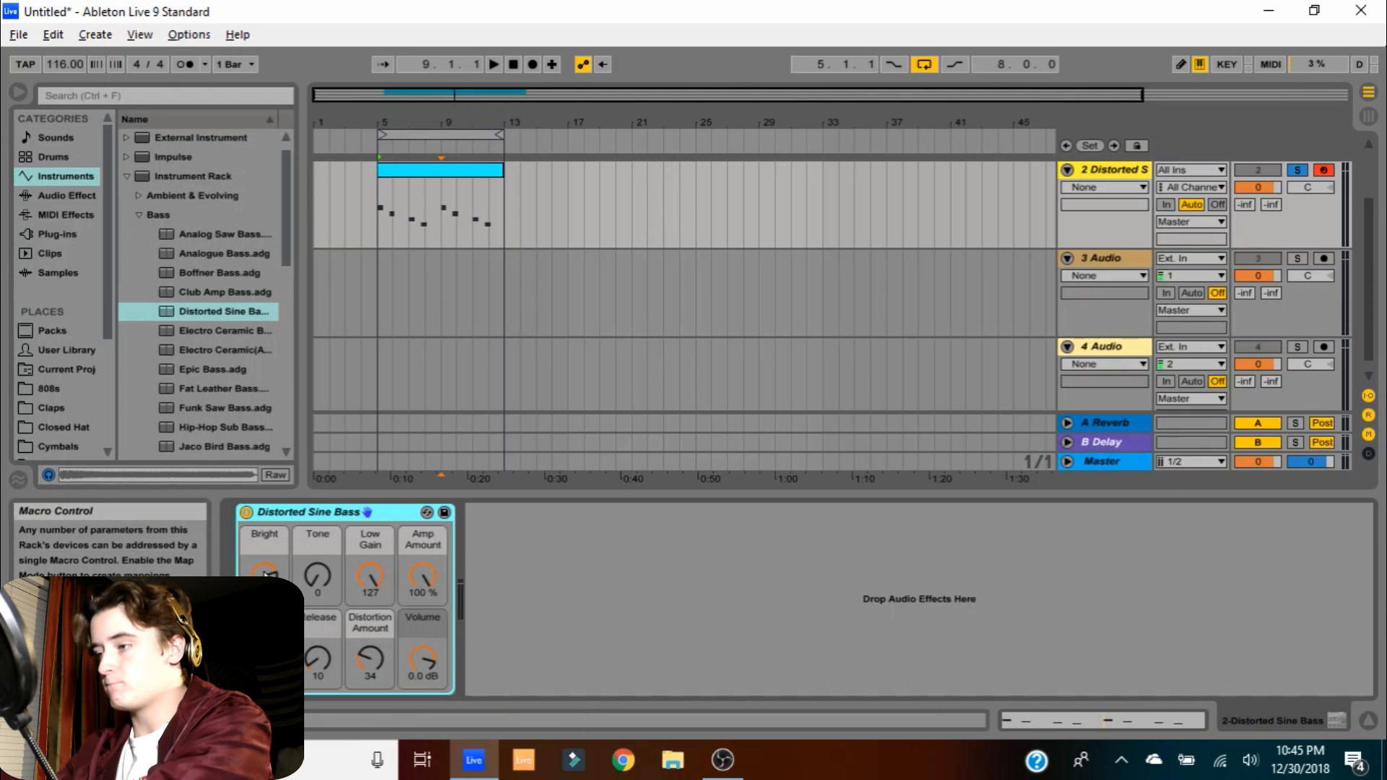
{"action": "left_click", "coordinate": [463, 172]}
{"action": "key", "text": "space"}
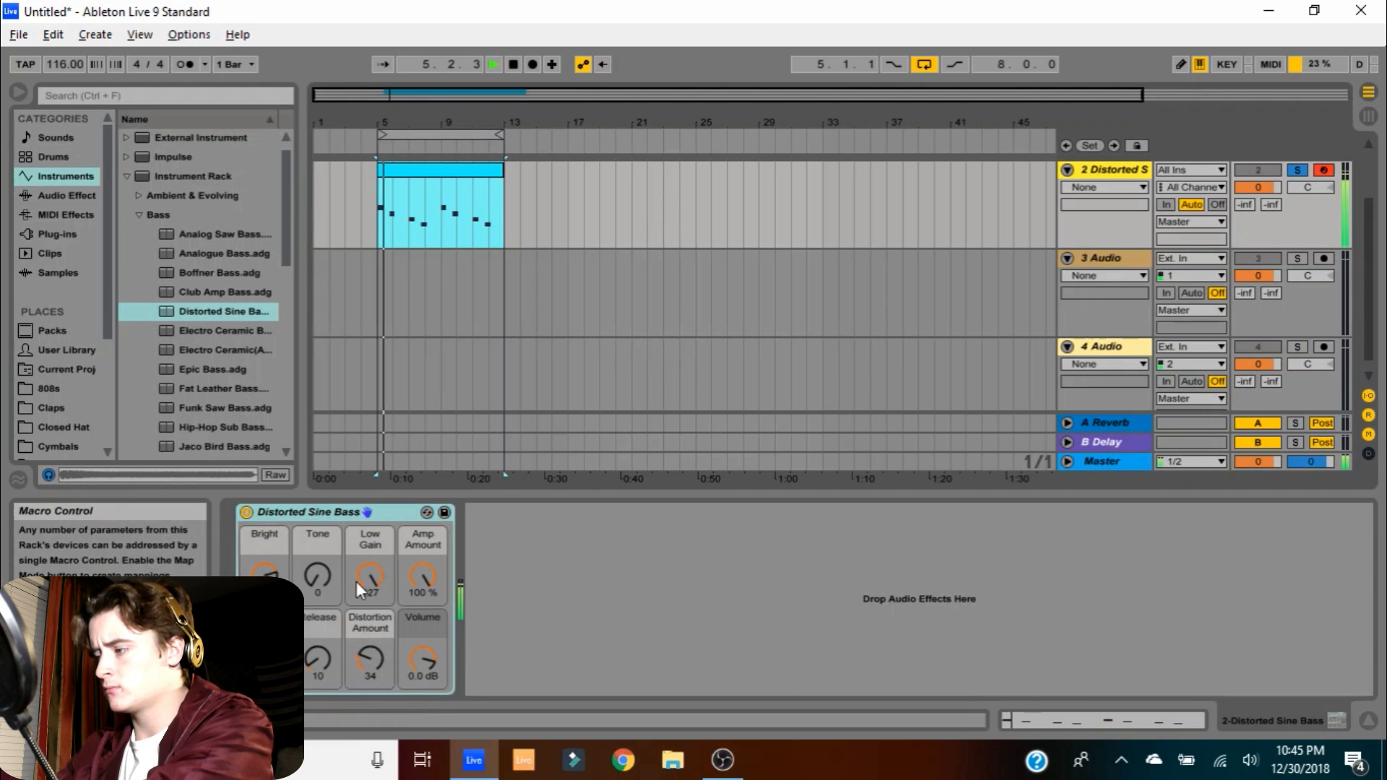
{"action": "key", "text": "space"}
Transpose all notes in the bass clip down one octave, so they run from C1 down to A0
{"action": "left_click", "coordinate": [1056, 719]}
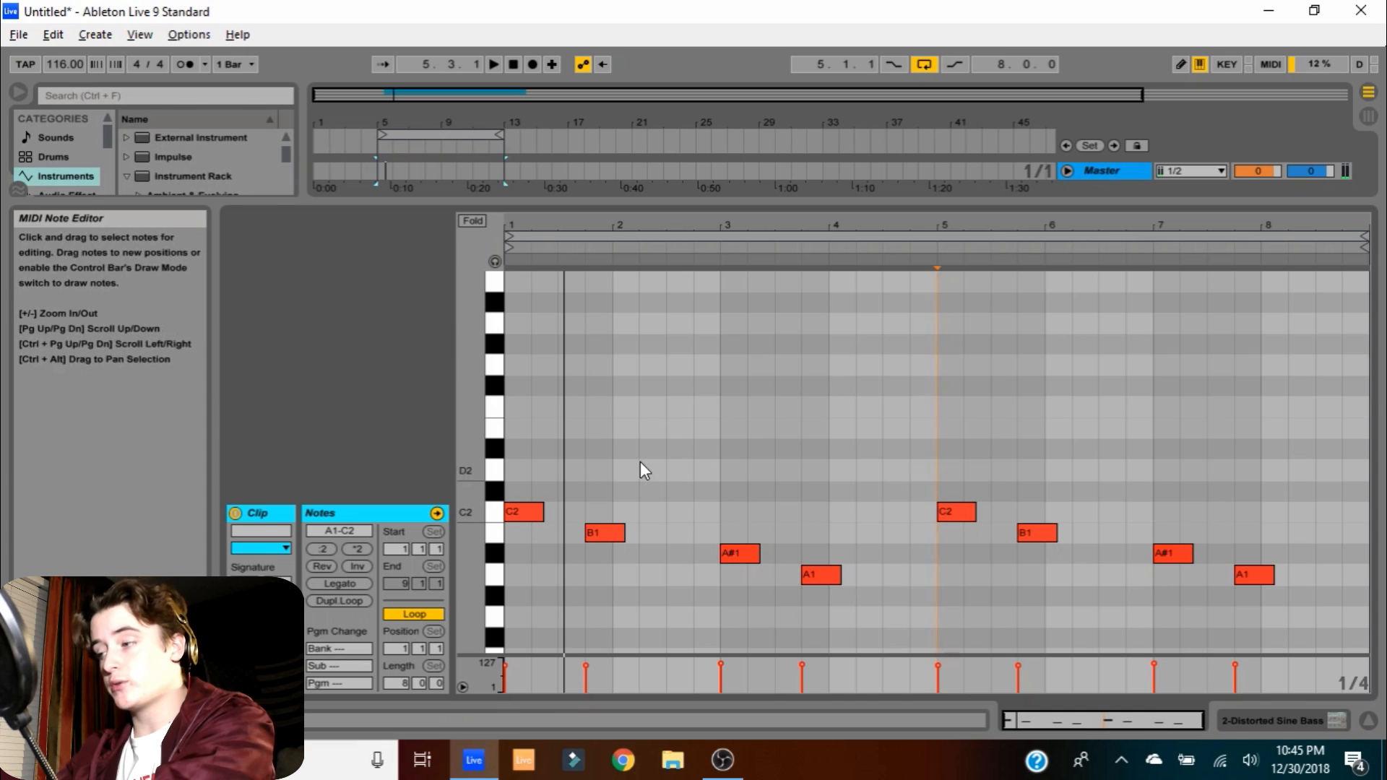
{"action": "key", "text": "ctrl+a"}
{"action": "key", "text": "shift+Down"}
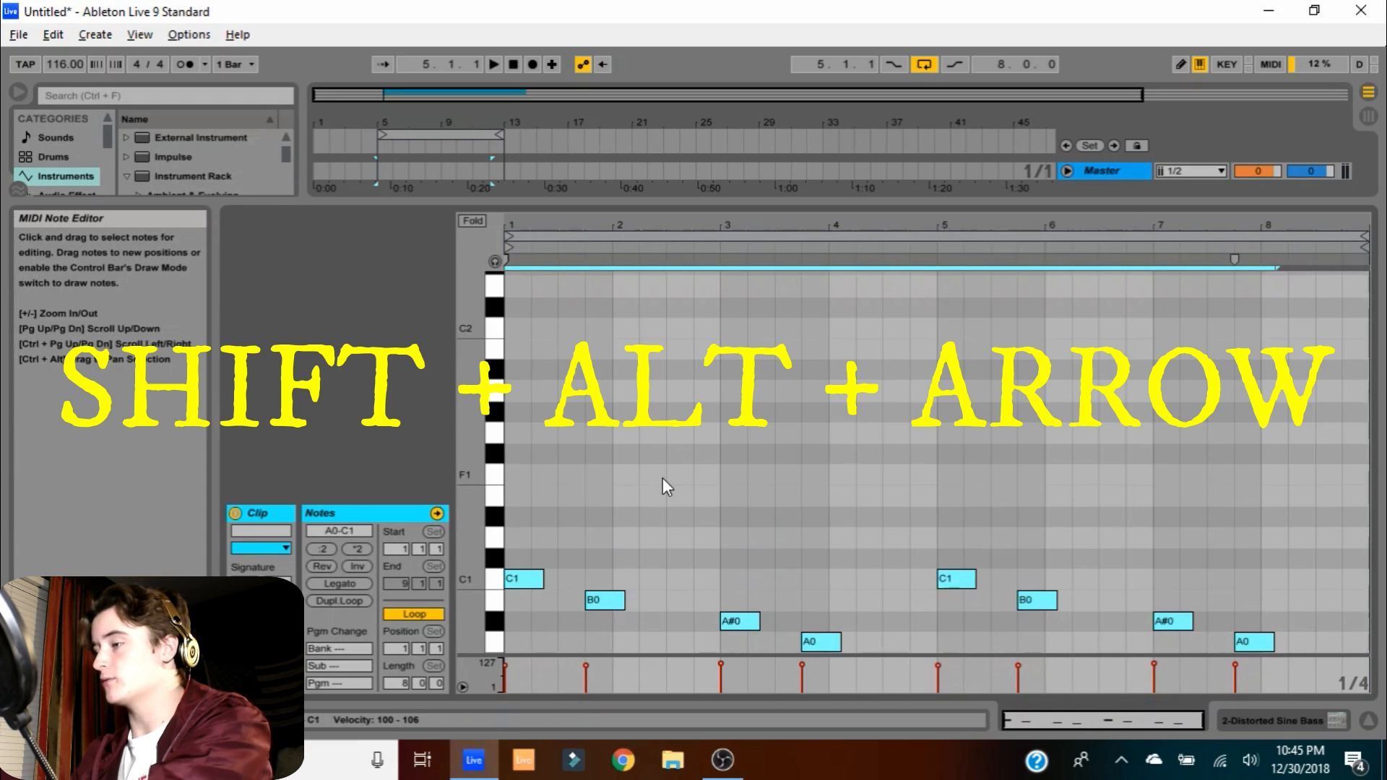
While the bass plays, set Distorted Sine Bass's Bright to 36, Attack to 72, Release to 84 and Distortion Amount to 19
{"action": "key", "text": "space"}
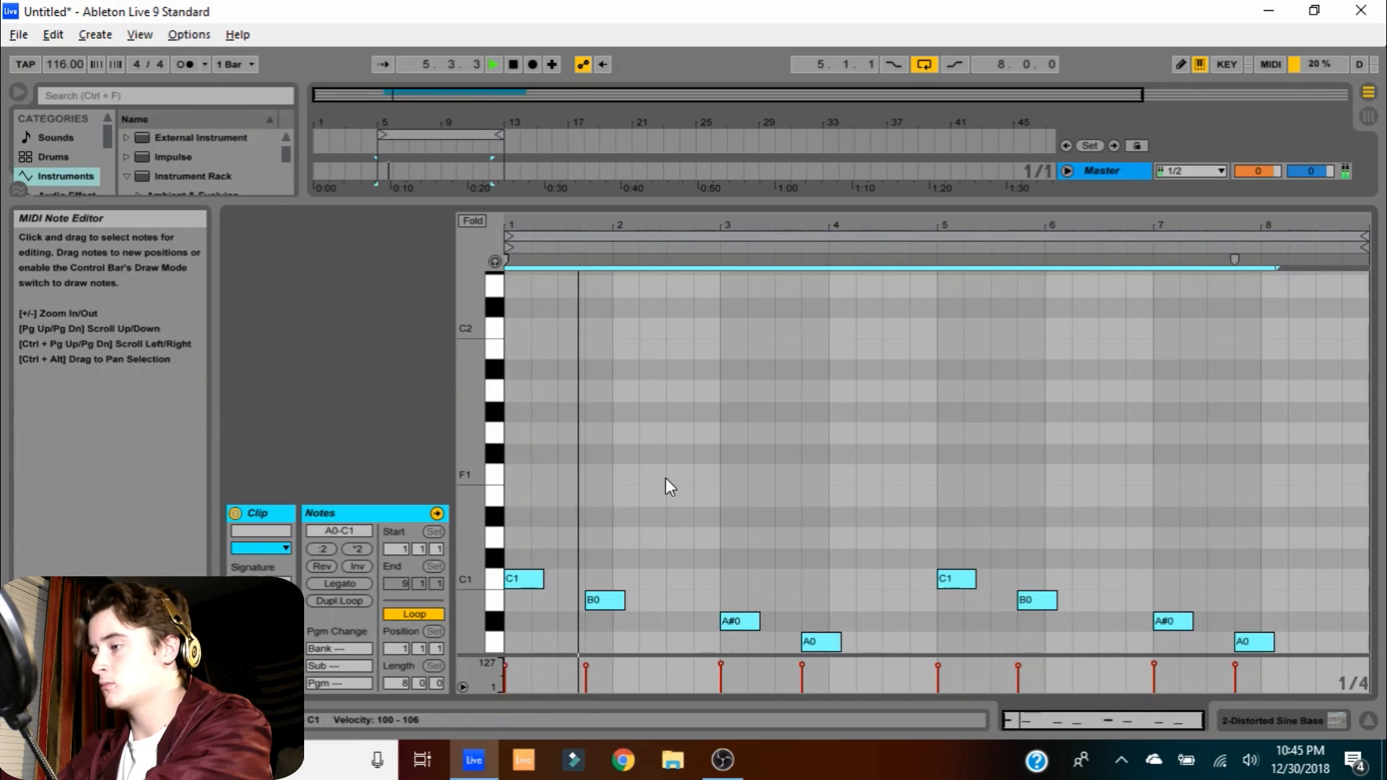
{"action": "left_click", "coordinate": [1255, 727]}
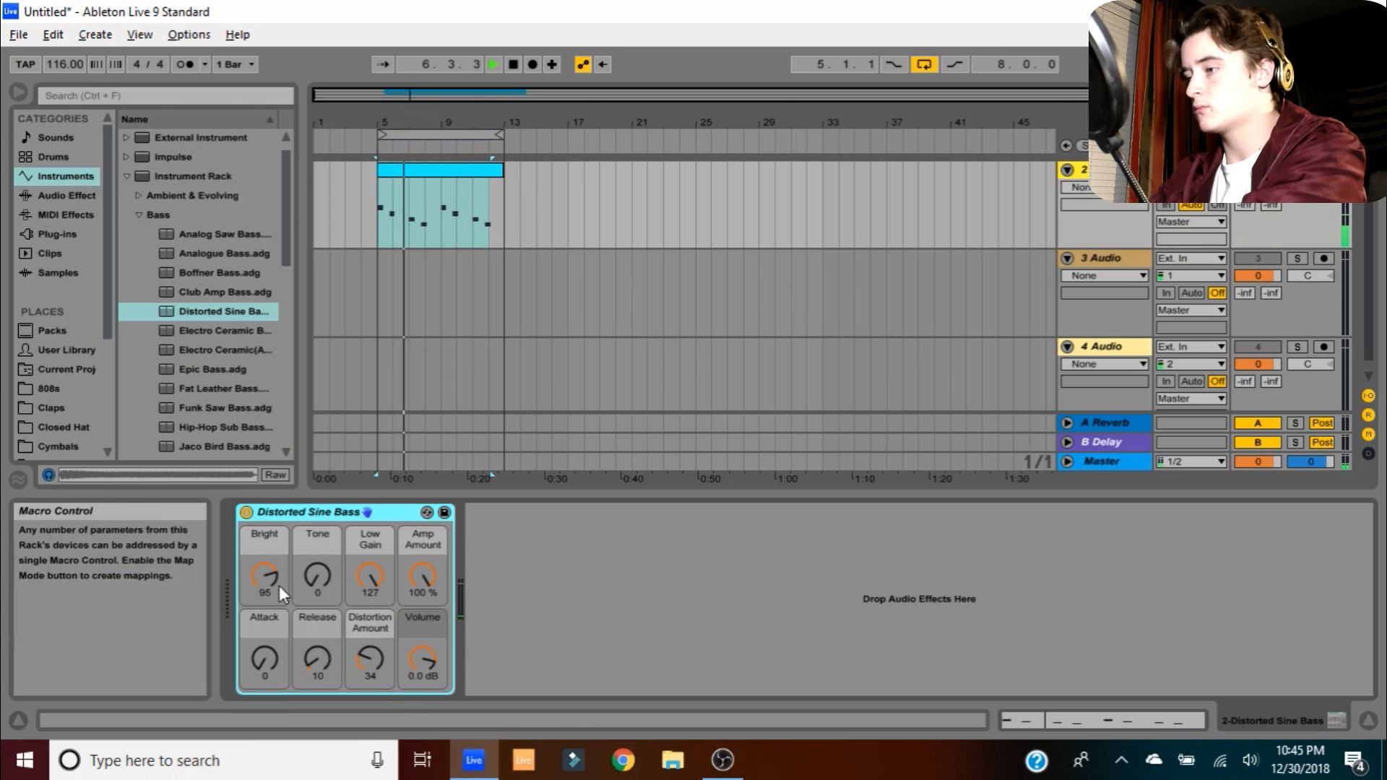
{"action": "left_click_drag", "start_coordinate": [269, 578], "coordinate": [268, 568]}
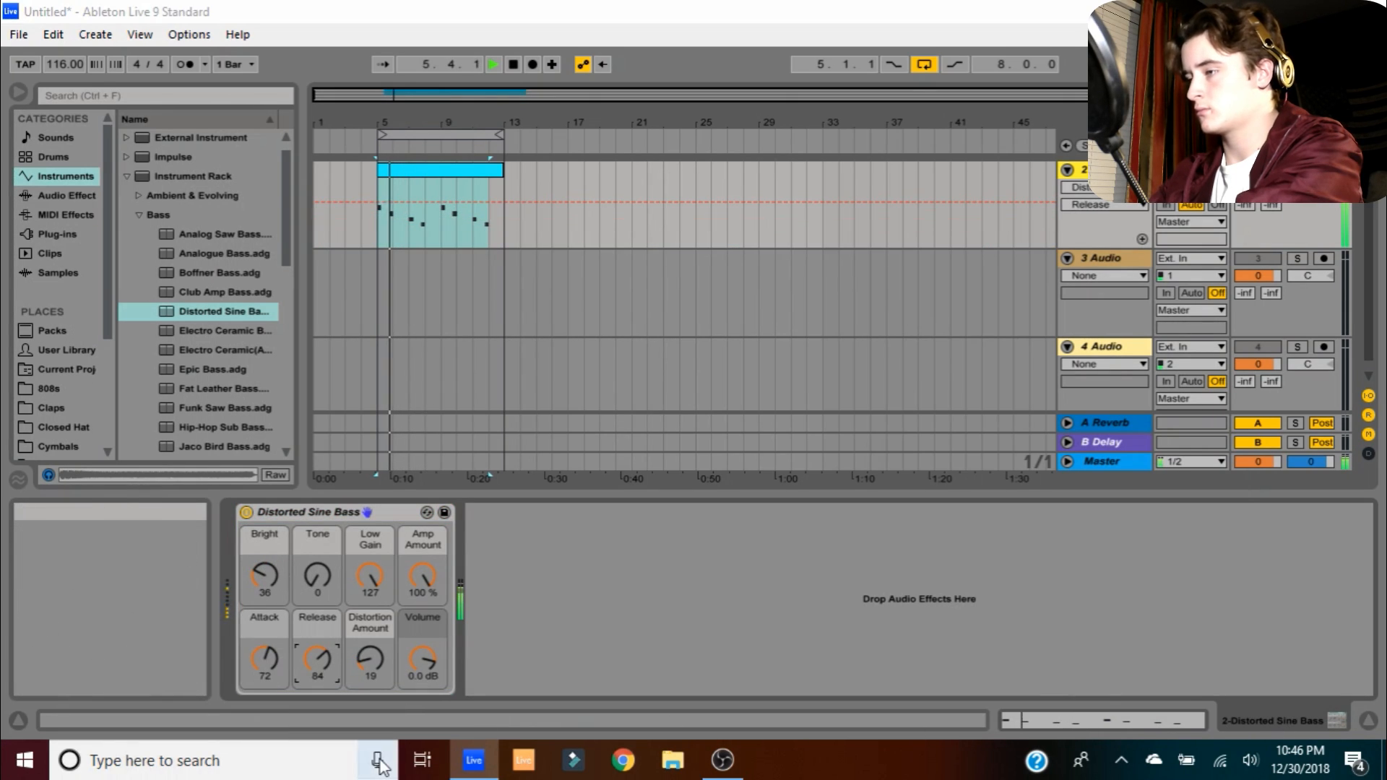
Add a Limiter audio effect after the Distorted Sine Bass instrument
{"action": "left_click", "coordinate": [46, 191]}
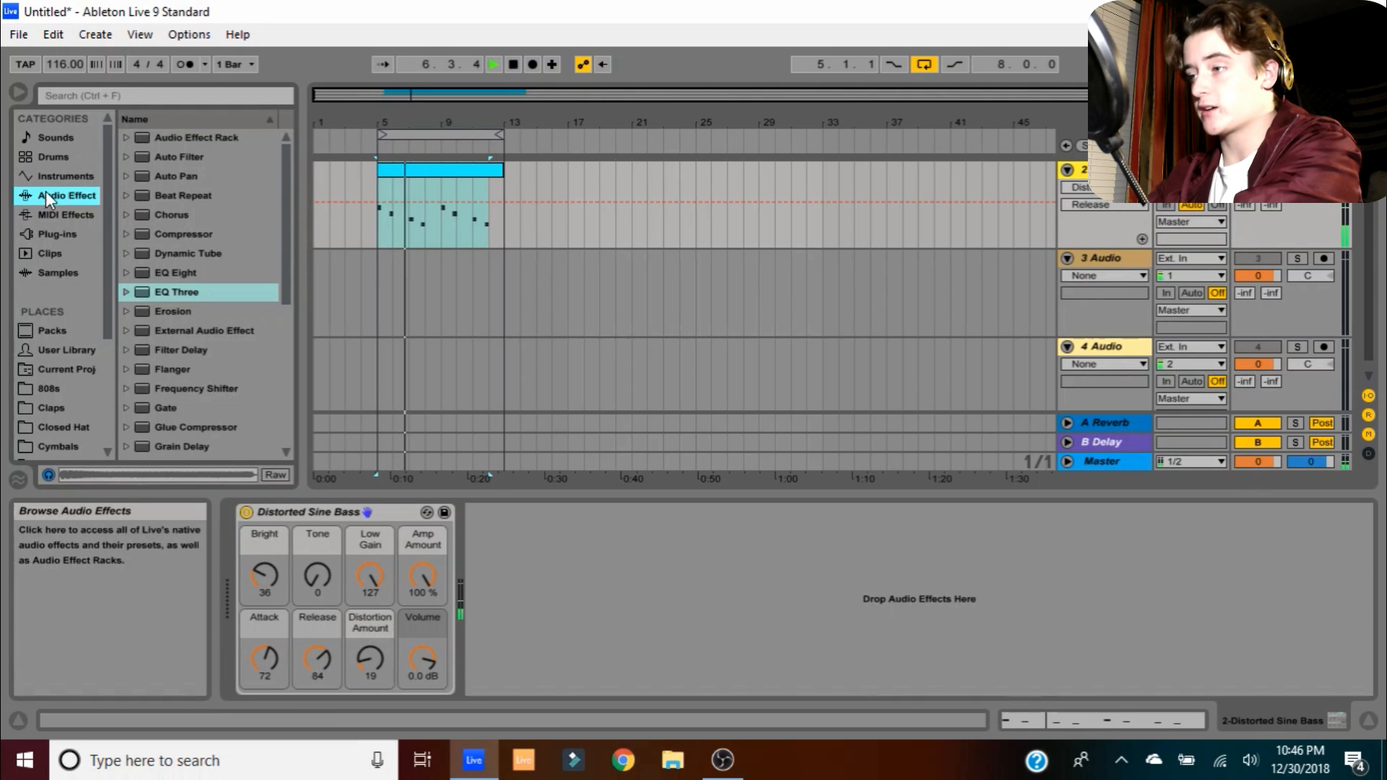
{"action": "scroll", "coordinate": [200, 379], "scroll_direction": "down", "scroll_amount": 4}
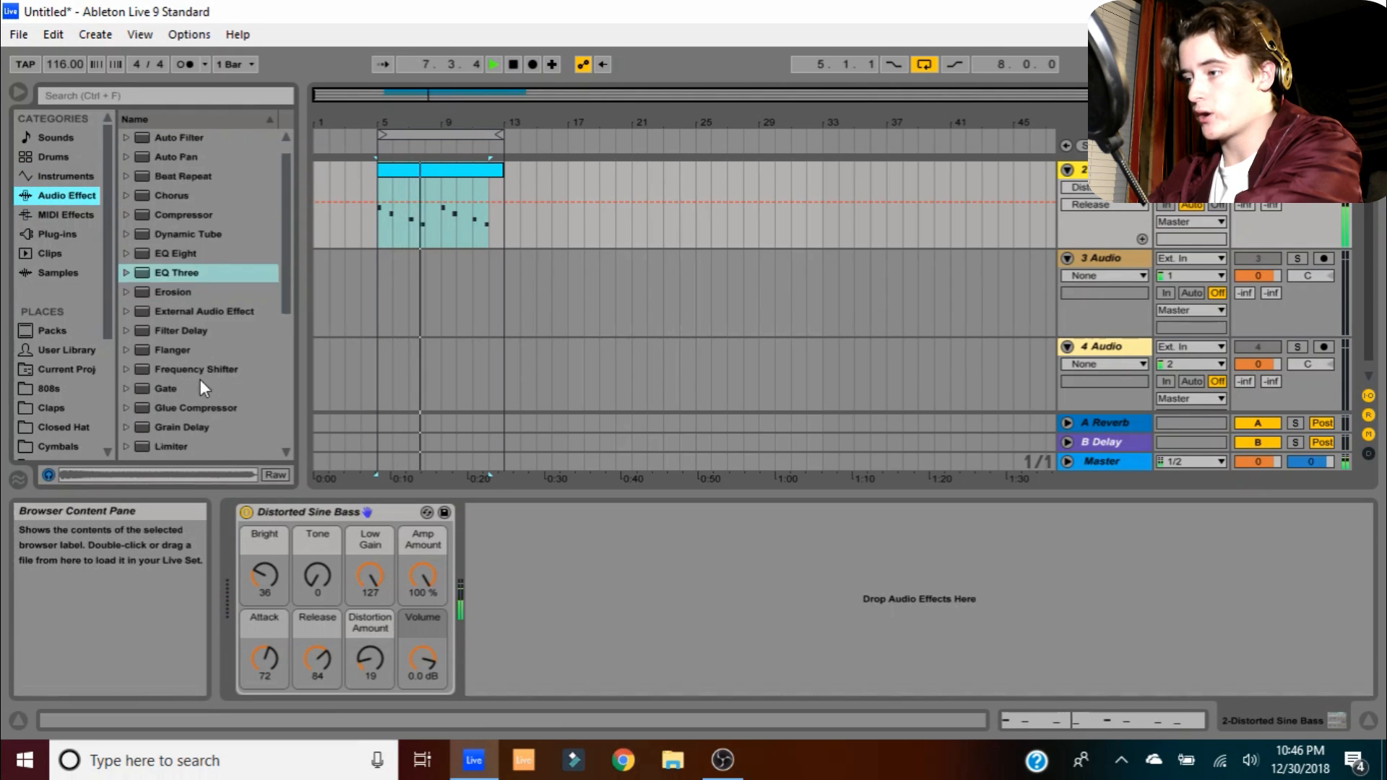
{"action": "left_click", "coordinate": [189, 390]}
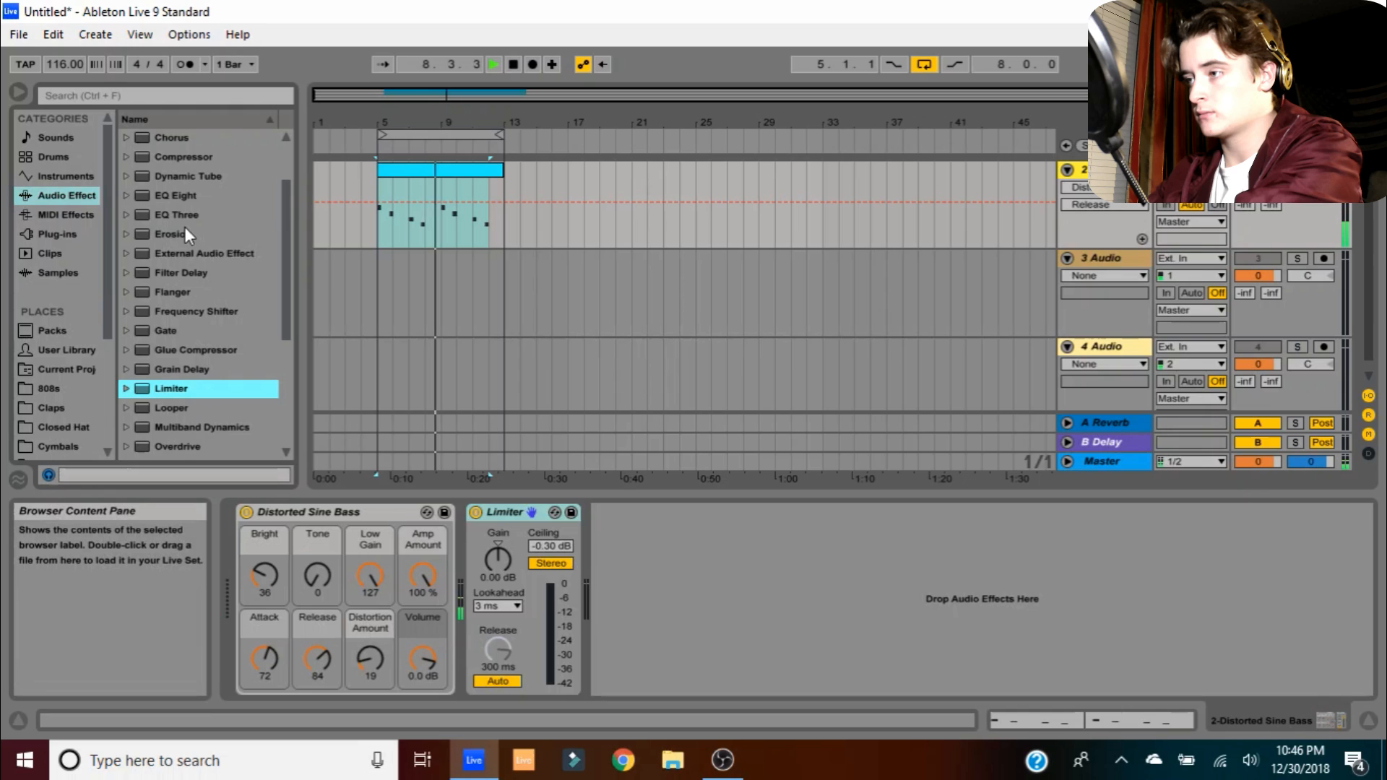
Insert EQ Three between Distorted Sine Bass and the Limiter, with GainHi at -25.4 dB and GainMid at -9.87 dB
{"action": "mouse_move", "coordinate": [179, 213]}
{"action": "left_mouse_down"}
{"action": "mouse_move", "coordinate": [583, 547]}
{"action": "mouse_move", "coordinate": [465, 597]}
{"action": "left_mouse_up"}
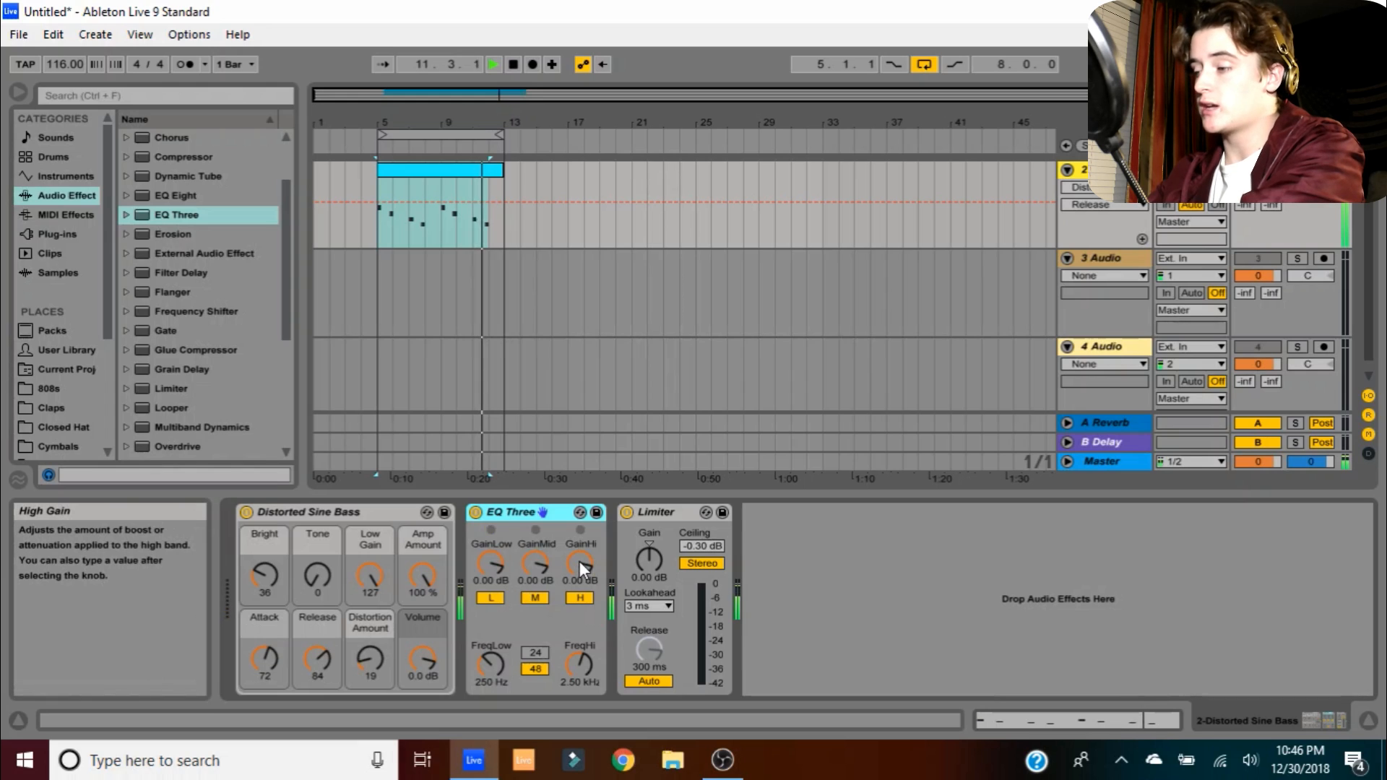
{"action": "left_click_drag", "start_coordinate": [579, 562], "coordinate": [579, 607]}
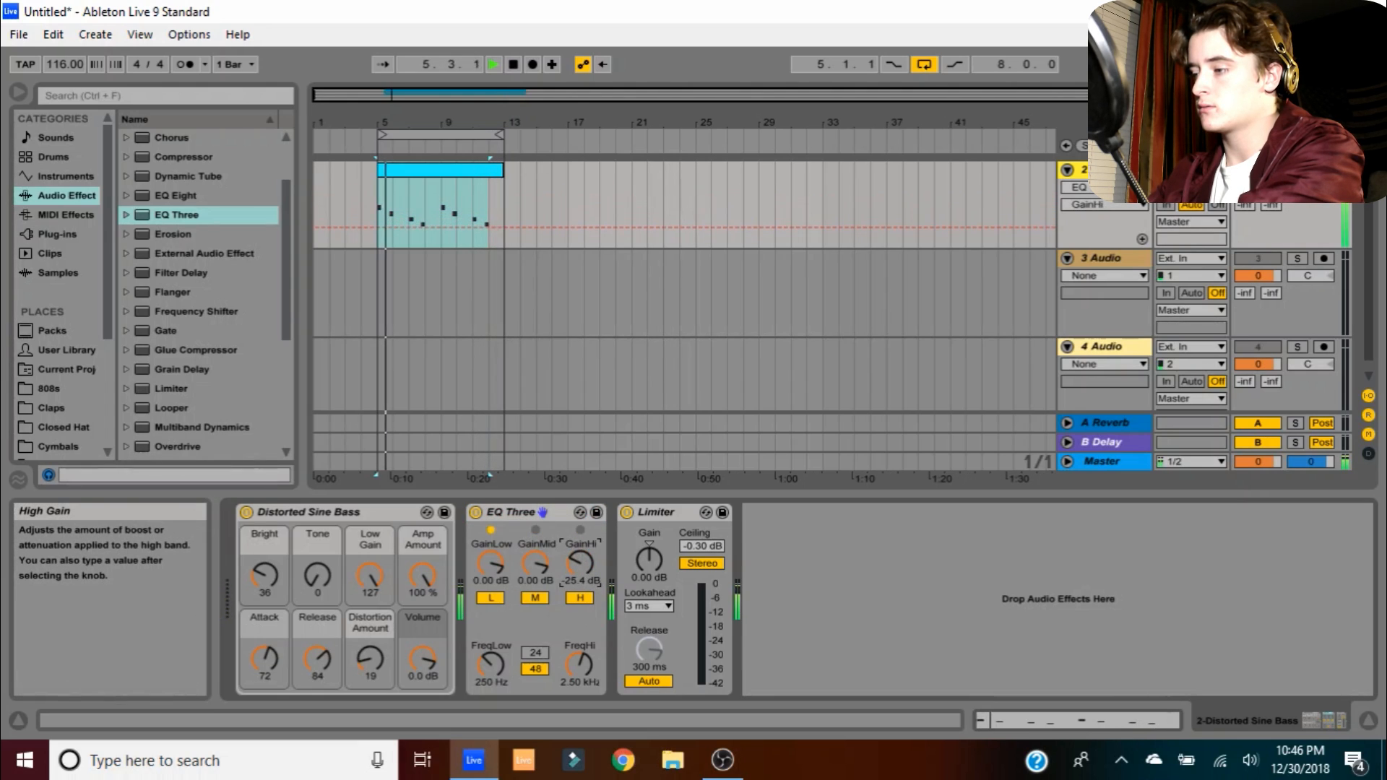
{"action": "mouse_move", "coordinate": [541, 561]}
{"action": "left_mouse_down"}
{"action": "mouse_move", "coordinate": [540, 582]}
{"action": "mouse_move", "coordinate": [533, 553]}
{"action": "left_mouse_up"}
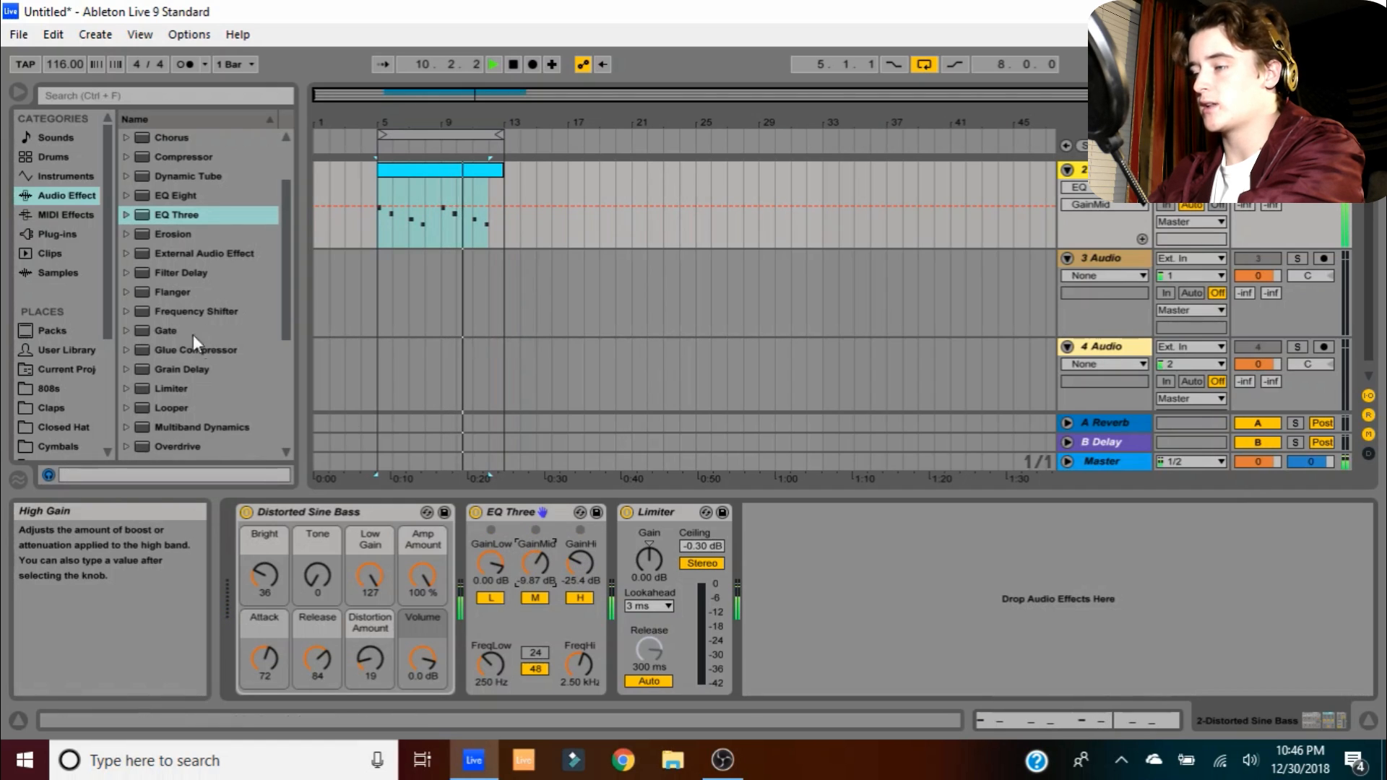
Insert a Reverb audio effect between Distorted Sine Bass and EQ Three on the bass track
{"action": "left_click", "coordinate": [75, 179]}
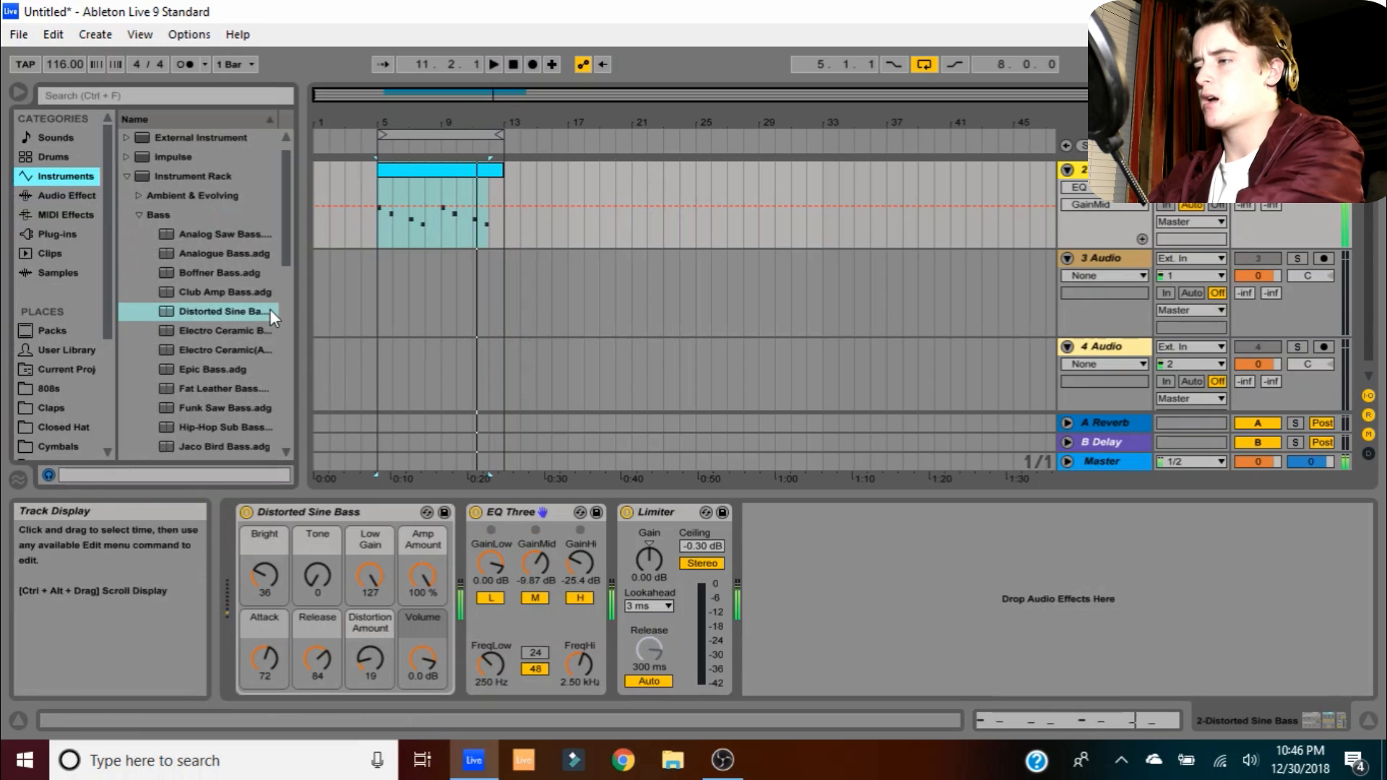
{"action": "left_click", "coordinate": [64, 197]}
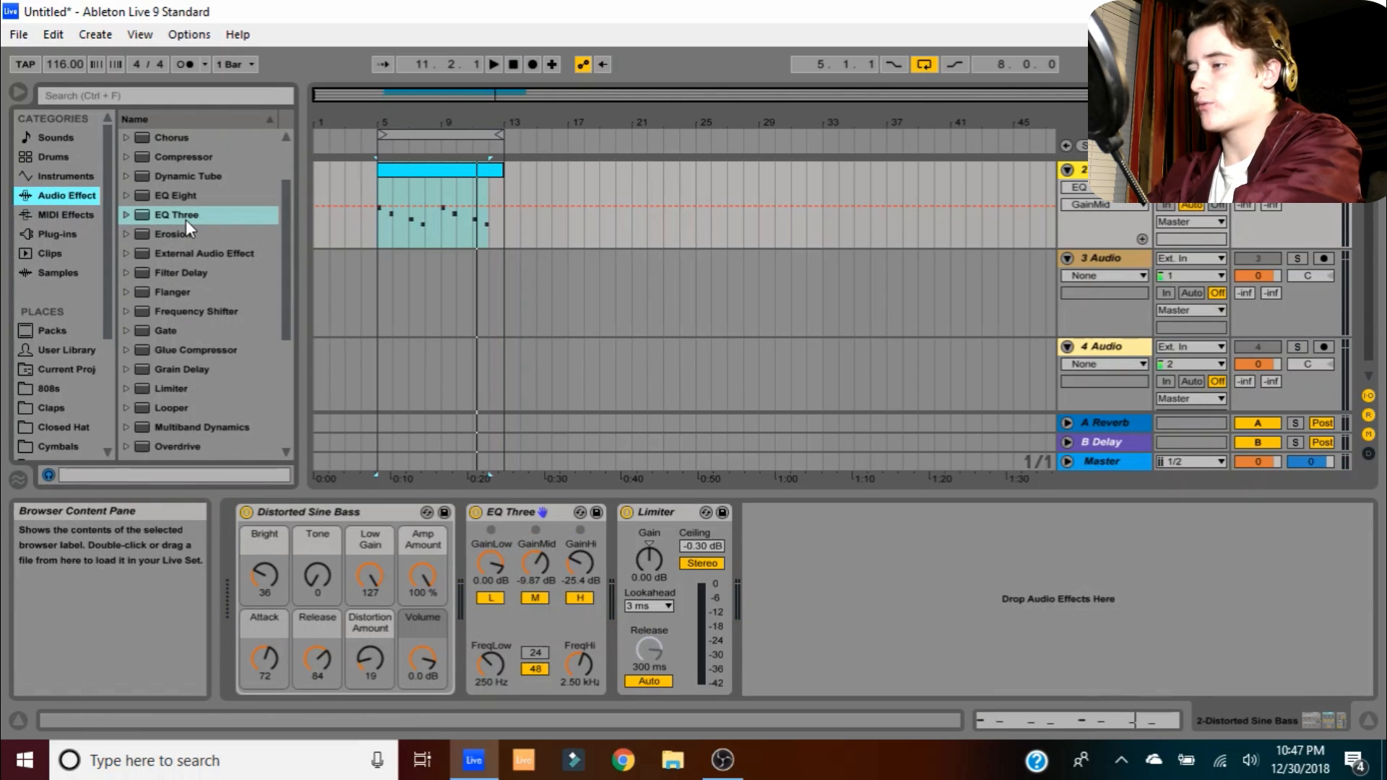
{"action": "scroll", "coordinate": [140, 309], "scroll_direction": "down", "scroll_amount": 2}
{"action": "scroll", "coordinate": [201, 314], "scroll_direction": "down", "scroll_amount": 5}
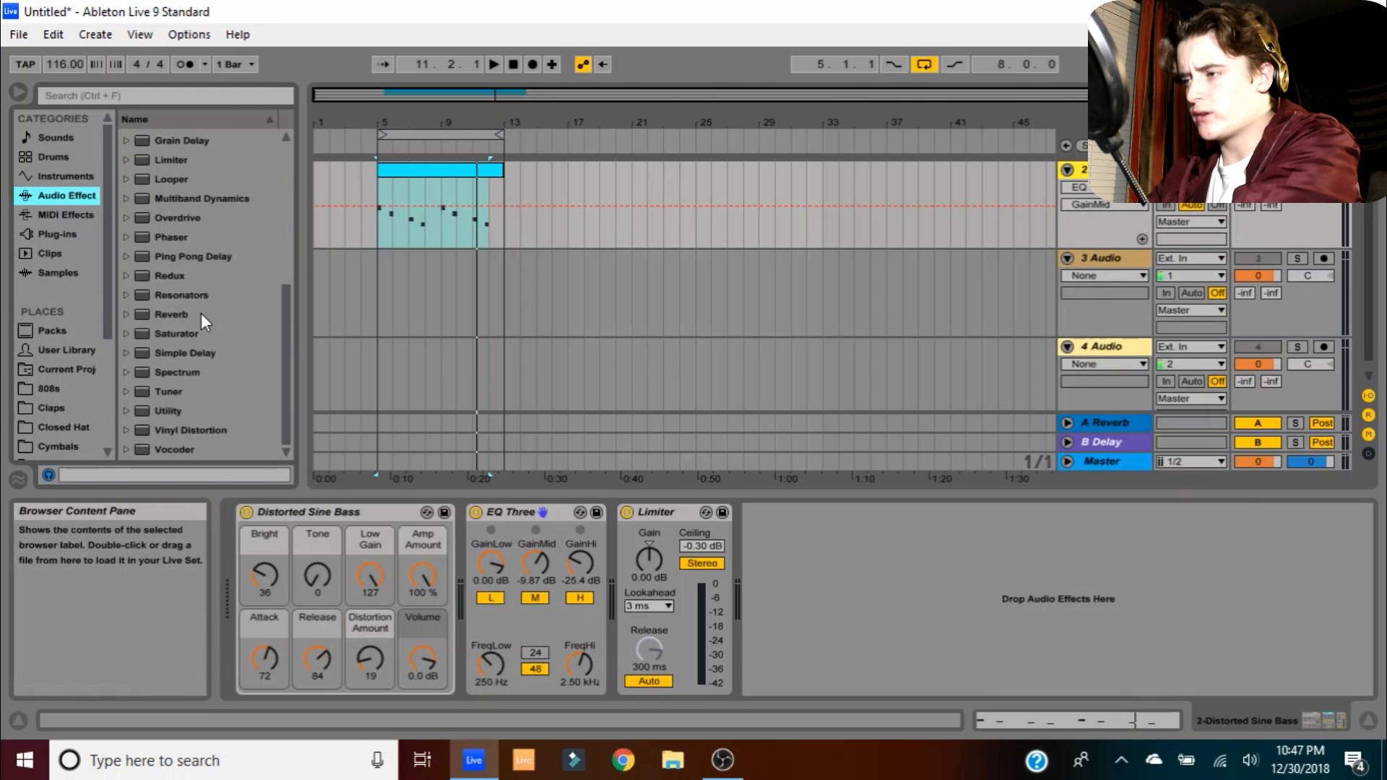
{"action": "left_click_drag", "start_coordinate": [169, 310], "coordinate": [491, 555]}
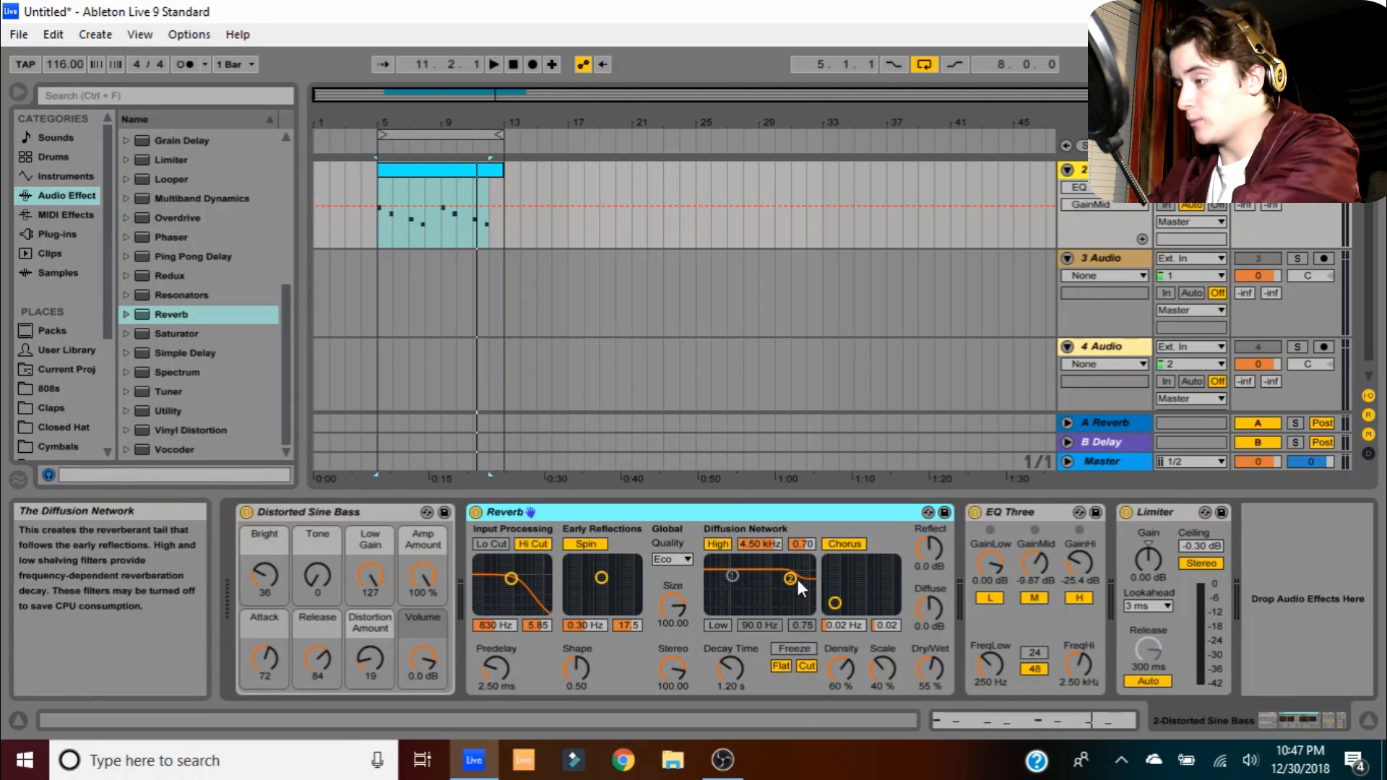
Lower the Reverb's Diffusion Network high filter to 494 Hz and 0.27, and turn off Hi Cut and Spin
{"action": "left_click_drag", "start_coordinate": [790, 578], "coordinate": [757, 605]}
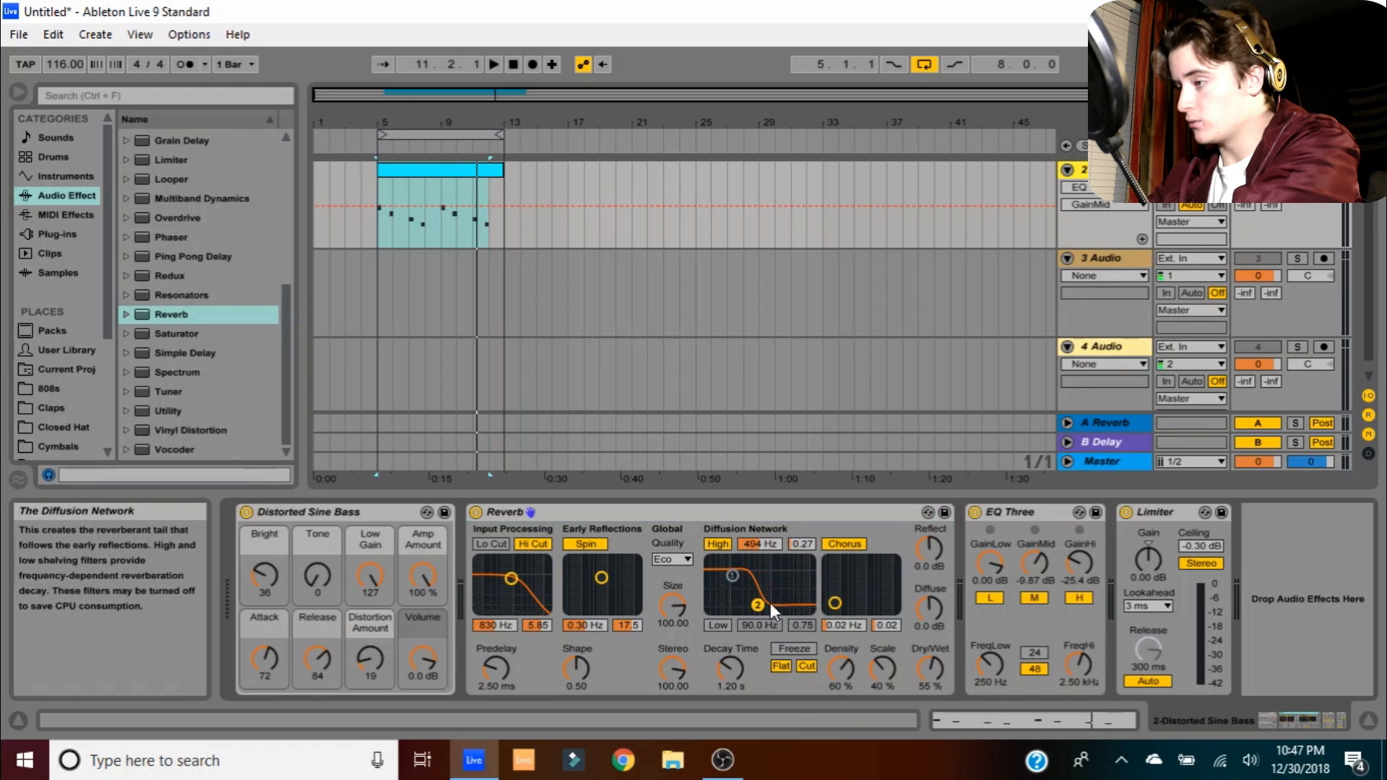
{"action": "left_click", "coordinate": [538, 546]}
{"action": "left_click", "coordinate": [587, 544]}
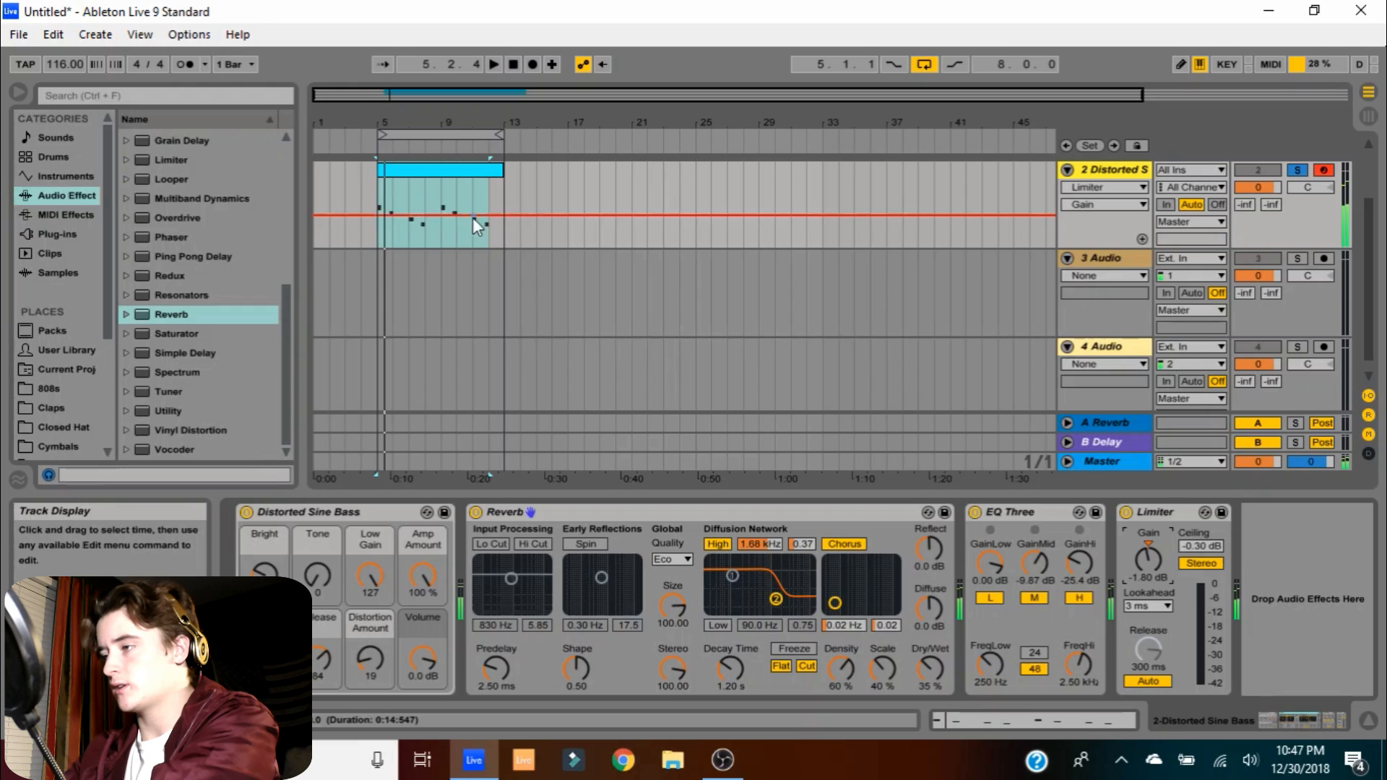
Unsolo the Distorted Sine Bass track and play it together with the Grand Piano
{"action": "scroll", "coordinate": [473, 218], "scroll_direction": "up", "scroll_amount": 2}
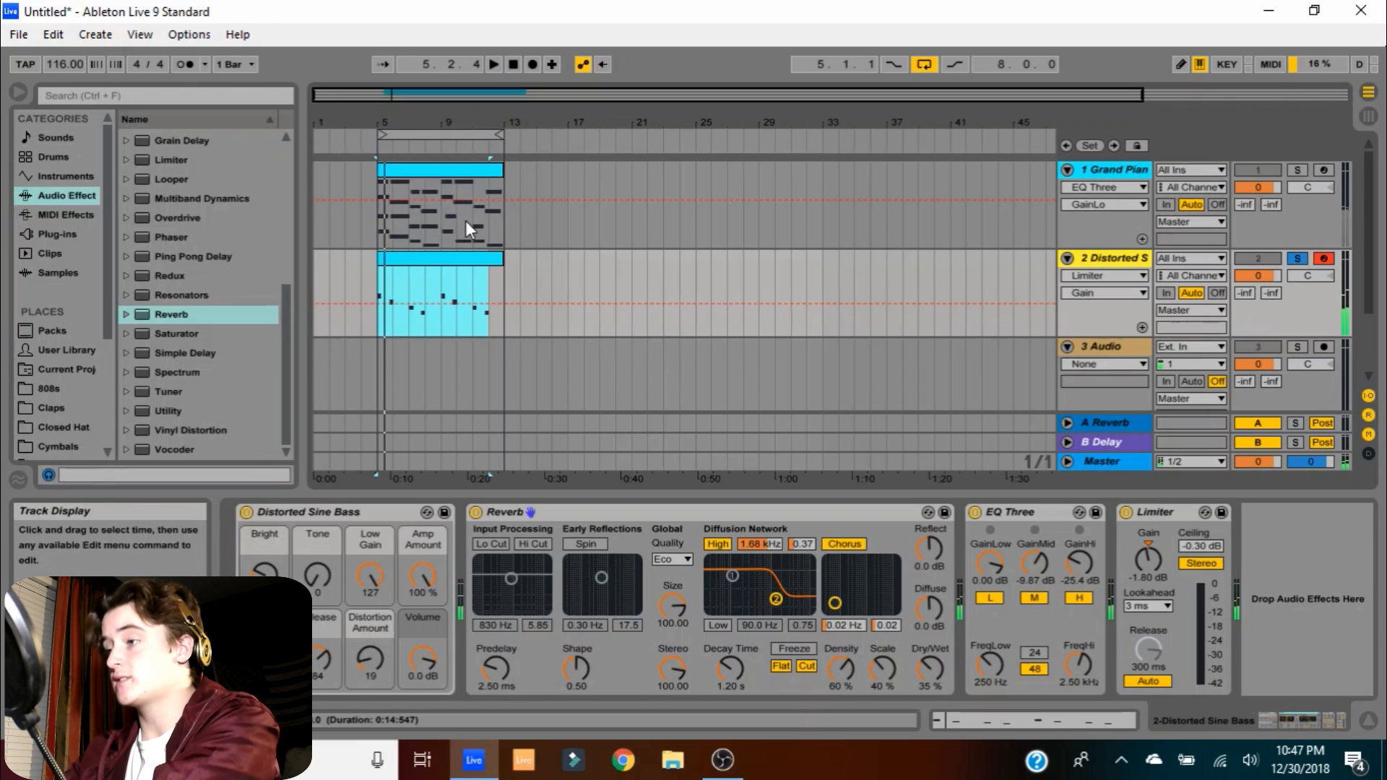
{"action": "left_click", "coordinate": [1297, 258]}
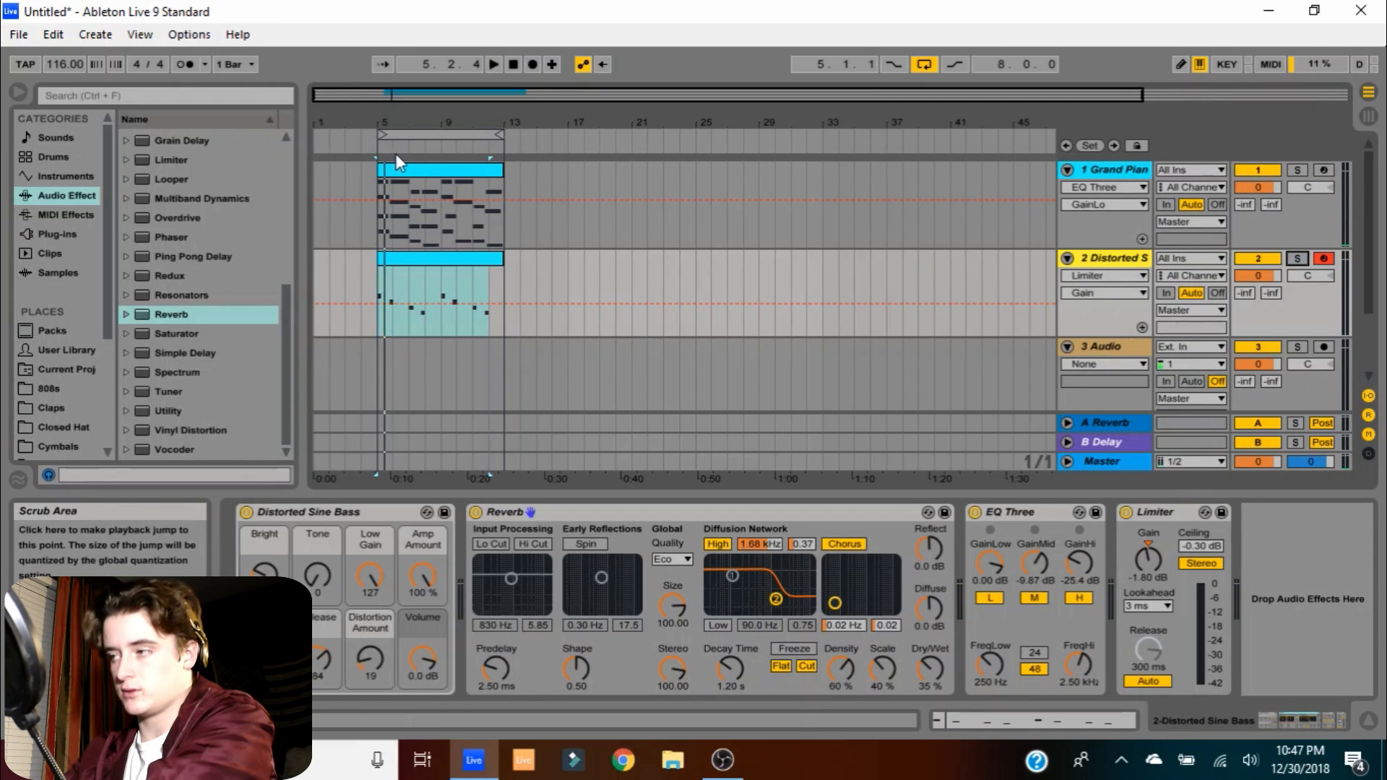
{"action": "left_click", "coordinate": [510, 321]}
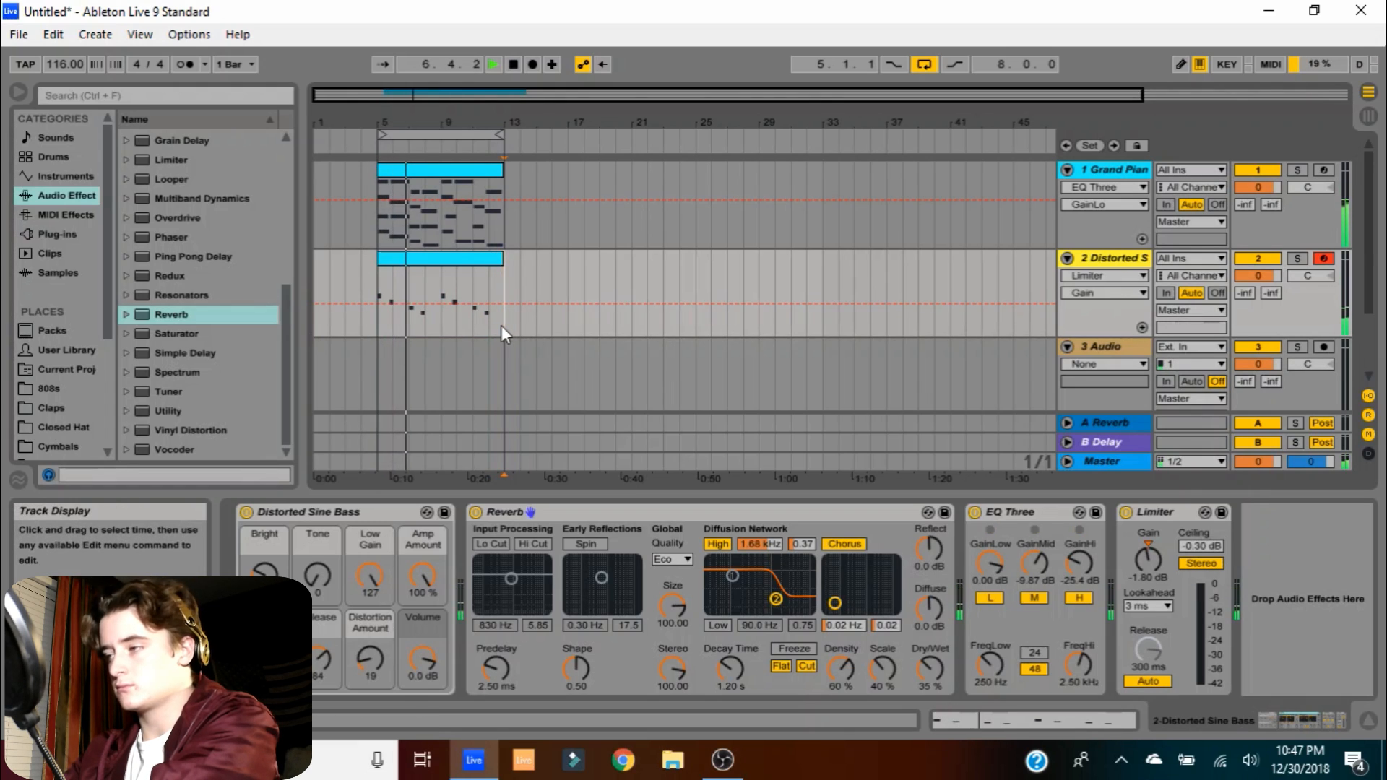
{"action": "key", "text": "space"}
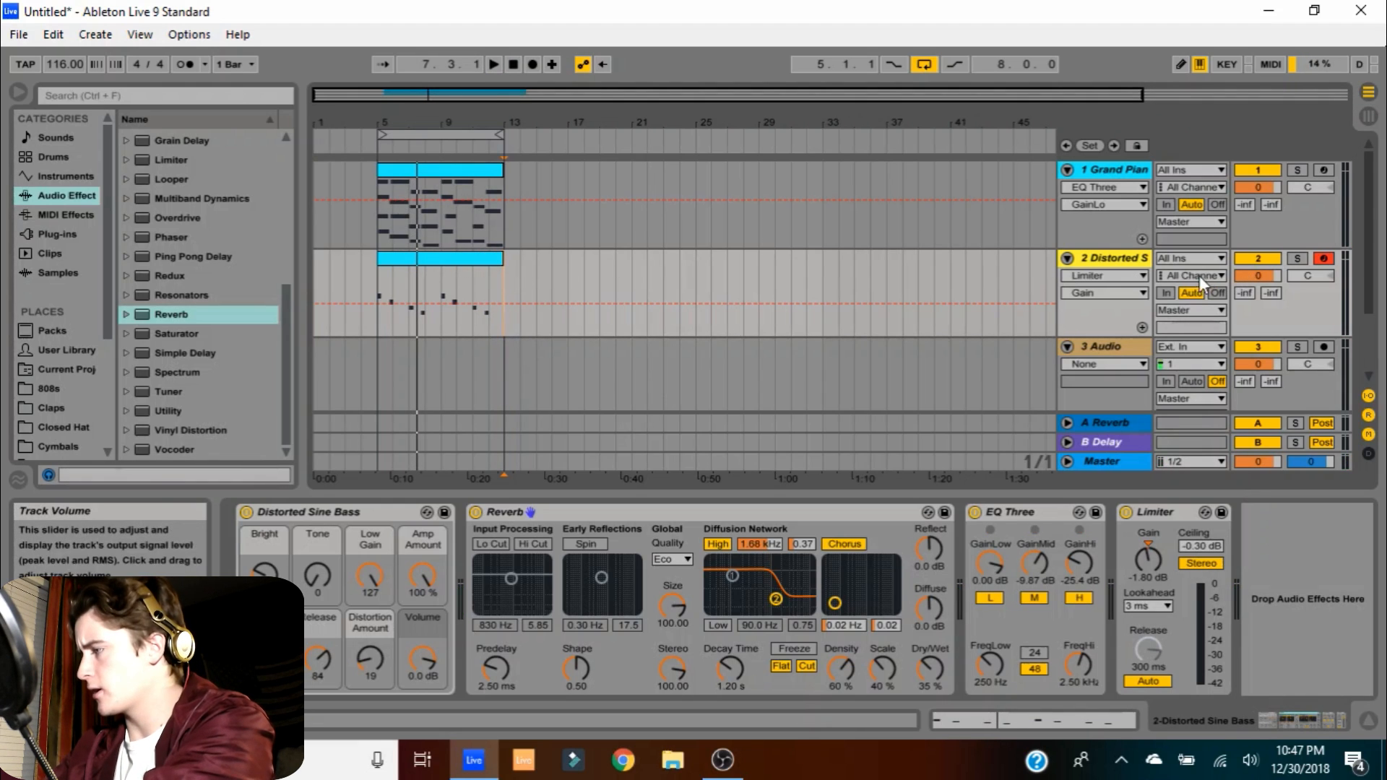
Insert a new MIDI track below the bass track and load an empty Drum Rack on it
{"action": "key", "text": "ctrl+t"}
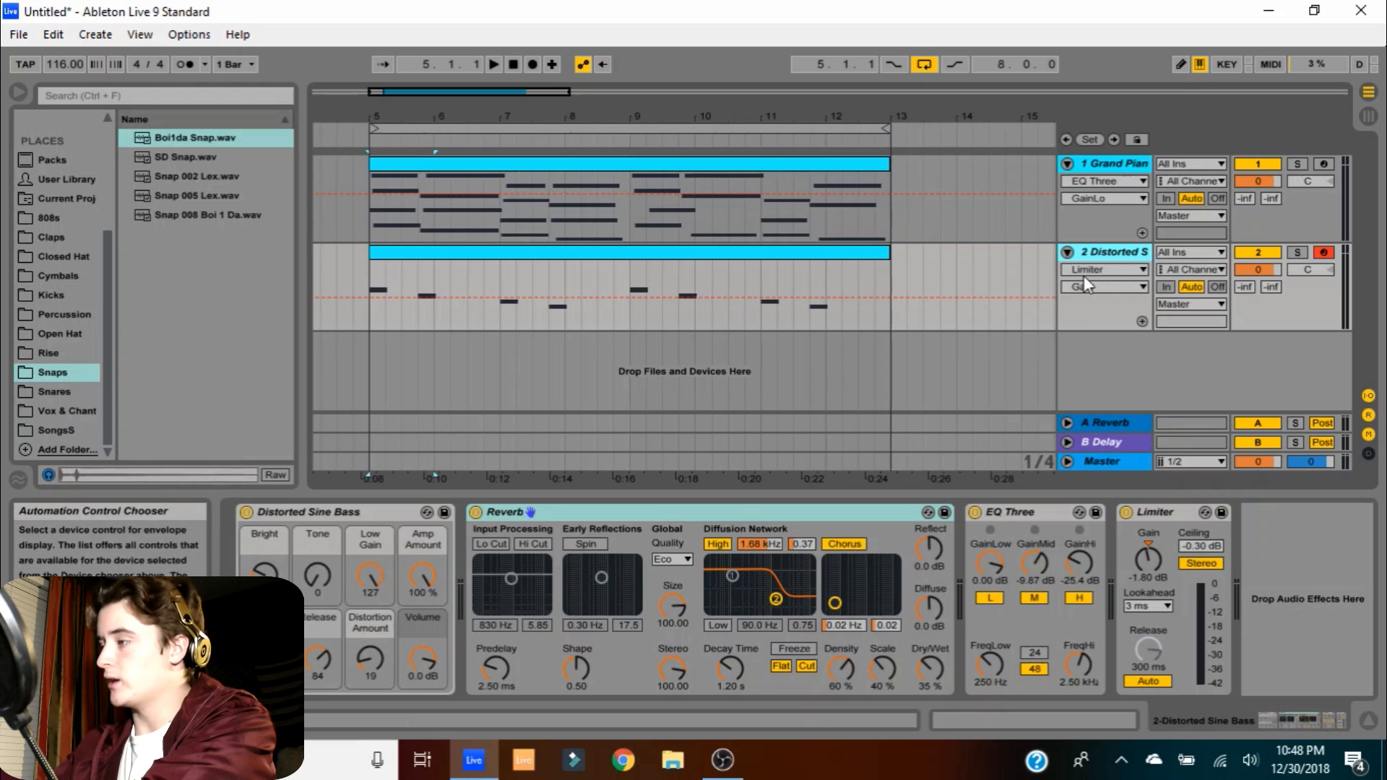
{"action": "right_click", "coordinate": [1086, 353]}
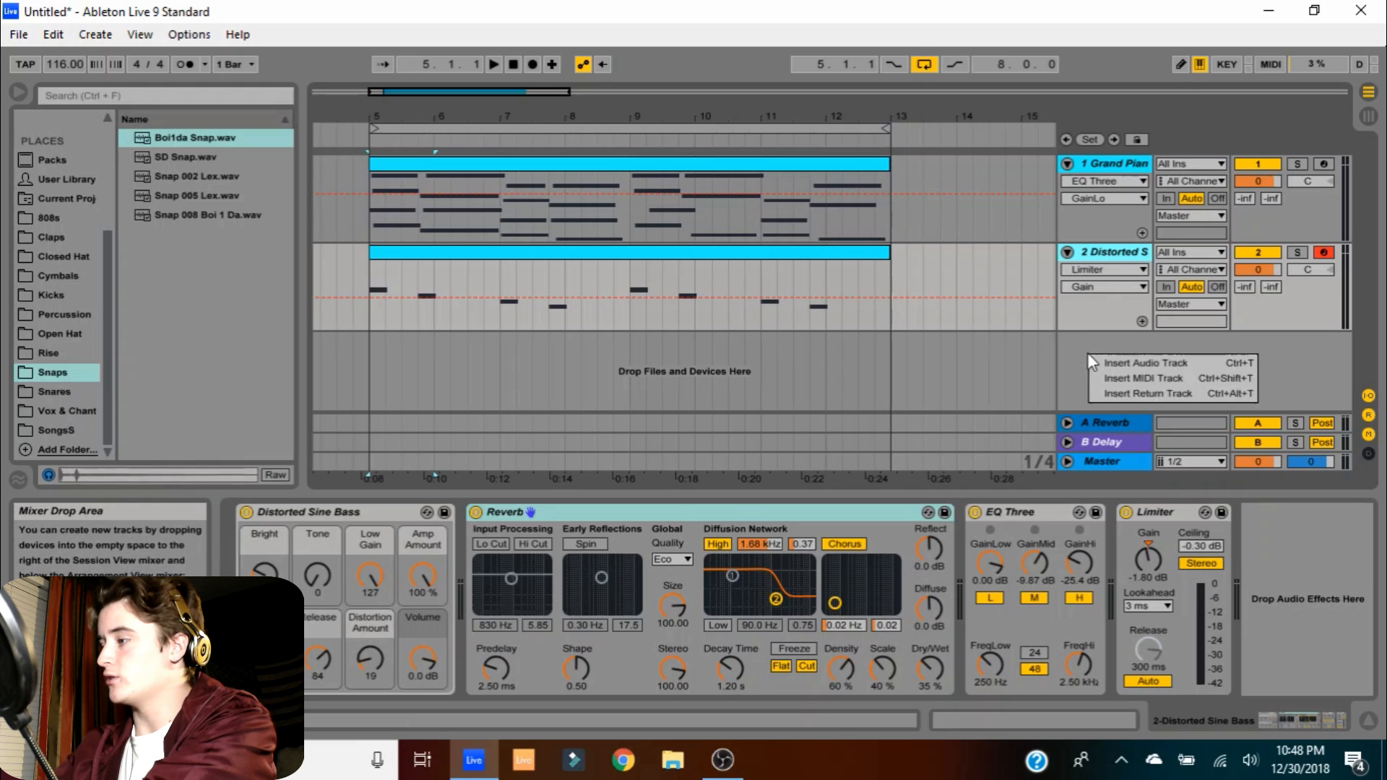
{"action": "left_click", "coordinate": [1137, 383]}
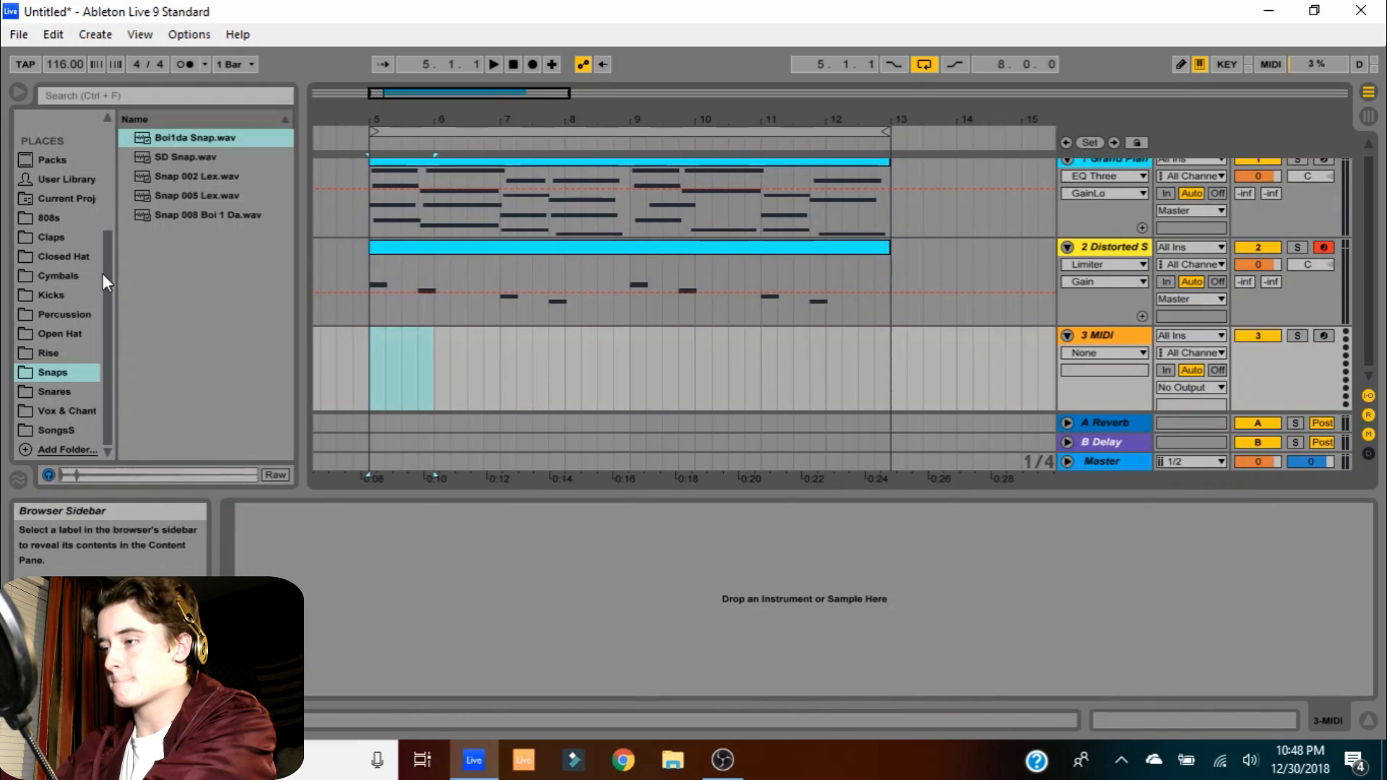
{"action": "left_click_drag", "start_coordinate": [107, 273], "coordinate": [112, 123]}
{"action": "left_click", "coordinate": [54, 173]}
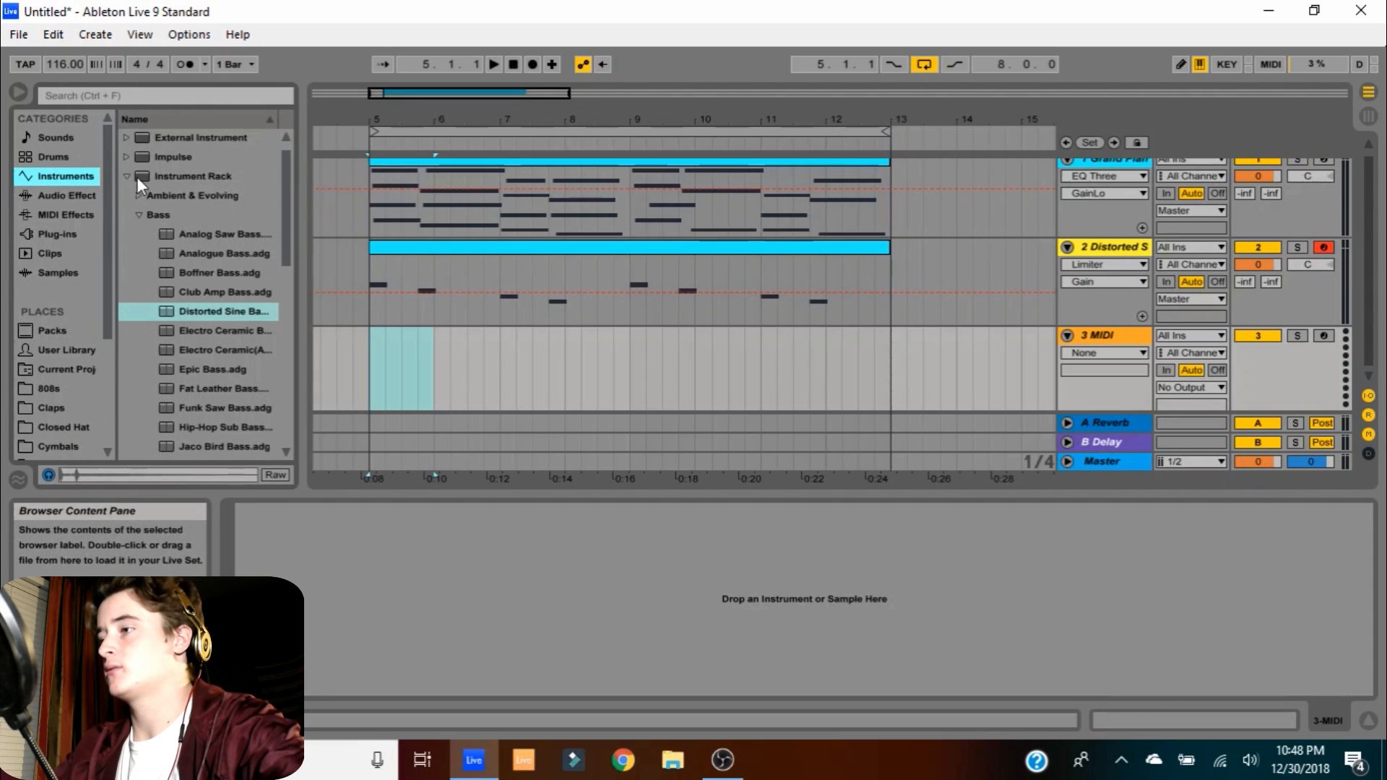
{"action": "left_click", "coordinate": [124, 178]}
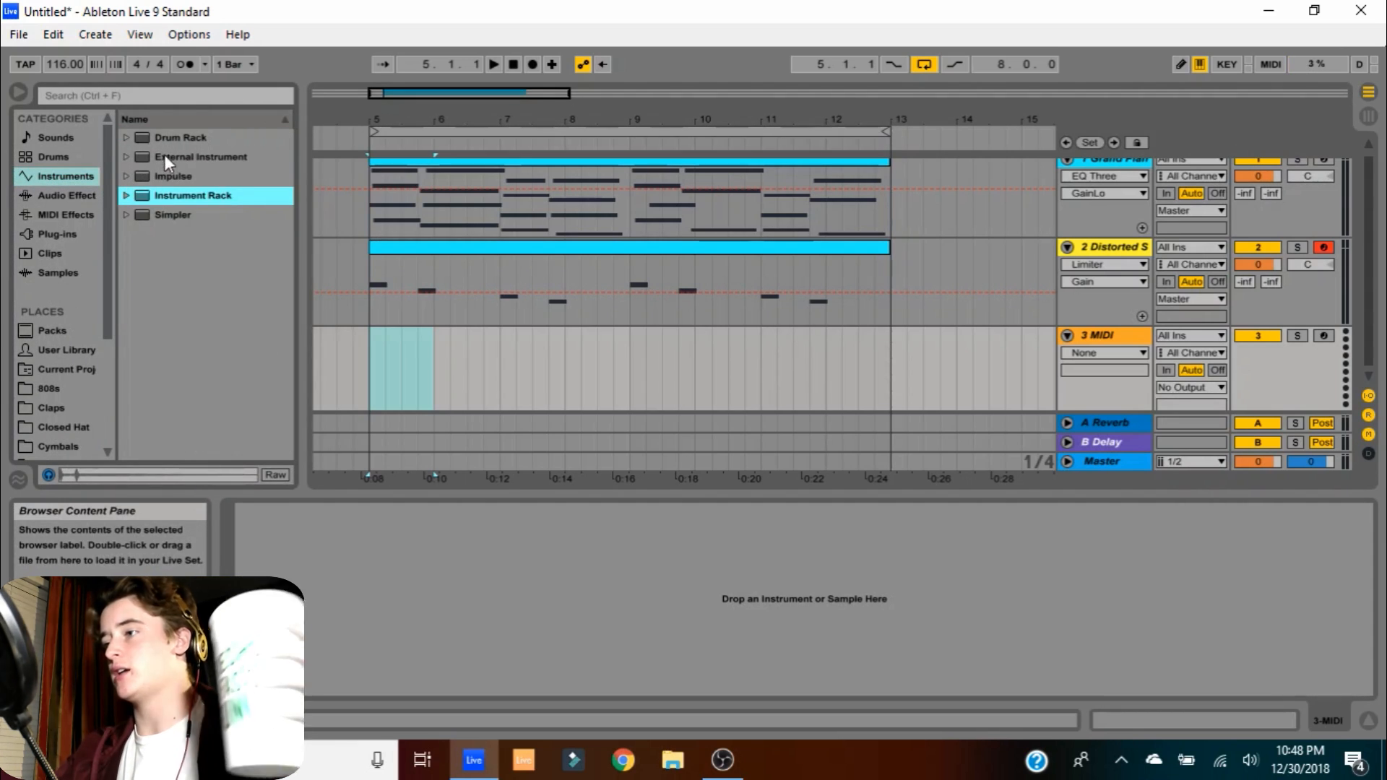
{"action": "double_click", "coordinate": [172, 135]}
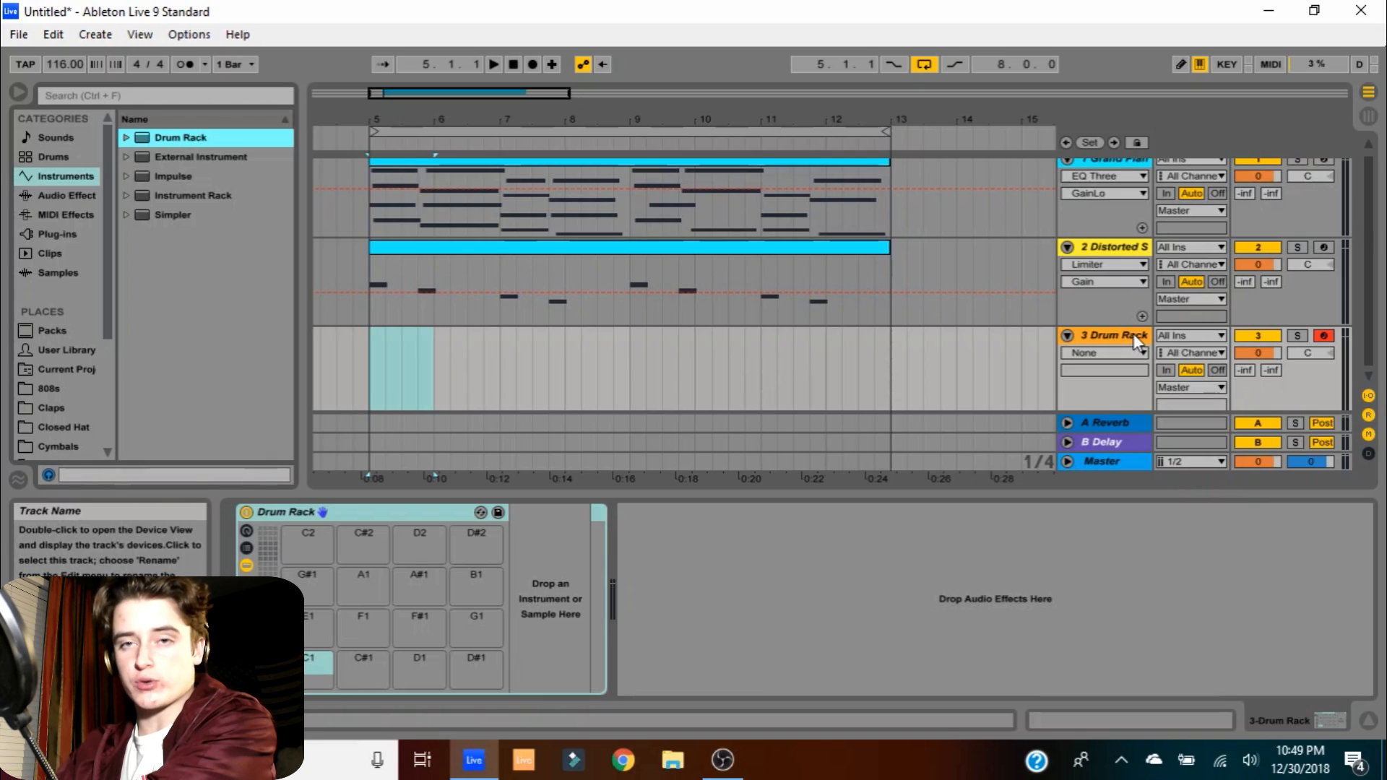
Load Boi1da Snap.wav from the Snaps folder onto the Drum Rack's C1 pad
{"action": "scroll", "coordinate": [51, 403], "scroll_direction": "down", "scroll_amount": 3}
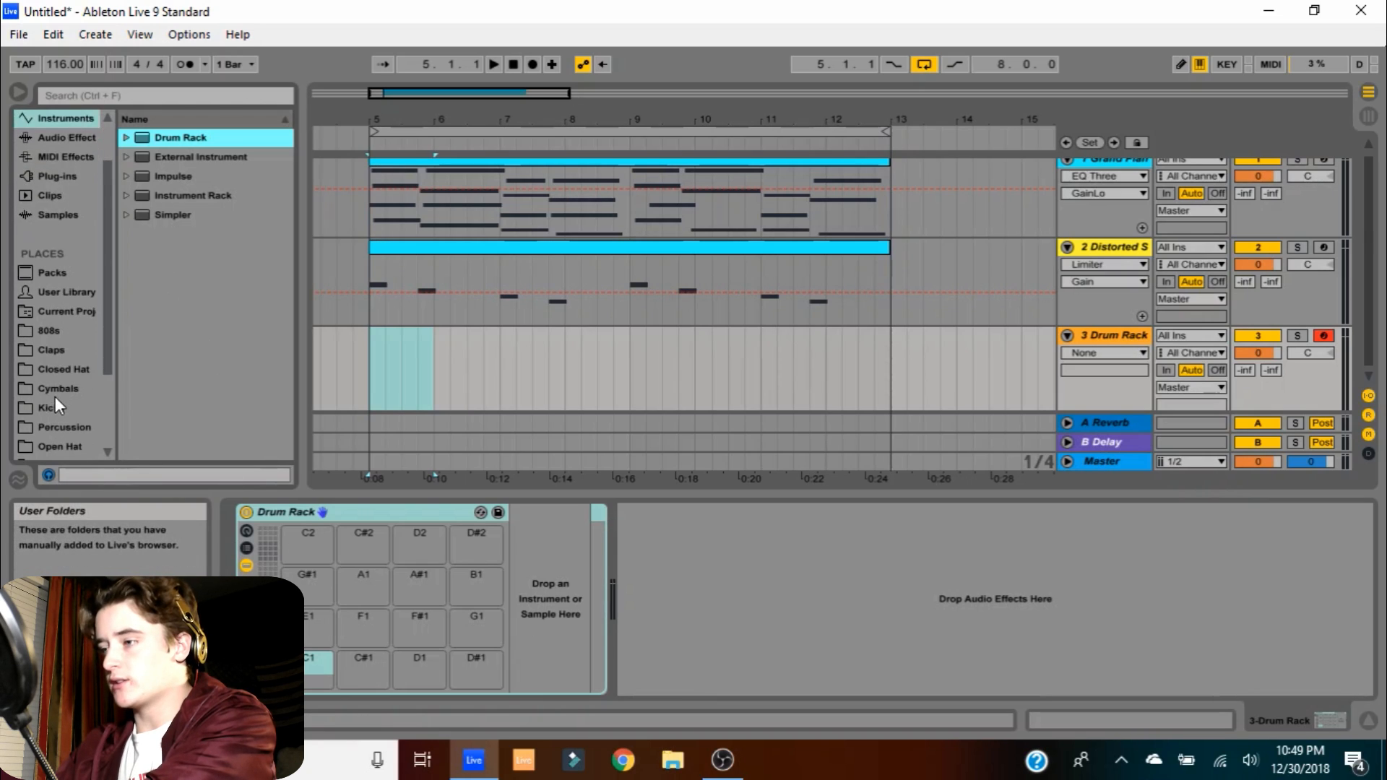
{"action": "left_click", "coordinate": [72, 371]}
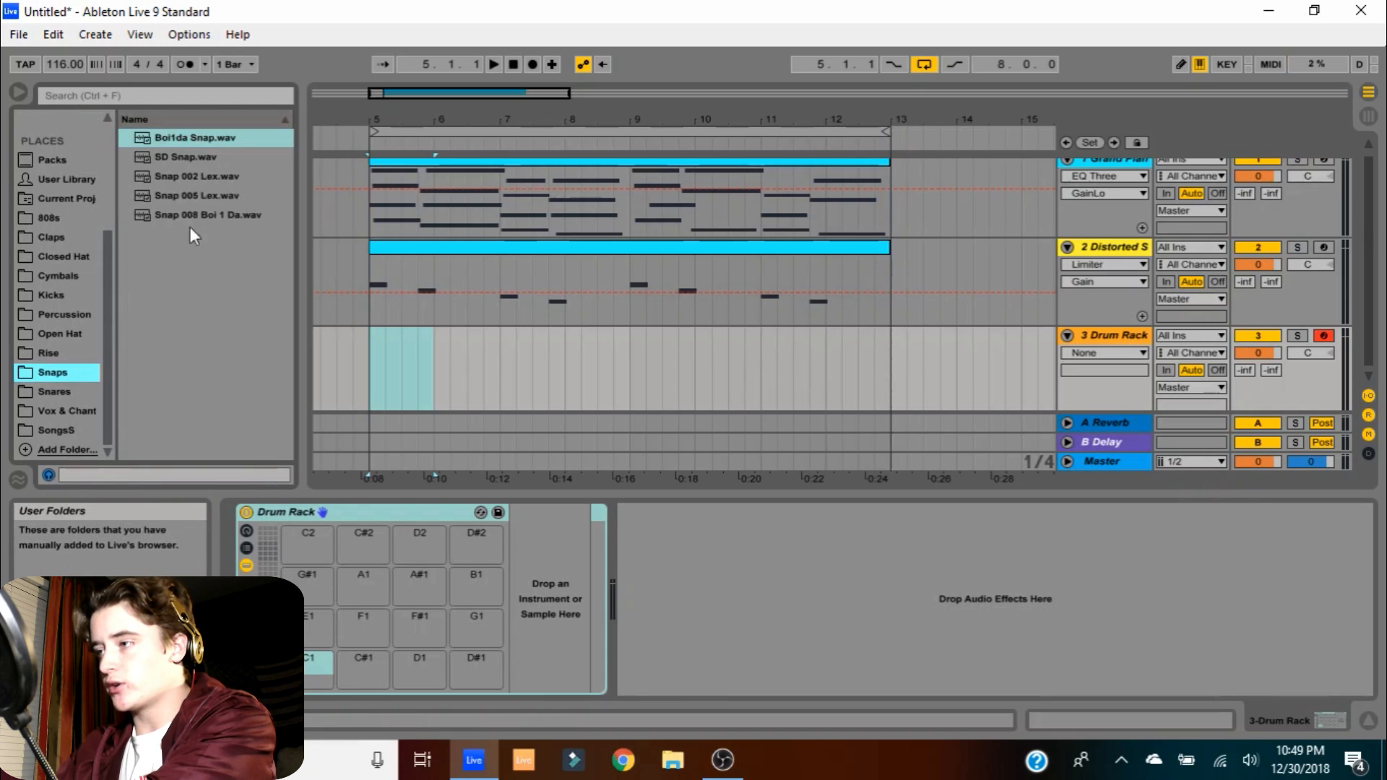
{"action": "left_click_drag", "start_coordinate": [188, 135], "coordinate": [320, 663]}
Create an empty eight-bar MIDI clip on the Drum Rack track from bar 5 to 13 and open its notes
{"action": "left_click_drag", "start_coordinate": [366, 361], "coordinate": [912, 372]}
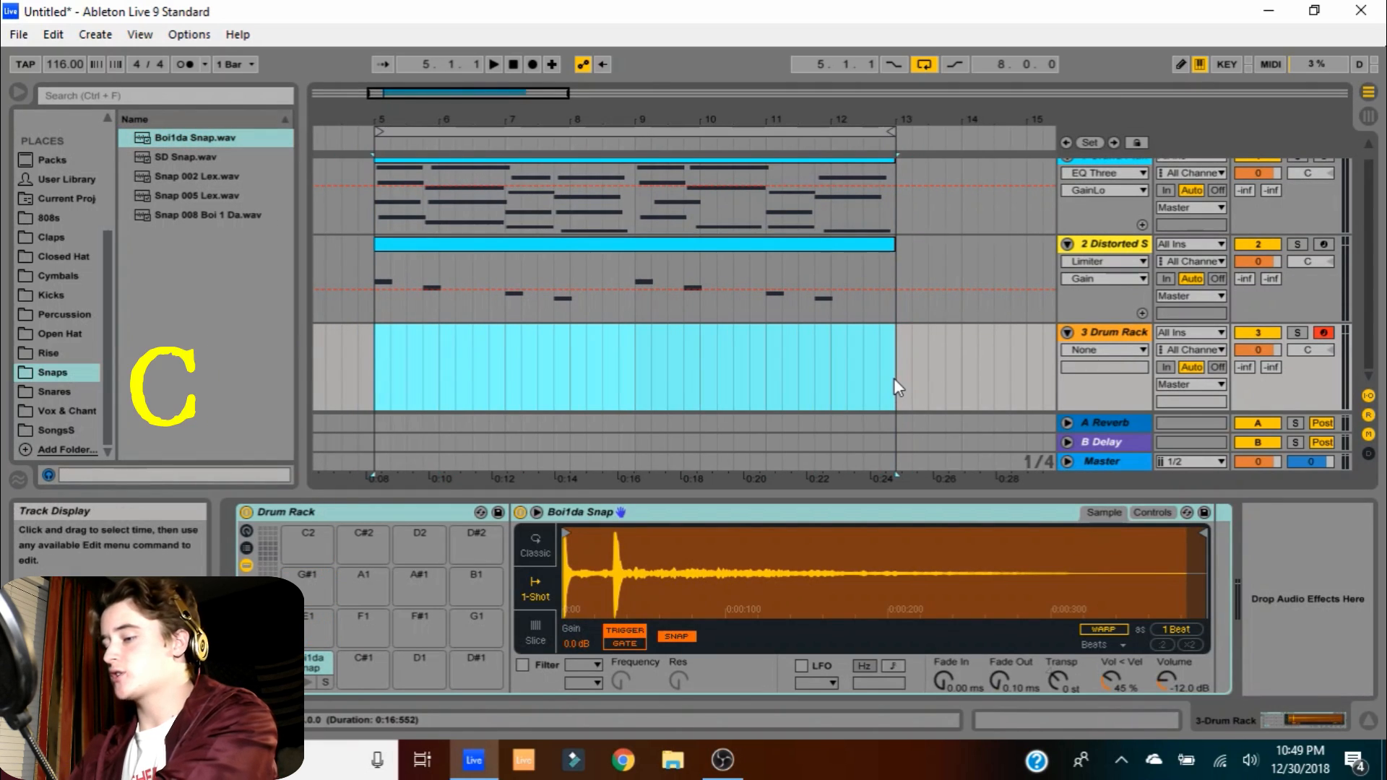
{"action": "key", "text": "ctrl+shift+m"}
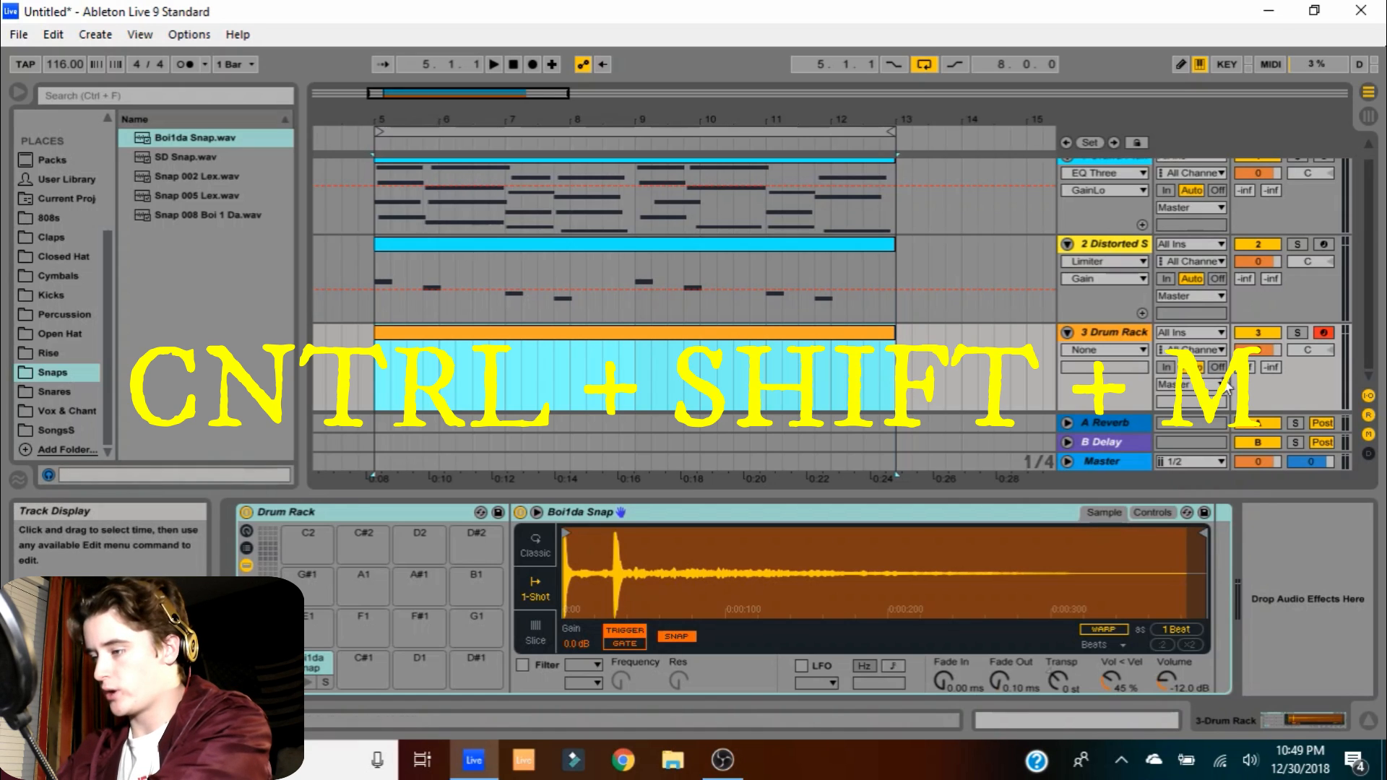
{"action": "left_click", "coordinate": [1061, 720]}
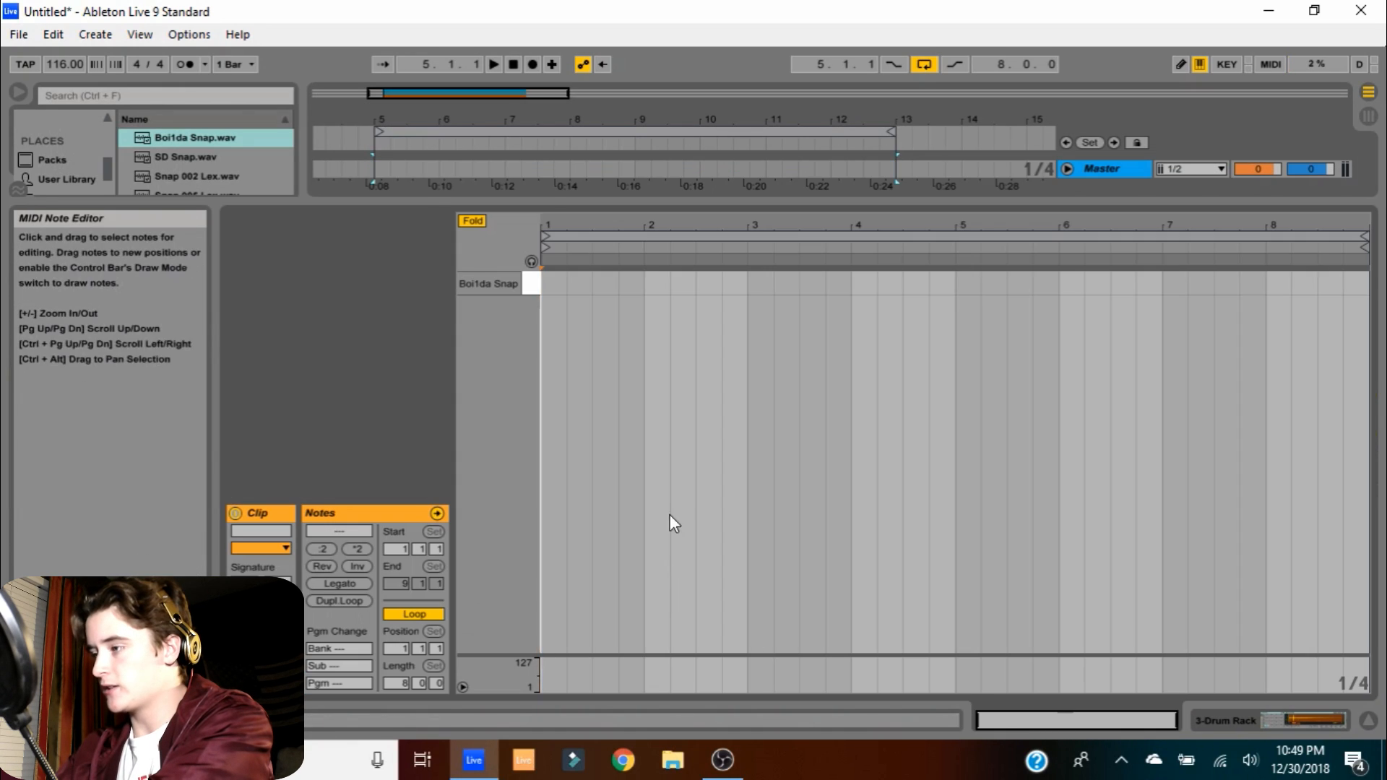
Add a Boi1da Snap note on beat 3 of the clip's first bar and duplicate it into all eight bars
{"action": "double_click", "coordinate": [592, 282]}
{"action": "left_click_drag", "start_coordinate": [637, 281], "coordinate": [474, 254]}
{"action": "key", "text": "ctrl+d"}
{"action": "key", "text": "ctrl+d"}
{"action": "key", "text": "ctrl+d"}
{"action": "key", "text": "ctrl+d"}
{"action": "key", "text": "ctrl+d"}
{"action": "key", "text": "ctrl+d"}
{"action": "key", "text": "ctrl+d"}
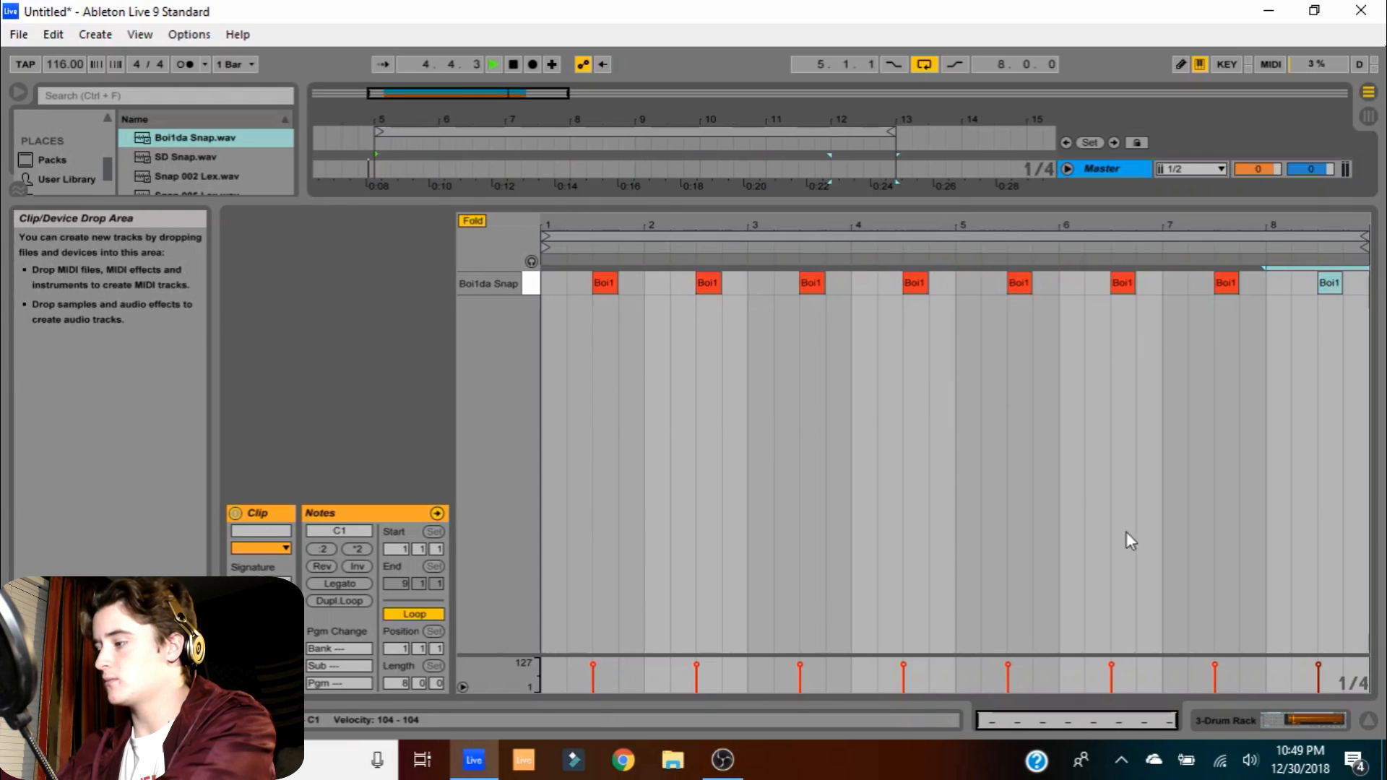
Play the snaps with the piano and bass, and reduce the height of the drum clip's note editor
{"action": "key", "text": "space"}
{"action": "left_click", "coordinate": [1370, 721]}
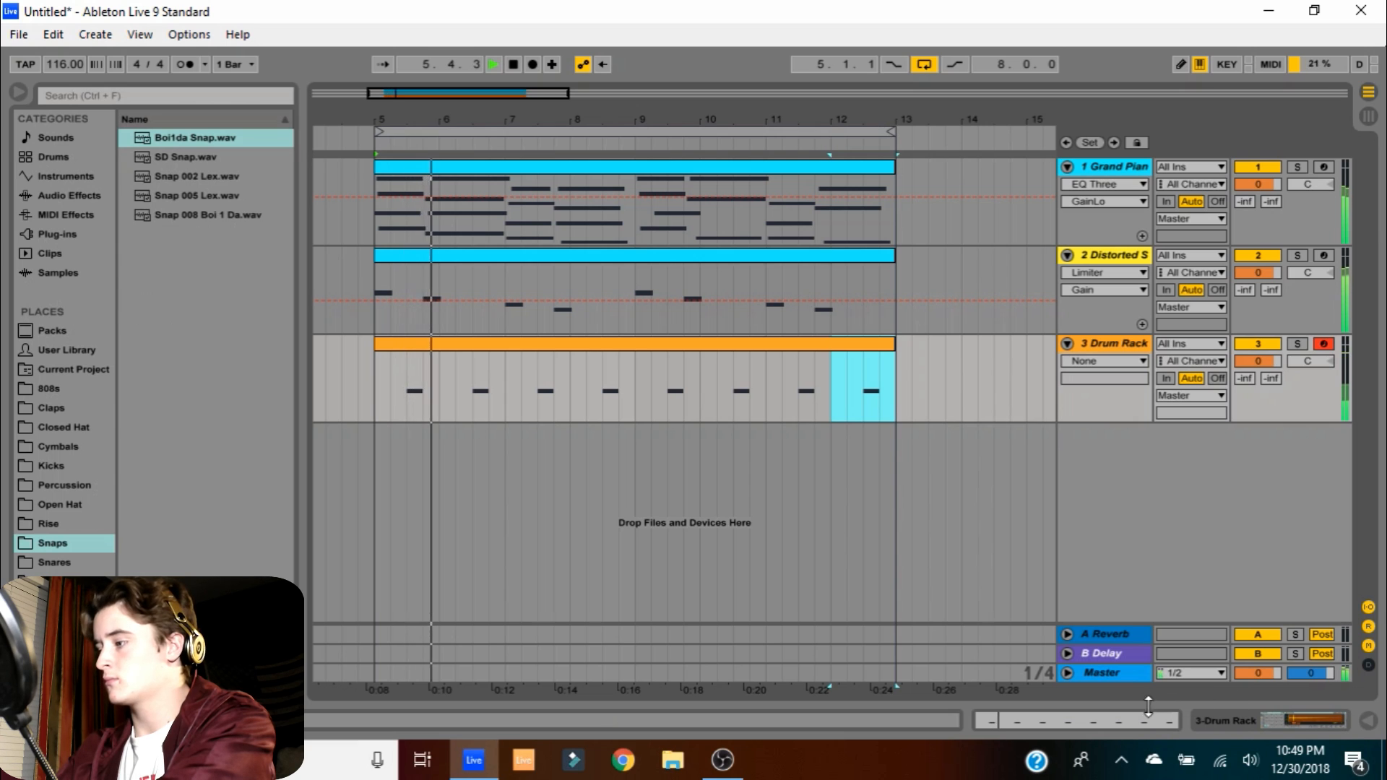
{"action": "left_click", "coordinate": [1127, 719]}
{"action": "left_click_drag", "start_coordinate": [752, 201], "coordinate": [742, 503]}
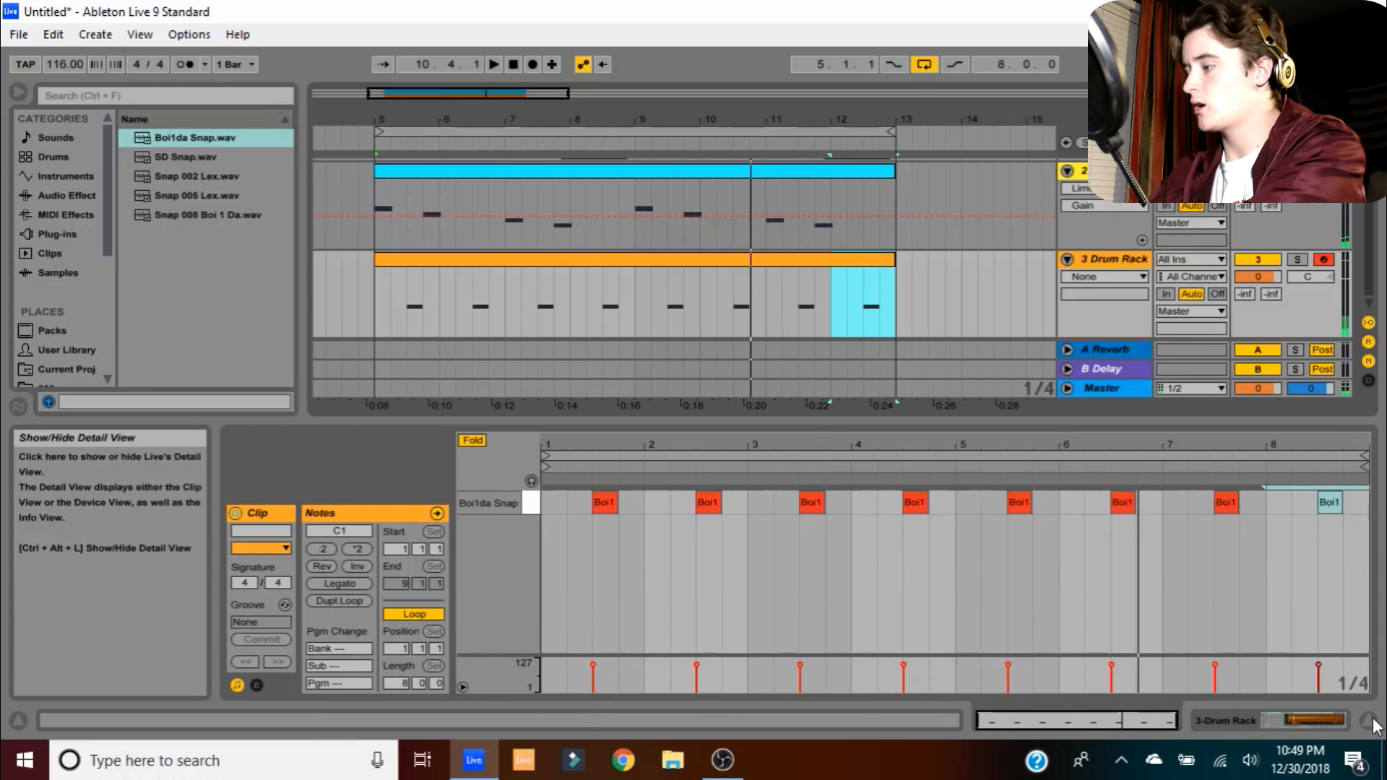
Show the Drum Rack's devices and load a second copy of Boi1da Snap.wav onto pad C#1
{"action": "left_click", "coordinate": [1368, 720]}
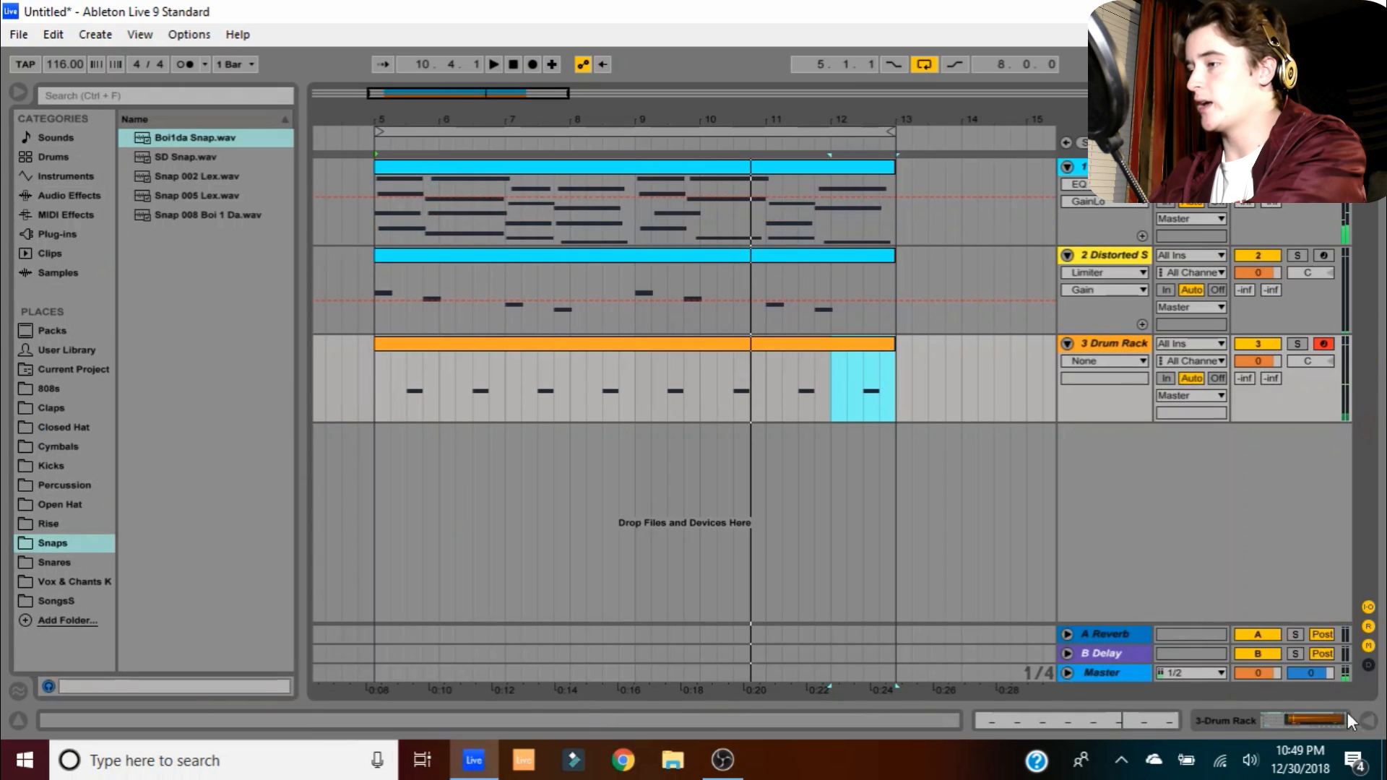
{"action": "double_click", "coordinate": [1105, 350]}
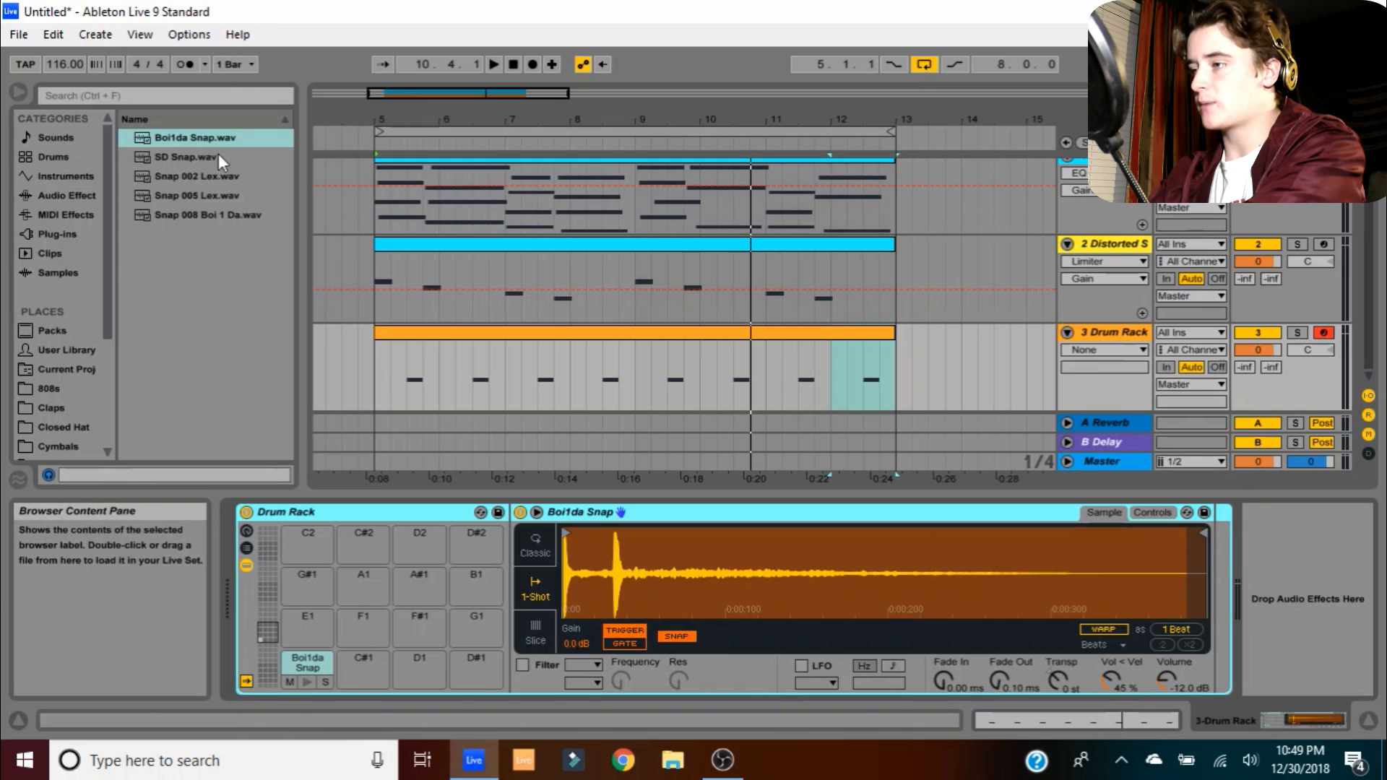
{"action": "left_click_drag", "start_coordinate": [169, 138], "coordinate": [323, 656]}
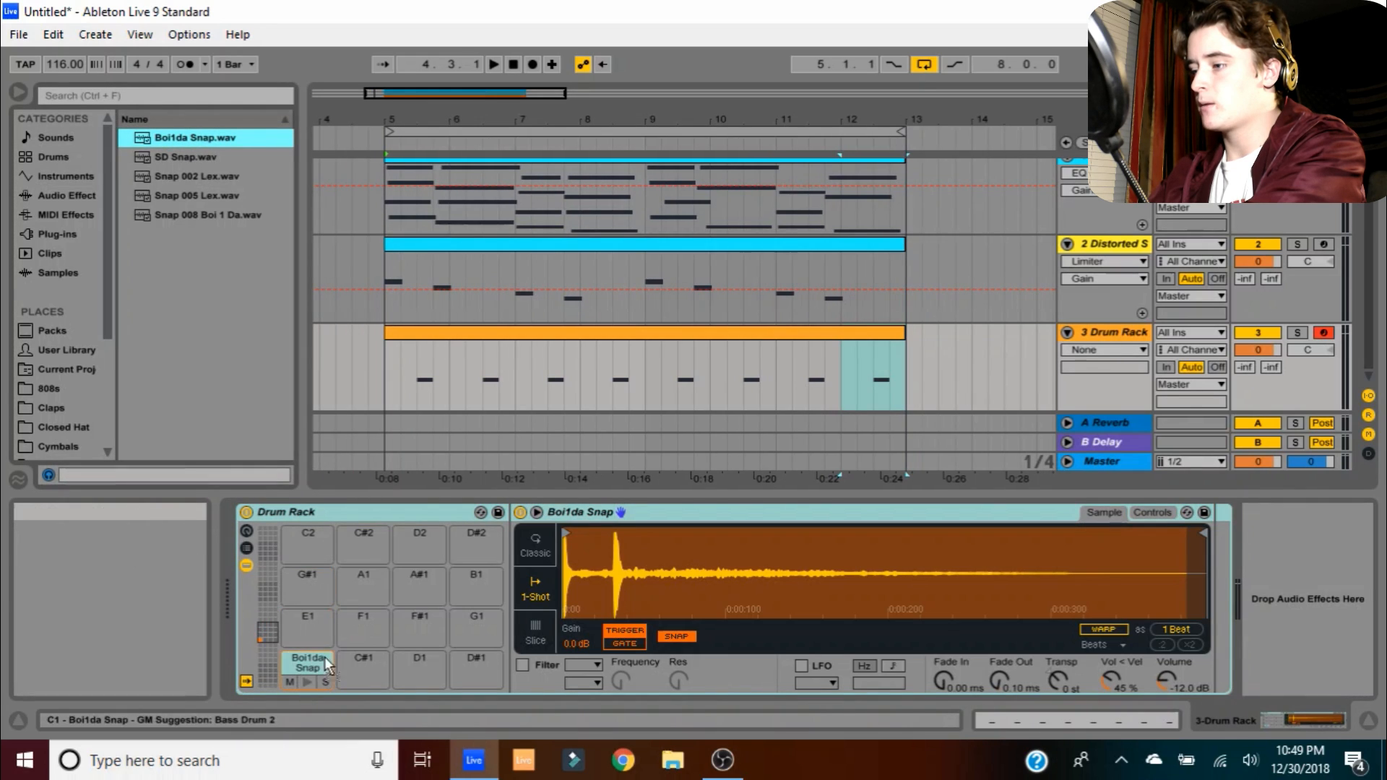
Copy all eight C1 snap notes up to the C#1 row at the same positions, and play the layered snaps
{"action": "left_click", "coordinate": [1068, 720]}
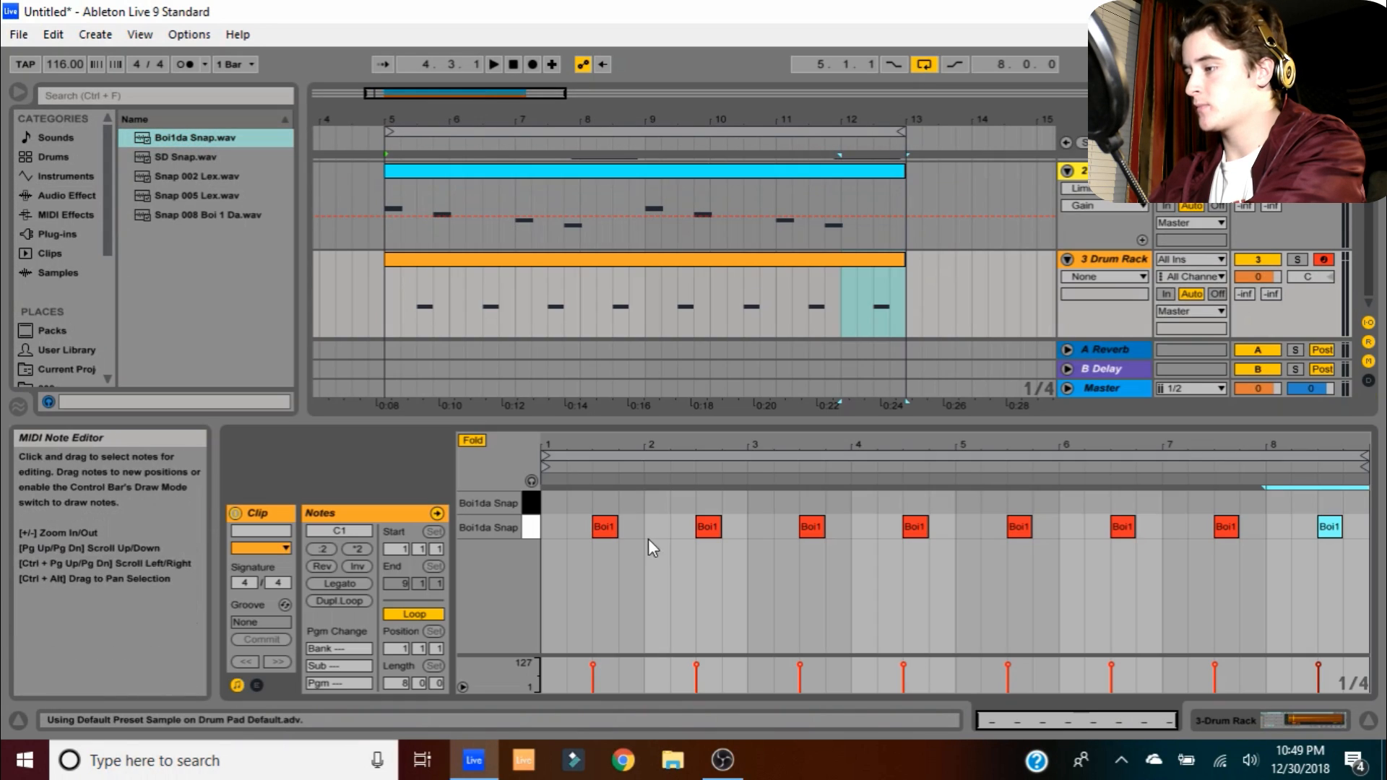
{"action": "left_click", "coordinate": [566, 552]}
{"action": "key", "text": "ctrl+a"}
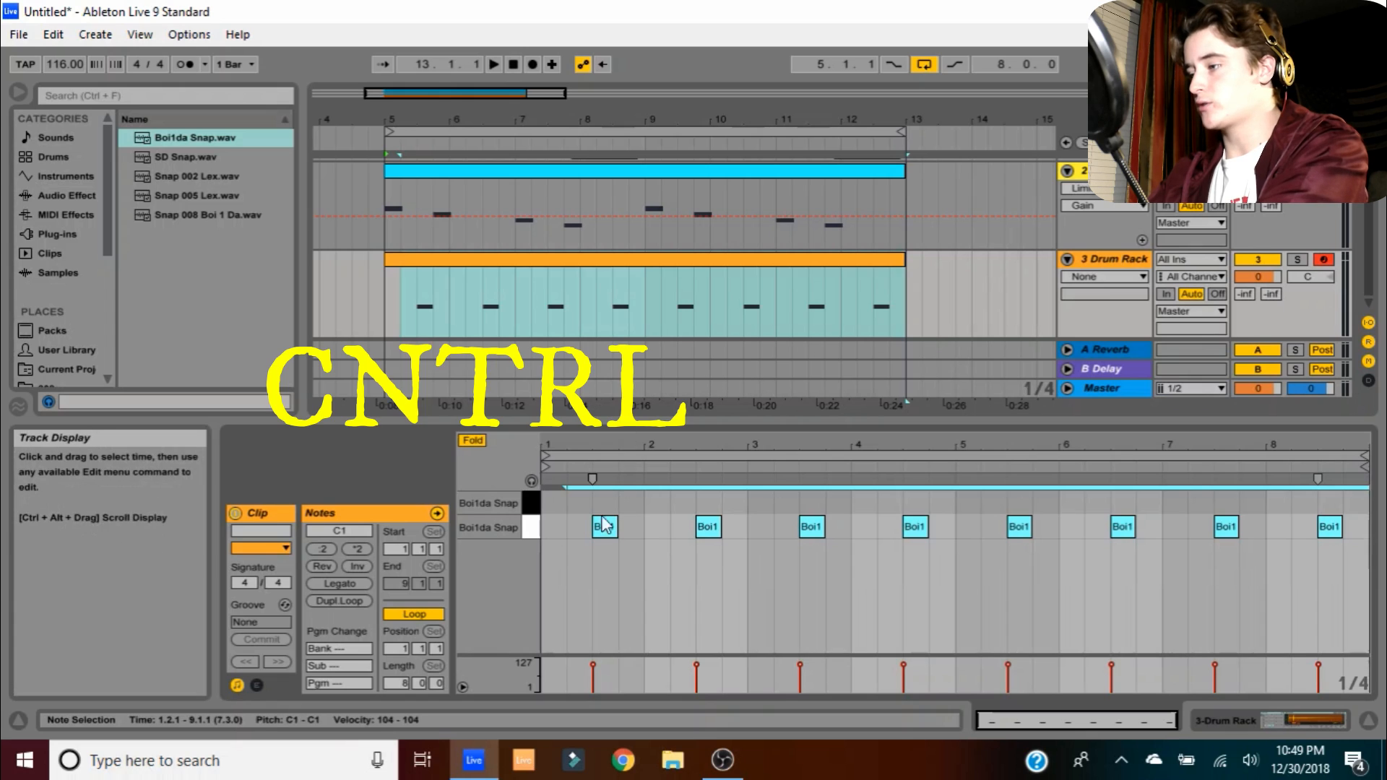
{"action": "left_click_drag", "start_coordinate": [606, 532], "coordinate": [606, 509]}
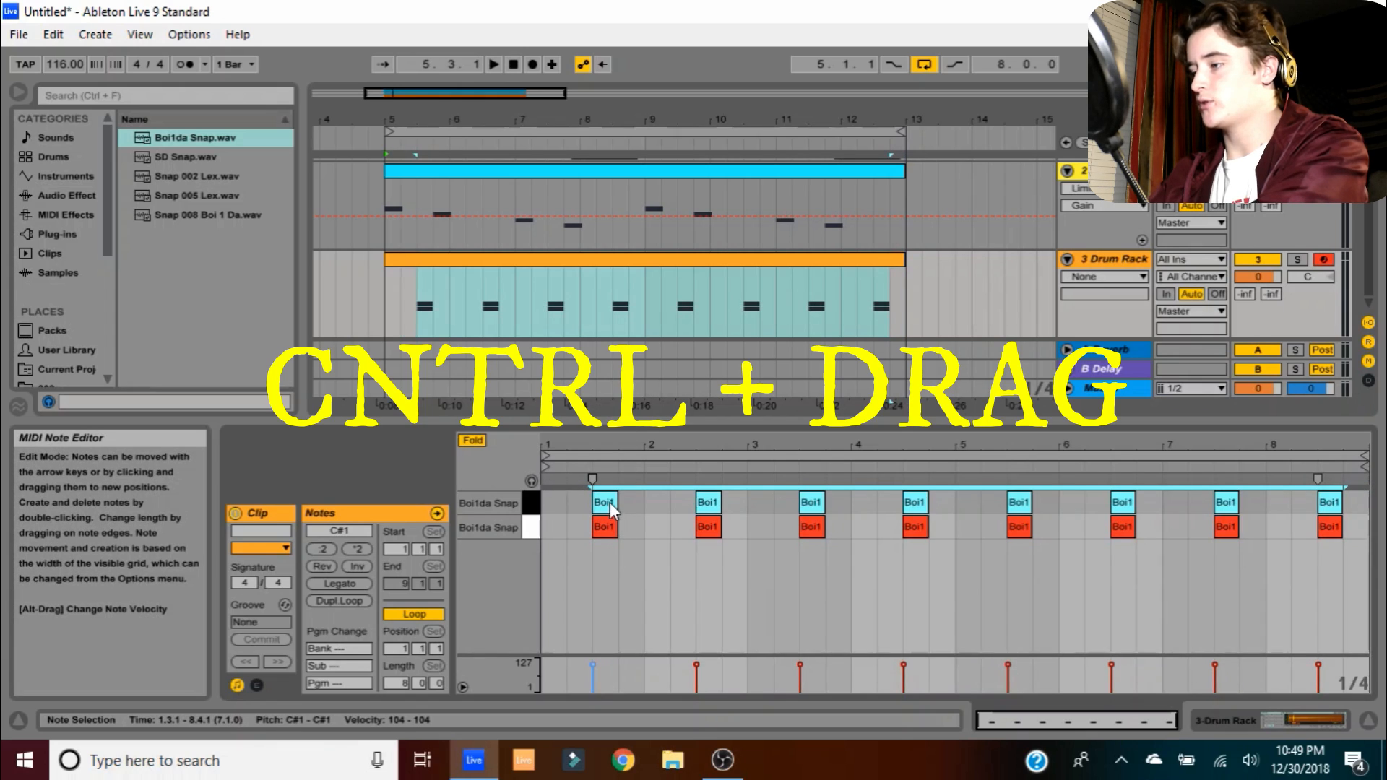
{"action": "left_click", "coordinate": [409, 147]}
{"action": "key", "text": "space"}
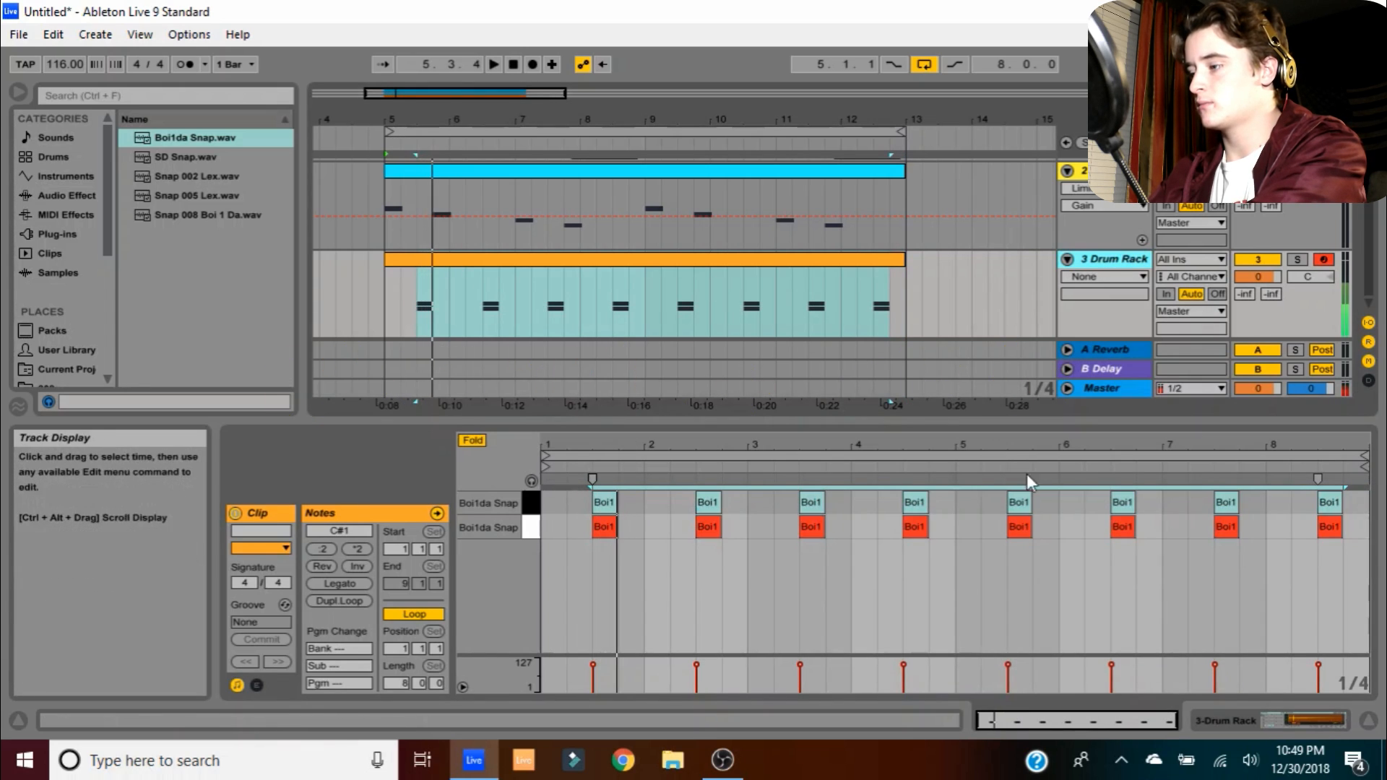
Add a Limiter after the Drum Rack and select the Boi1da Snap pad on C1
{"action": "left_click", "coordinate": [1203, 715]}
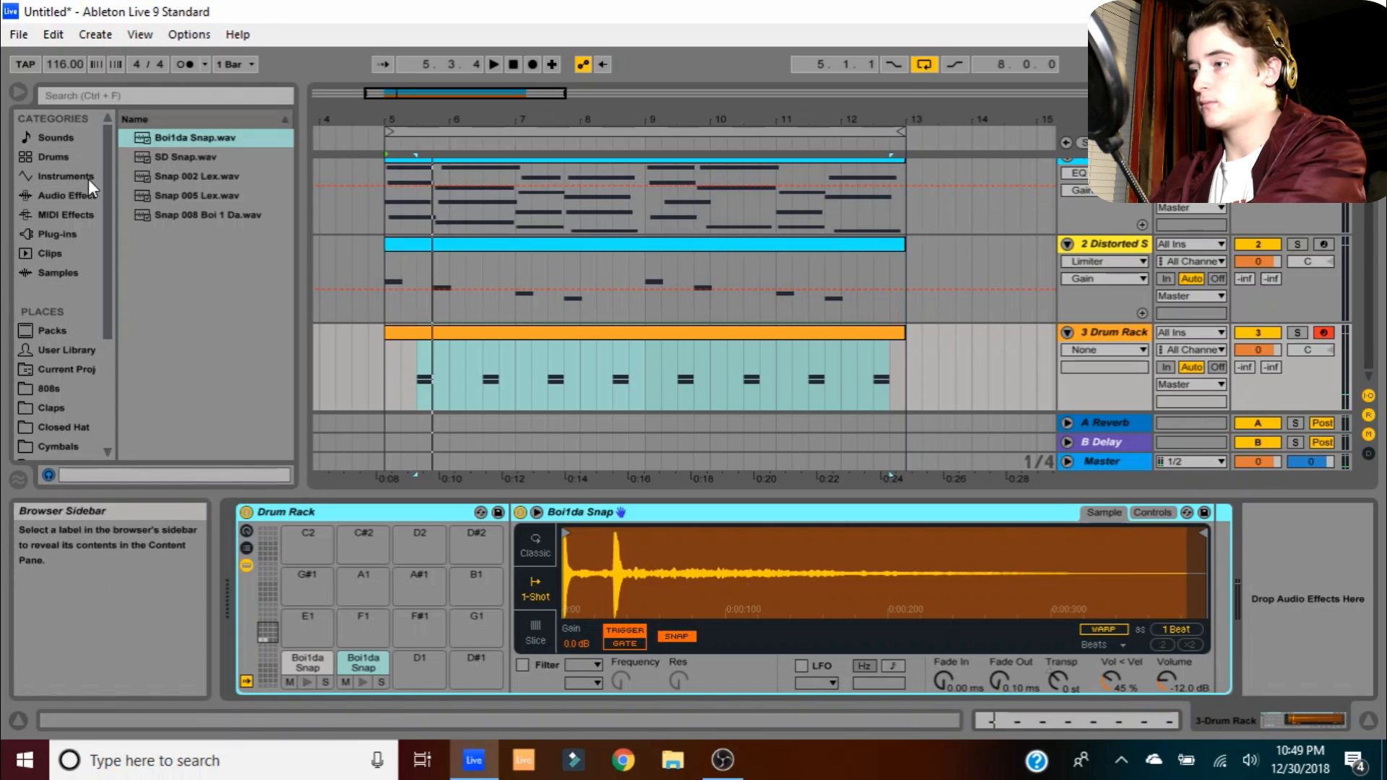
{"action": "left_click", "coordinate": [72, 197]}
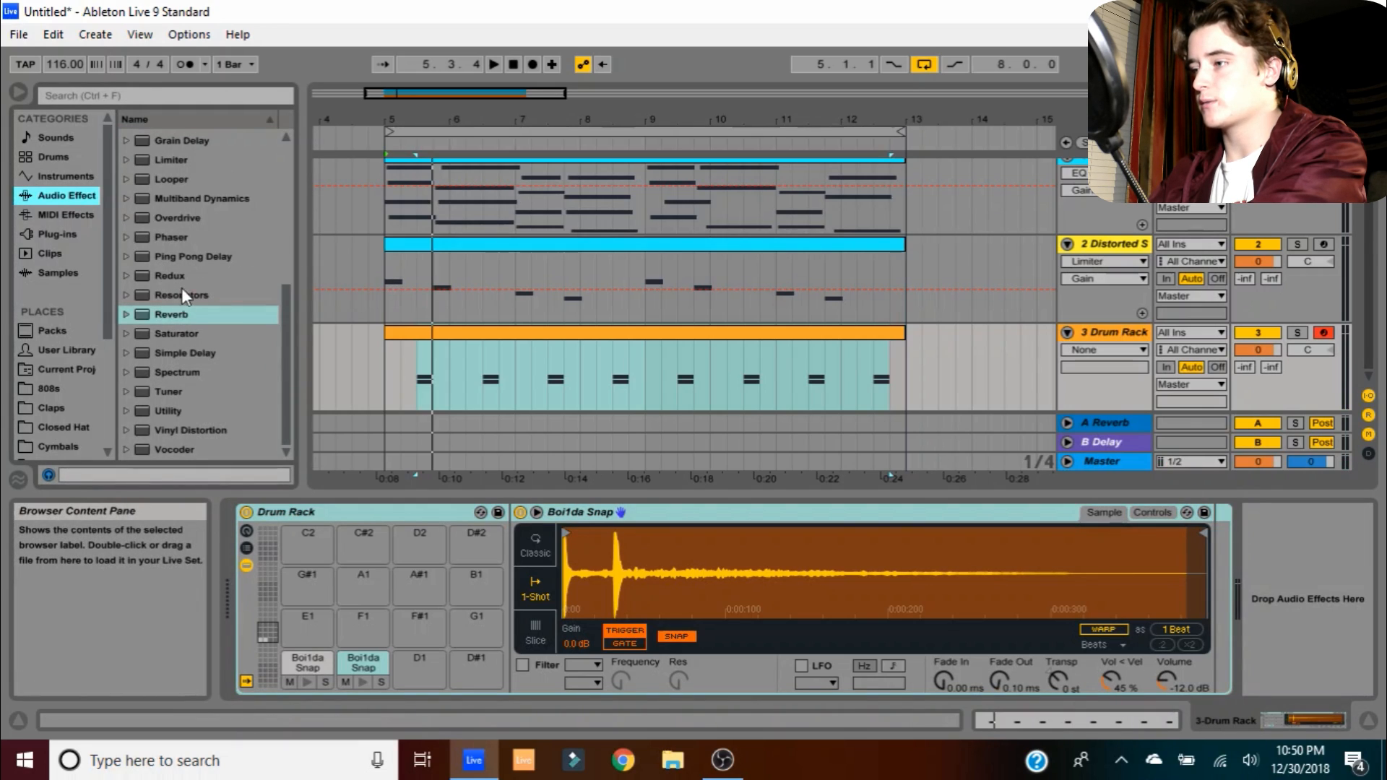
{"action": "double_click", "coordinate": [198, 164]}
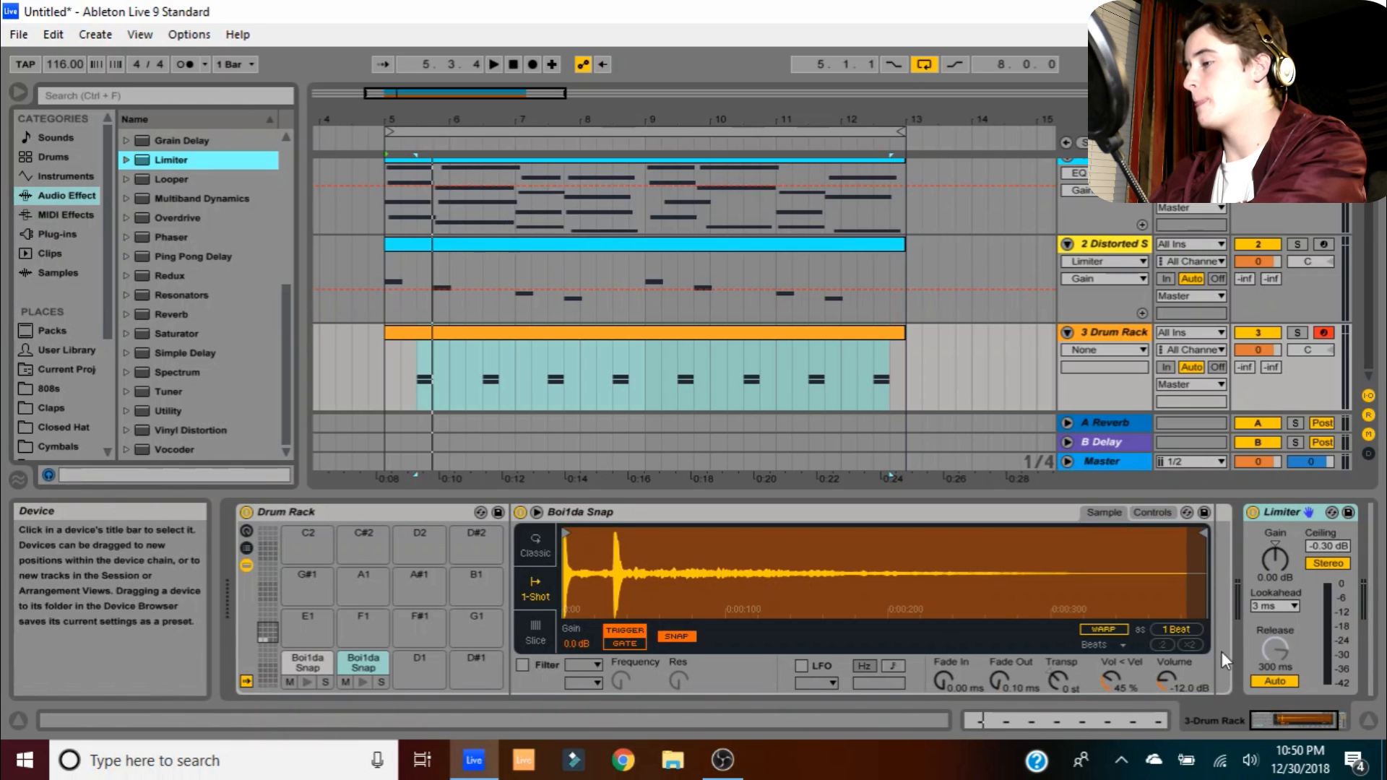
{"action": "left_click", "coordinate": [302, 663]}
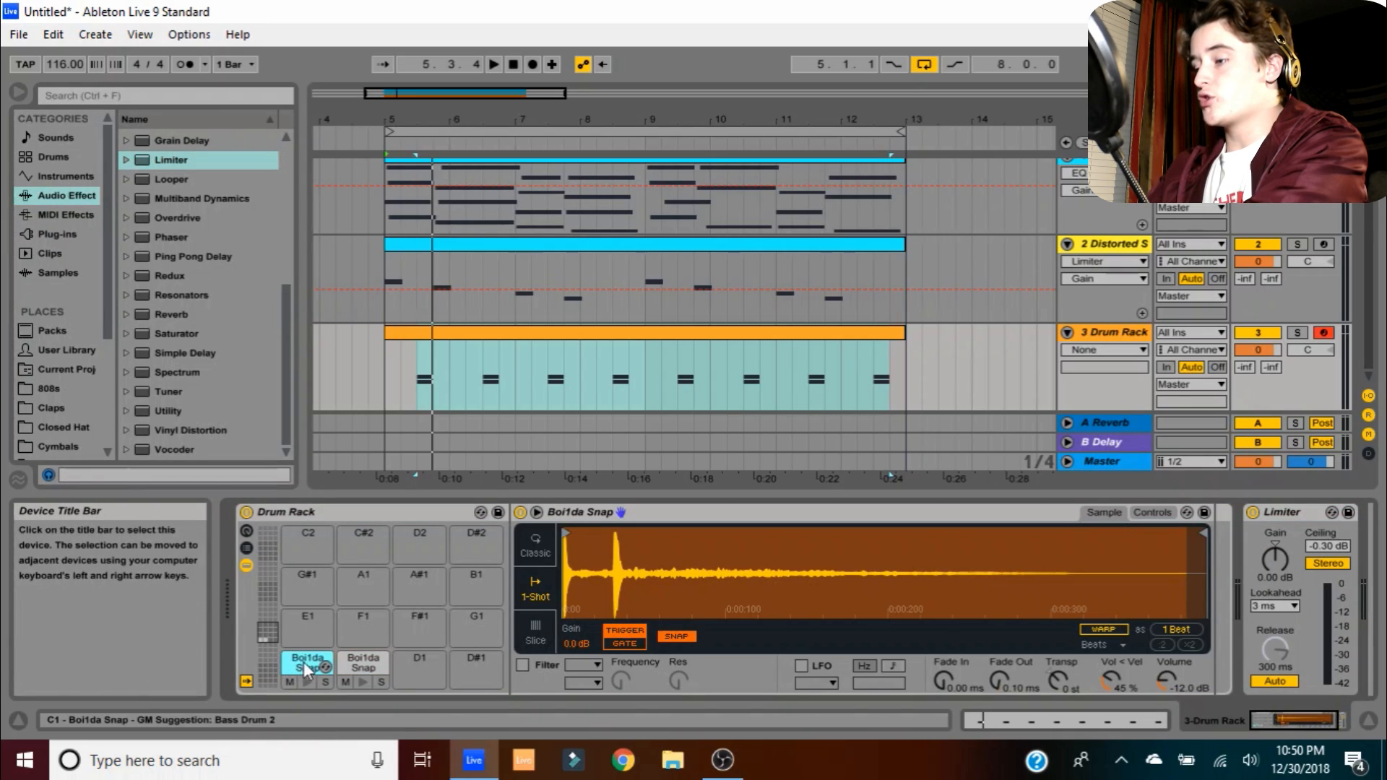
Add a Utility effect after the Boi1da Snap on pad C1, ahead of the Drum Rack's Limiter
{"action": "left_click", "coordinate": [371, 664]}
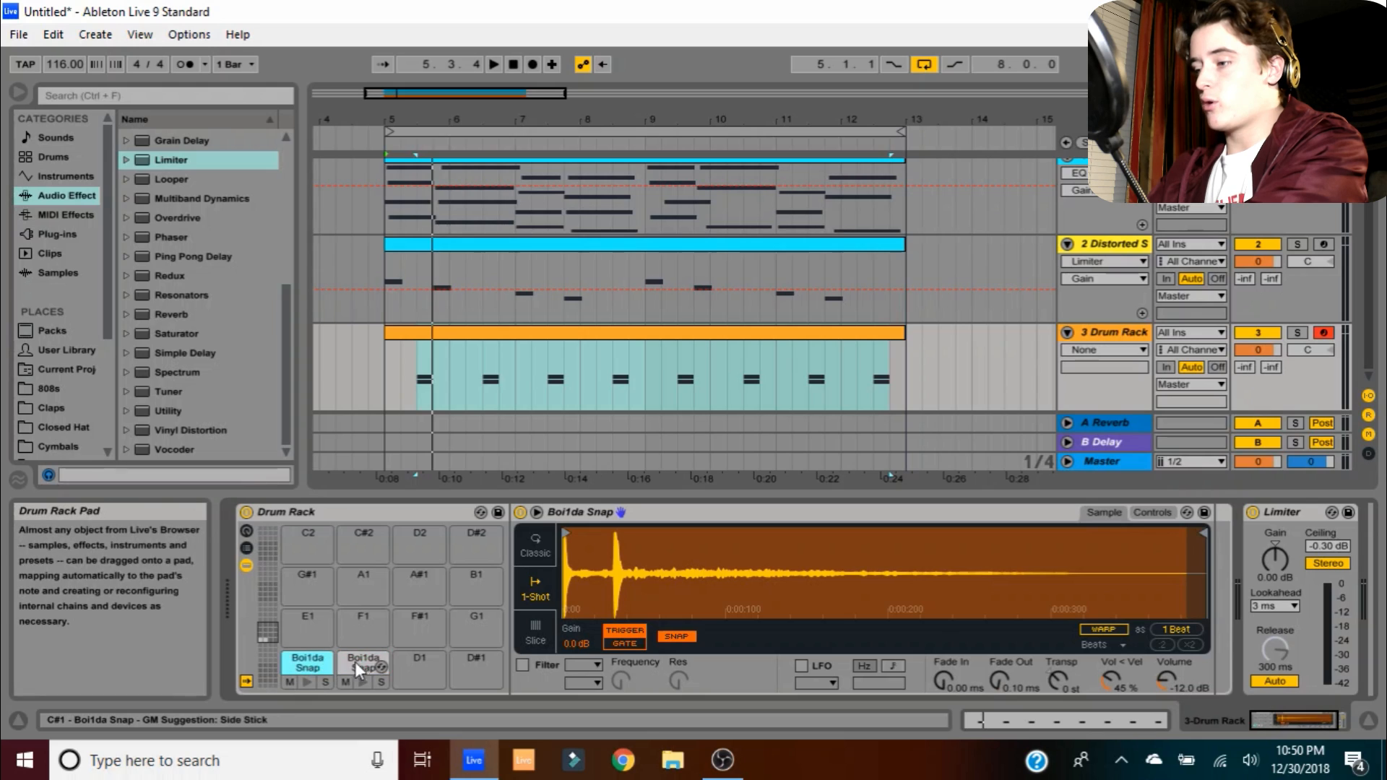
{"action": "left_click", "coordinate": [292, 662]}
{"action": "left_click", "coordinate": [363, 665]}
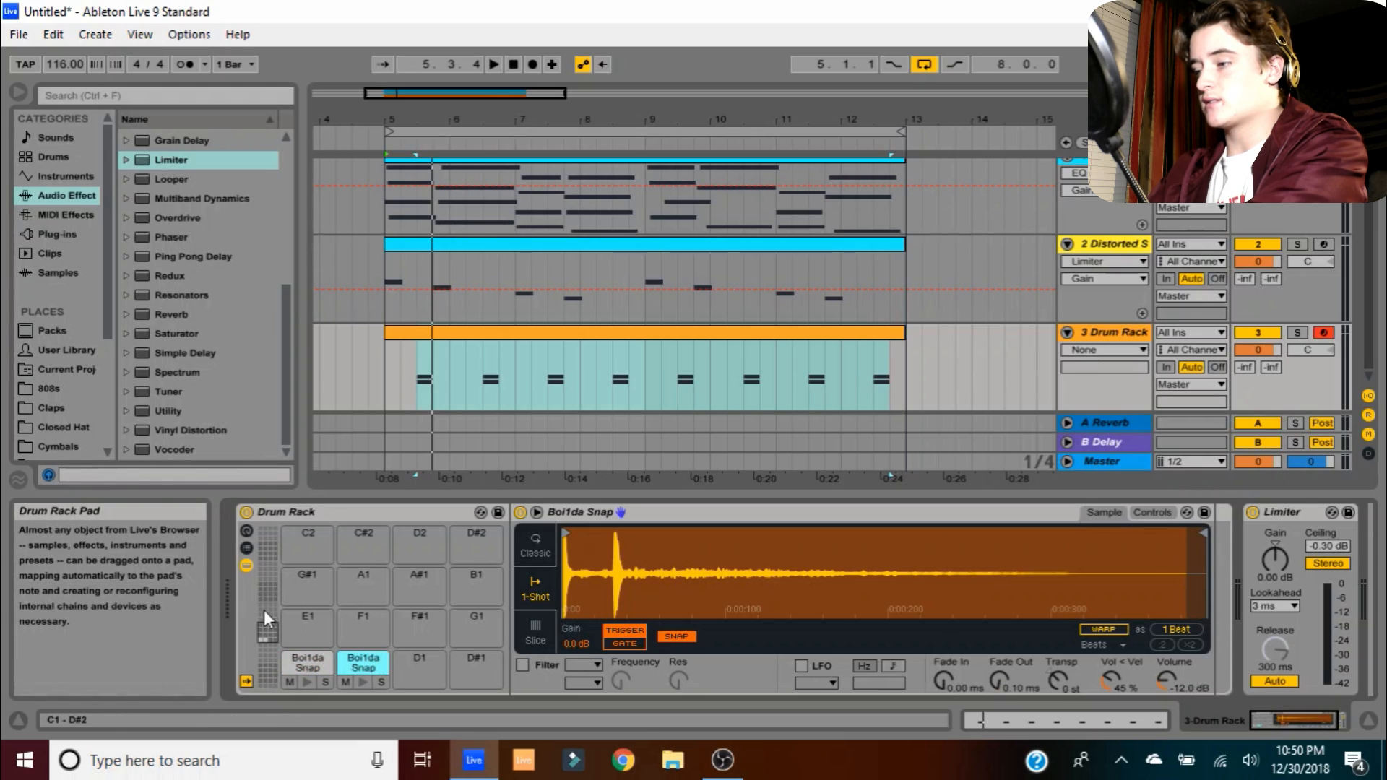
{"action": "left_click", "coordinate": [301, 654]}
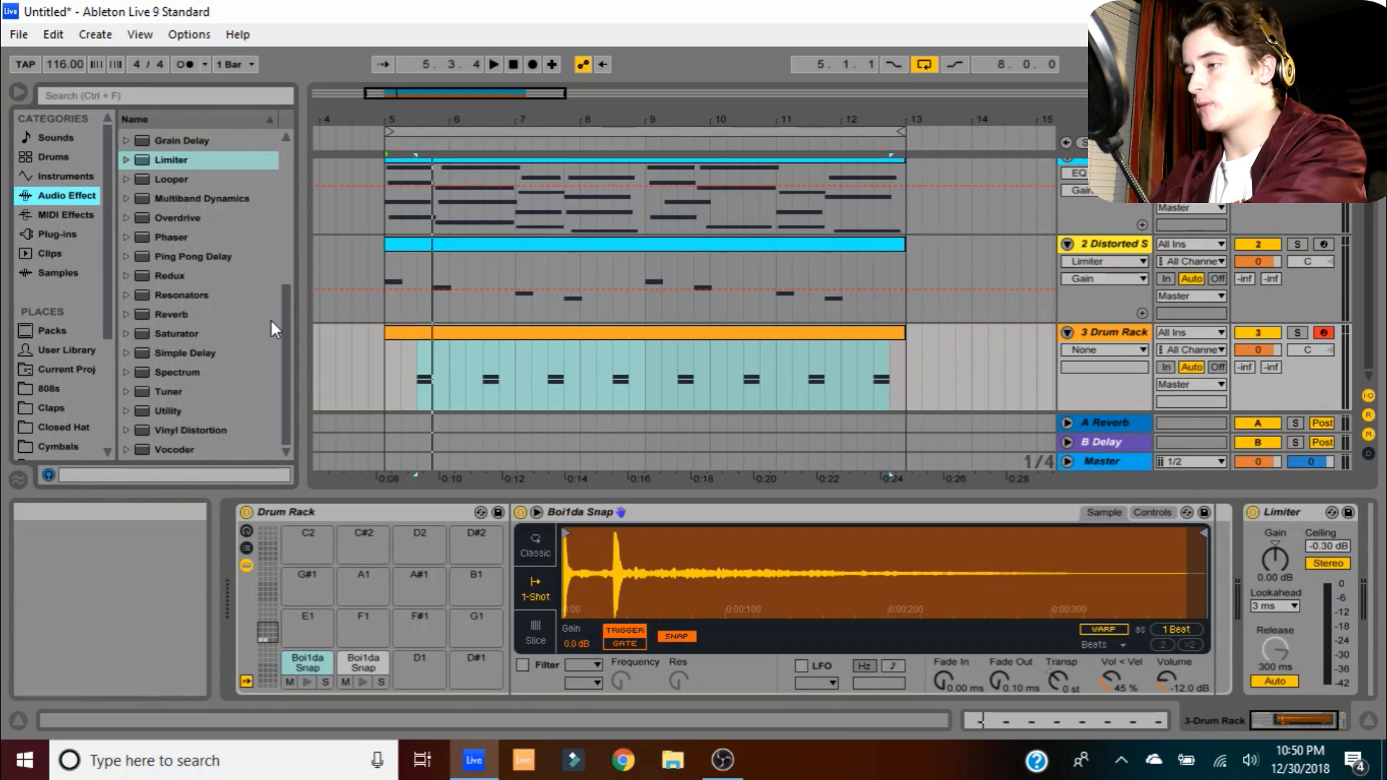
{"action": "left_click_drag", "start_coordinate": [282, 320], "coordinate": [293, 419]}
{"action": "left_click", "coordinate": [167, 412]}
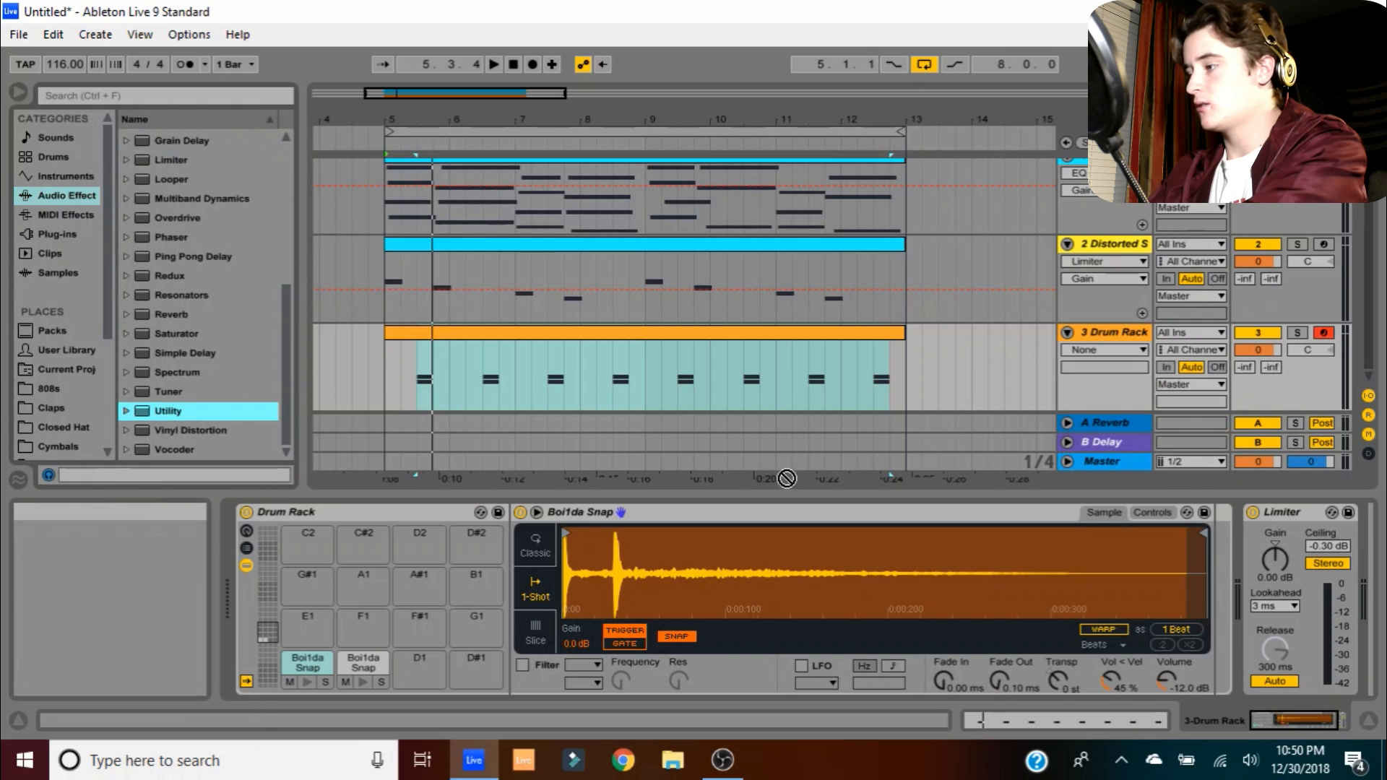
{"action": "left_click_drag", "start_coordinate": [786, 478], "coordinate": [1211, 552]}
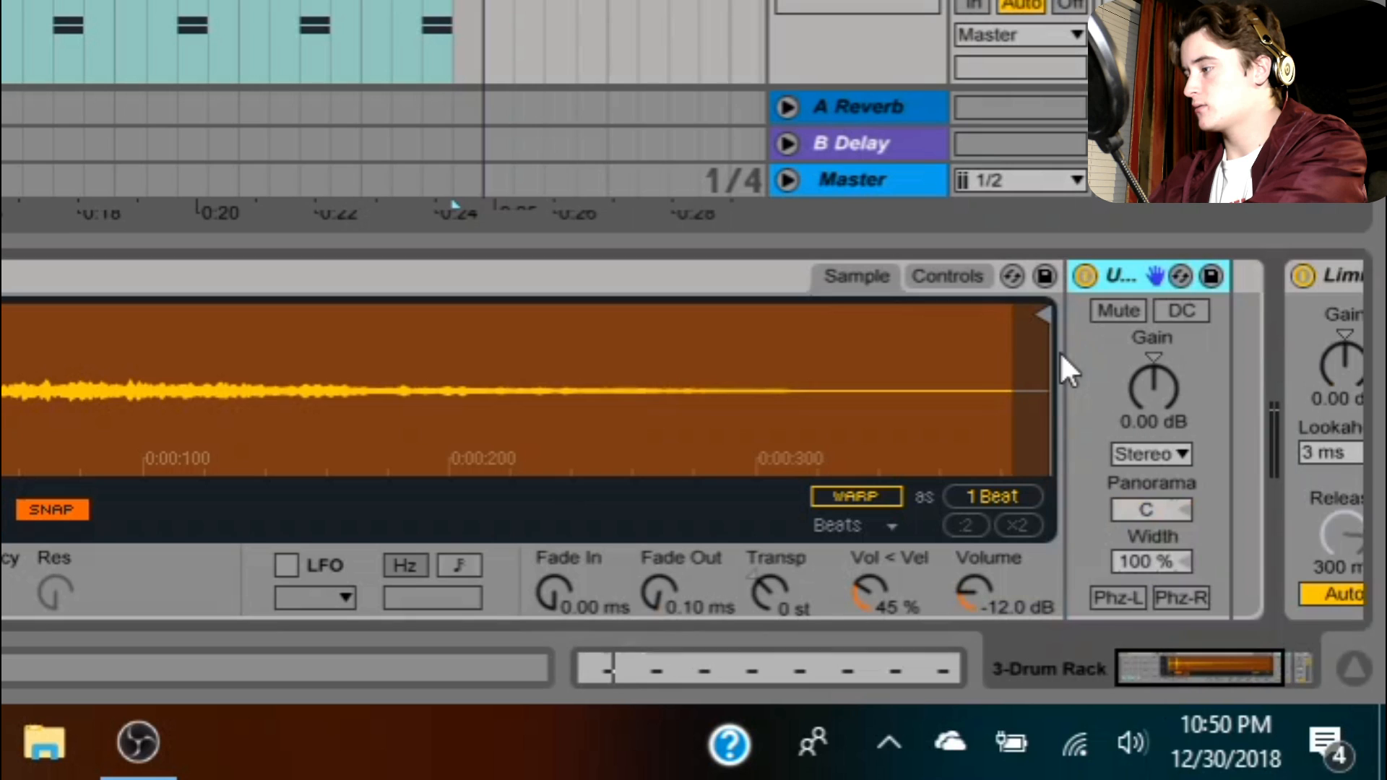
Set the Panorama of the C1 snap's Utility to 25R
{"action": "left_click_drag", "start_coordinate": [1202, 659], "coordinate": [1252, 642]}
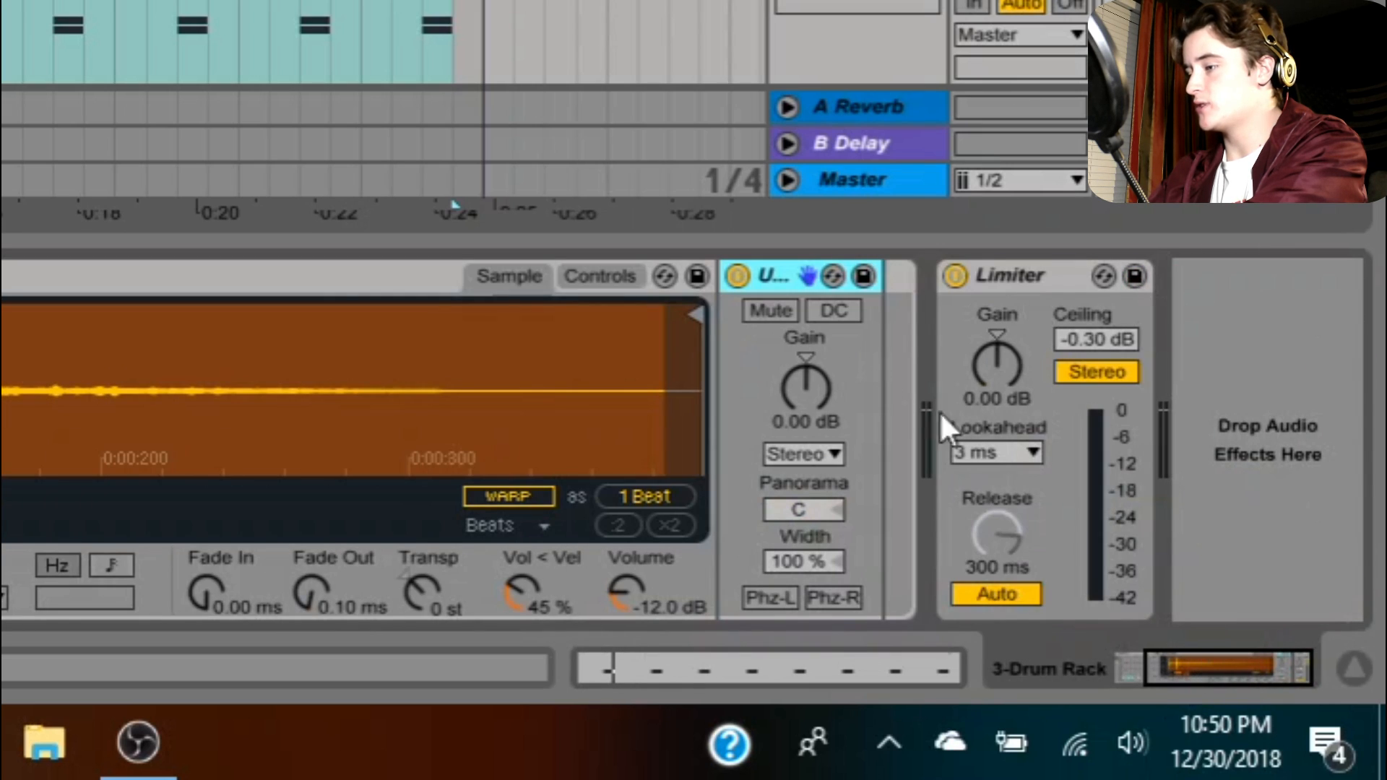
{"action": "left_click_drag", "start_coordinate": [1153, 643], "coordinate": [1120, 661]}
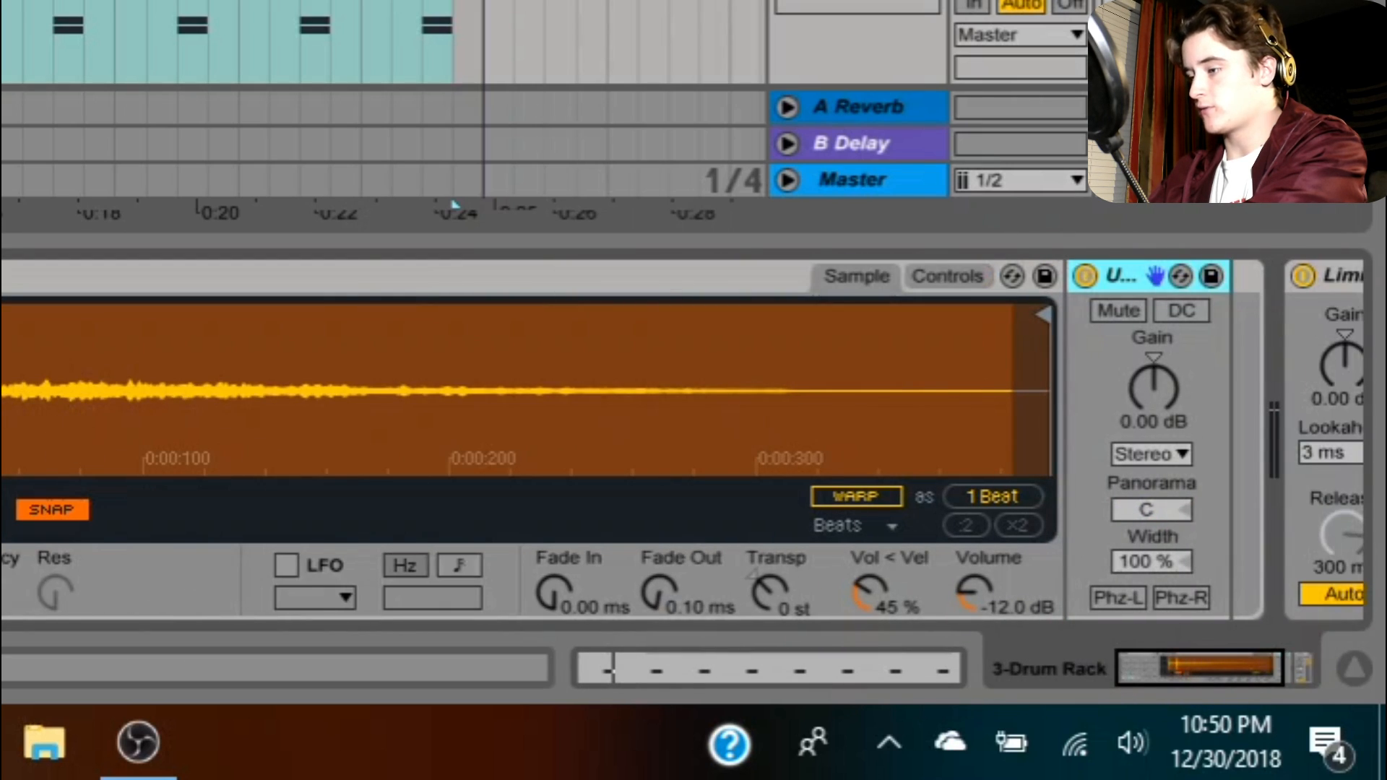
{"action": "left_click_drag", "start_coordinate": [1147, 514], "coordinate": [1147, 509]}
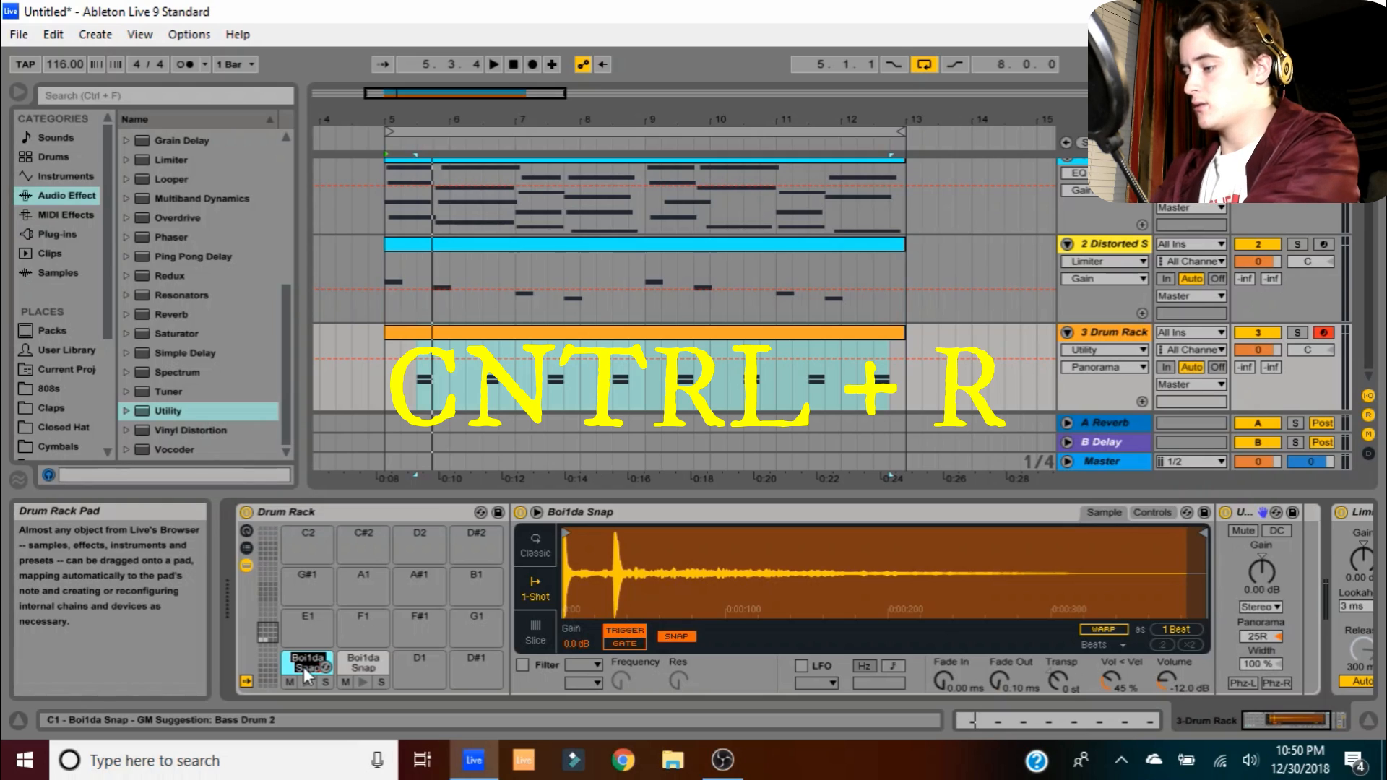
Rename the C1 pad as "snap r" and the C#1 pad as "snap l"
{"action": "type", "text": "snap r"}
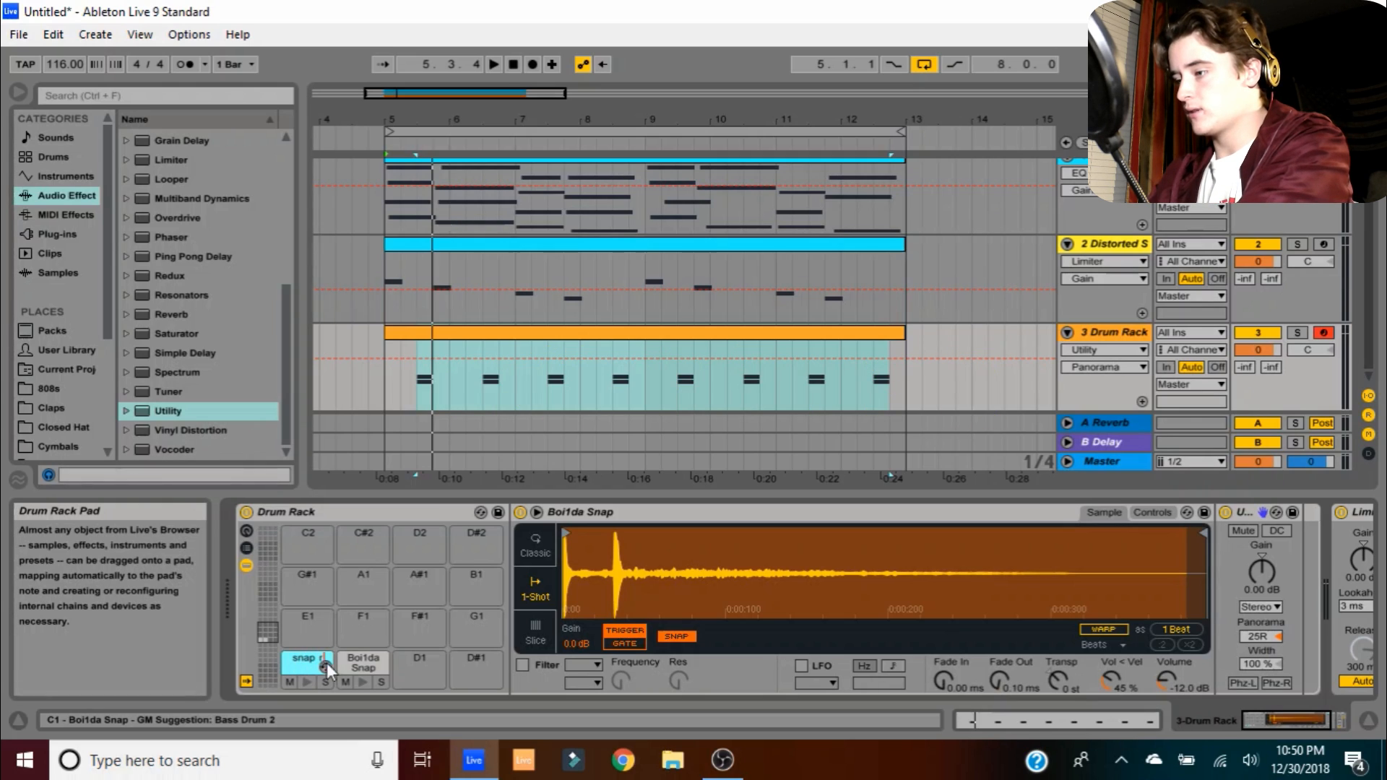
{"action": "left_click", "coordinate": [354, 662]}
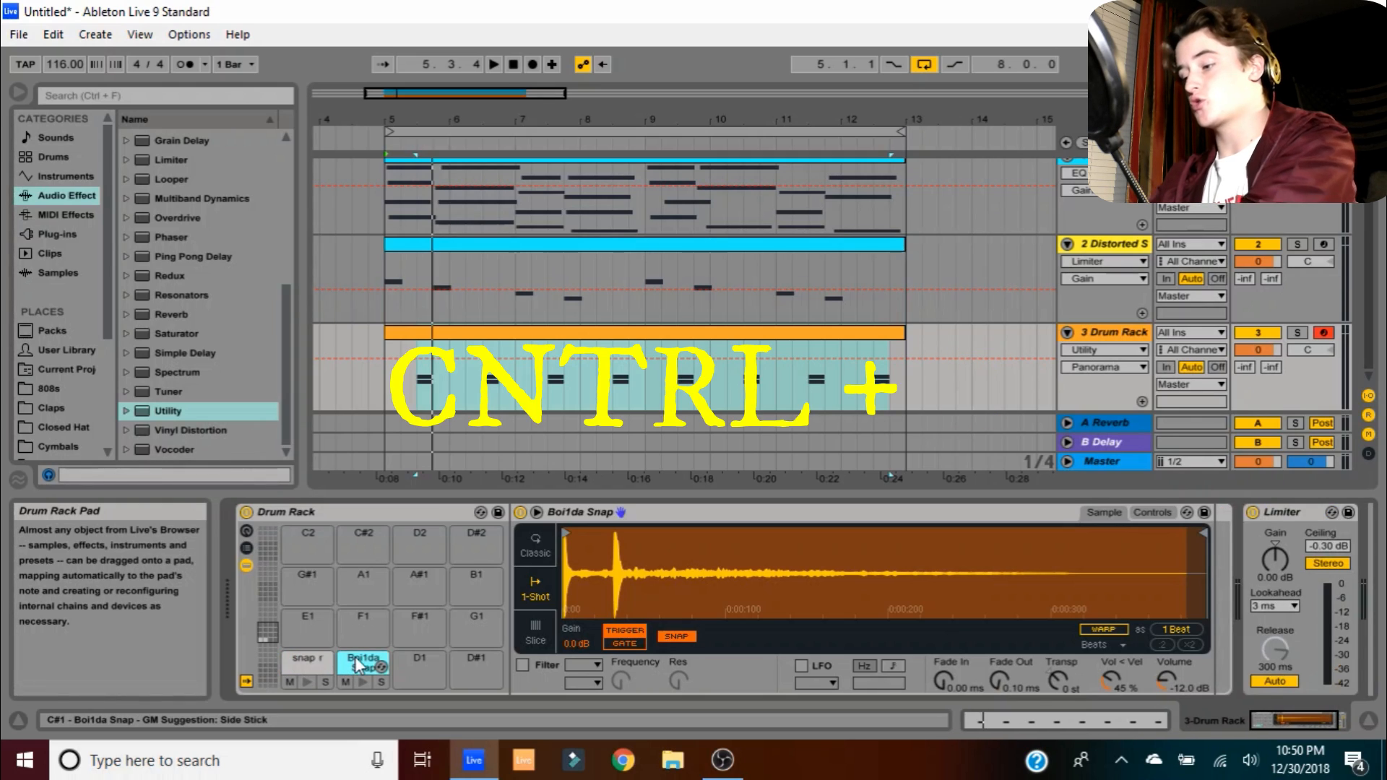
{"action": "key", "text": "ctrl+r"}
{"action": "type", "text": "snap"}
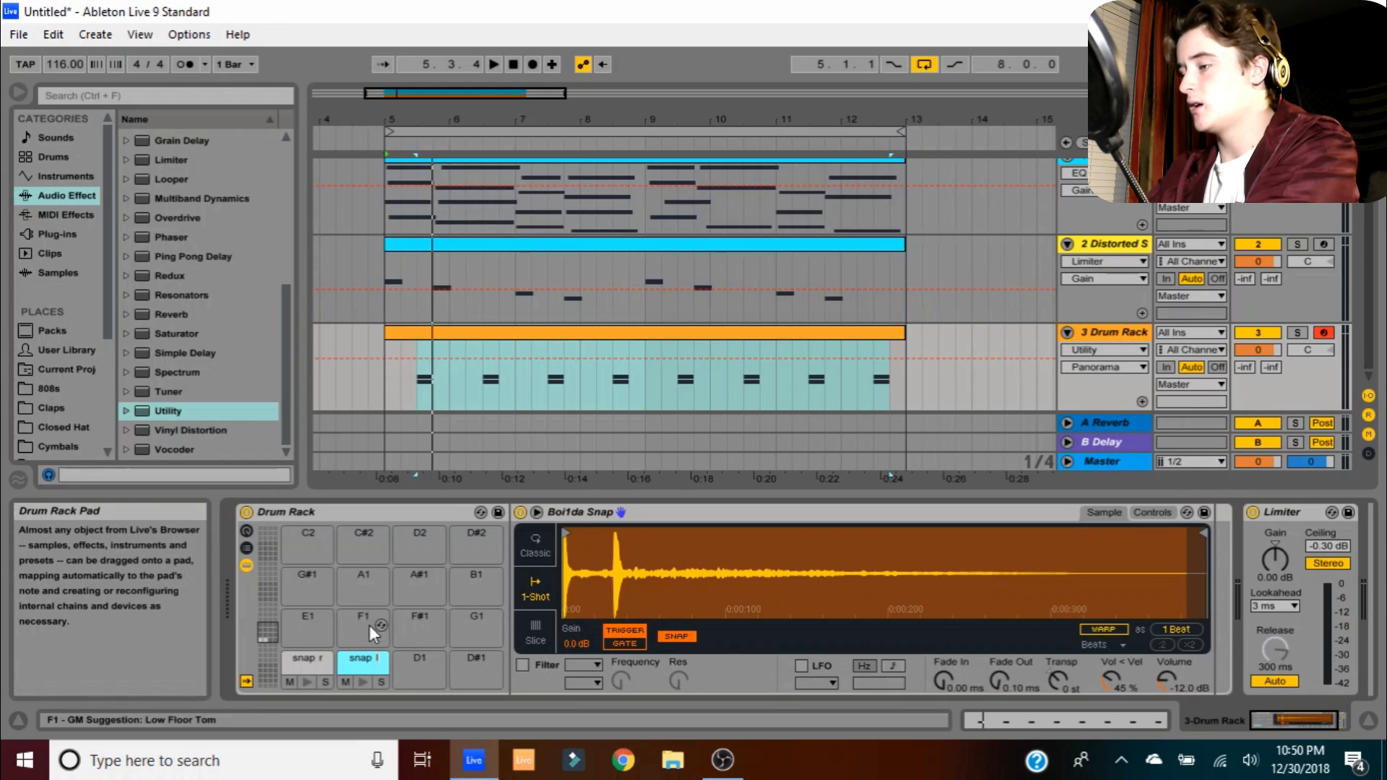
{"action": "left_click", "coordinate": [369, 625]}
Add a Utility effect after the sample on the snap l pad and set its Panorama to 25L
{"action": "left_click", "coordinate": [361, 662]}
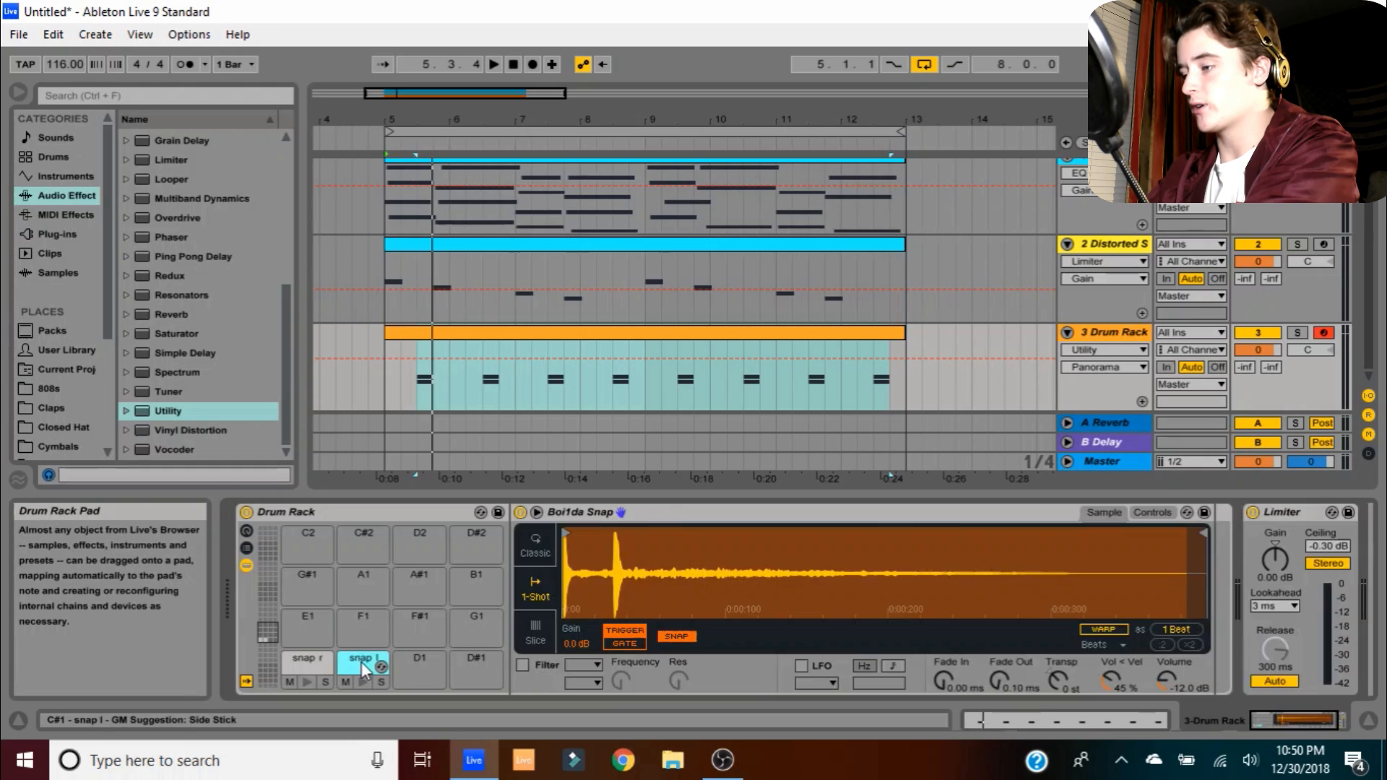
{"action": "left_click", "coordinate": [204, 414]}
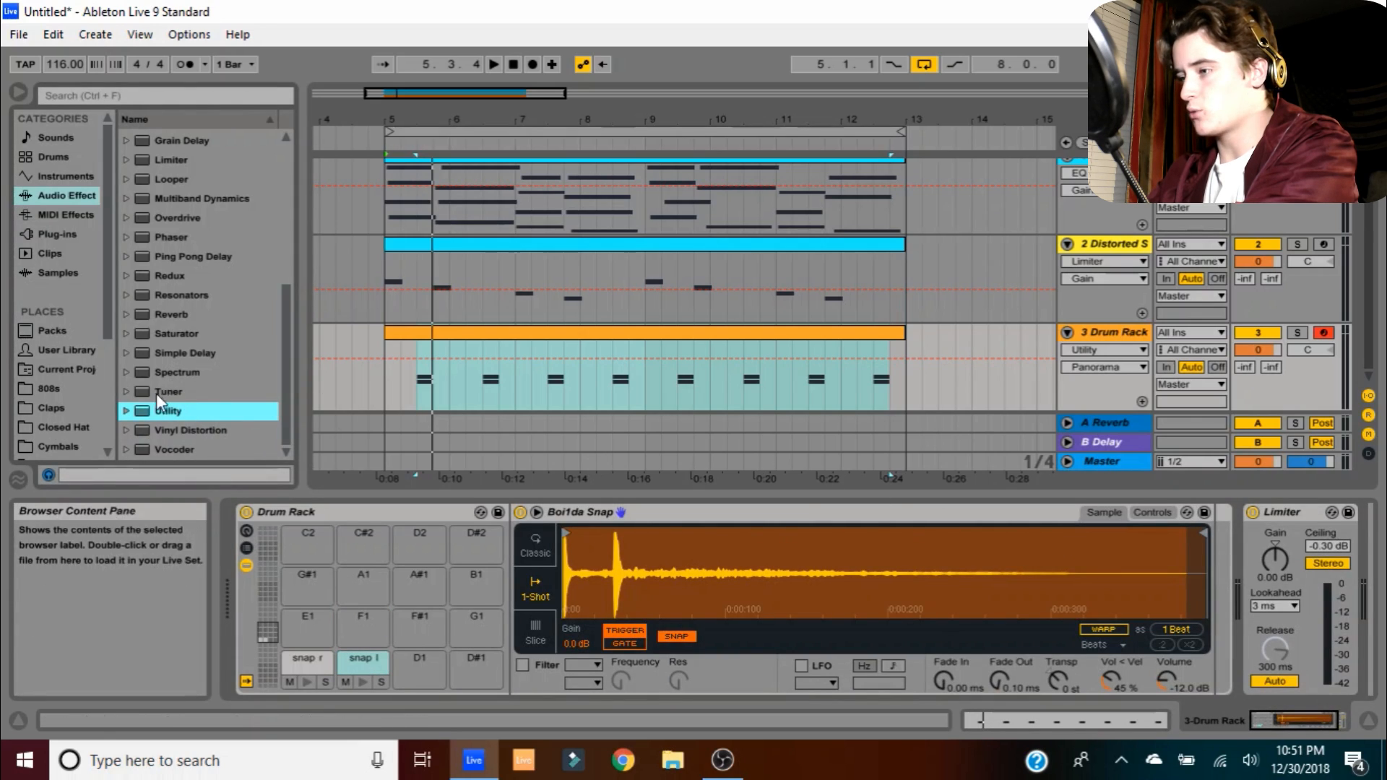
{"action": "left_click_drag", "start_coordinate": [163, 410], "coordinate": [1217, 551]}
{"action": "left_click_drag", "start_coordinate": [1273, 513], "coordinate": [1217, 540]}
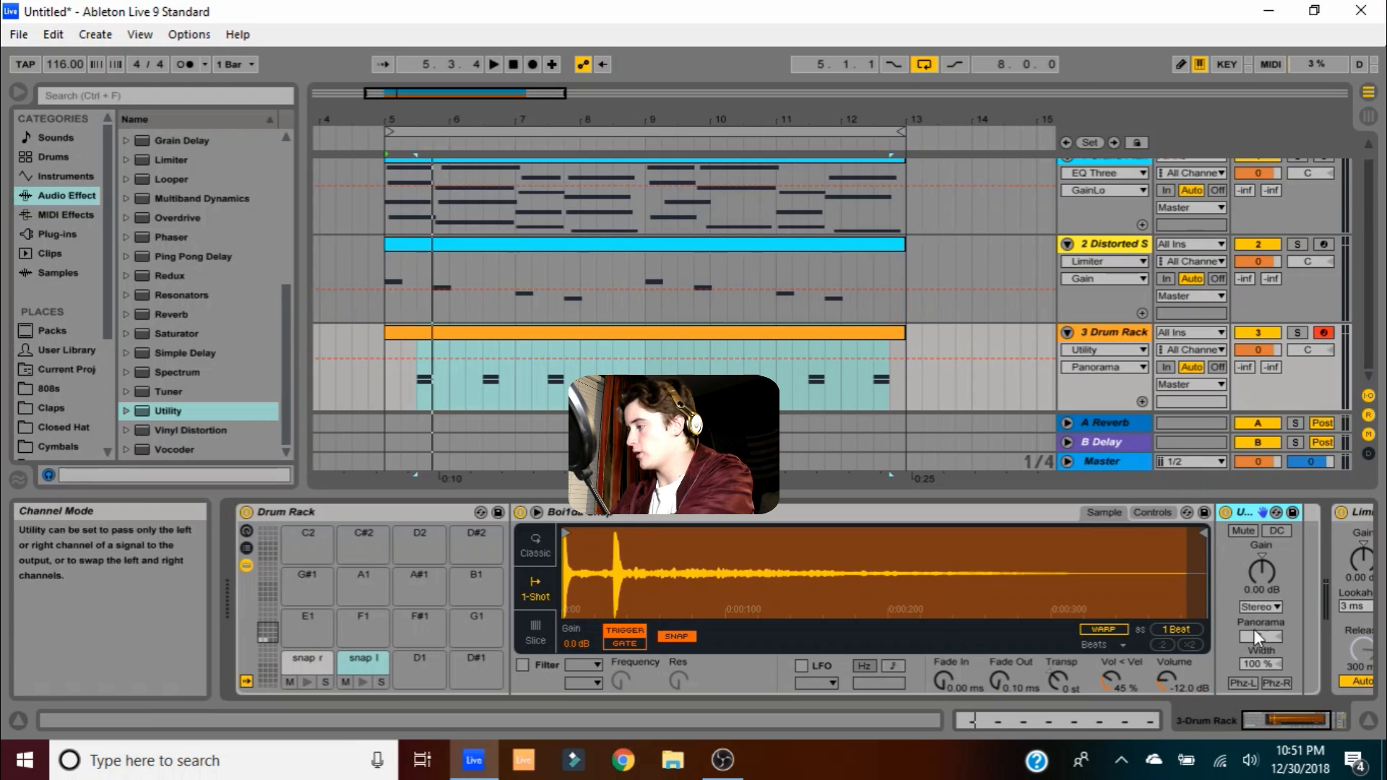
{"action": "left_click_drag", "start_coordinate": [1262, 637], "coordinate": [1262, 657]}
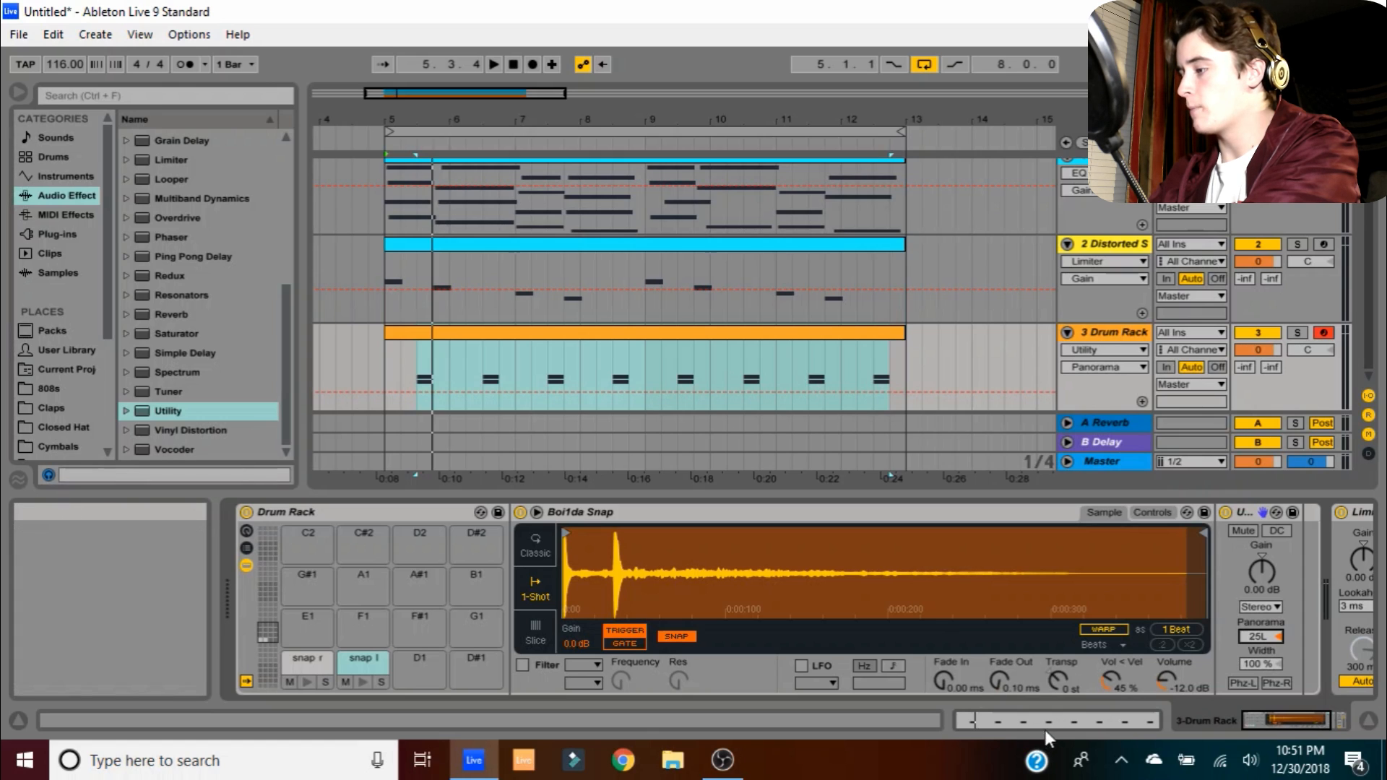
Turn the drum clip's note grid off and shift all eight snap l notes slightly earlier
{"action": "key", "text": "shift+Tab"}
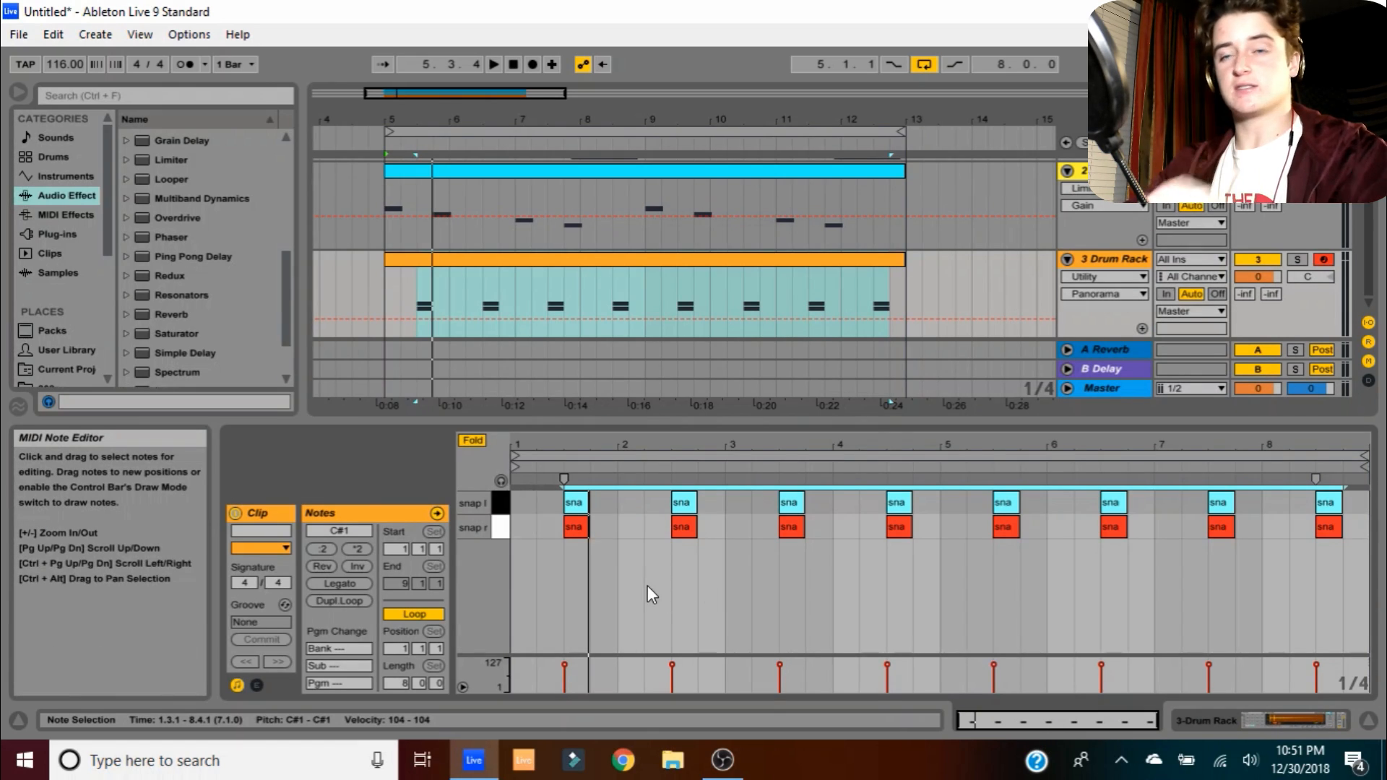
{"action": "right_click", "coordinate": [547, 564]}
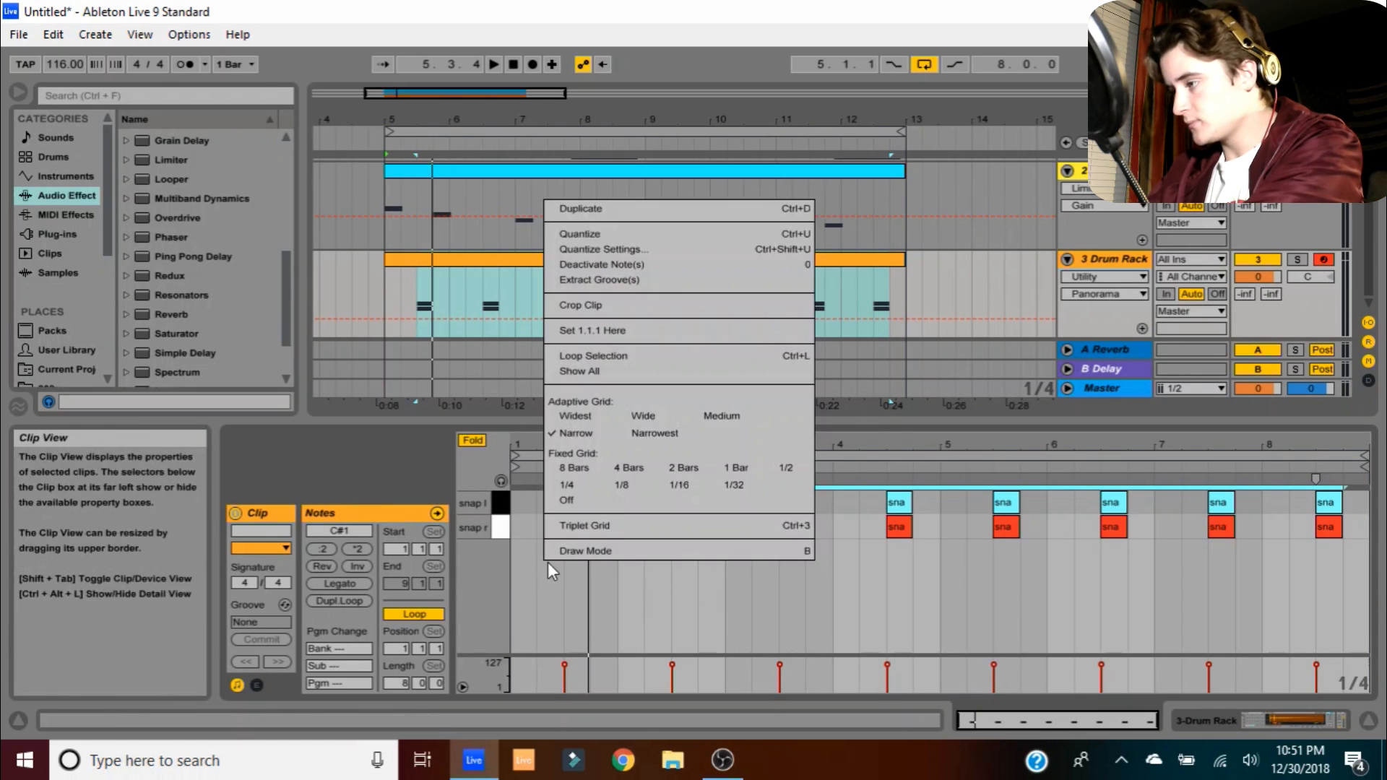
{"action": "left_click", "coordinate": [585, 497]}
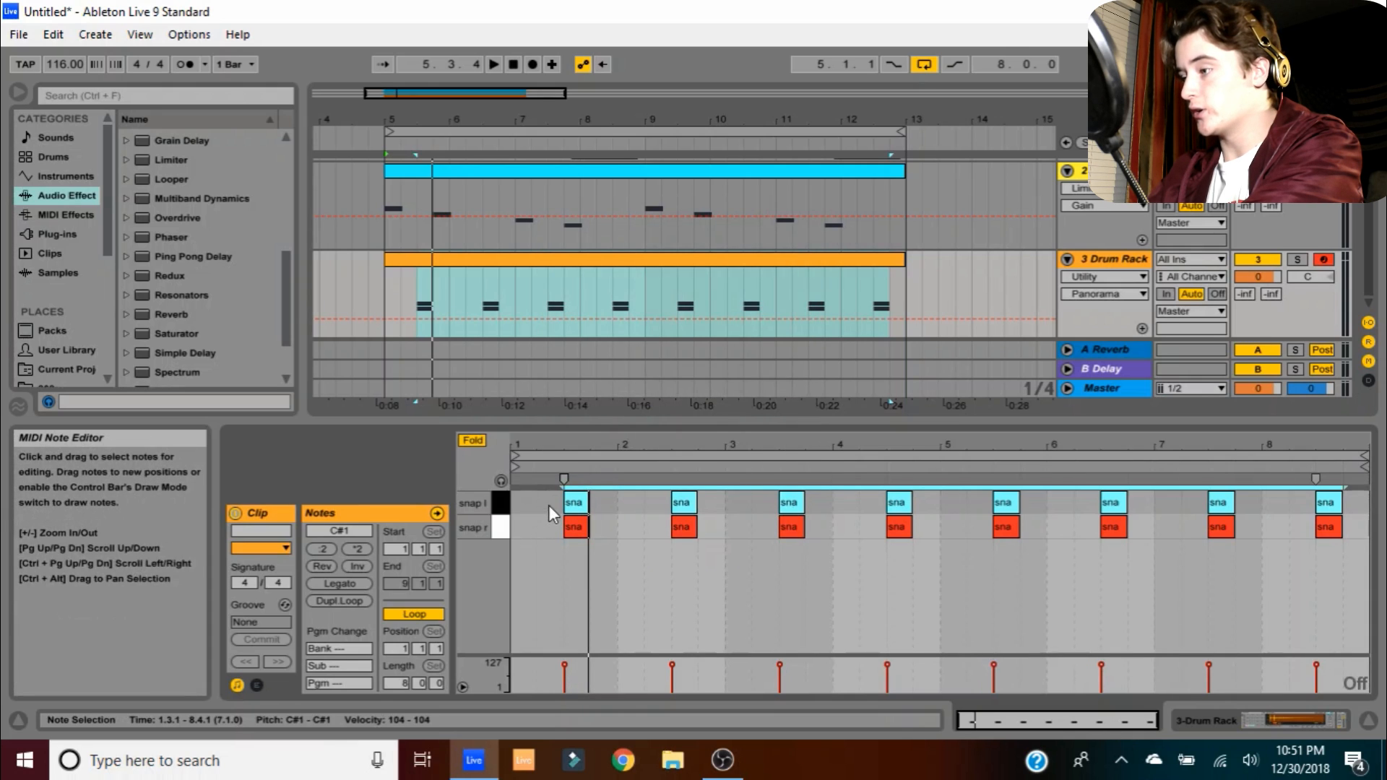
{"action": "left_click_drag", "start_coordinate": [548, 505], "coordinate": [1370, 508]}
{"action": "left_click_drag", "start_coordinate": [565, 443], "coordinate": [673, 570]}
{"action": "left_click_drag", "start_coordinate": [702, 500], "coordinate": [690, 505]}
{"action": "left_click_drag", "start_coordinate": [712, 443], "coordinate": [693, 325]}
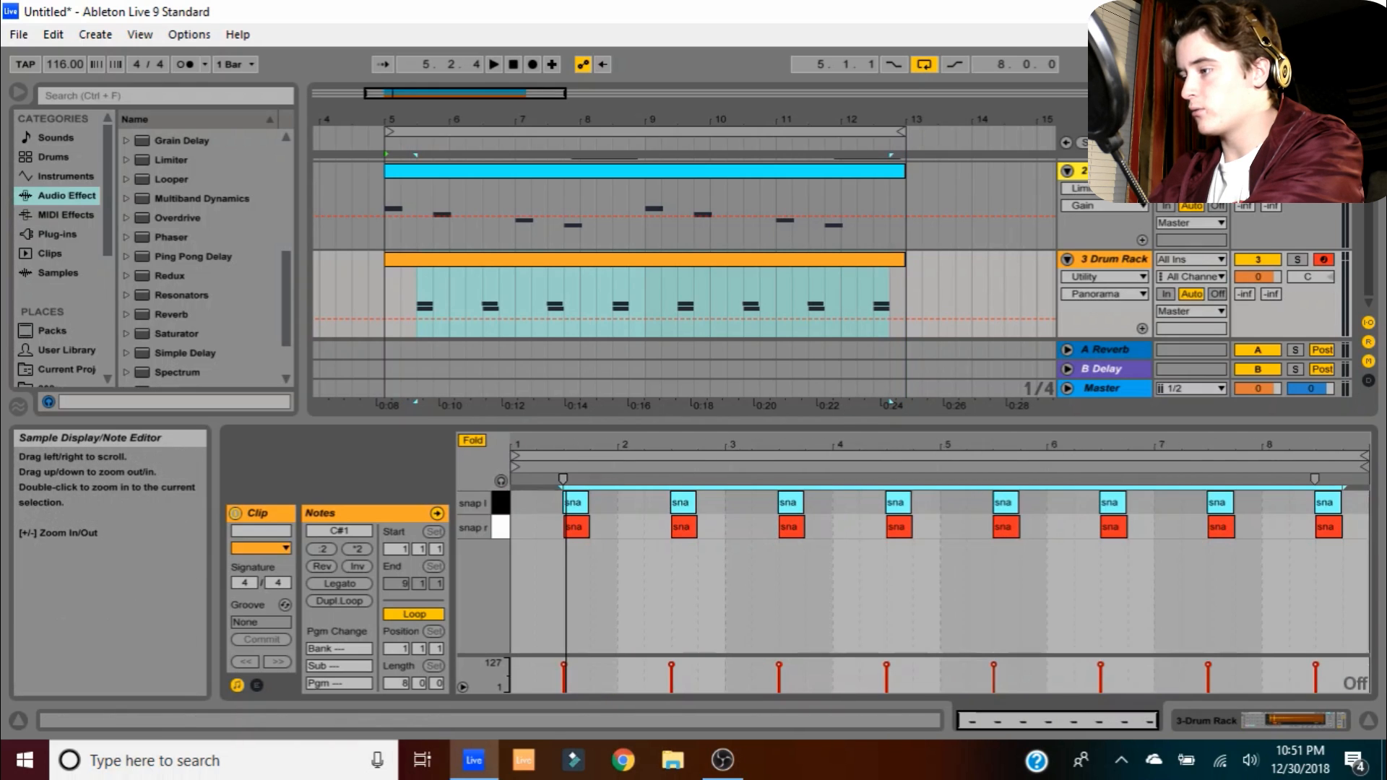
Shift all eight snap r notes slightly later in the drum clip and play the offset snaps
{"action": "left_click_drag", "start_coordinate": [528, 527], "coordinate": [1365, 559]}
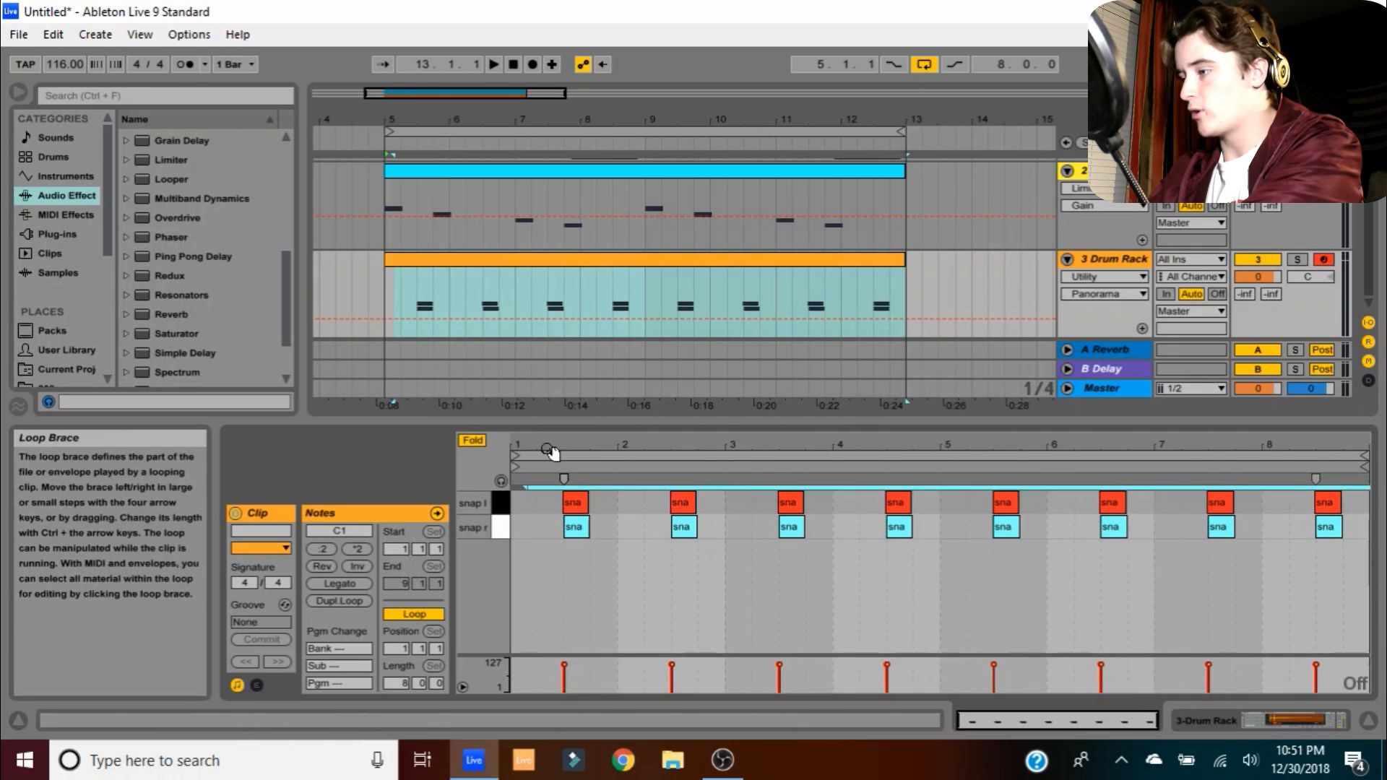
{"action": "left_click_drag", "start_coordinate": [562, 452], "coordinate": [563, 614]}
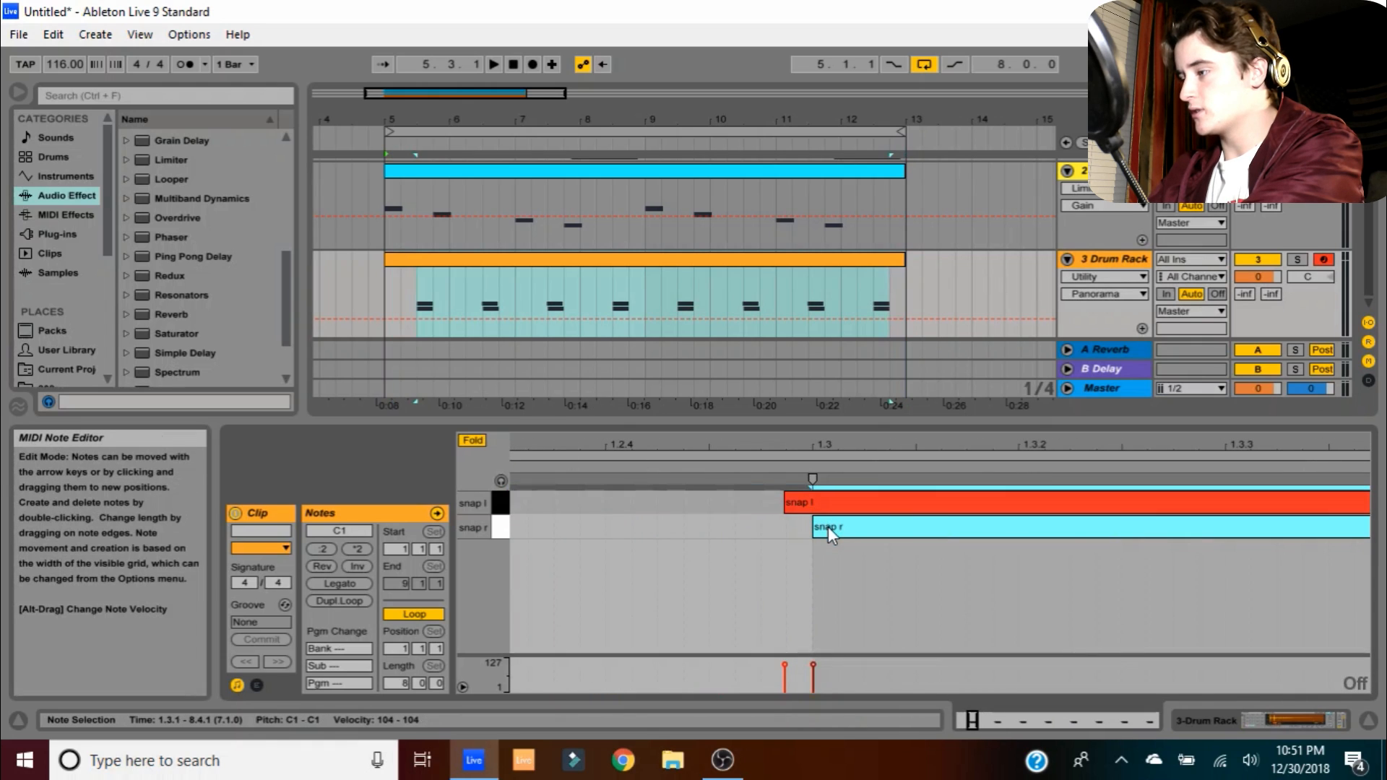
{"action": "left_click_drag", "start_coordinate": [828, 527], "coordinate": [869, 523]}
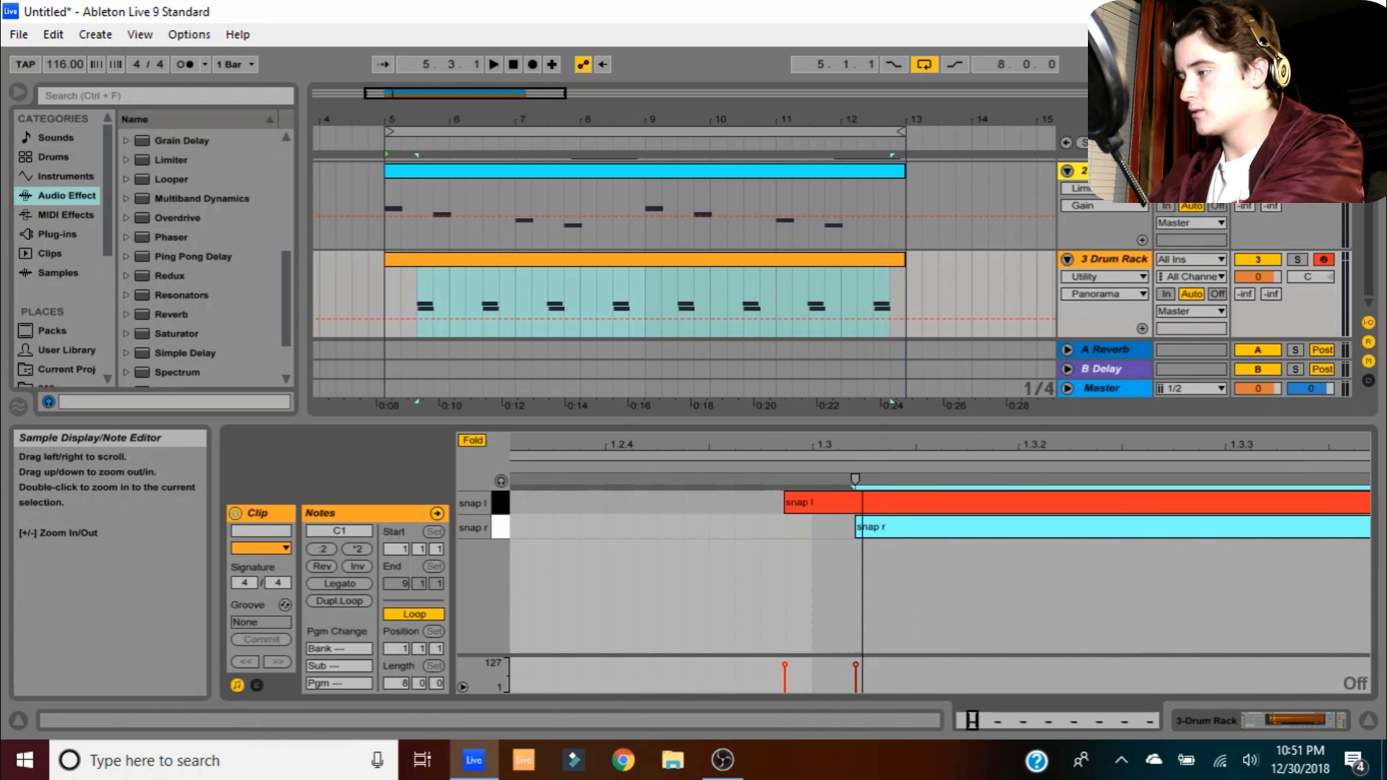
{"action": "left_click_drag", "start_coordinate": [859, 443], "coordinate": [852, 325]}
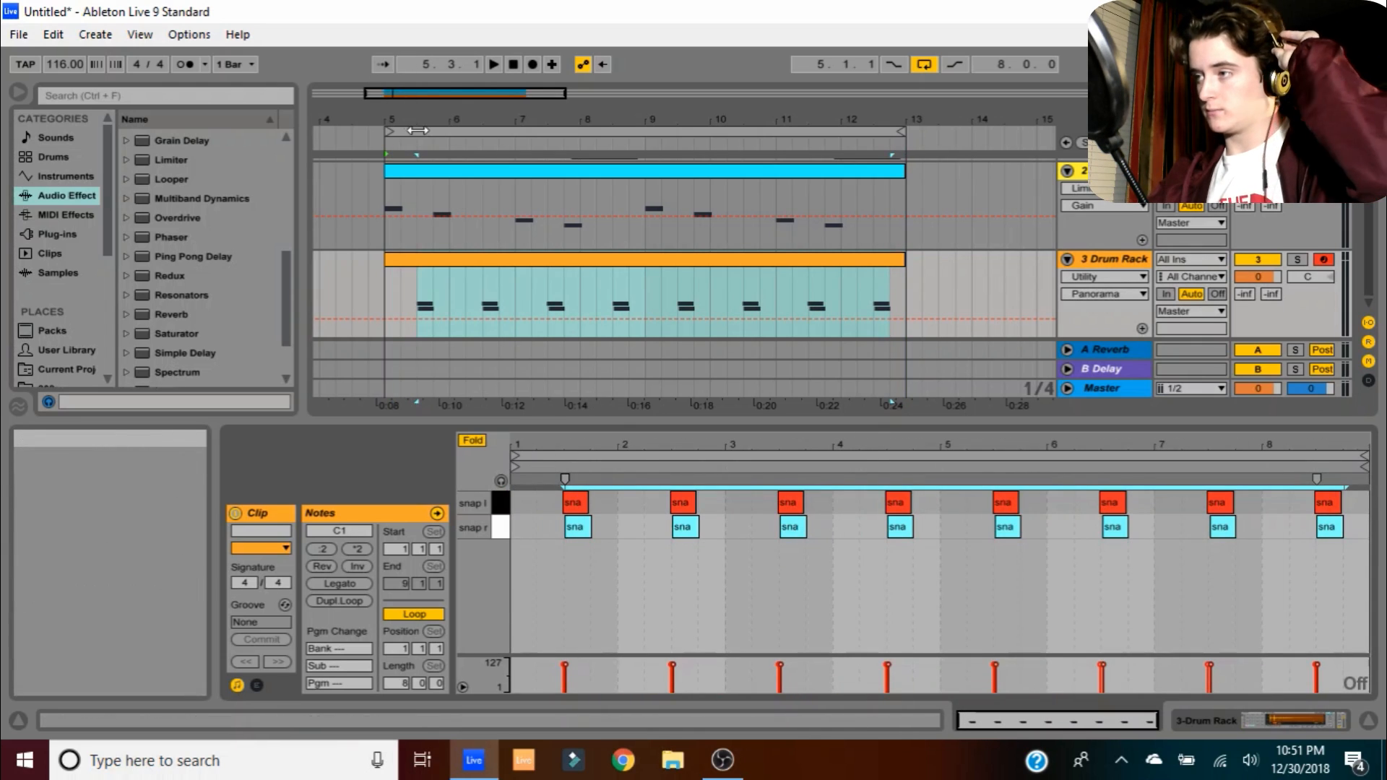
{"action": "left_click", "coordinate": [377, 145]}
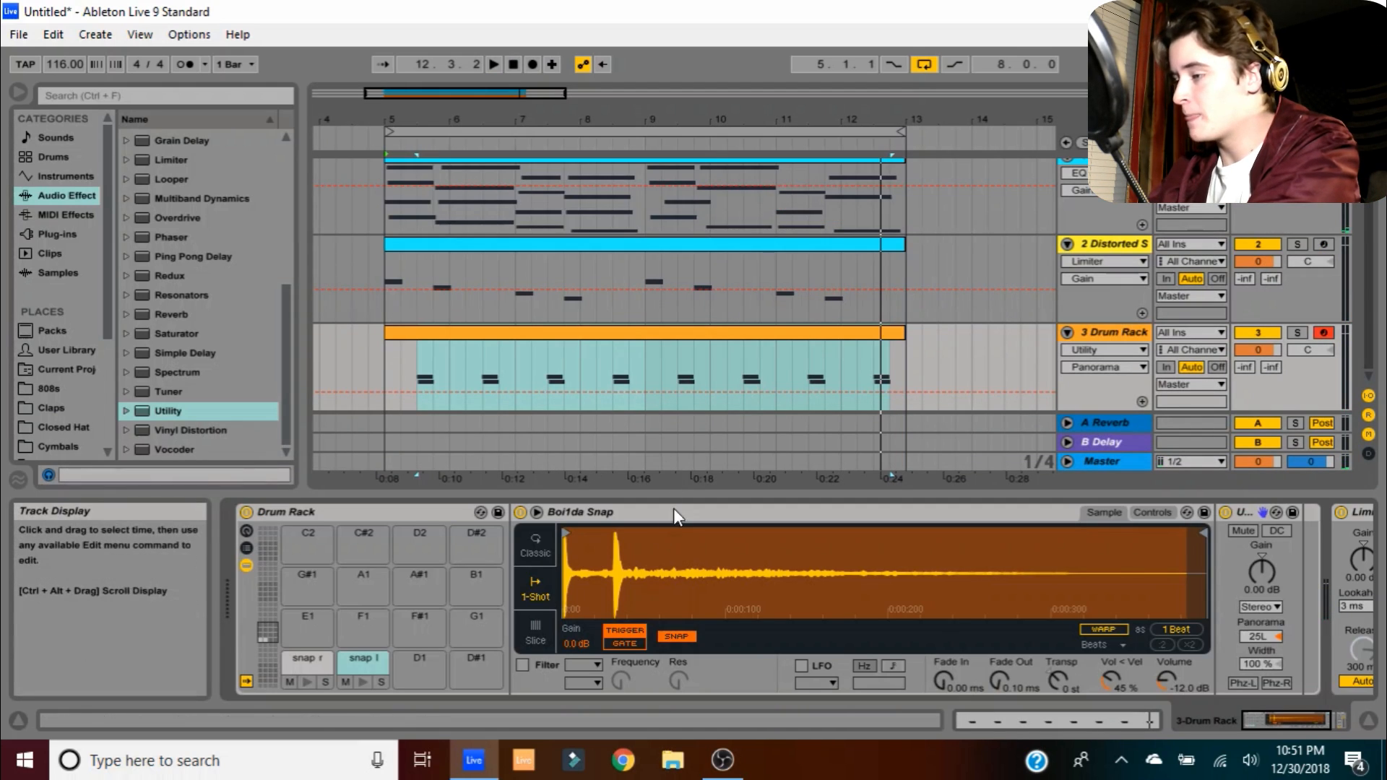
Audition samples from the Kicks folder and load Kick (04).wav onto Drum Rack pad D1
{"action": "scroll", "coordinate": [67, 414], "scroll_direction": "down", "scroll_amount": 3}
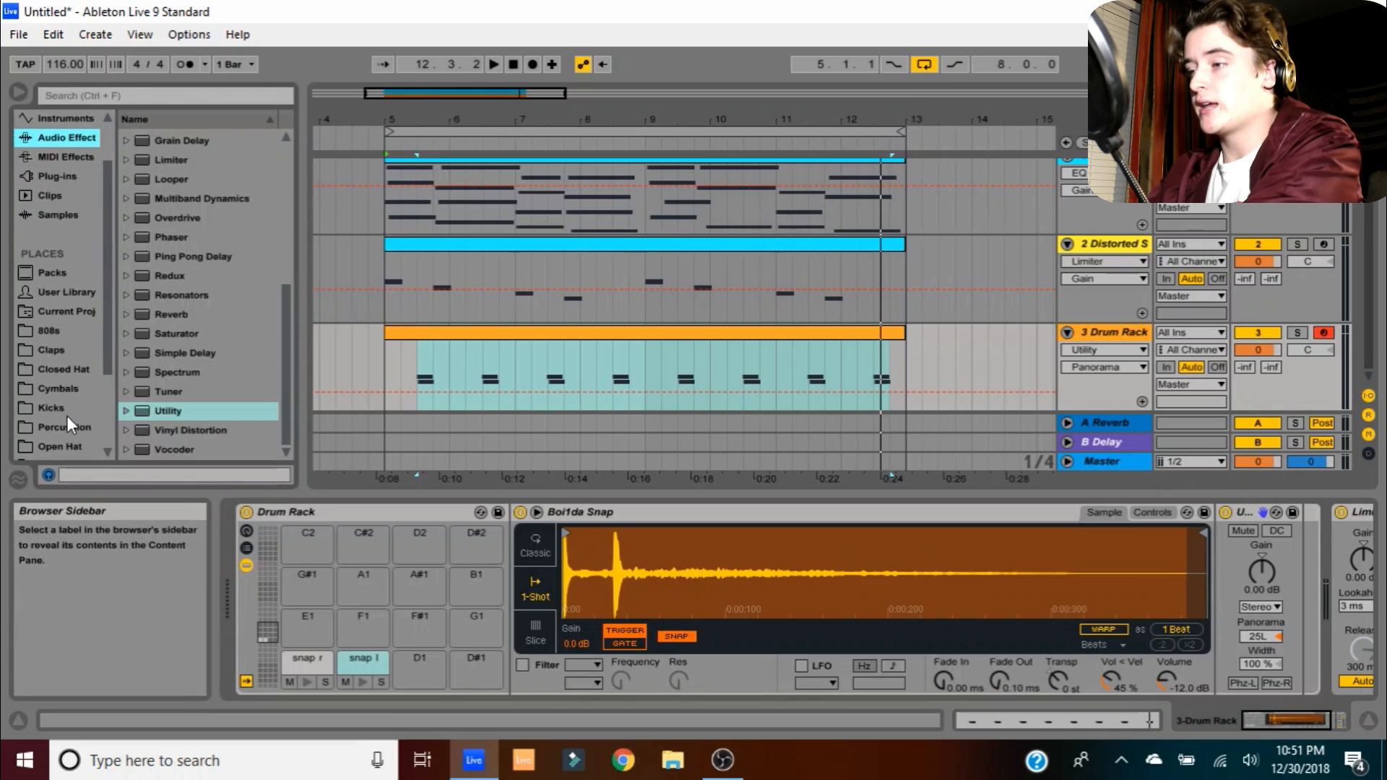
{"action": "left_click", "coordinate": [67, 407]}
{"action": "left_click", "coordinate": [205, 311]}
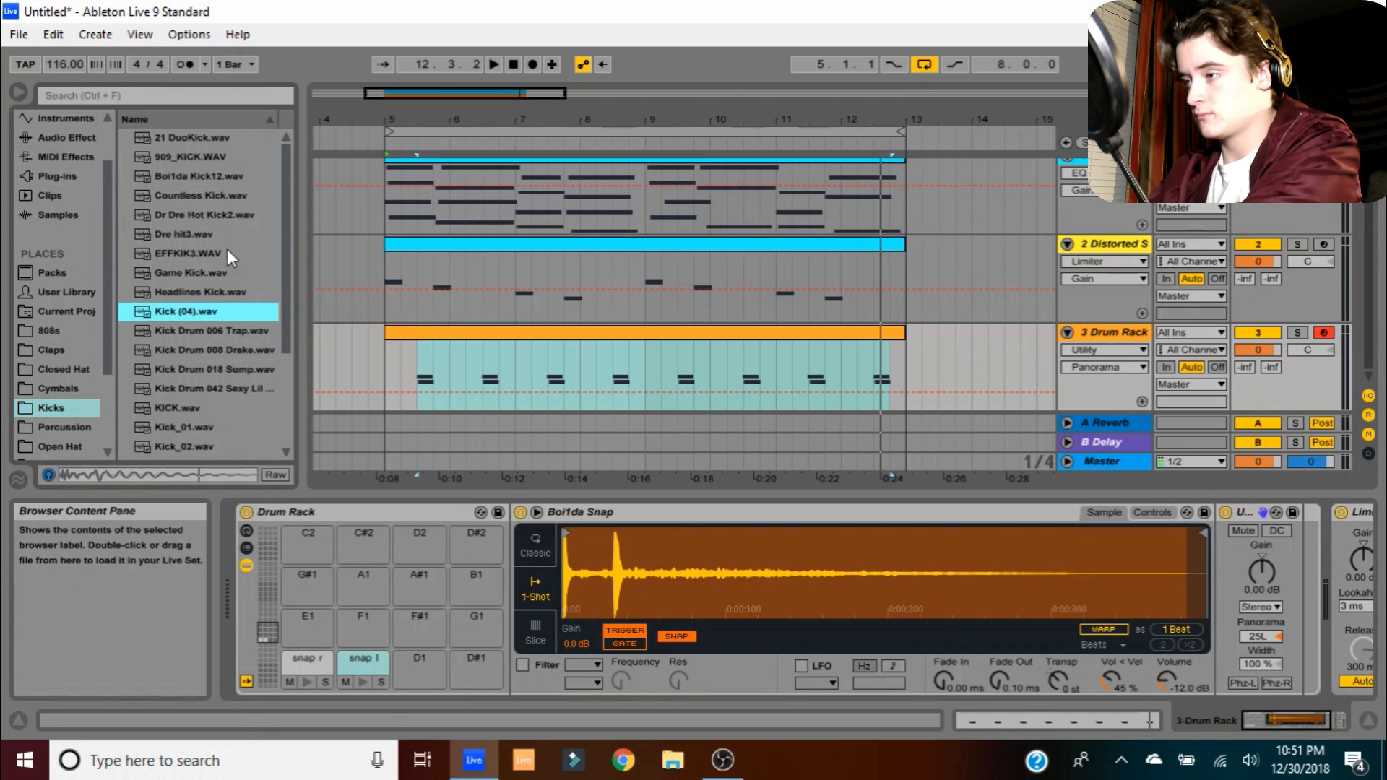
{"action": "left_click", "coordinate": [231, 234]}
{"action": "left_click", "coordinate": [236, 197]}
{"action": "left_click", "coordinate": [235, 331]}
{"action": "left_click", "coordinate": [231, 313]}
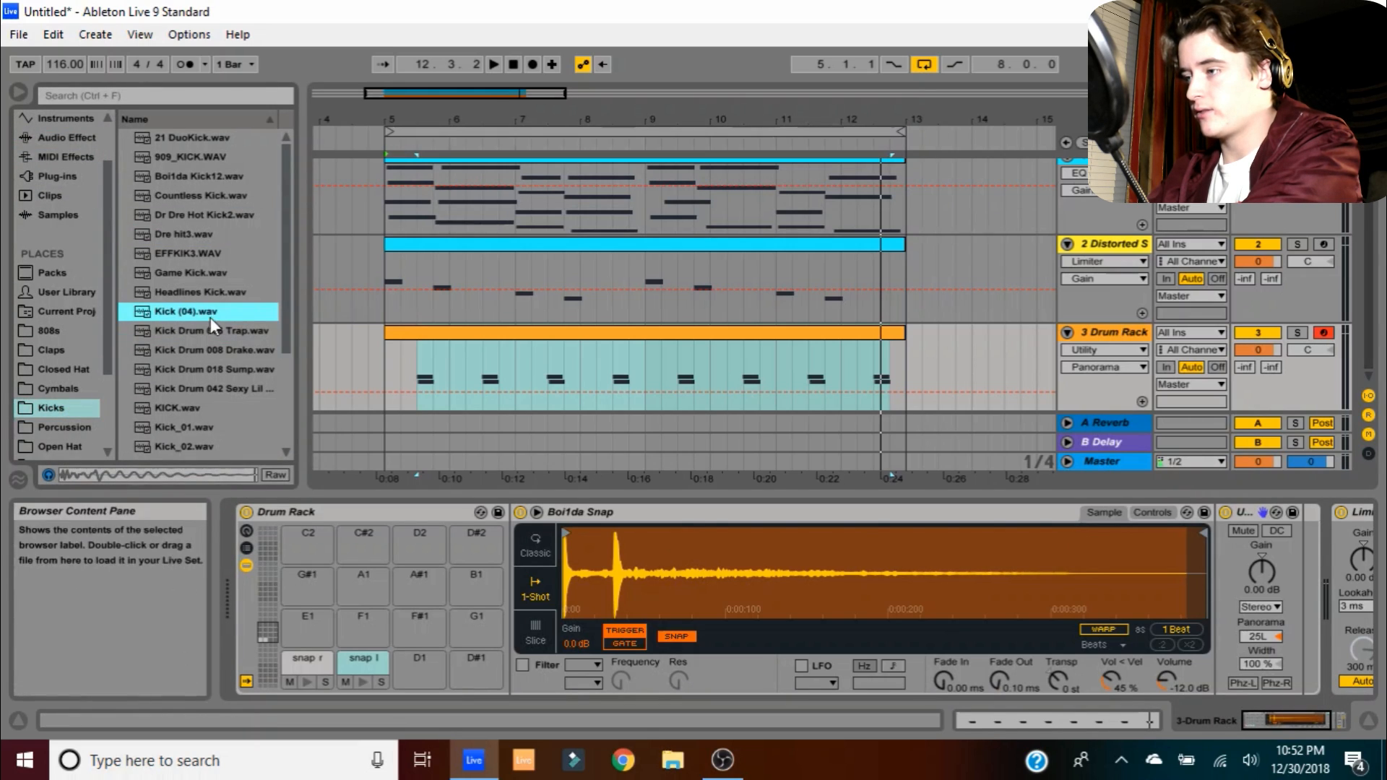
{"action": "left_click_drag", "start_coordinate": [210, 312], "coordinate": [415, 614]}
{"action": "left_click_drag", "start_coordinate": [422, 663], "coordinate": [422, 664]}
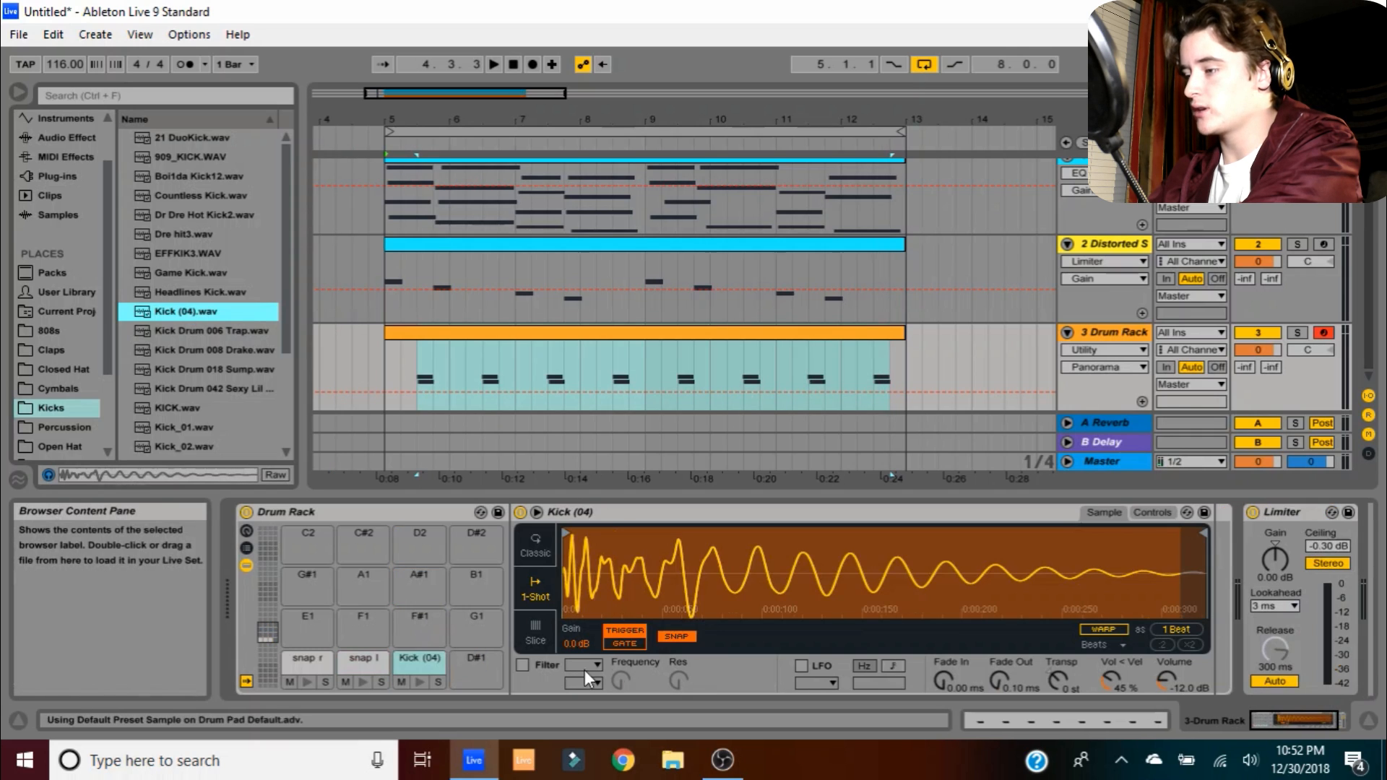
Set the drum clip's adaptive grid to Narrow and place Kick (04) notes at the starts of bars 1 and 2
{"action": "left_click", "coordinate": [1015, 714]}
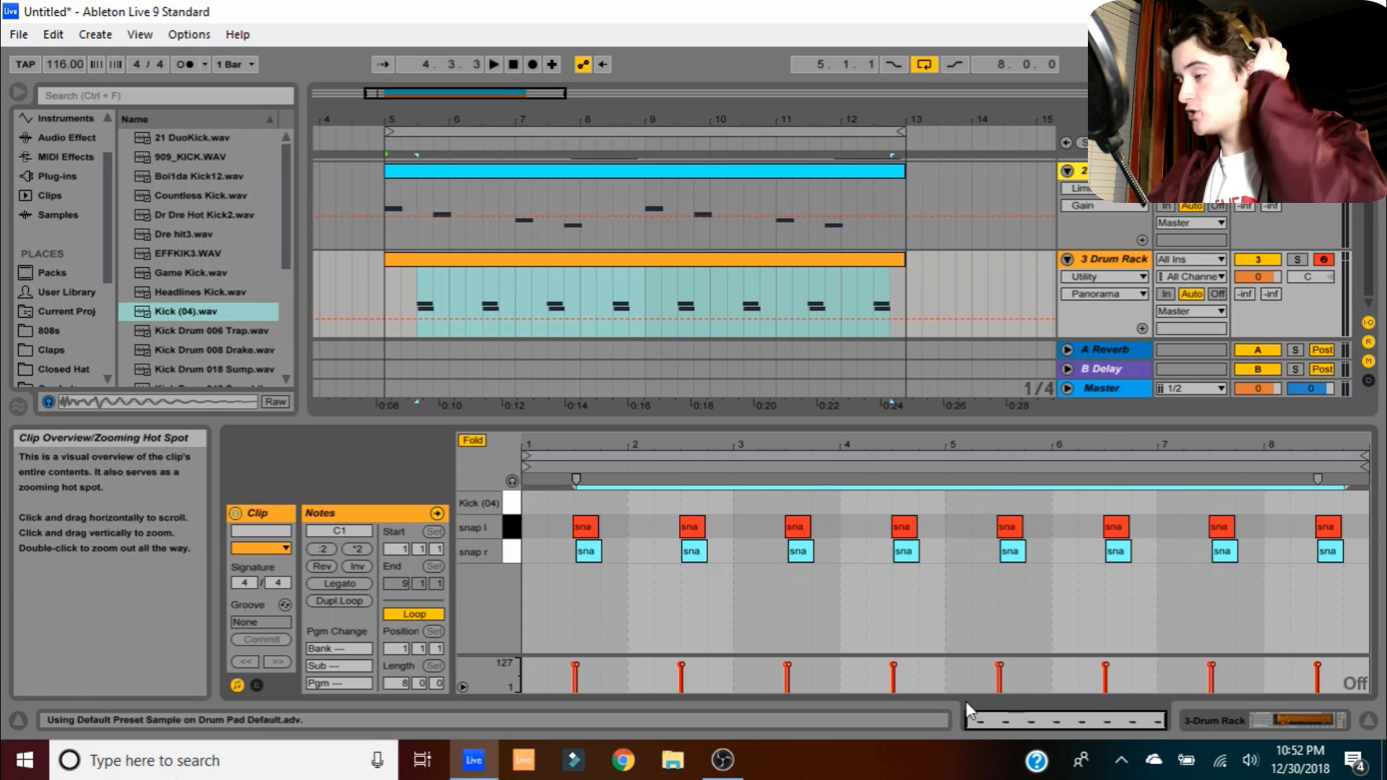
{"action": "right_click", "coordinate": [692, 619]}
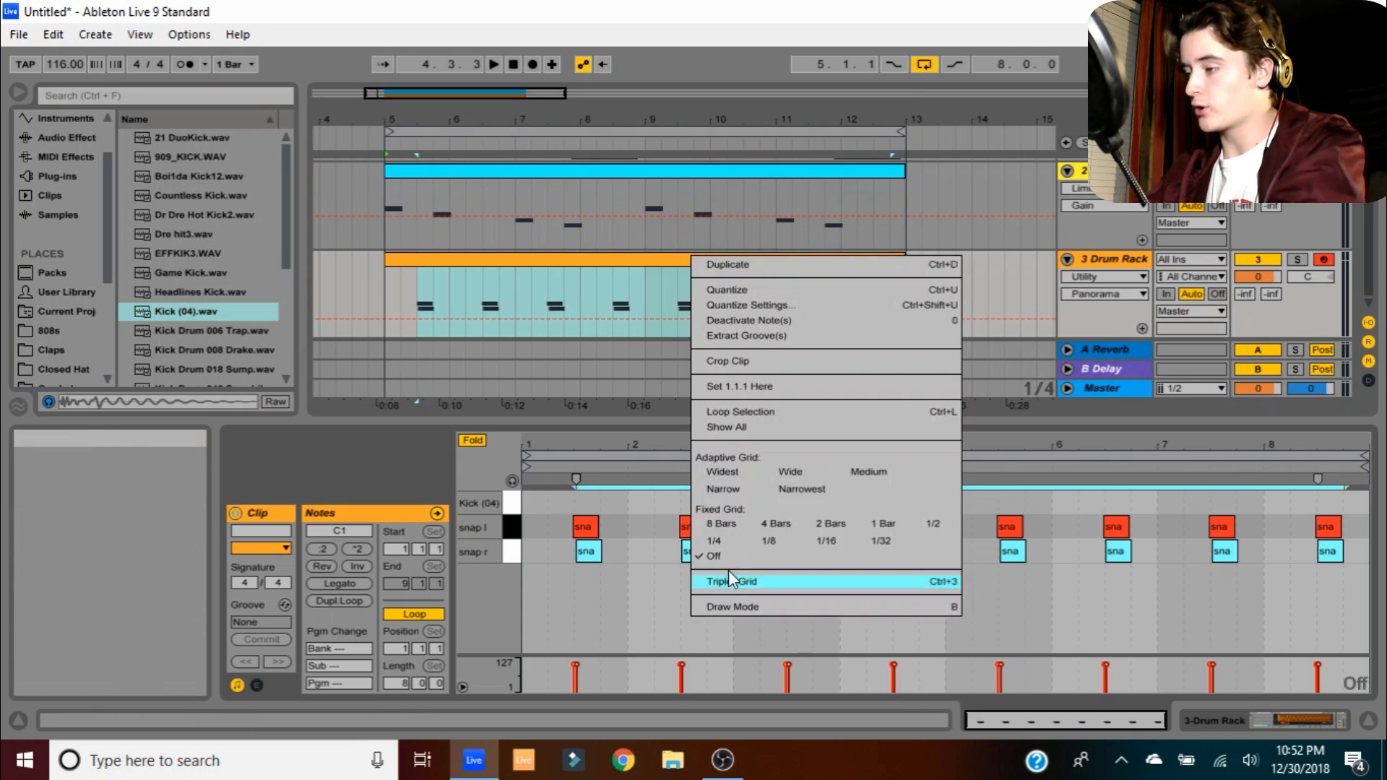
{"action": "left_click", "coordinate": [721, 490]}
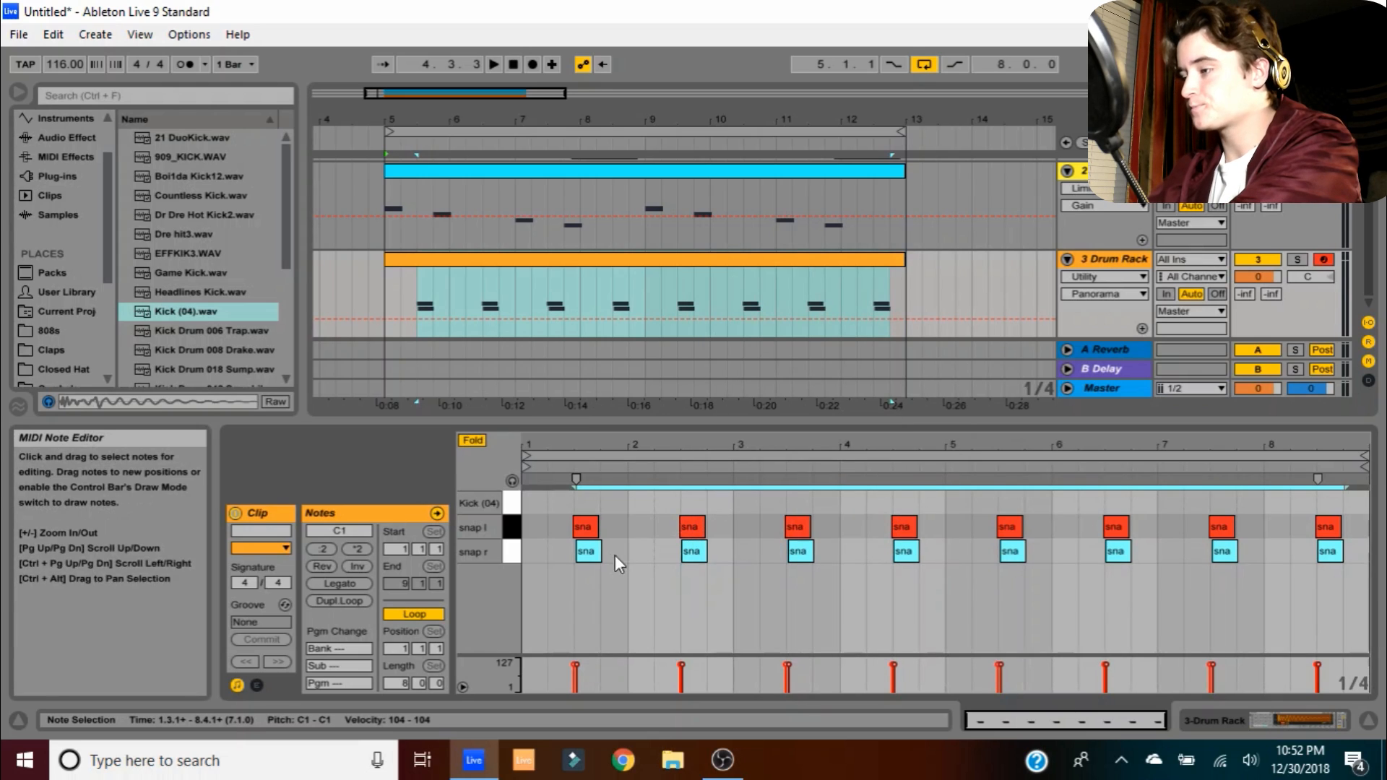
{"action": "double_click", "coordinate": [540, 492]}
{"action": "left_click_drag", "start_coordinate": [530, 500], "coordinate": [644, 505]}
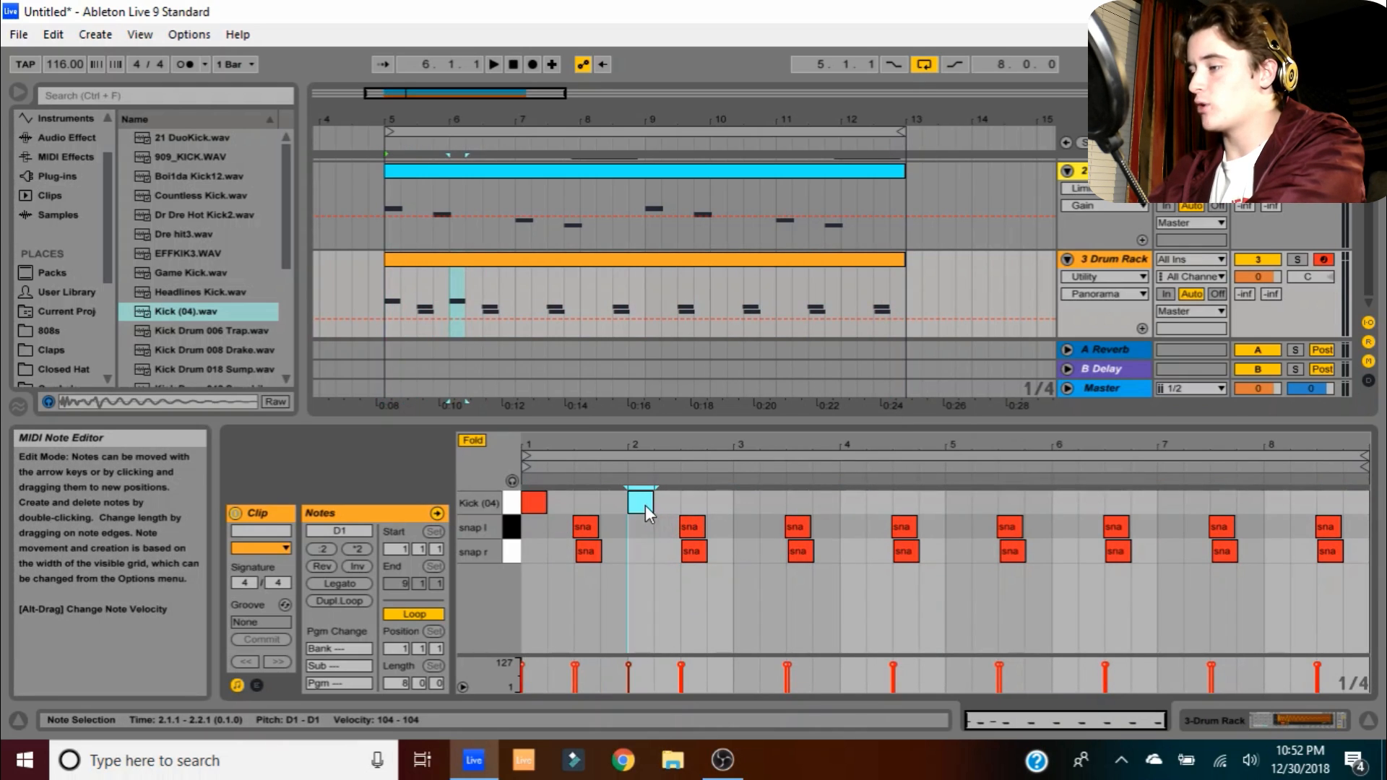
Play the kick pattern, then remove the bar 1 kick and move the other kick to beat 2.2
{"action": "key", "text": "space"}
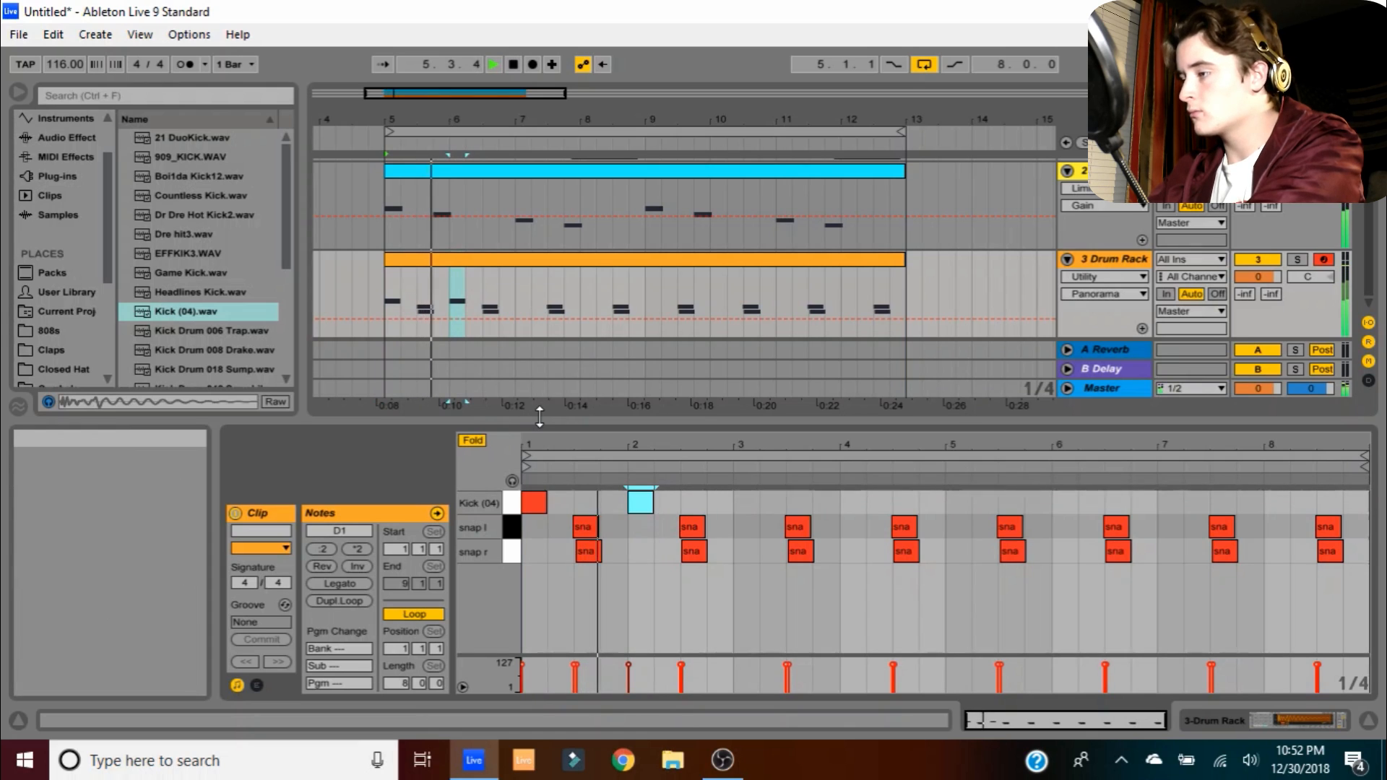
{"action": "key", "text": "space"}
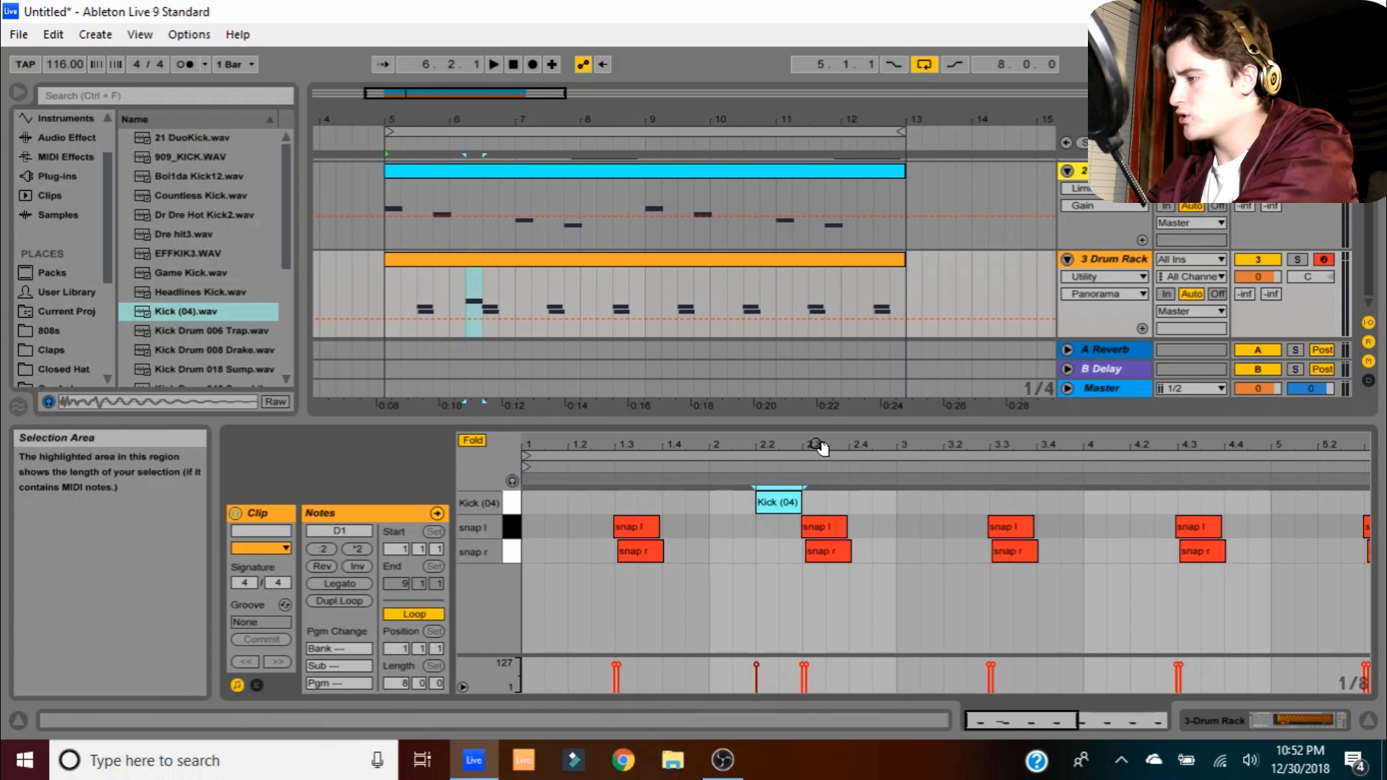
{"action": "left_click_drag", "start_coordinate": [817, 445], "coordinate": [818, 415]}
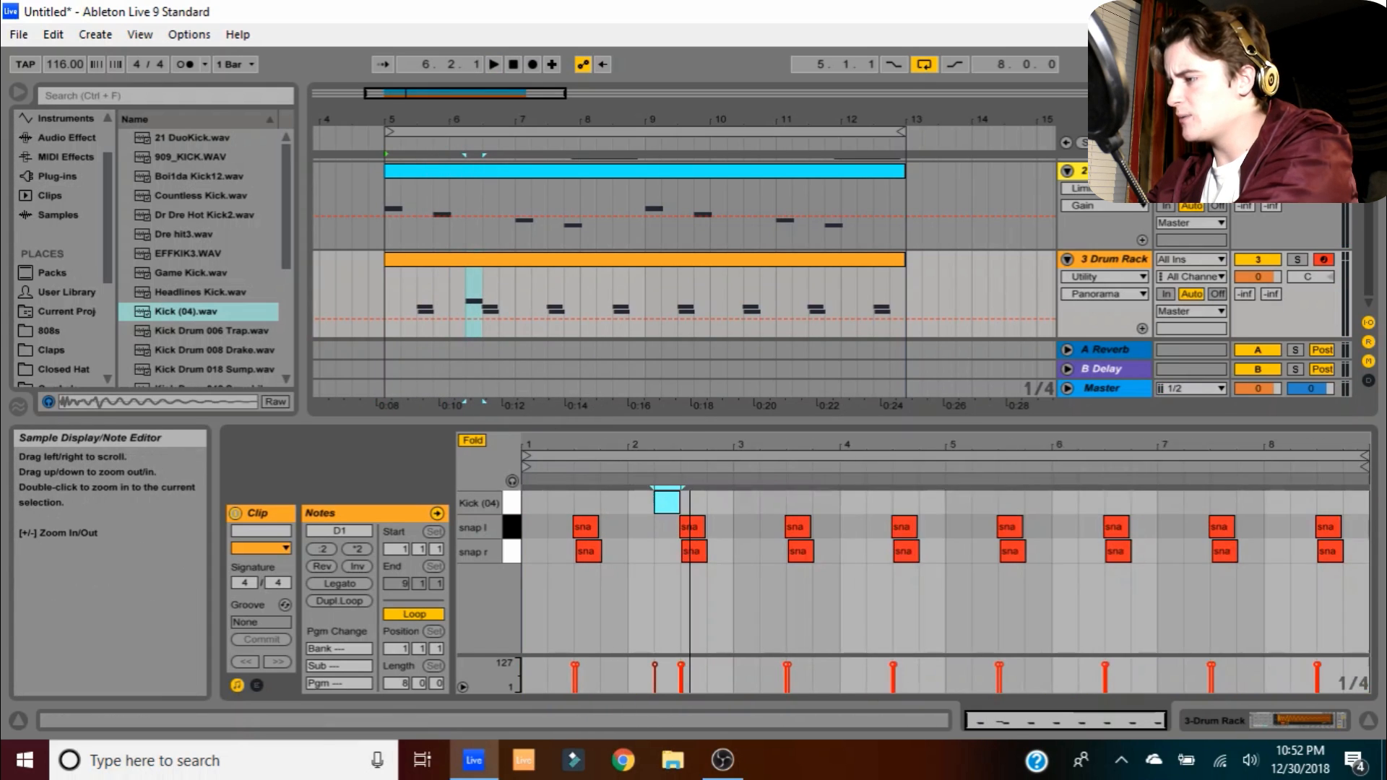
Add more Kick (04) notes across bars 2 to 7 of the drum clip and play the pattern
{"action": "left_click_drag", "start_coordinate": [690, 446], "coordinate": [787, 500]}
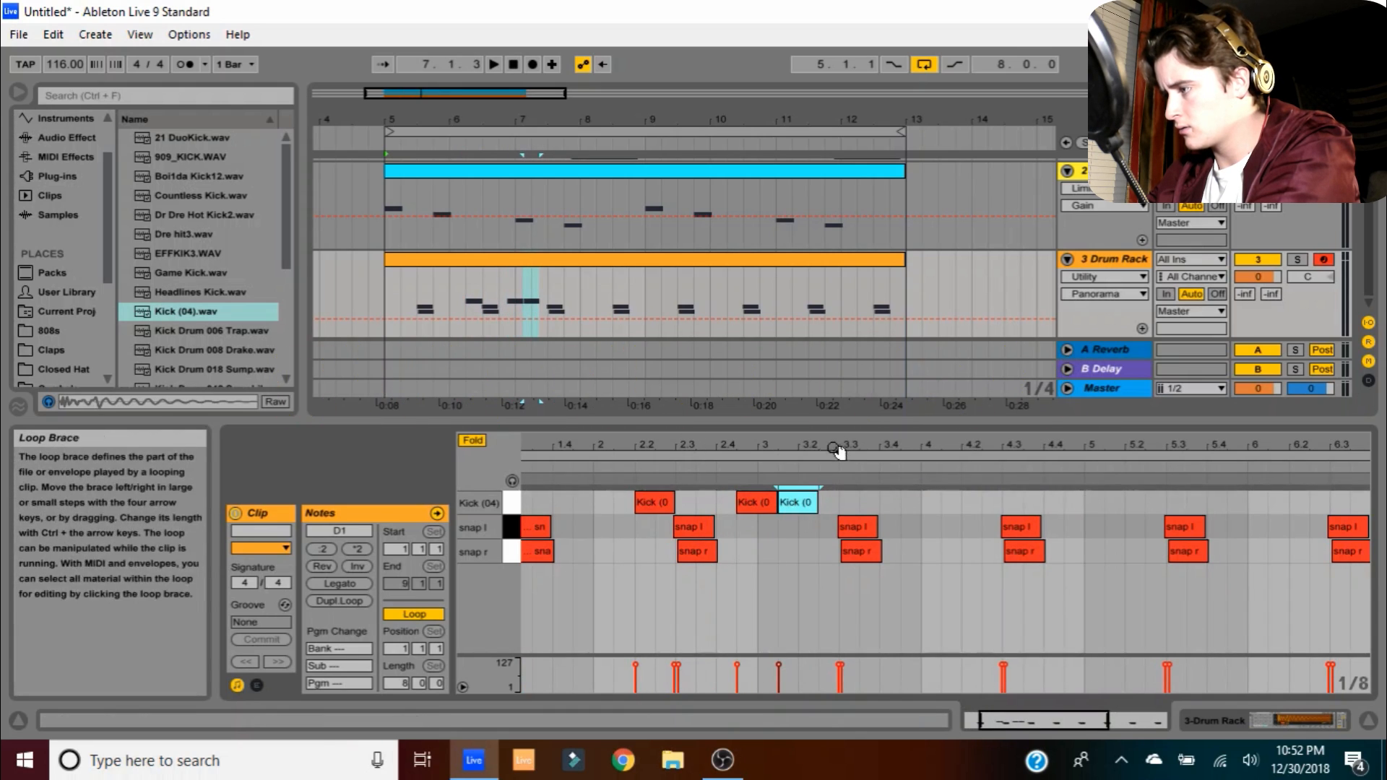
{"action": "left_click_drag", "start_coordinate": [838, 446], "coordinate": [735, 449]}
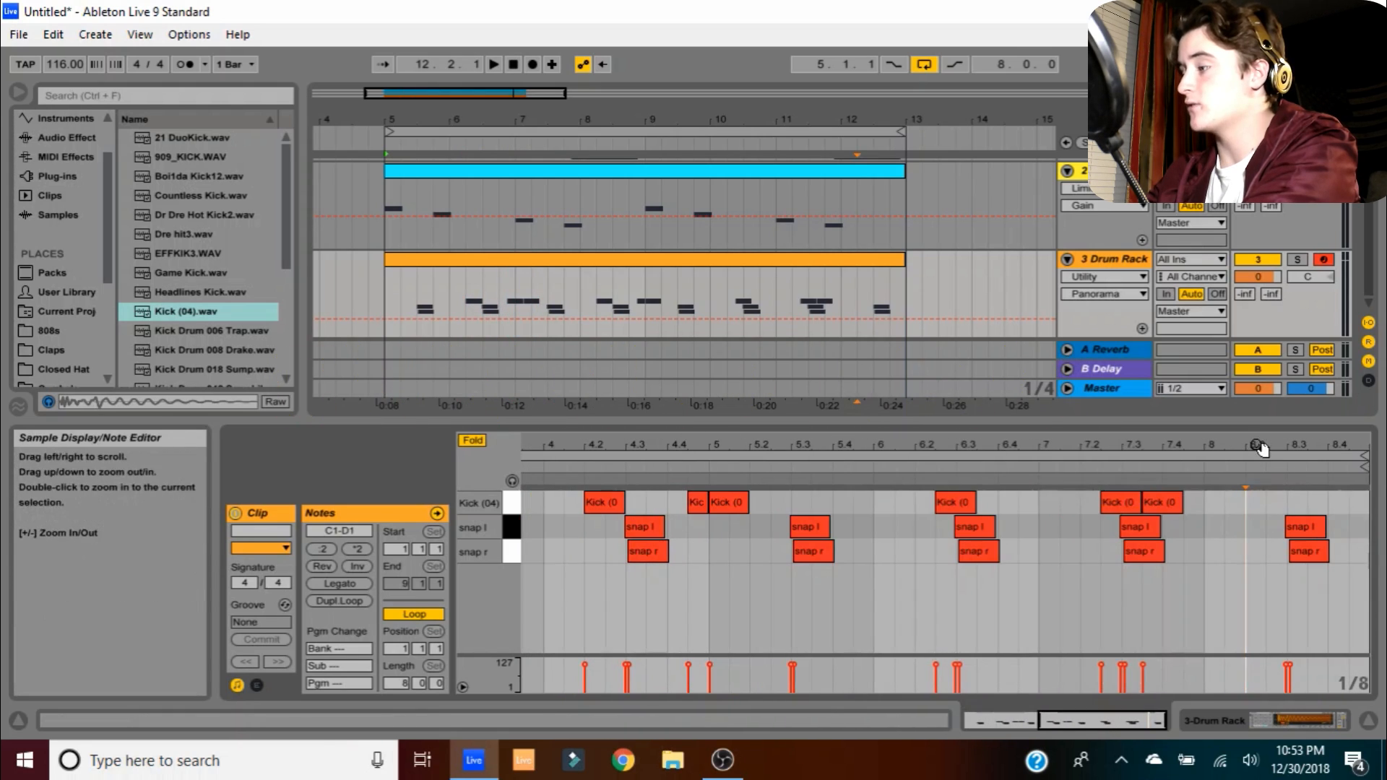
{"action": "left_click", "coordinate": [384, 144]}
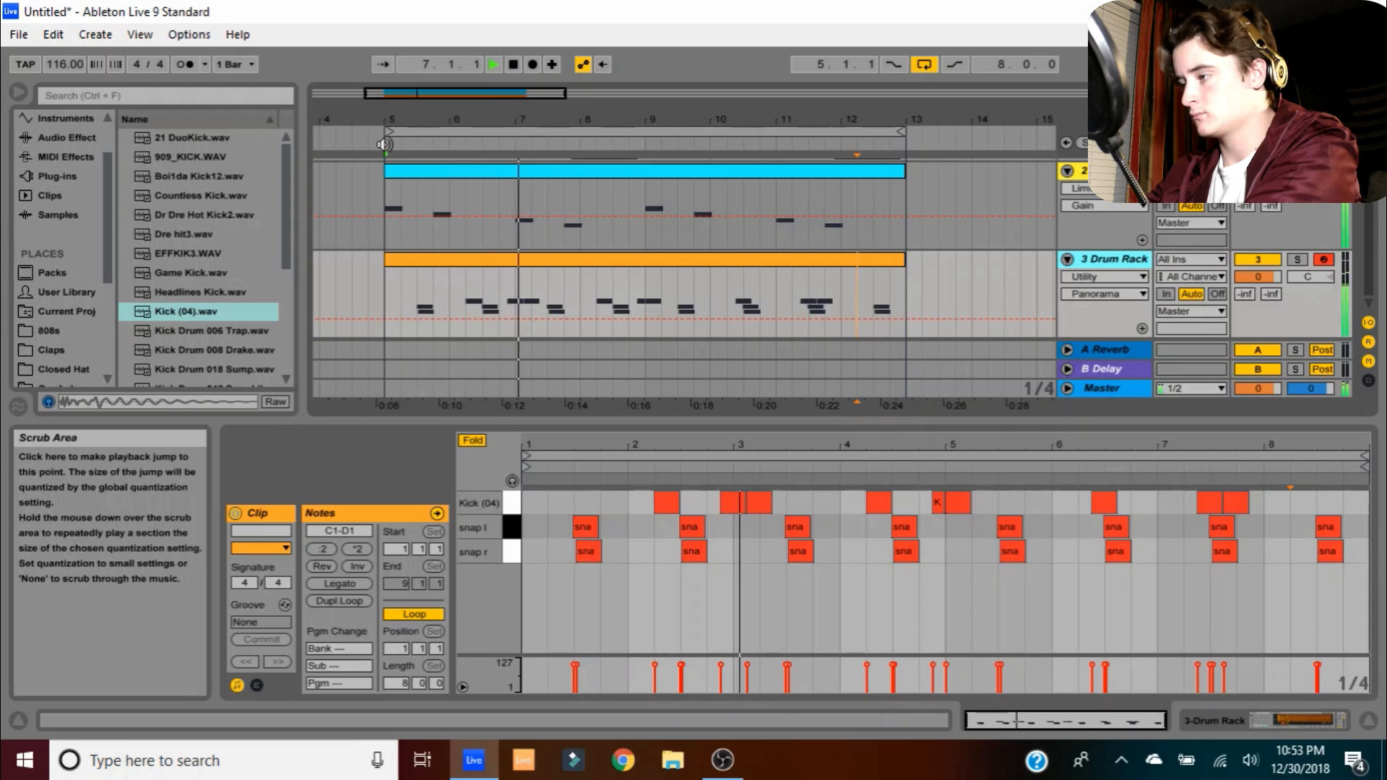
Shift the pair of adjacent kicks around bar 3 to start at 3.1.1 and listen to the pattern again
{"action": "key", "text": "space"}
{"action": "left_click_drag", "start_coordinate": [722, 536], "coordinate": [756, 505]}
{"action": "key", "text": "space"}
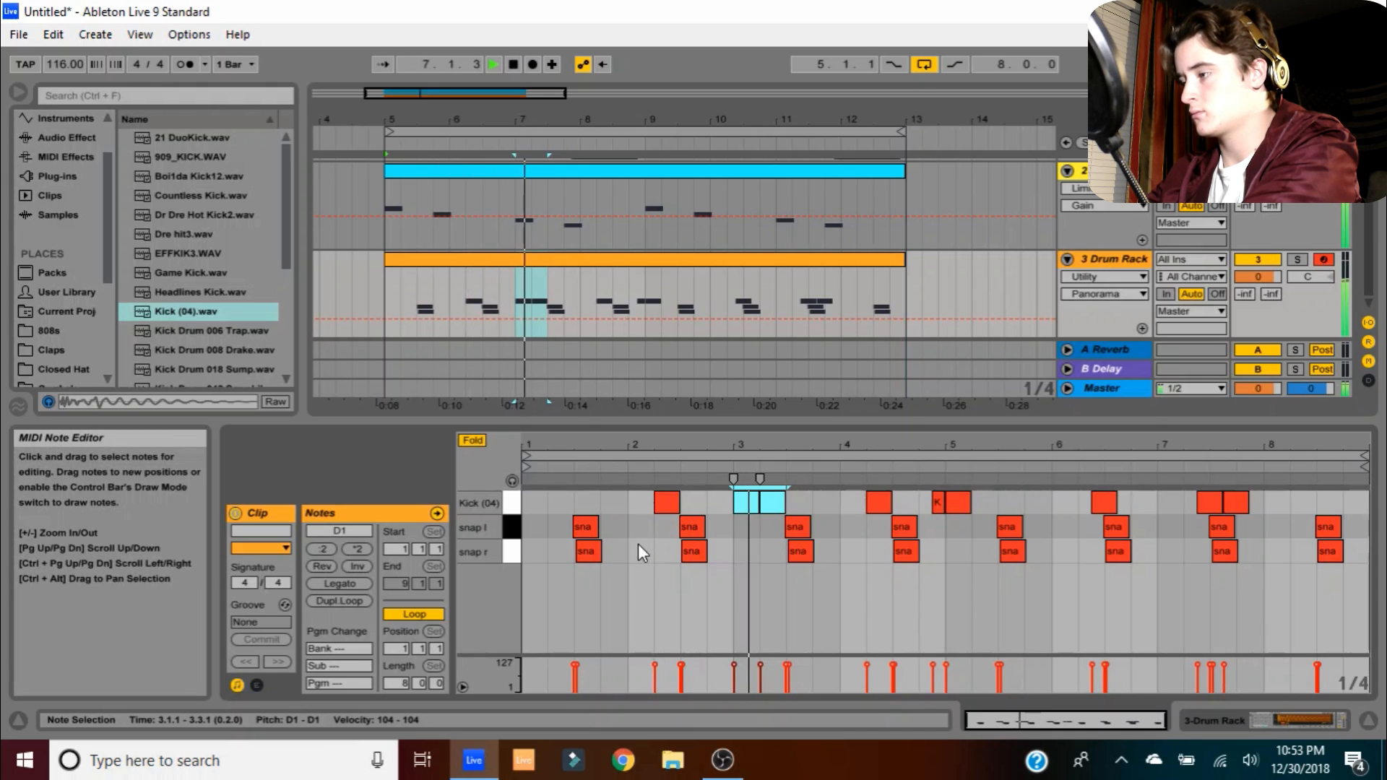
{"action": "key", "text": "space"}
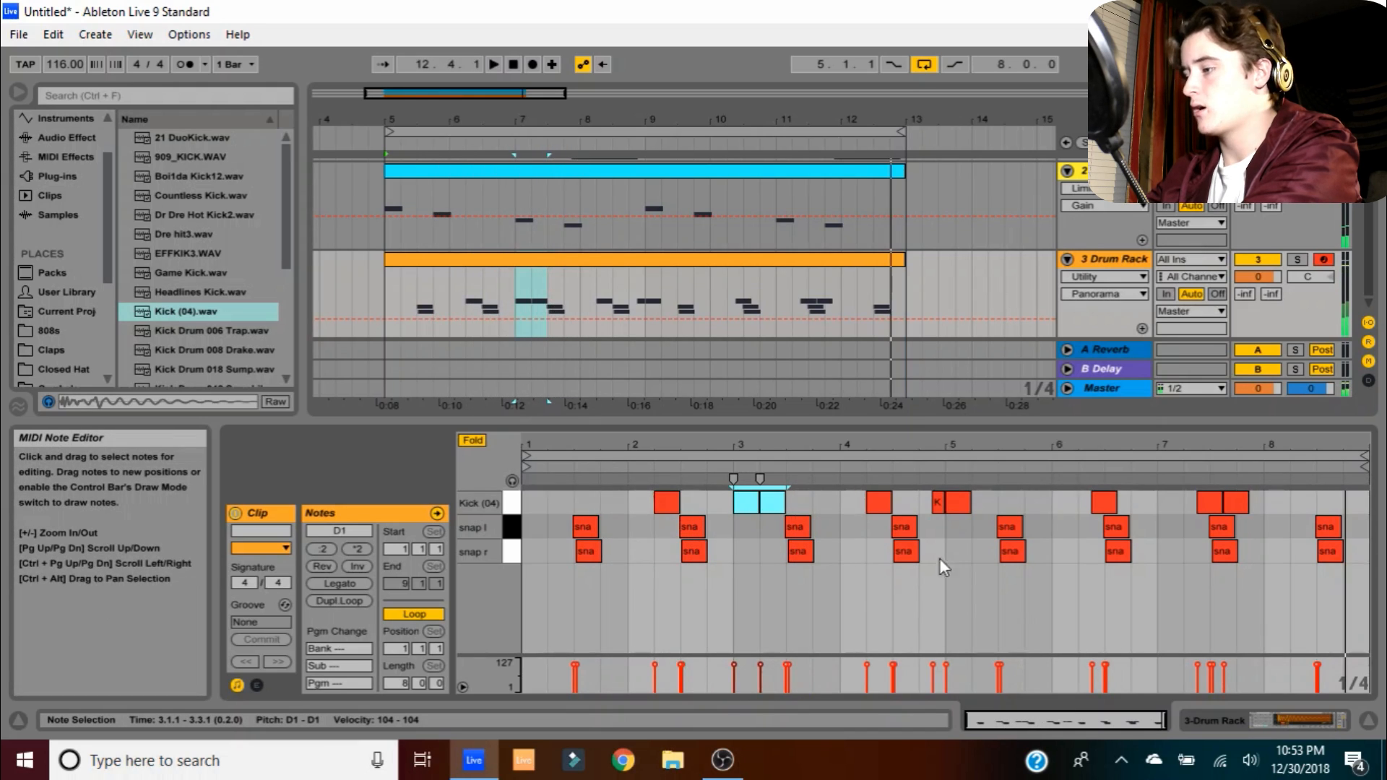
Lower the velocity of the kick at 4.4.3 to 52 and soften the kicks at 7.3.3 and 3.1.1
{"action": "left_click", "coordinate": [865, 609]}
{"action": "left_click", "coordinate": [843, 621]}
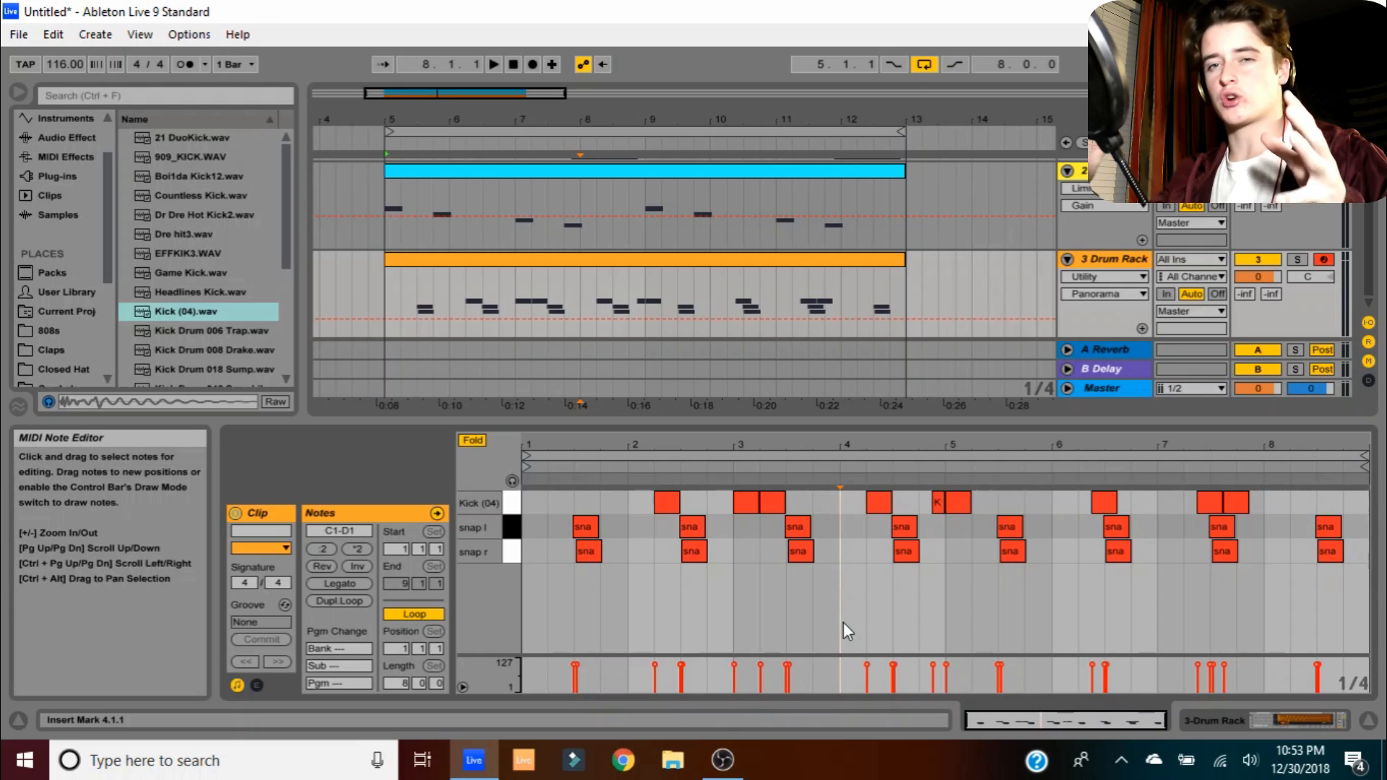
{"action": "left_click", "coordinate": [881, 503]}
{"action": "left_click_drag", "start_coordinate": [867, 665], "coordinate": [867, 668]}
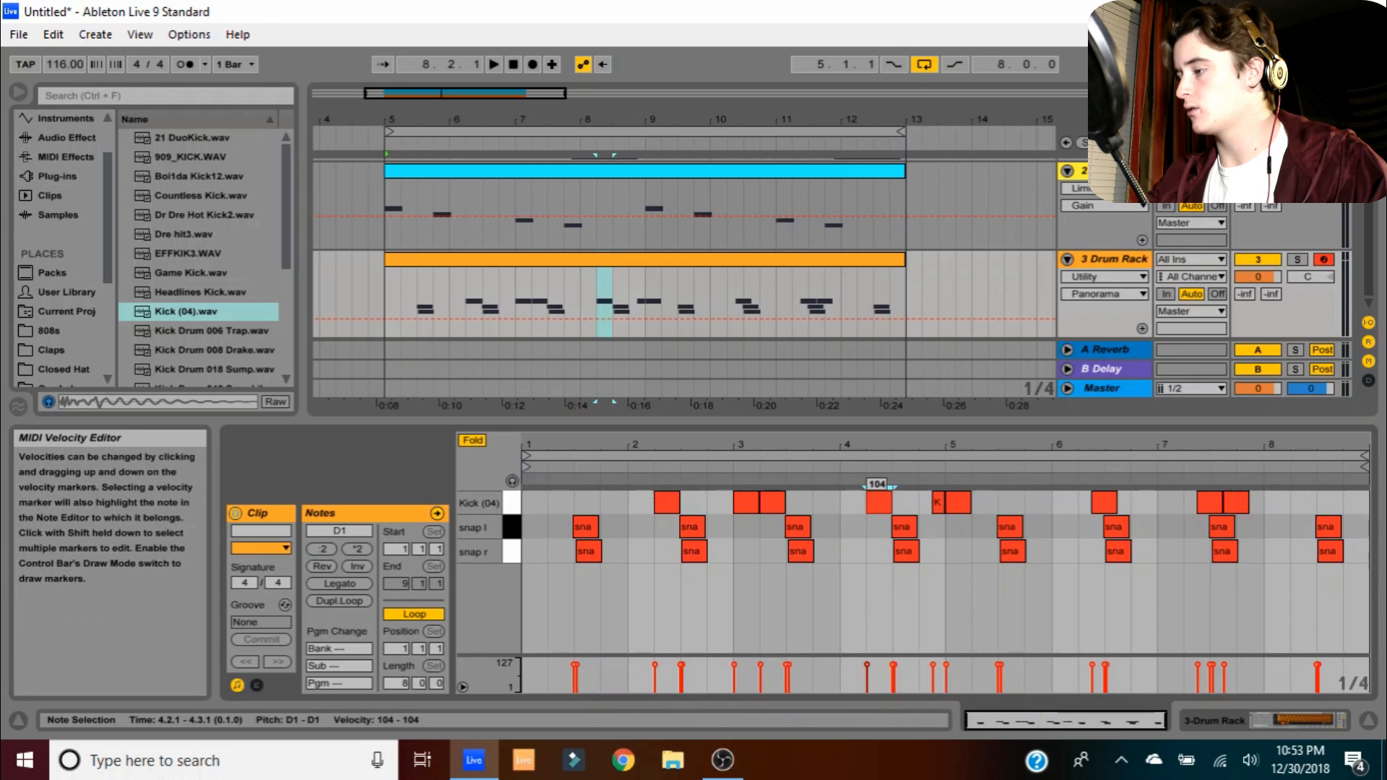
{"action": "left_click", "coordinate": [938, 503]}
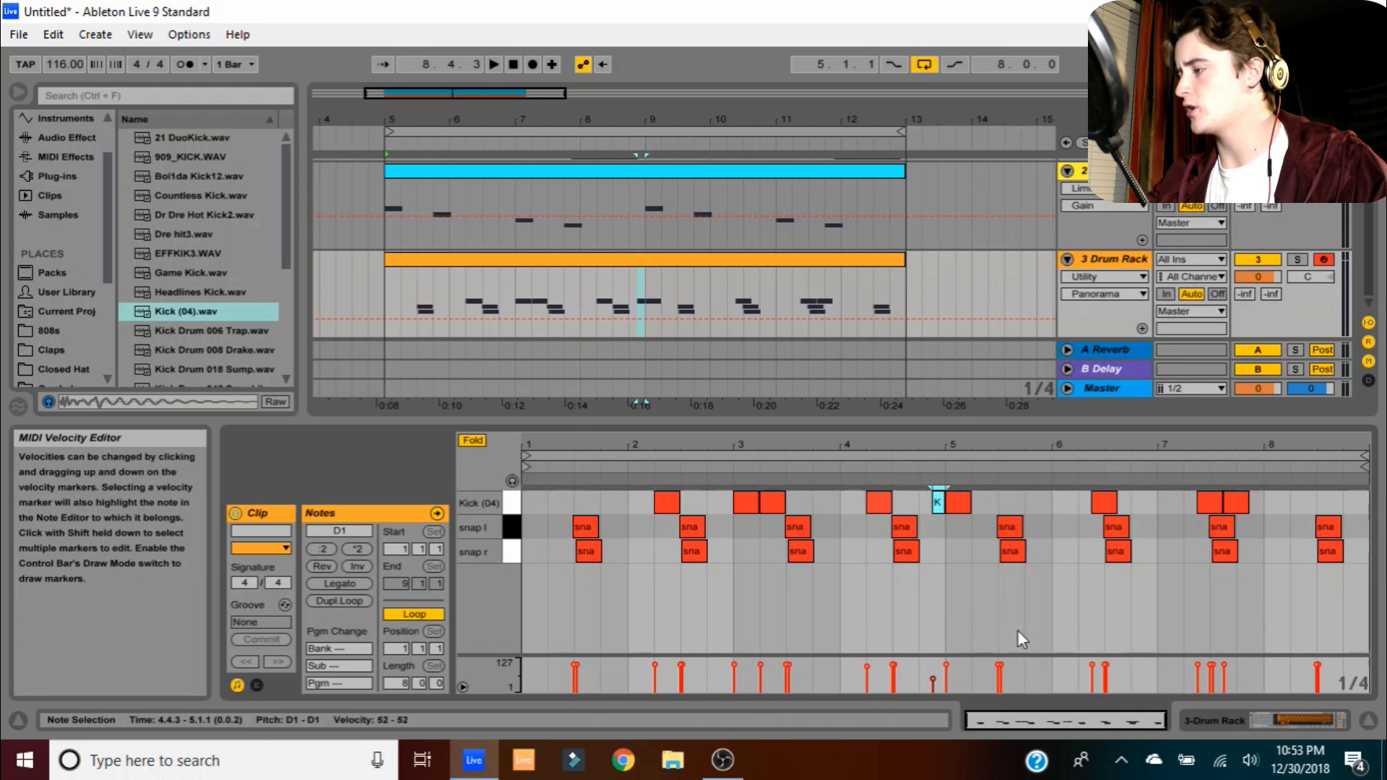
{"action": "left_click", "coordinate": [1236, 502]}
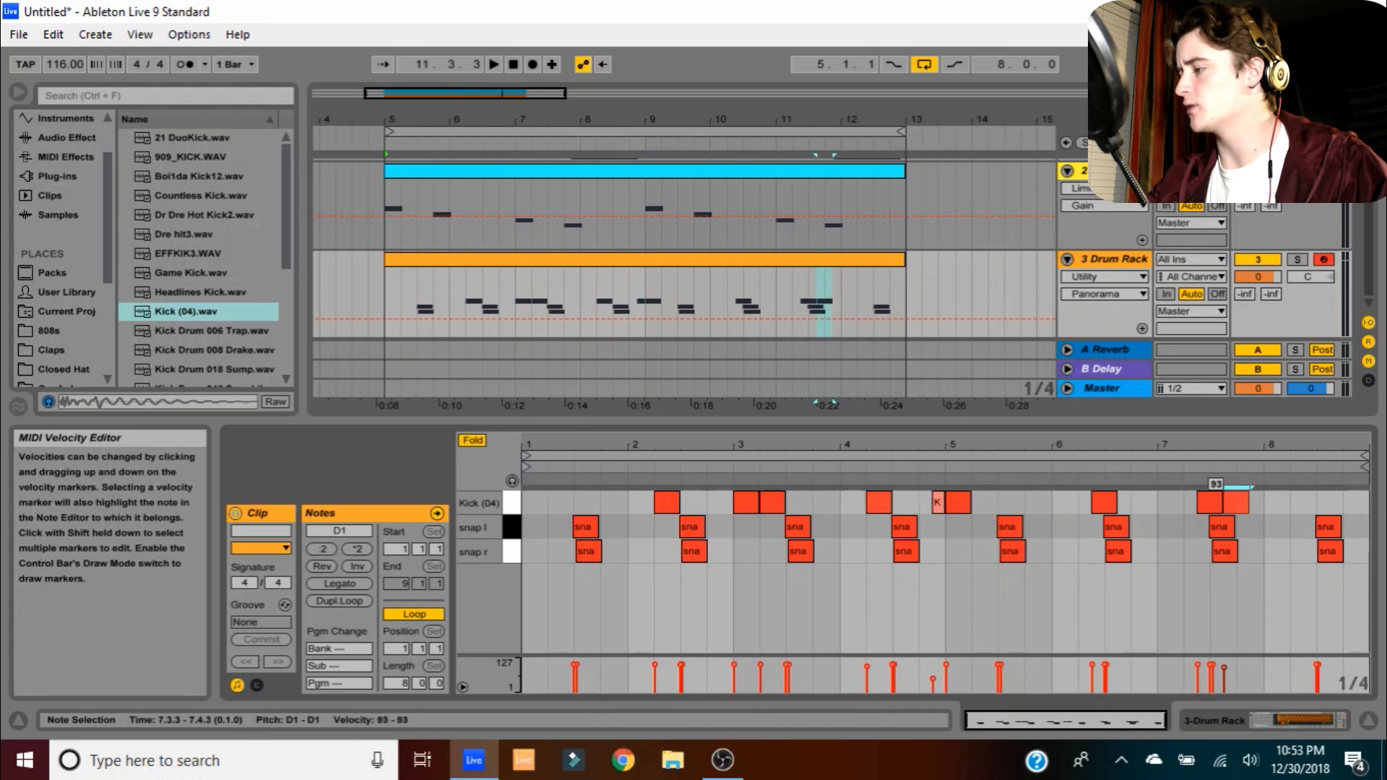
{"action": "left_click", "coordinate": [746, 502]}
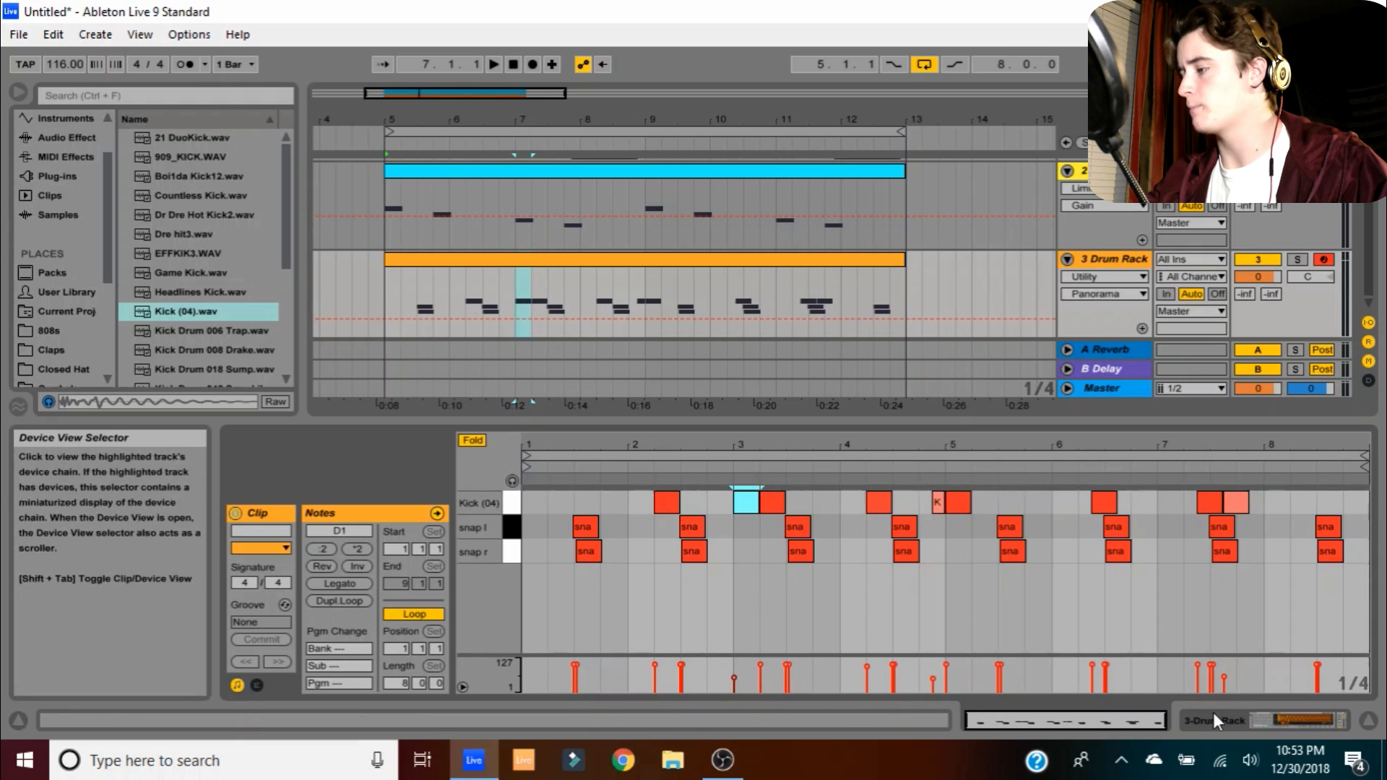
Load HiHat Closed 007 Pitched from the Closed Hat folder onto Drum Rack pad D#1 and return to the drum clip's notes
{"action": "left_click", "coordinate": [1293, 720]}
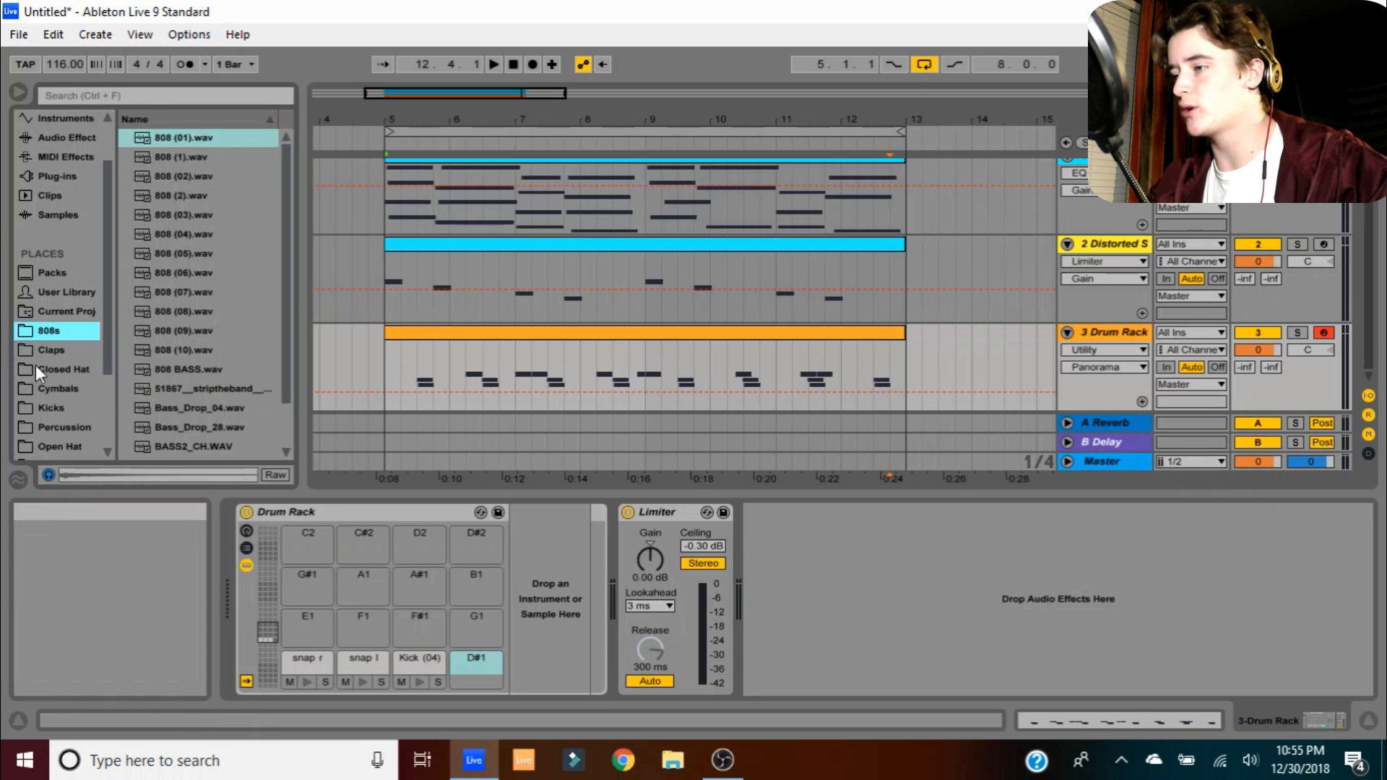
{"action": "left_click", "coordinate": [91, 369]}
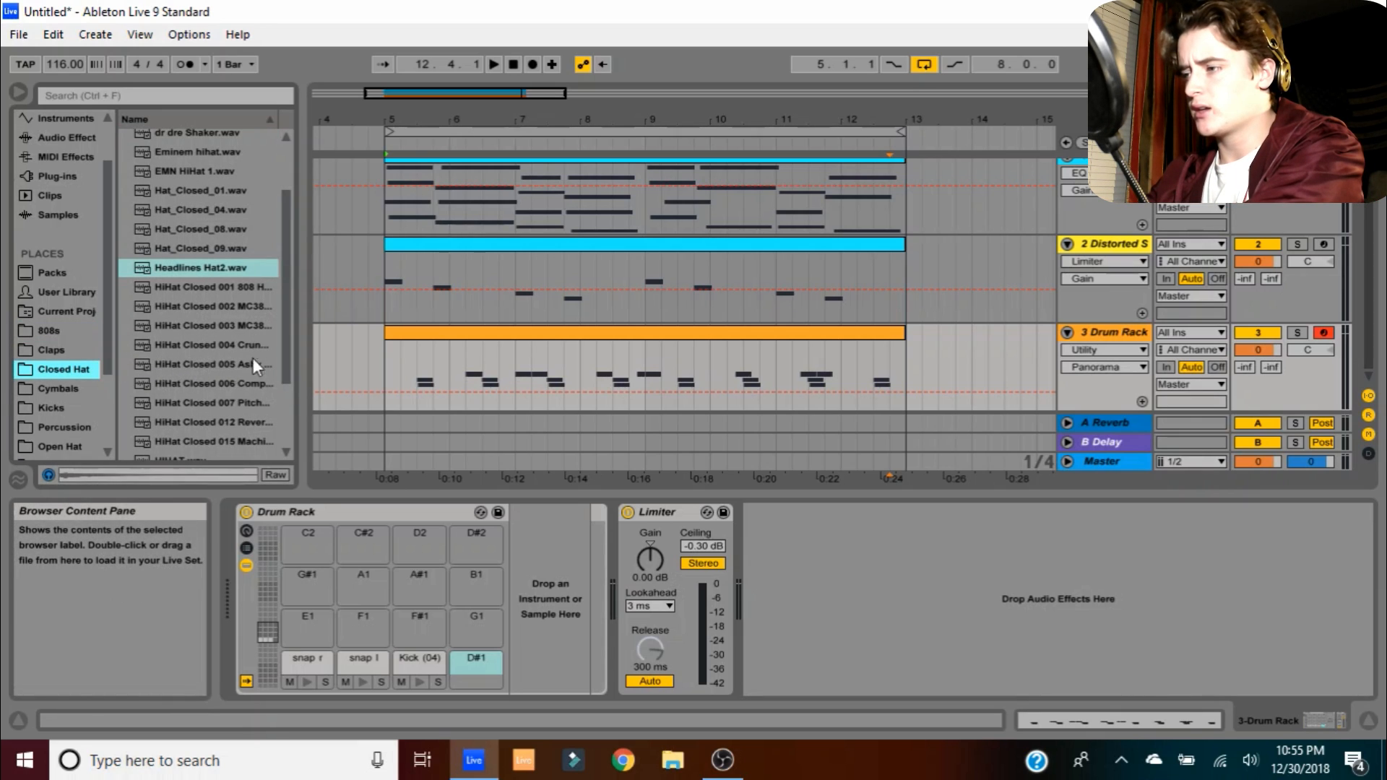
{"action": "left_click", "coordinate": [252, 402]}
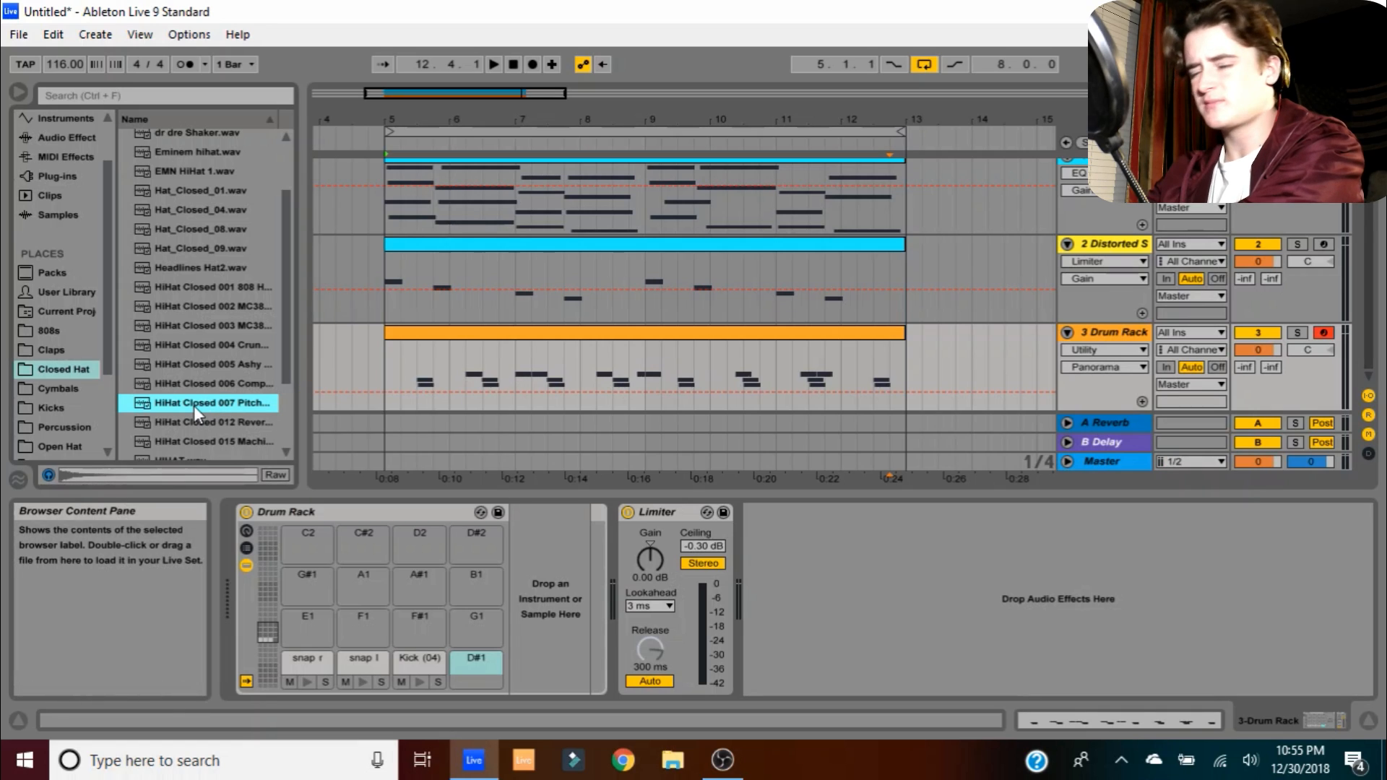
{"action": "left_click_drag", "start_coordinate": [194, 405], "coordinate": [483, 663]}
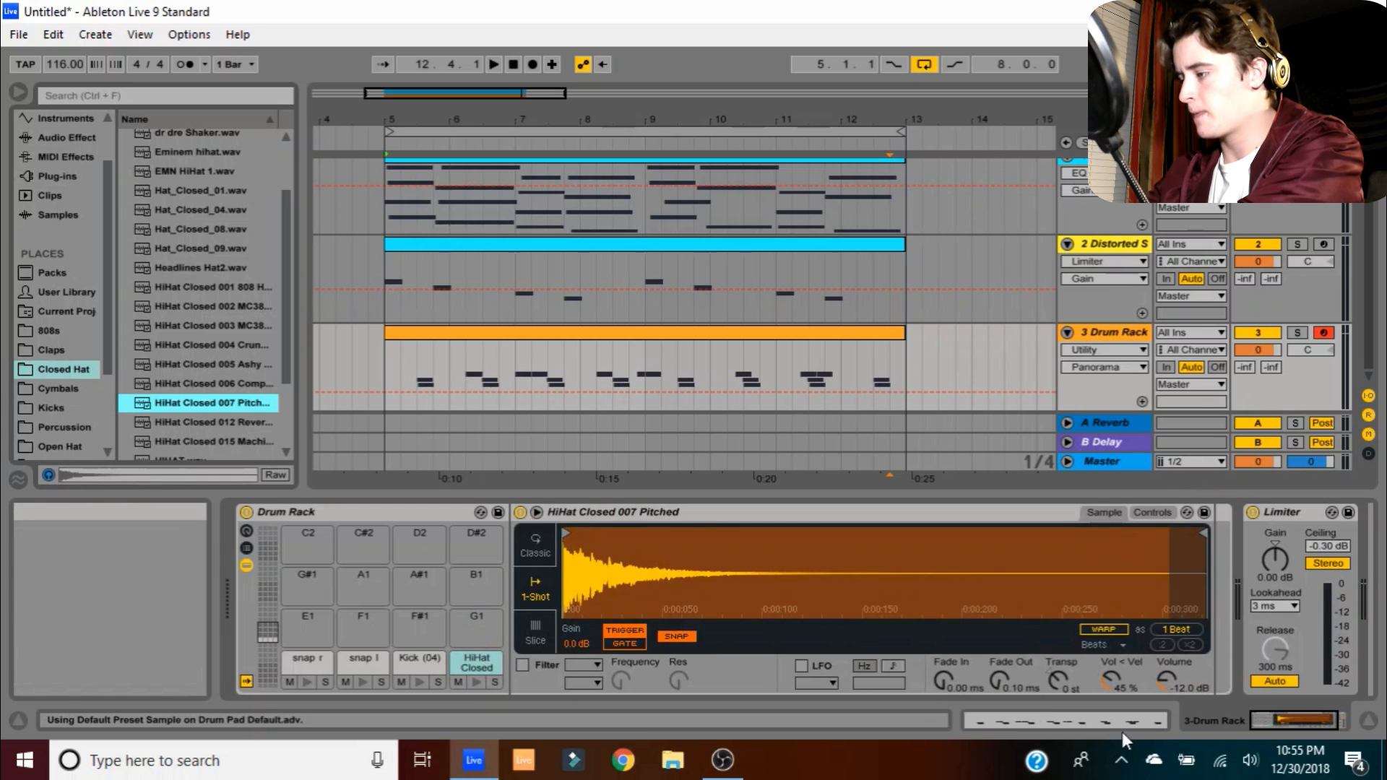
{"action": "left_click", "coordinate": [1368, 720]}
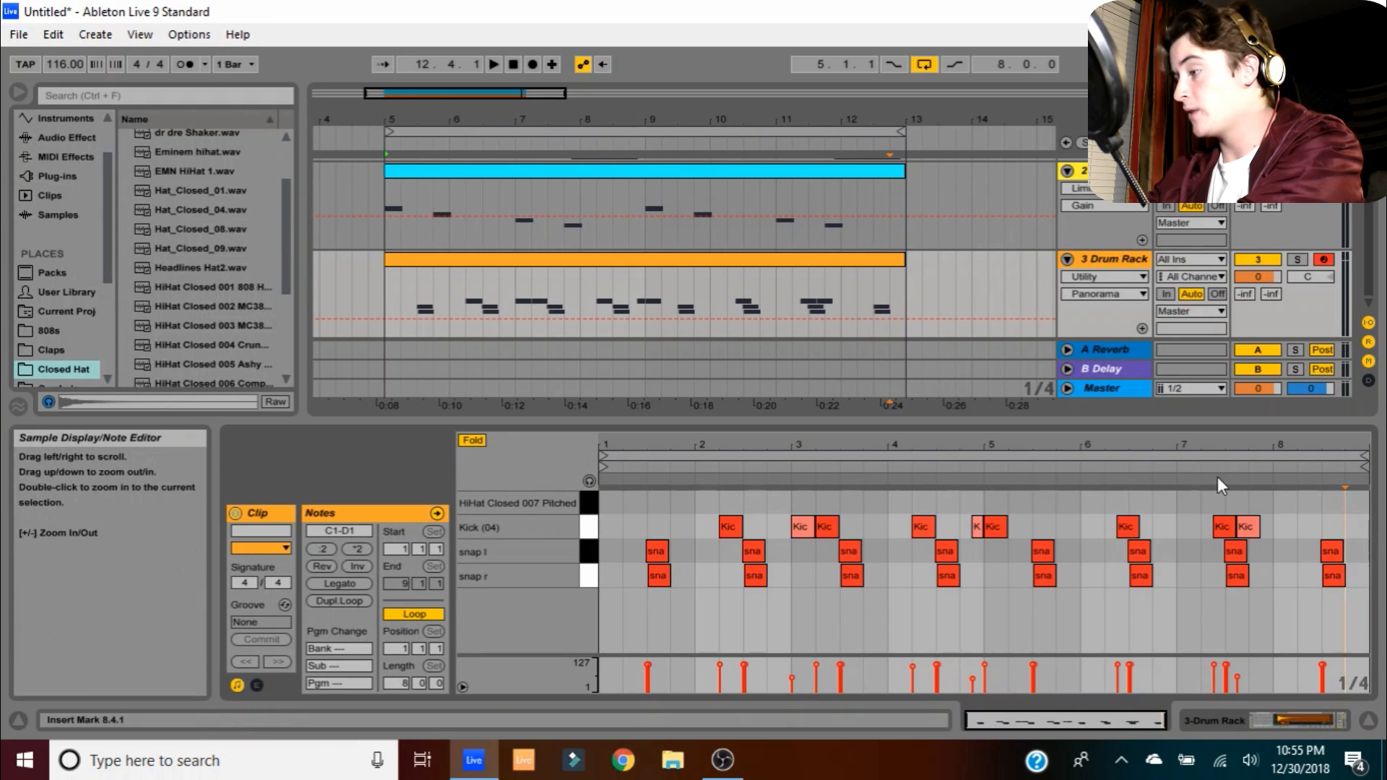
Try four consecutive sixteenth-note hi-hats from 8.4.1, listen to them, and delete the run
{"action": "left_click_drag", "start_coordinate": [1335, 444], "coordinate": [1334, 505]}
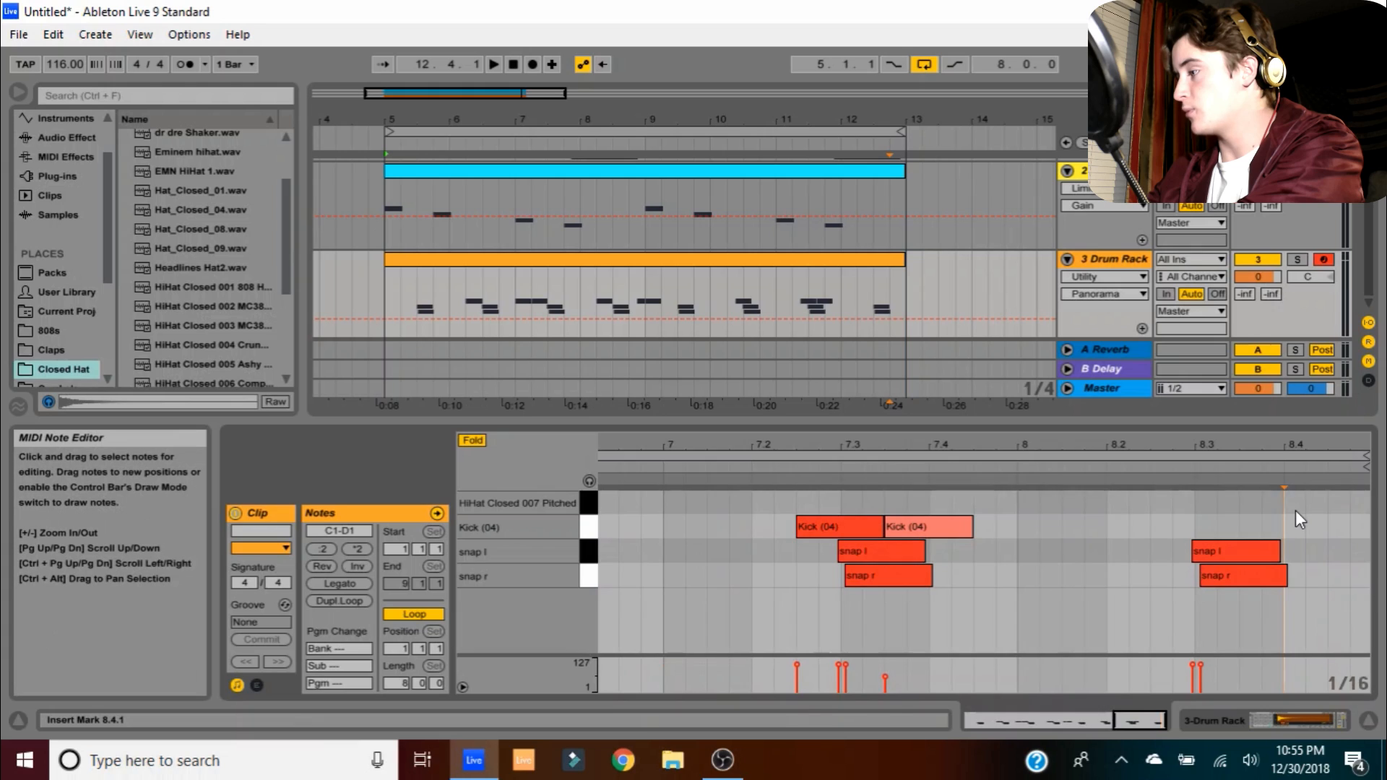
{"action": "double_click", "coordinate": [1294, 506]}
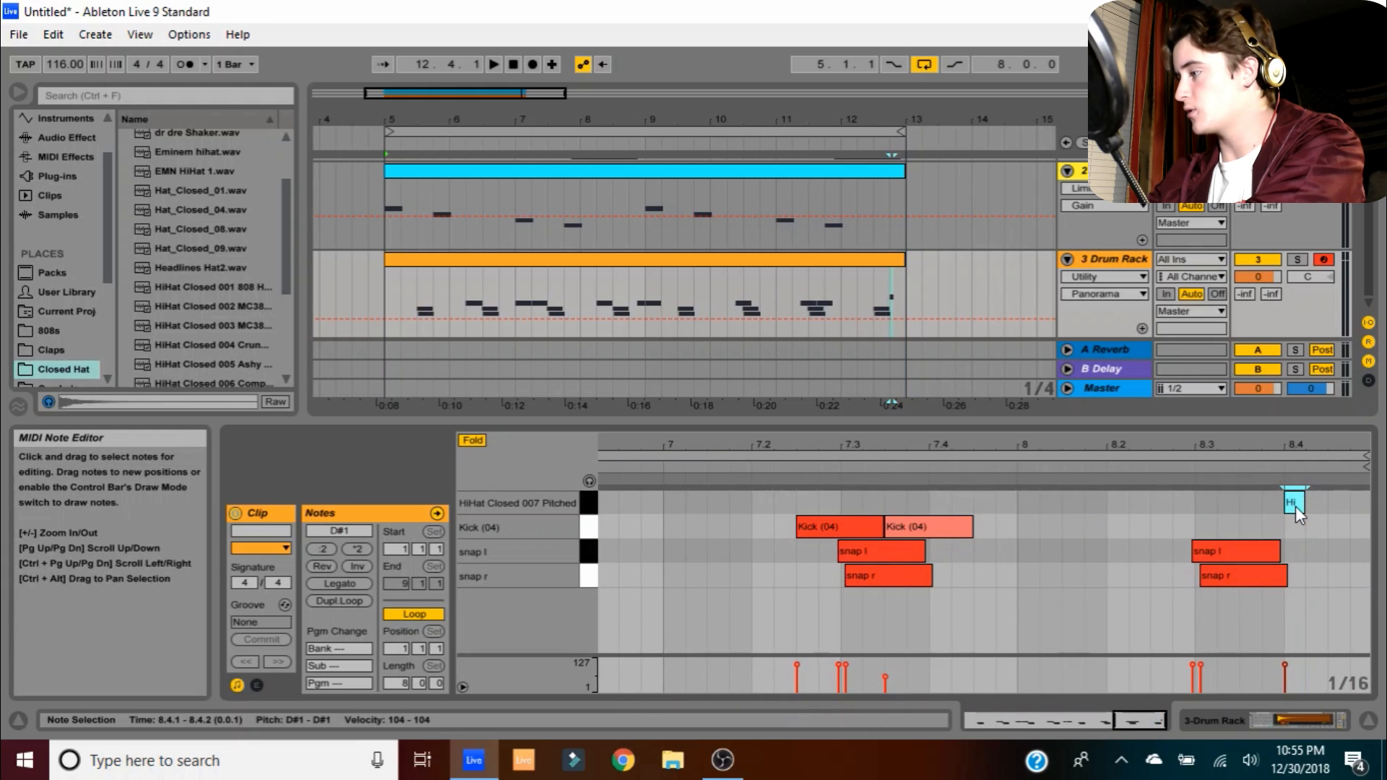
{"action": "key", "text": "ctrl+d"}
{"action": "key", "text": "ctrl+d"}
{"action": "key", "text": "ctrl+d"}
{"action": "left_click_drag", "start_coordinate": [1257, 445], "coordinate": [1257, 376]}
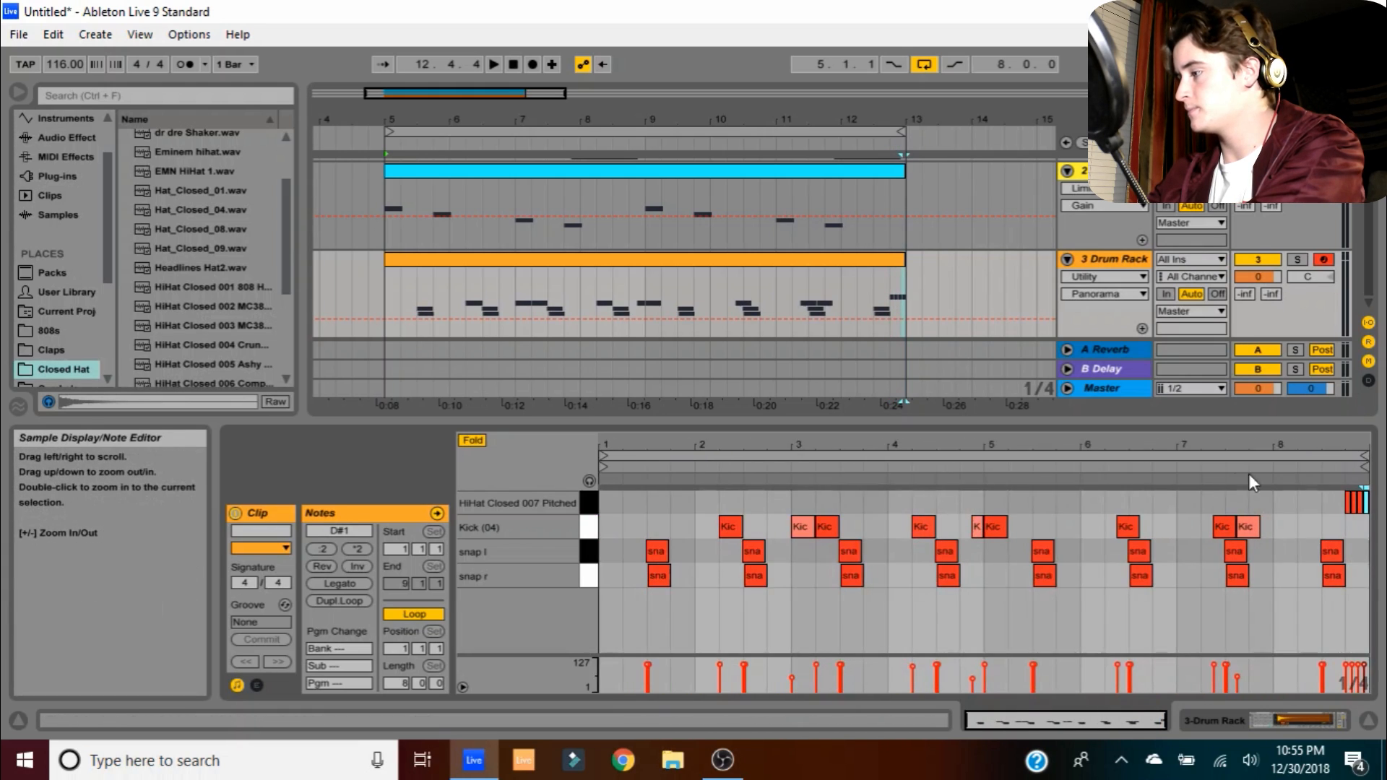
{"action": "left_click", "coordinate": [1084, 473]}
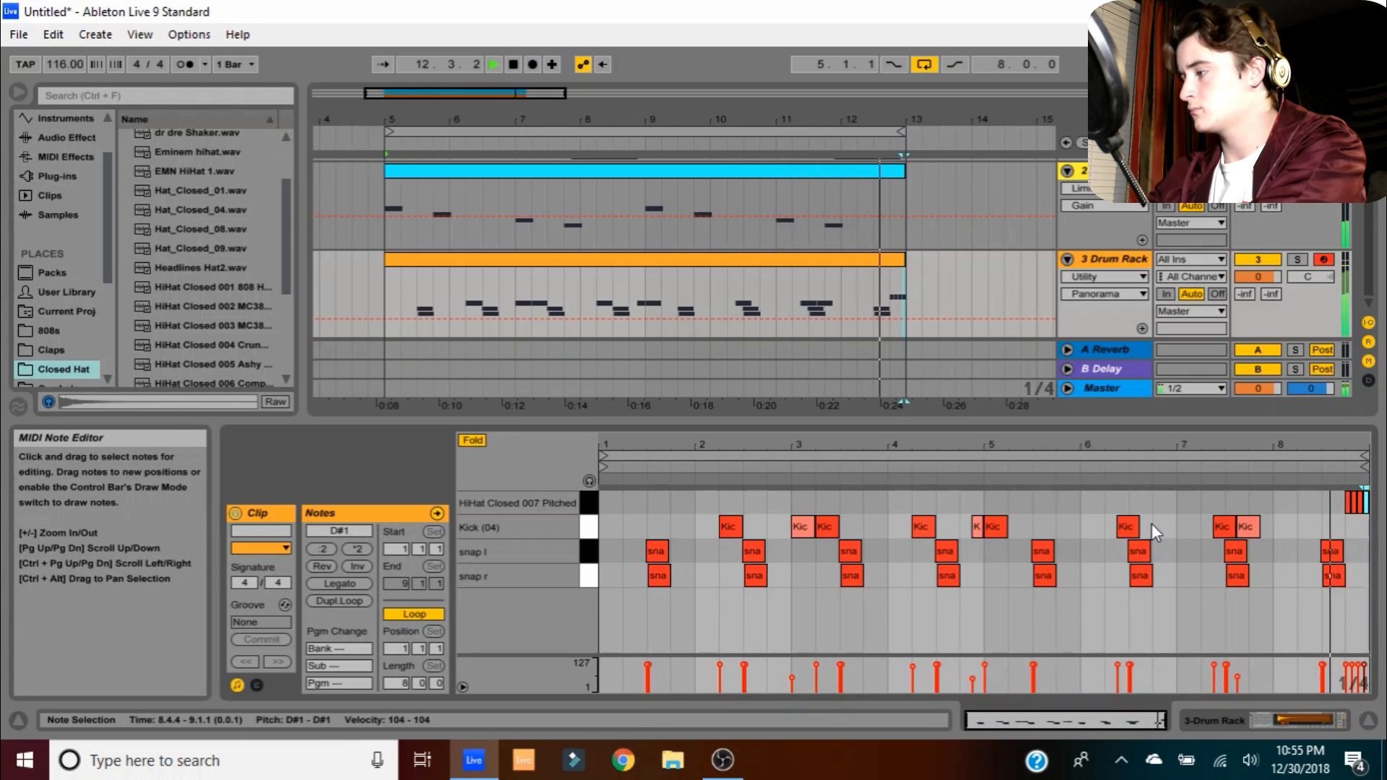
{"action": "key", "text": "space"}
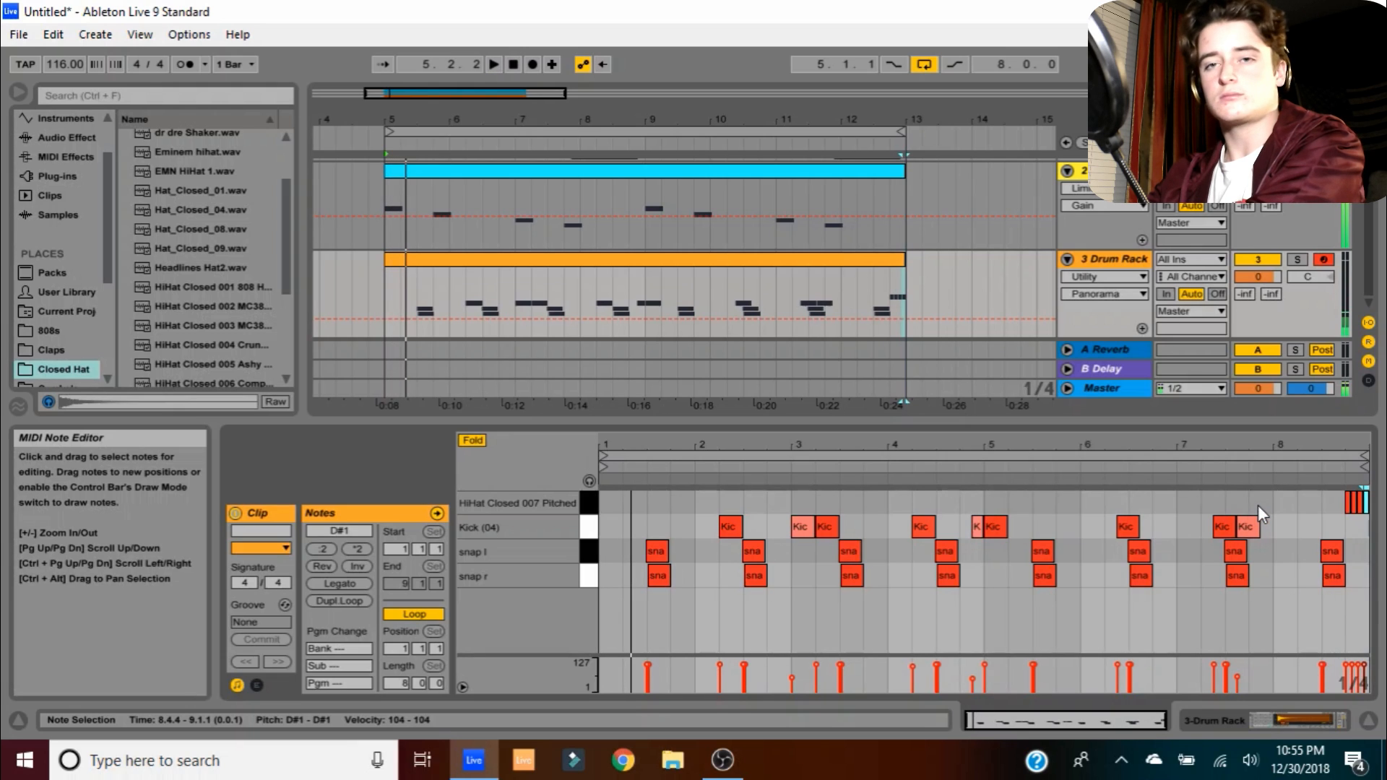
{"action": "left_click_drag", "start_coordinate": [1355, 445], "coordinate": [1364, 473]}
{"action": "key", "text": "Delete"}
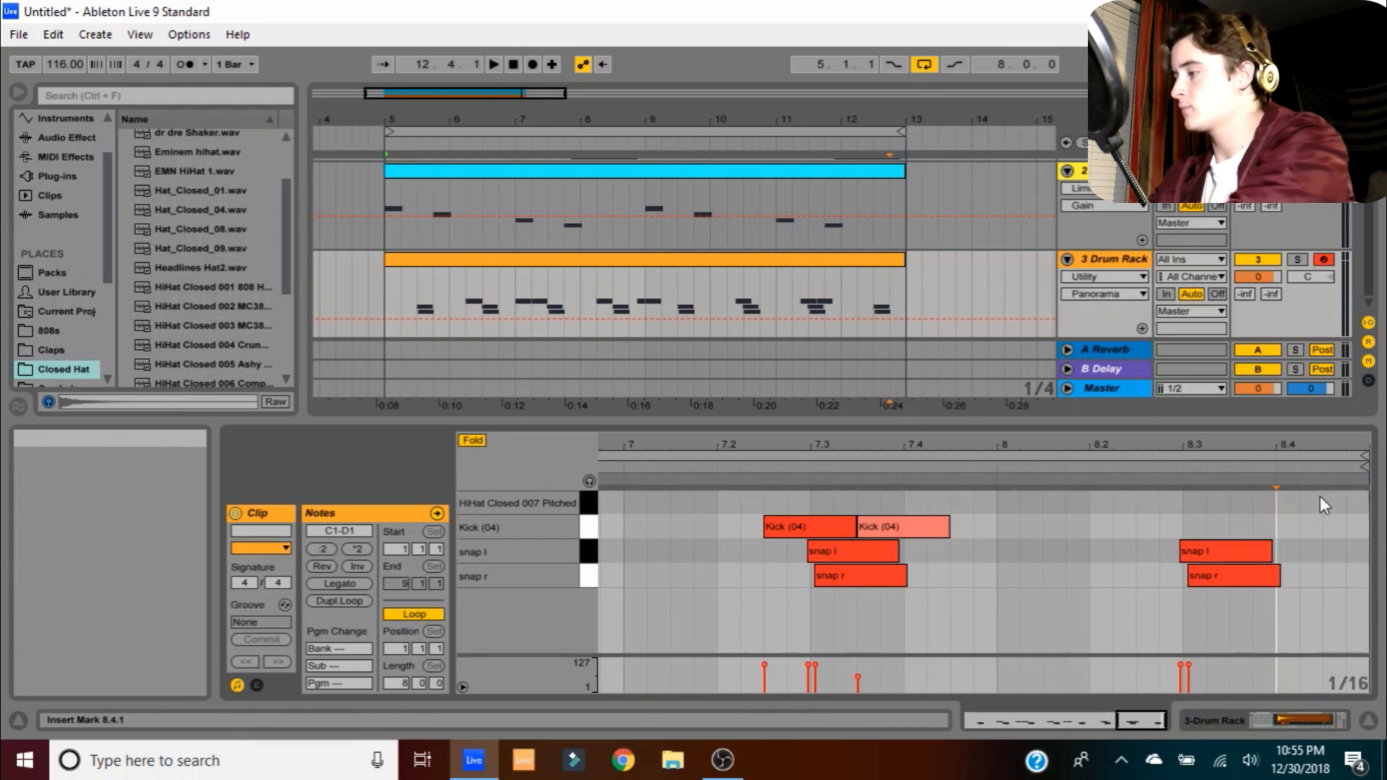
Turn on the triplet grid and place three consecutive 1/8T hi-hat notes starting at 8.4.1
{"action": "right_click", "coordinate": [1272, 505]}
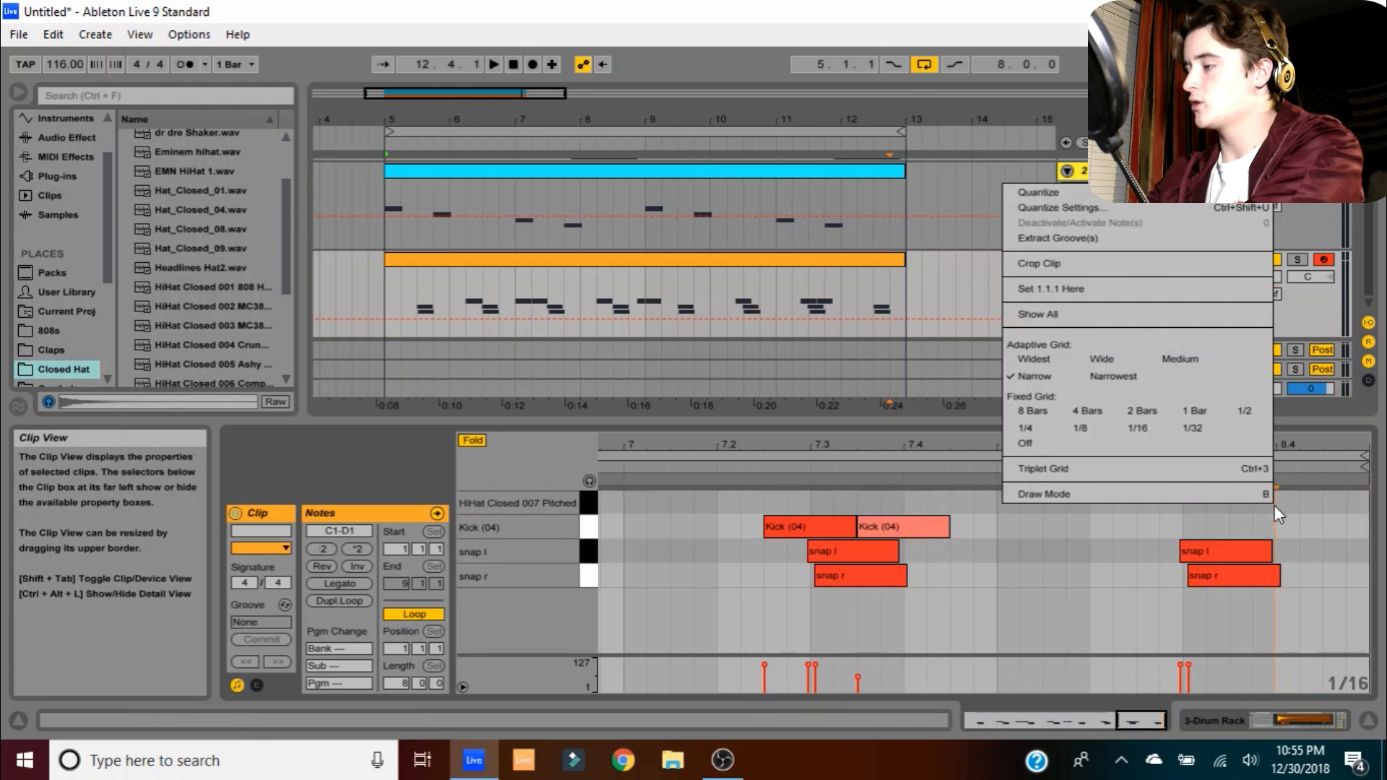
{"action": "left_click", "coordinate": [1064, 471]}
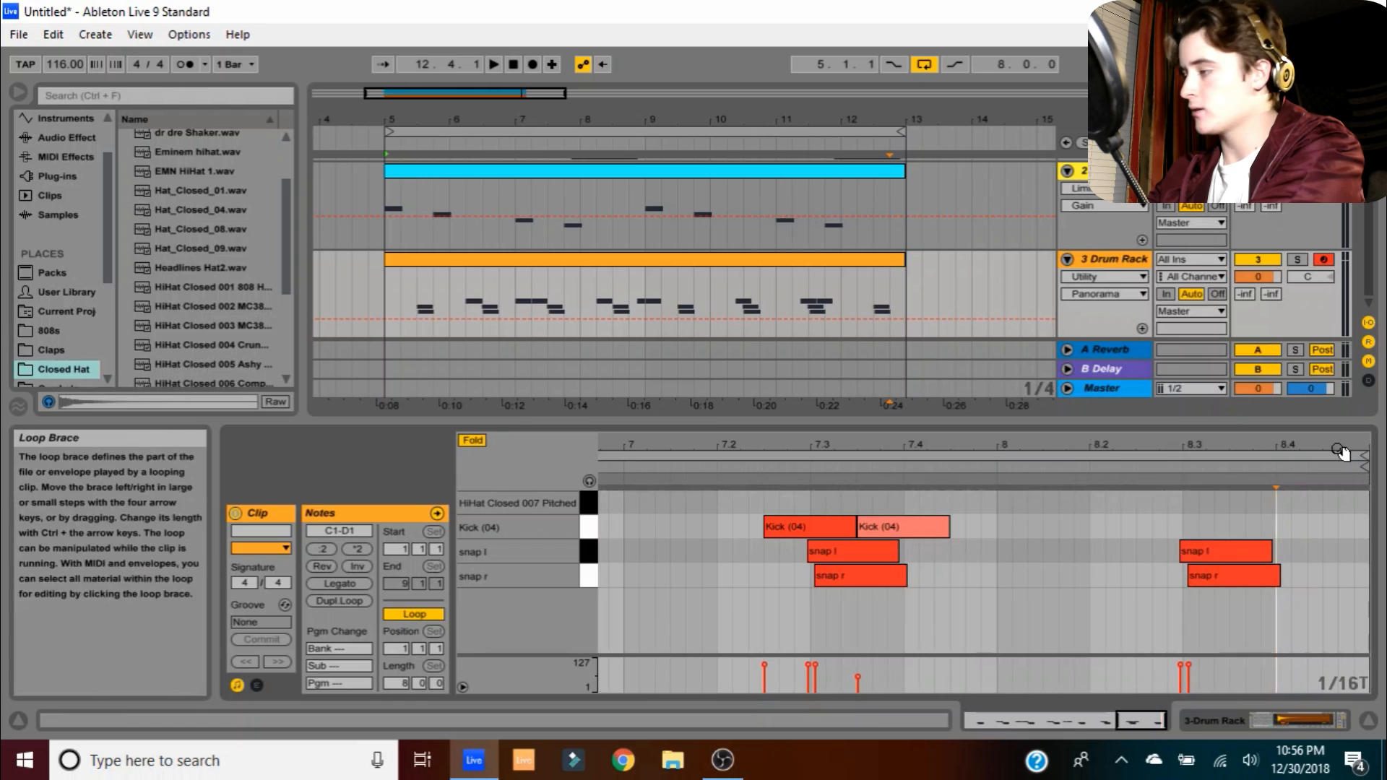
{"action": "left_click_drag", "start_coordinate": [1340, 444], "coordinate": [1341, 368]}
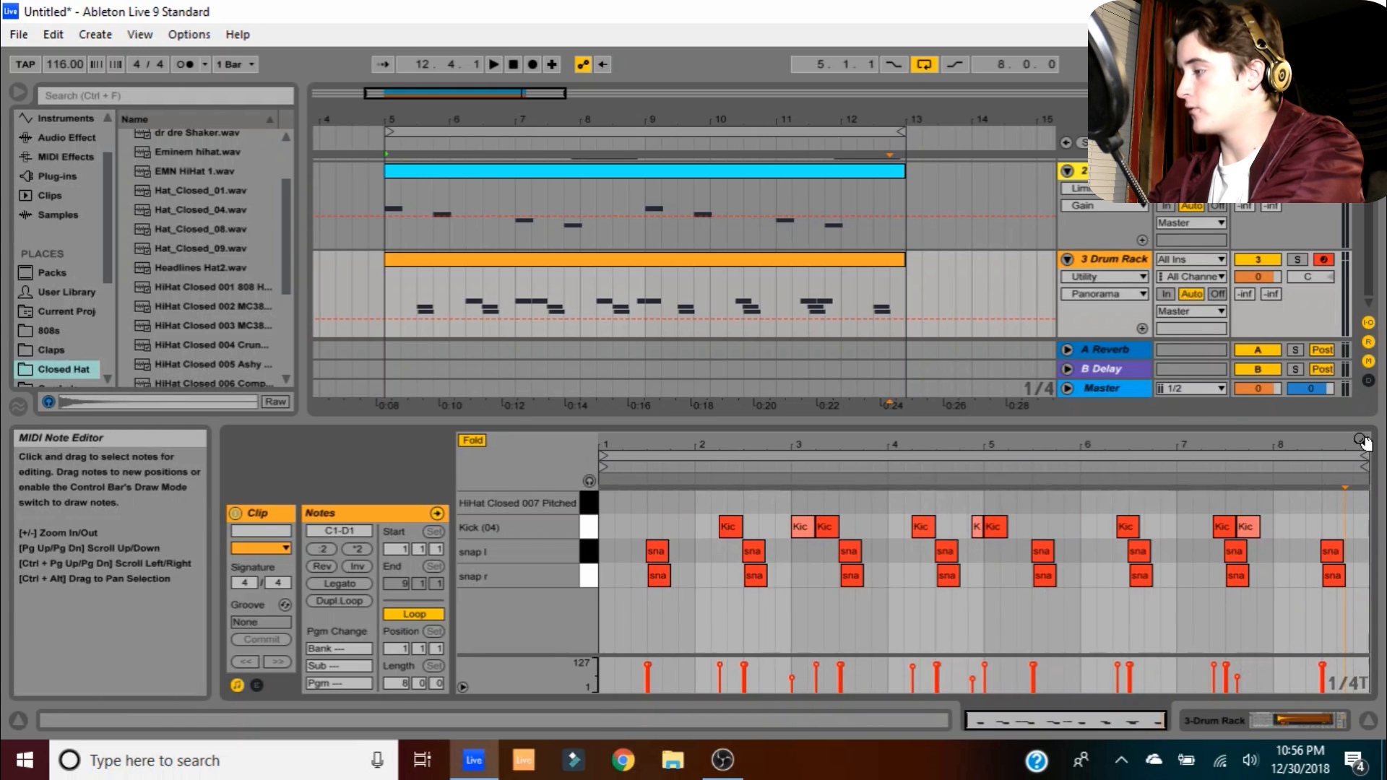
{"action": "left_click_drag", "start_coordinate": [1343, 444], "coordinate": [1324, 502]}
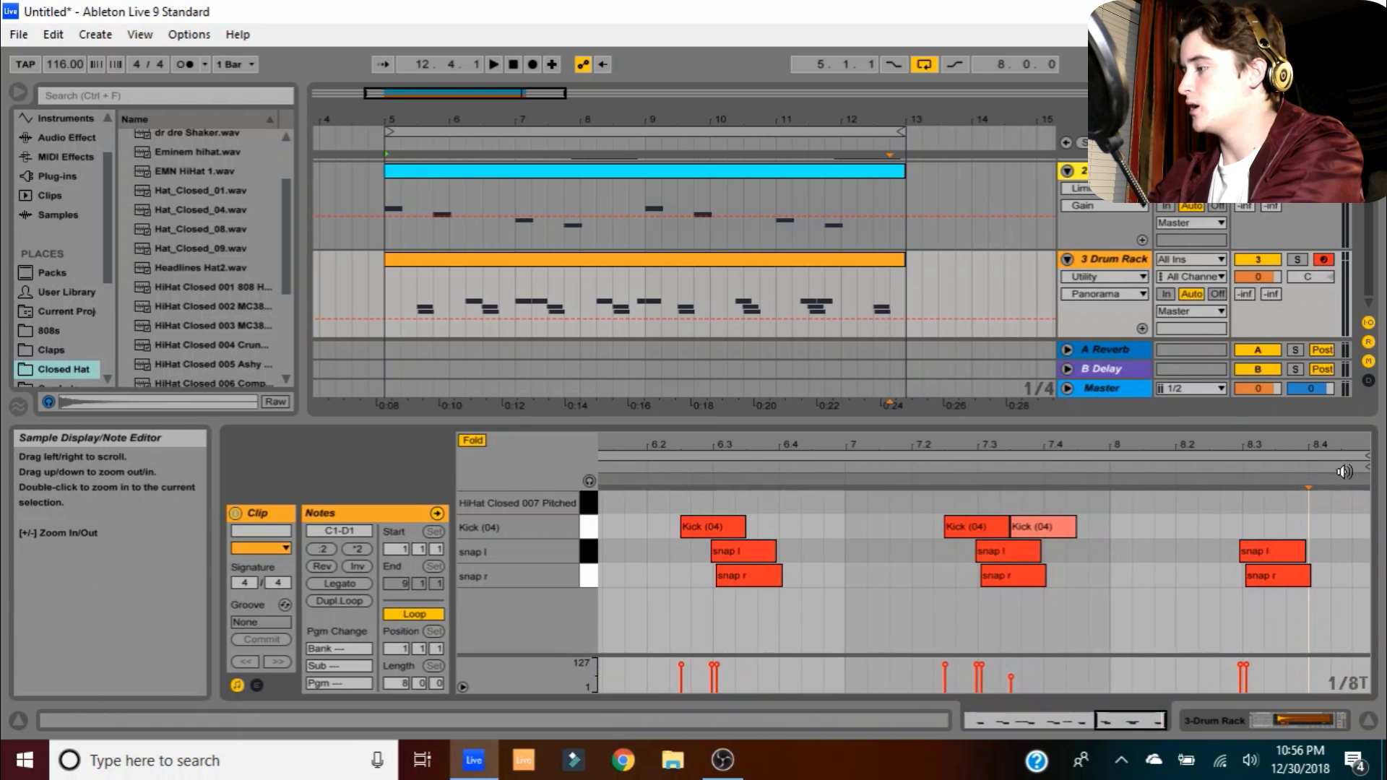
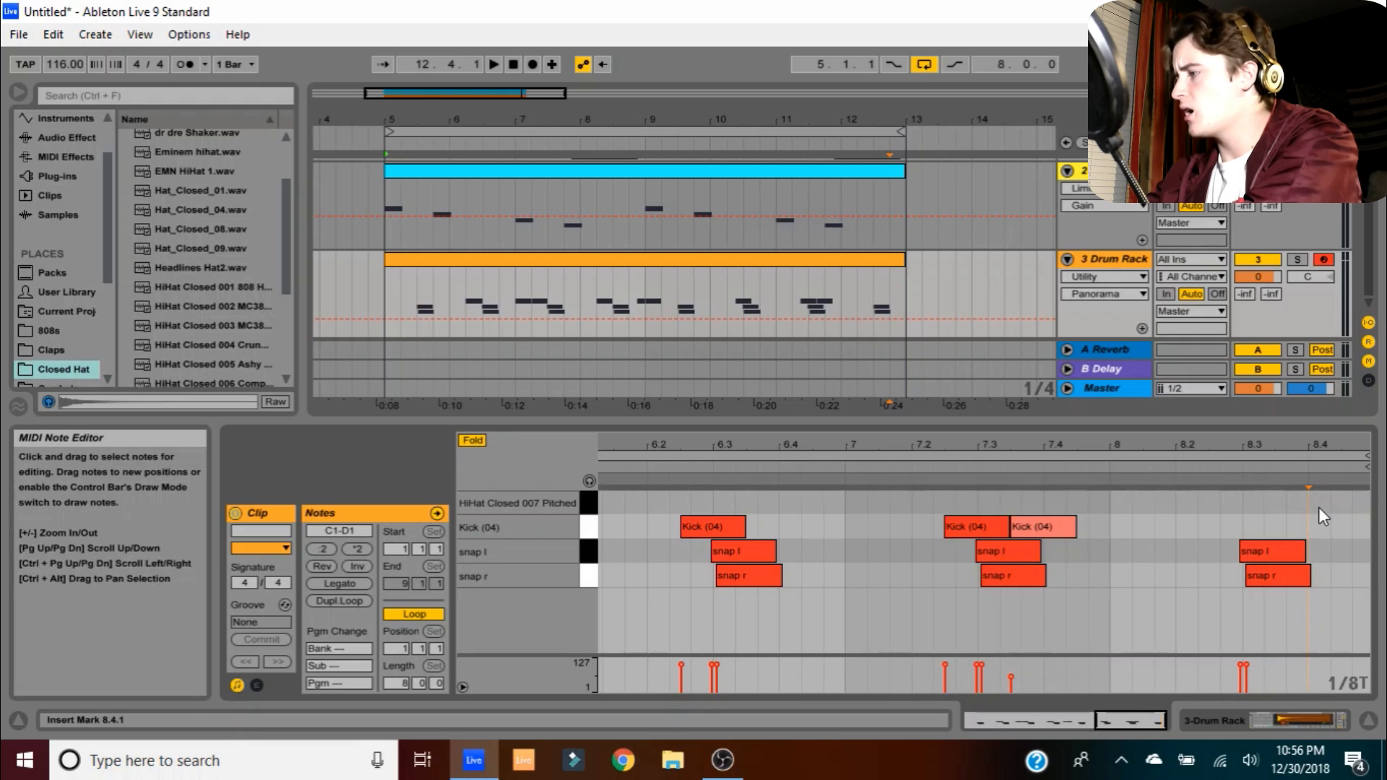
{"action": "double_click", "coordinate": [1320, 505]}
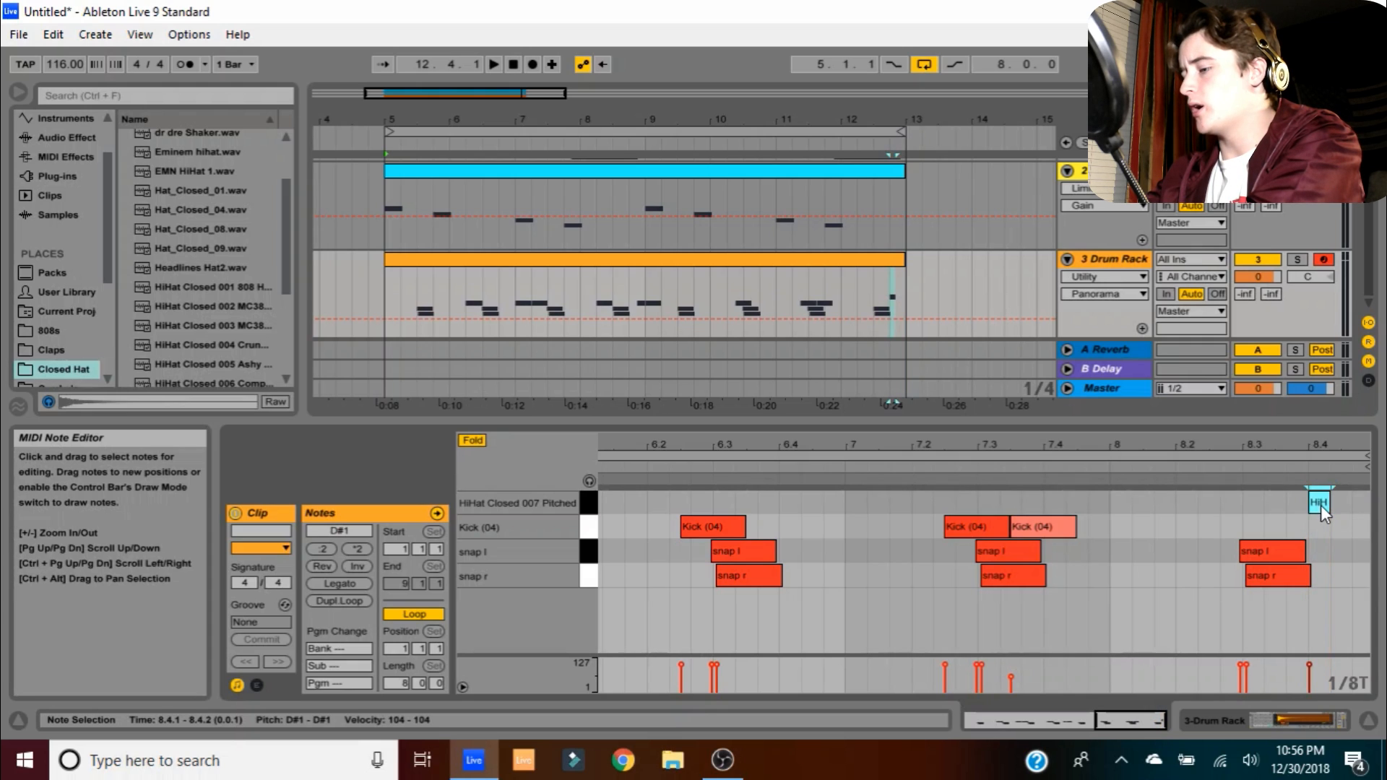
{"action": "key", "text": "ctrl+d"}
{"action": "key", "text": "ctrl+d"}
{"action": "left_click_drag", "start_coordinate": [1358, 449], "coordinate": [1358, 412]}
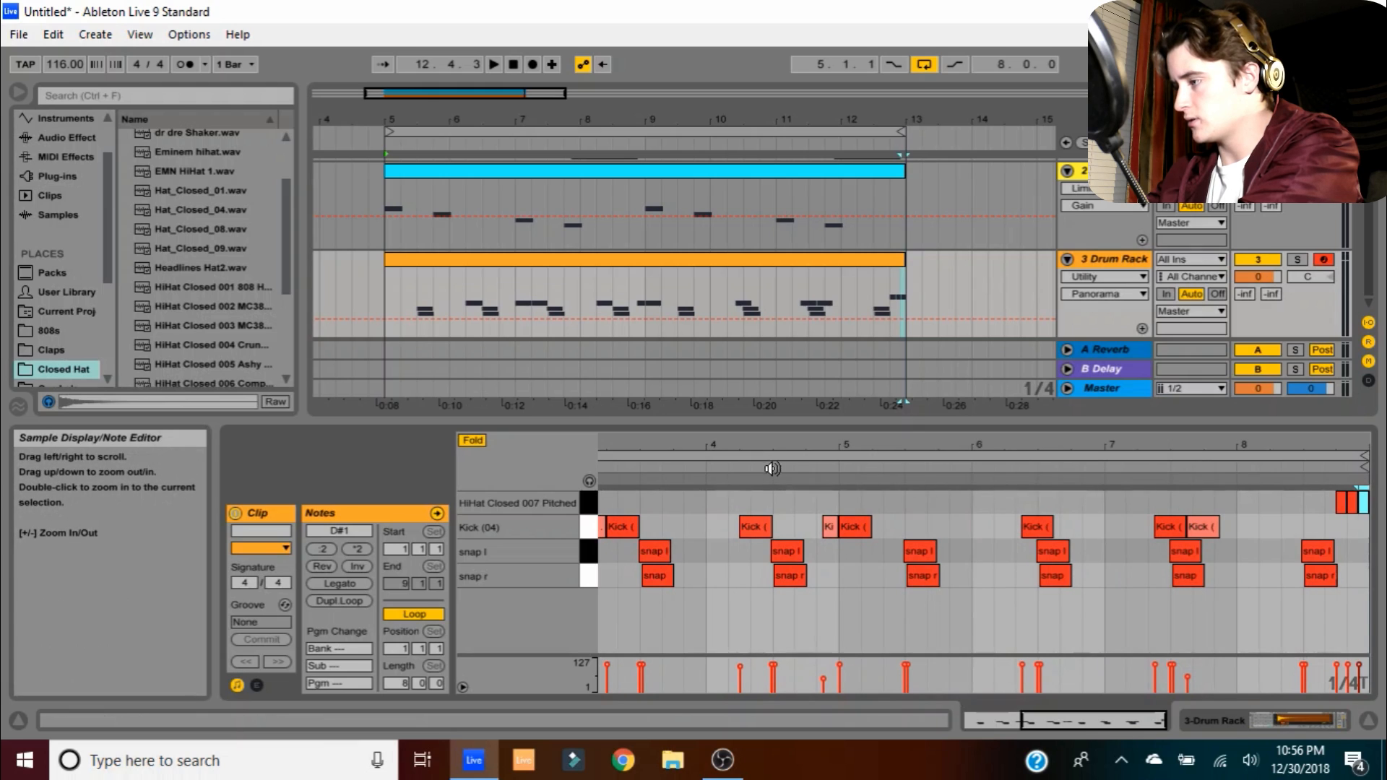
Play the drum clip from late in bar 4 and set the kick velocities to 63 at 4.4.3 and 89 at 7.2.3
{"action": "left_click", "coordinate": [816, 475]}
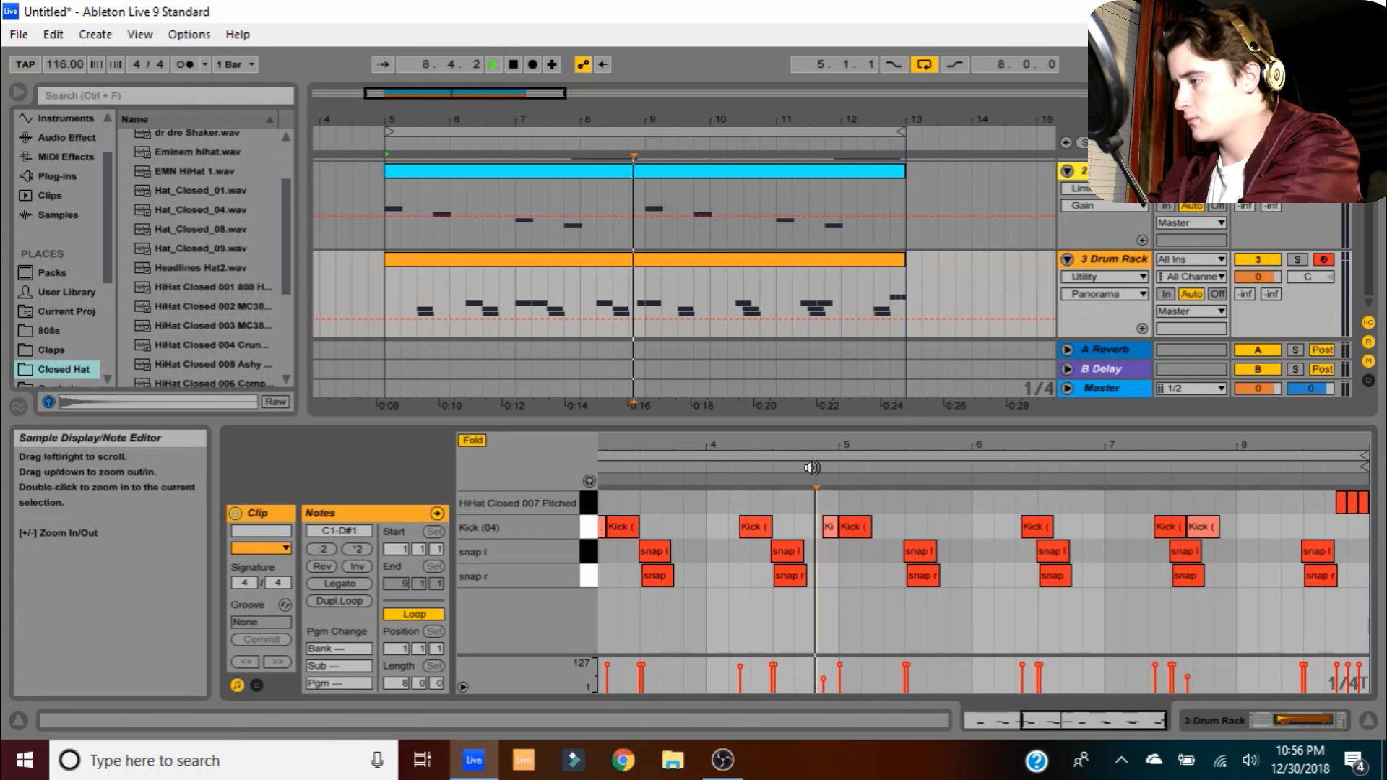
{"action": "left_click", "coordinate": [823, 677]}
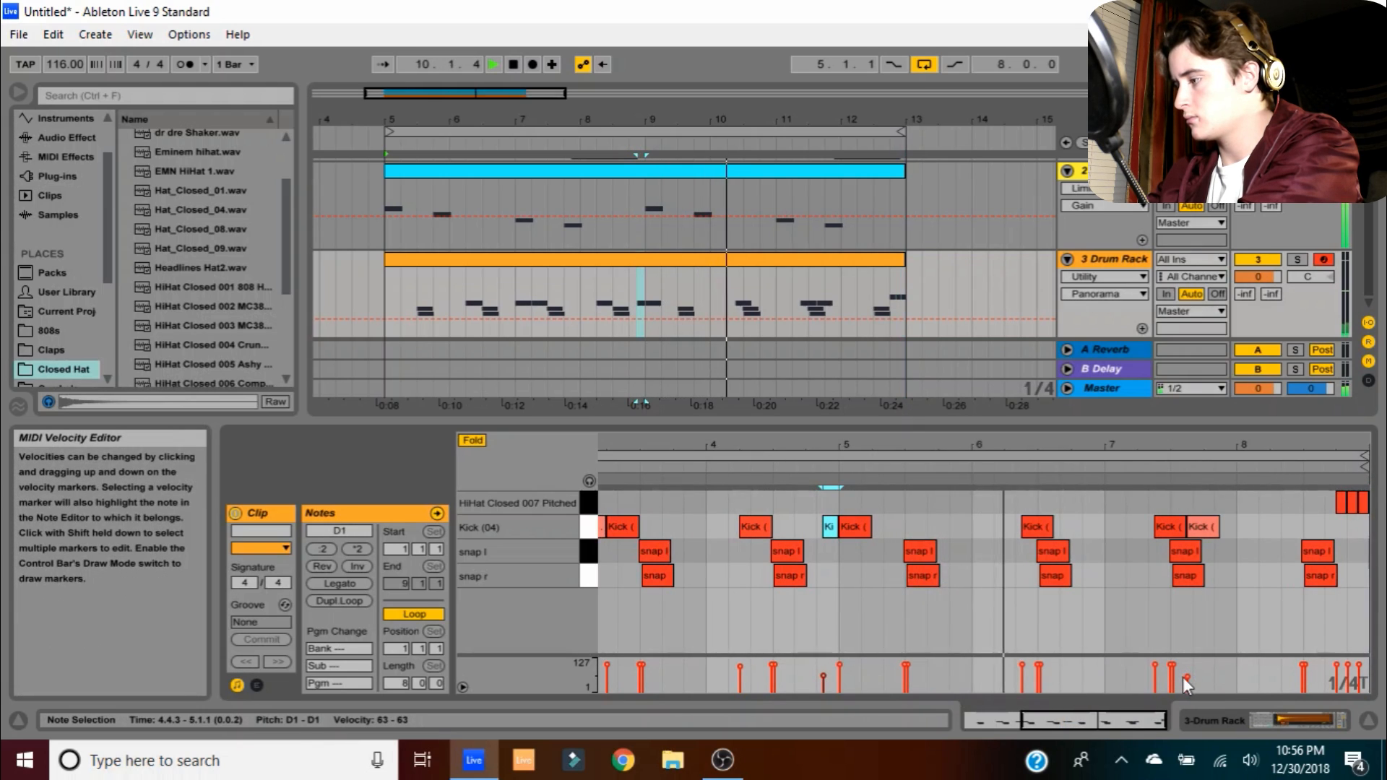
{"action": "left_click", "coordinate": [1155, 675]}
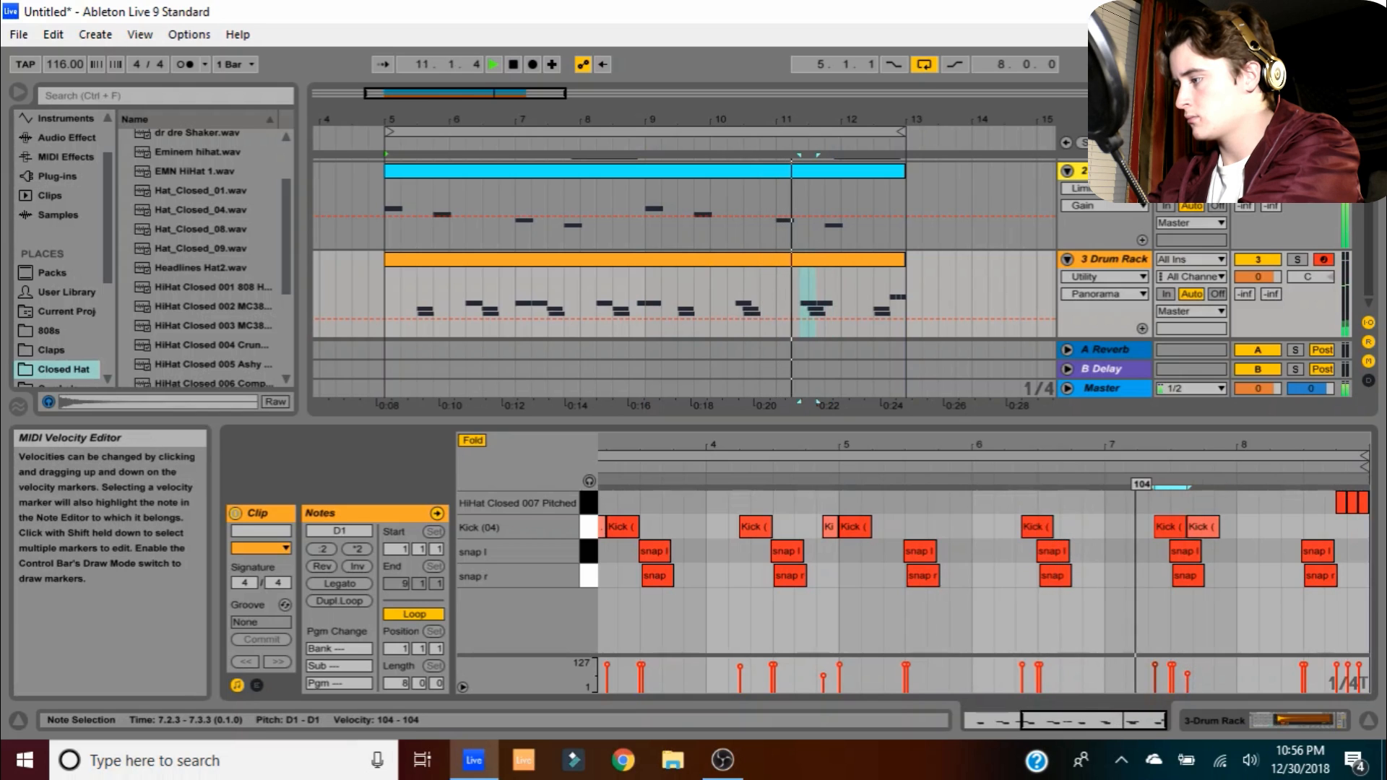
{"action": "left_click_drag", "start_coordinate": [1154, 667], "coordinate": [1154, 671]}
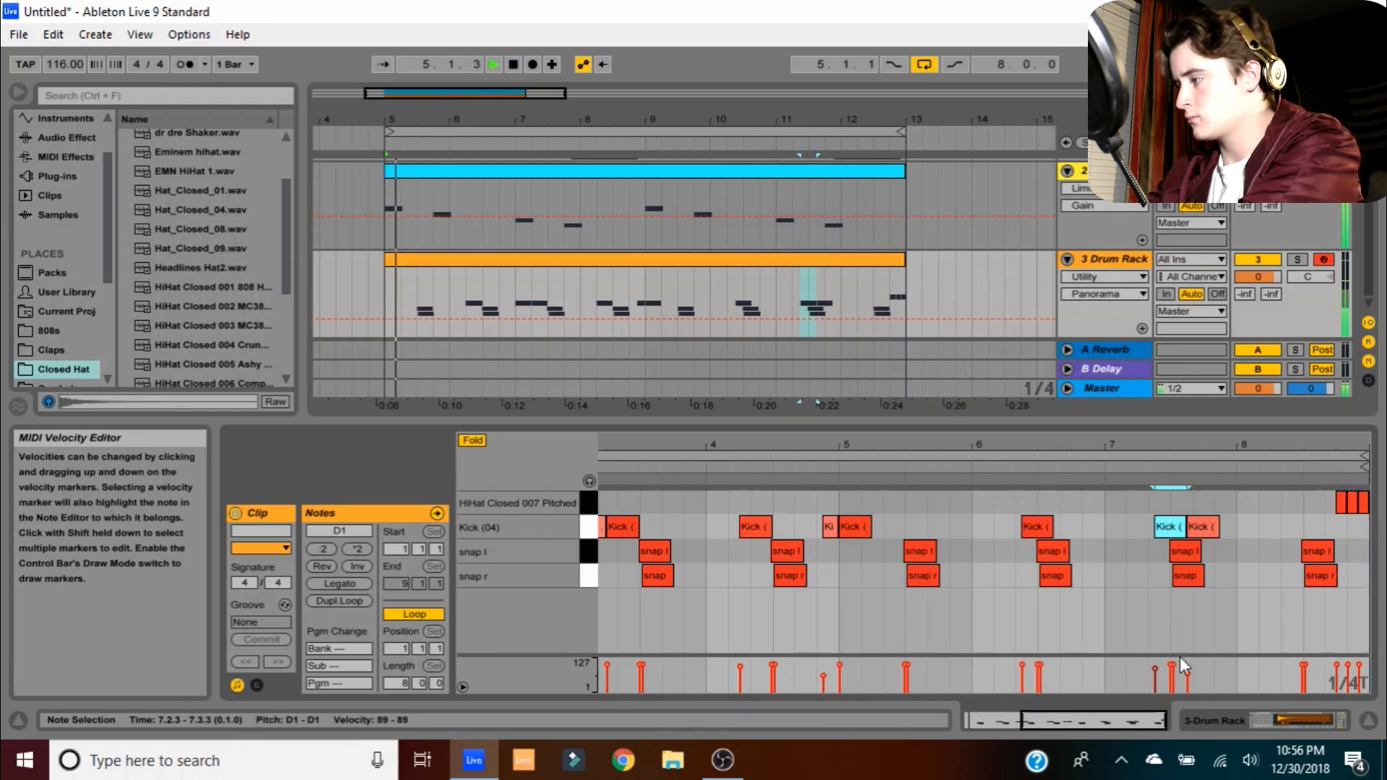
Audition the rain samples in the SongsS folder and select Rain on Car Interior
{"action": "left_click_drag", "start_coordinate": [1327, 444], "coordinate": [1327, 419]}
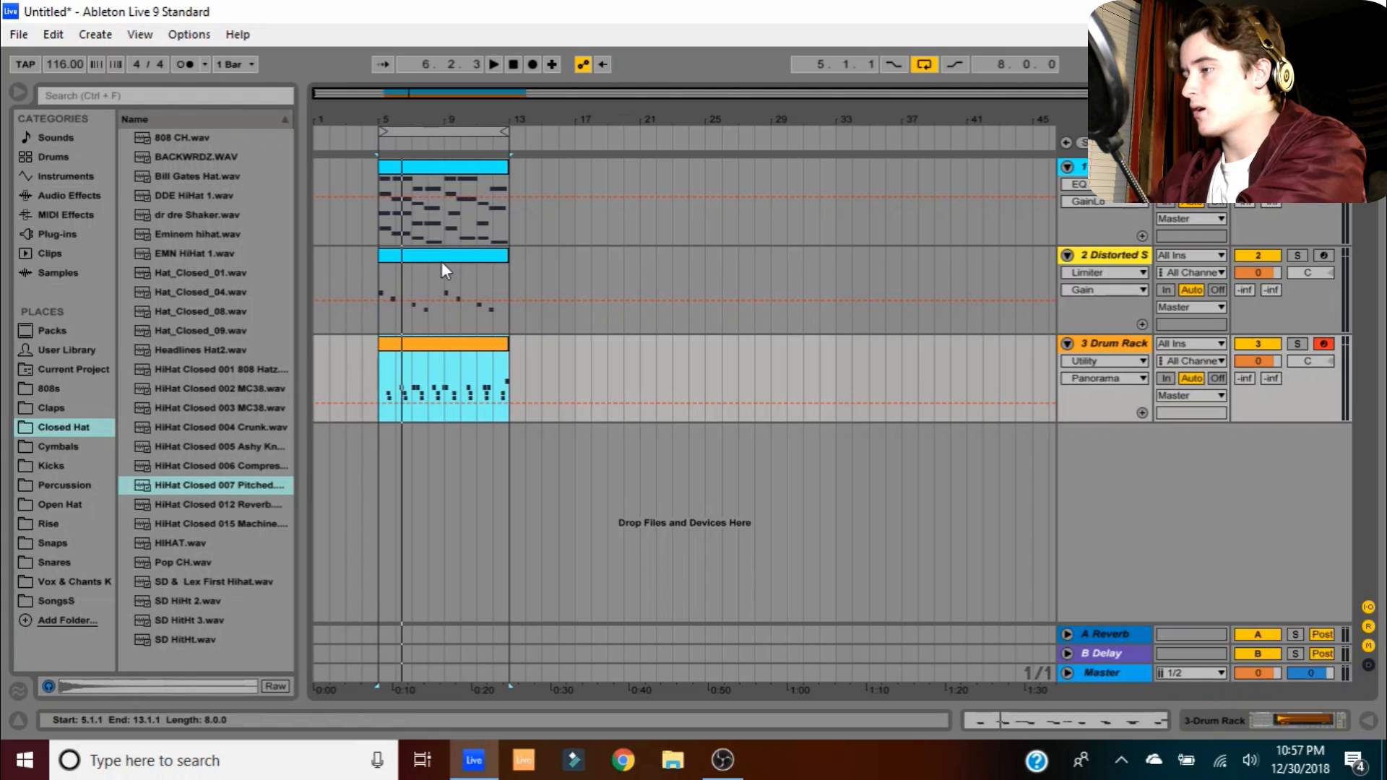
{"action": "left_click", "coordinate": [444, 258]}
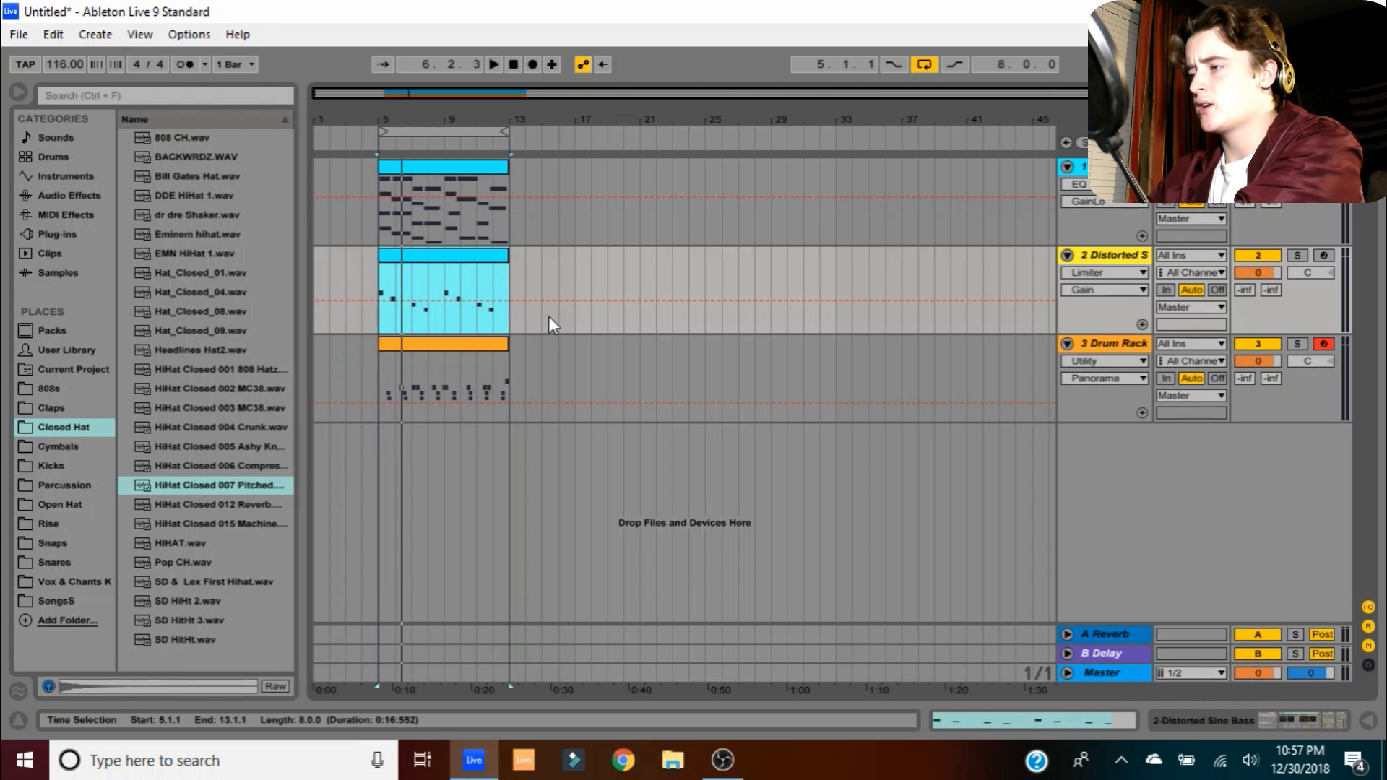
{"action": "left_click", "coordinate": [37, 605]}
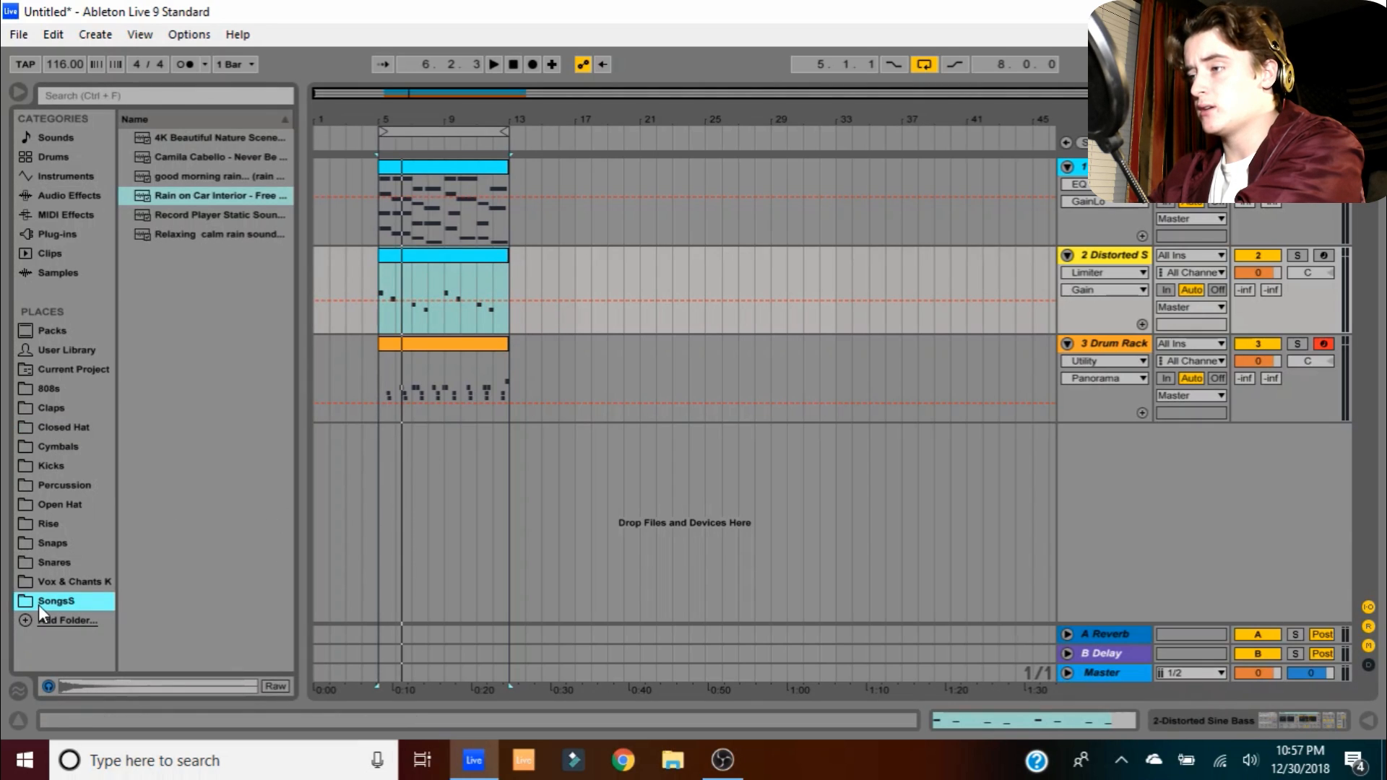
{"action": "left_click", "coordinate": [225, 234]}
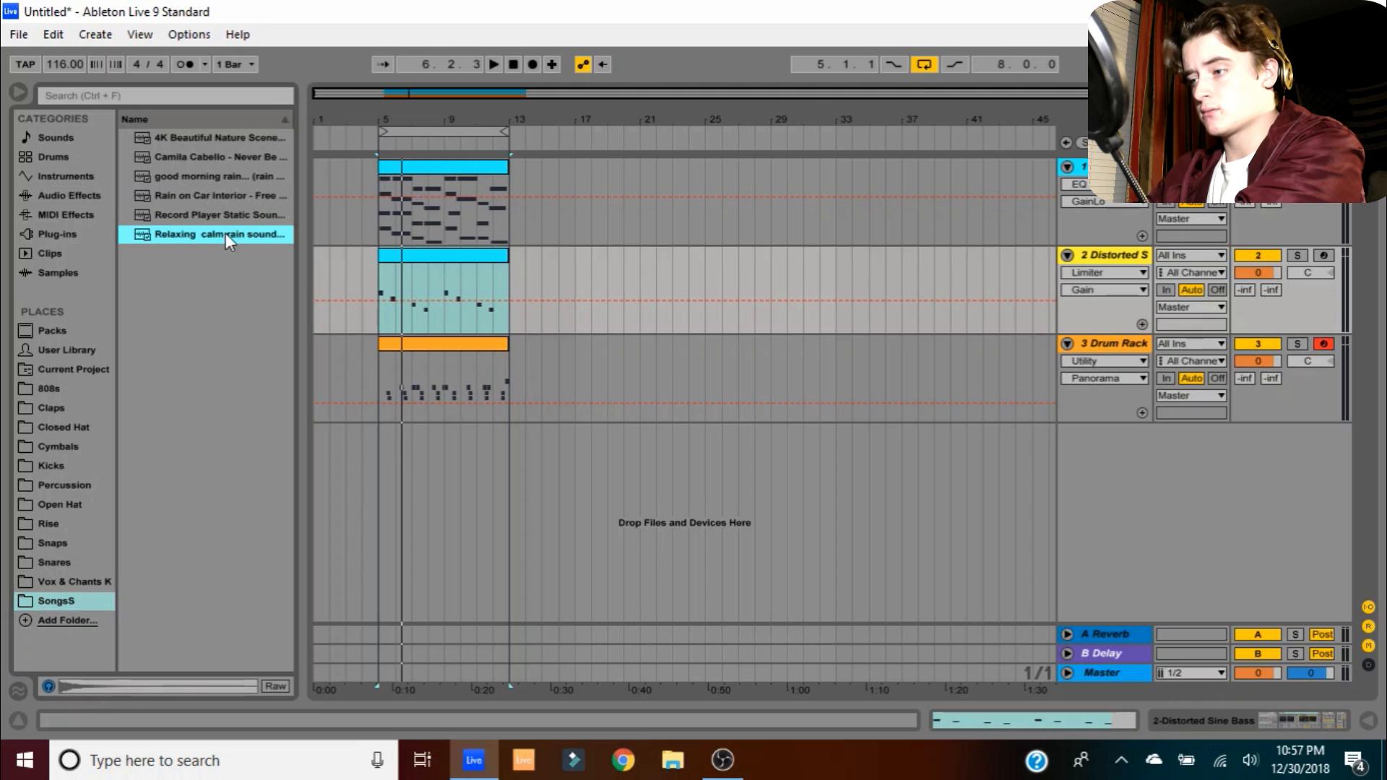
{"action": "left_click", "coordinate": [224, 189]}
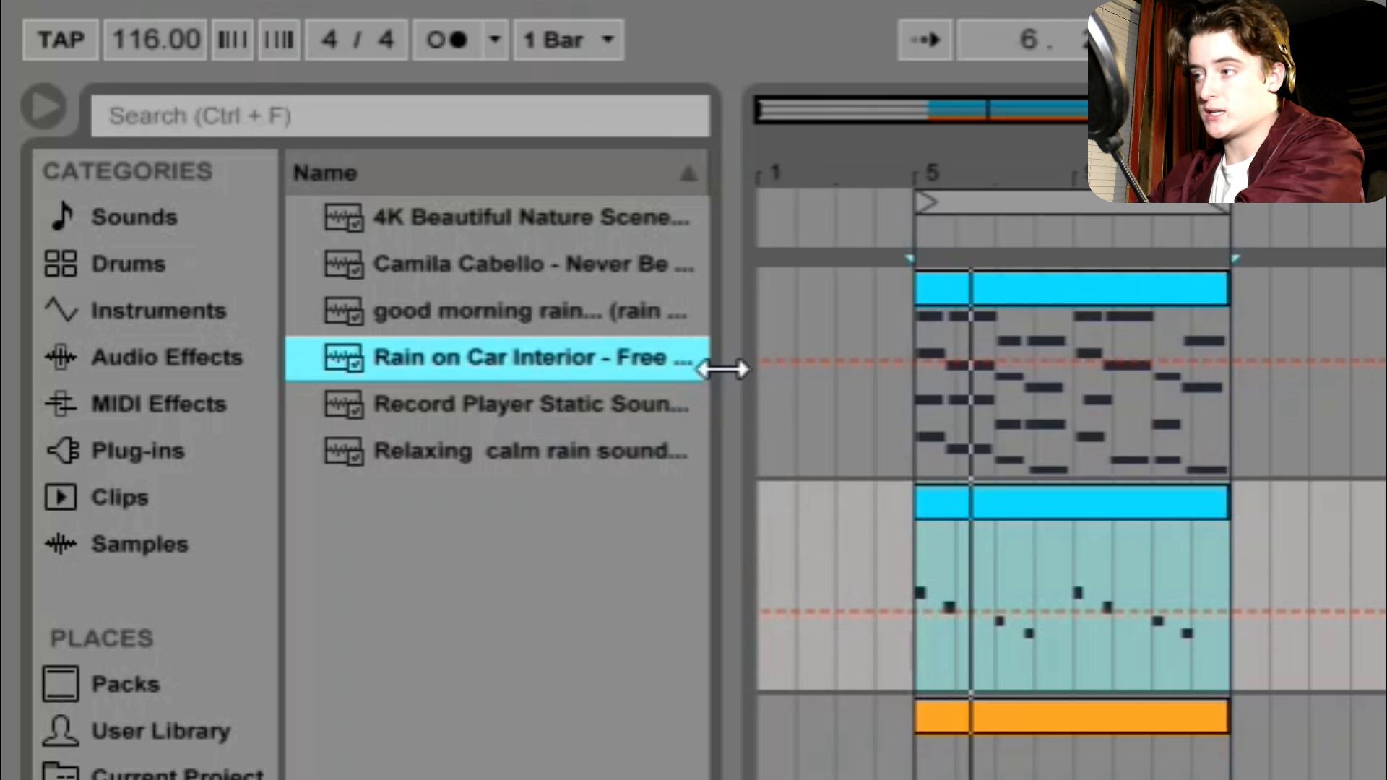
Narrow the browser, insert an audio track below the Drum Rack, and place the Rain on Car Interior sample at 4.1.1
{"action": "left_click_drag", "start_coordinate": [722, 370], "coordinate": [646, 420]}
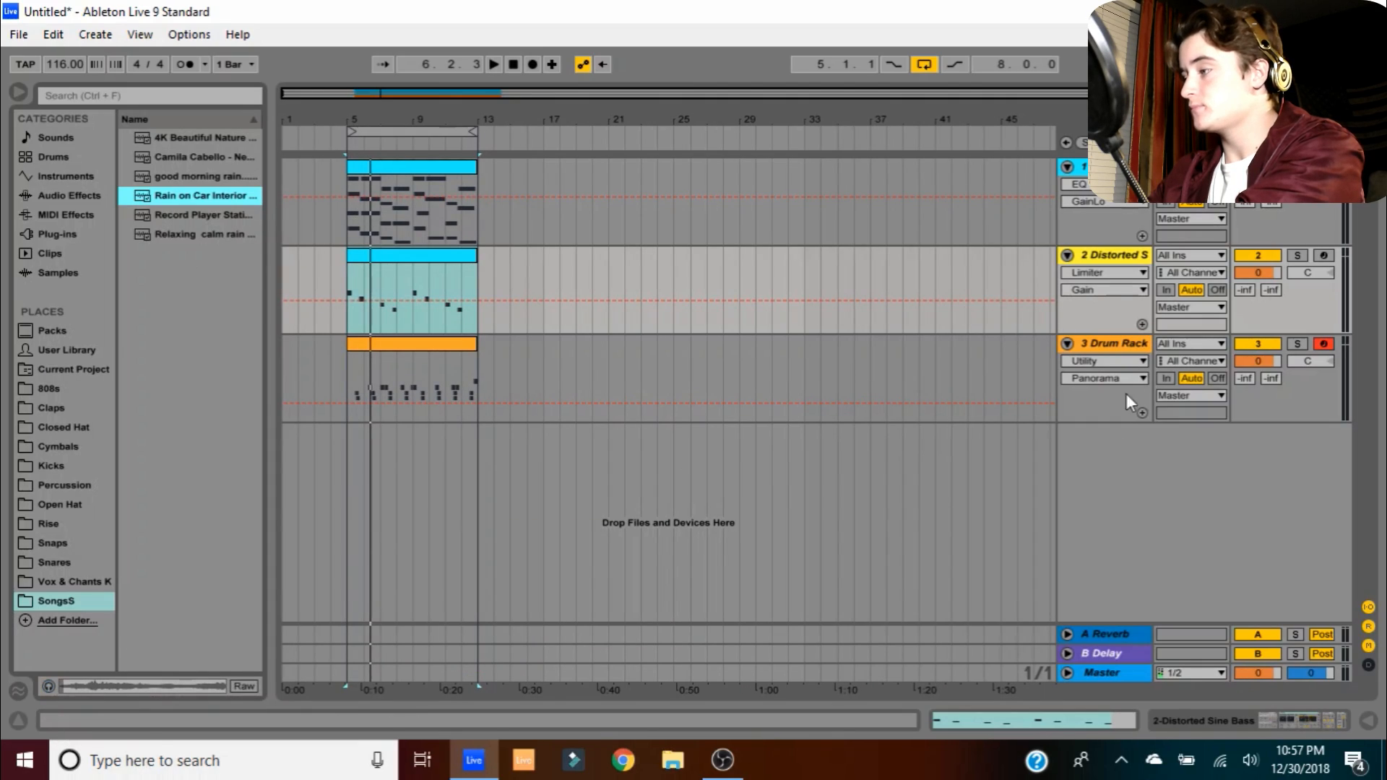
{"action": "right_click", "coordinate": [1119, 455]}
{"action": "left_click", "coordinate": [1167, 463]}
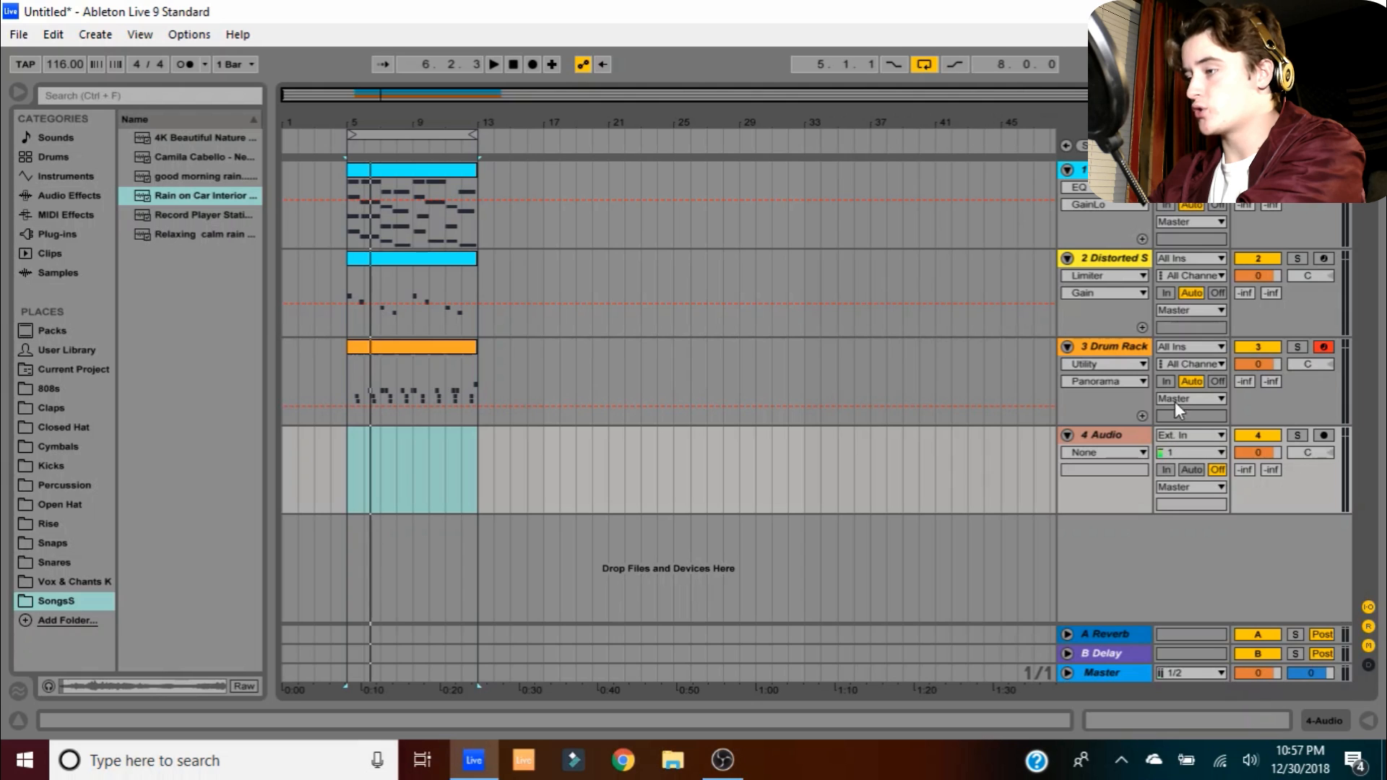
{"action": "left_click_drag", "start_coordinate": [180, 191], "coordinate": [331, 465]}
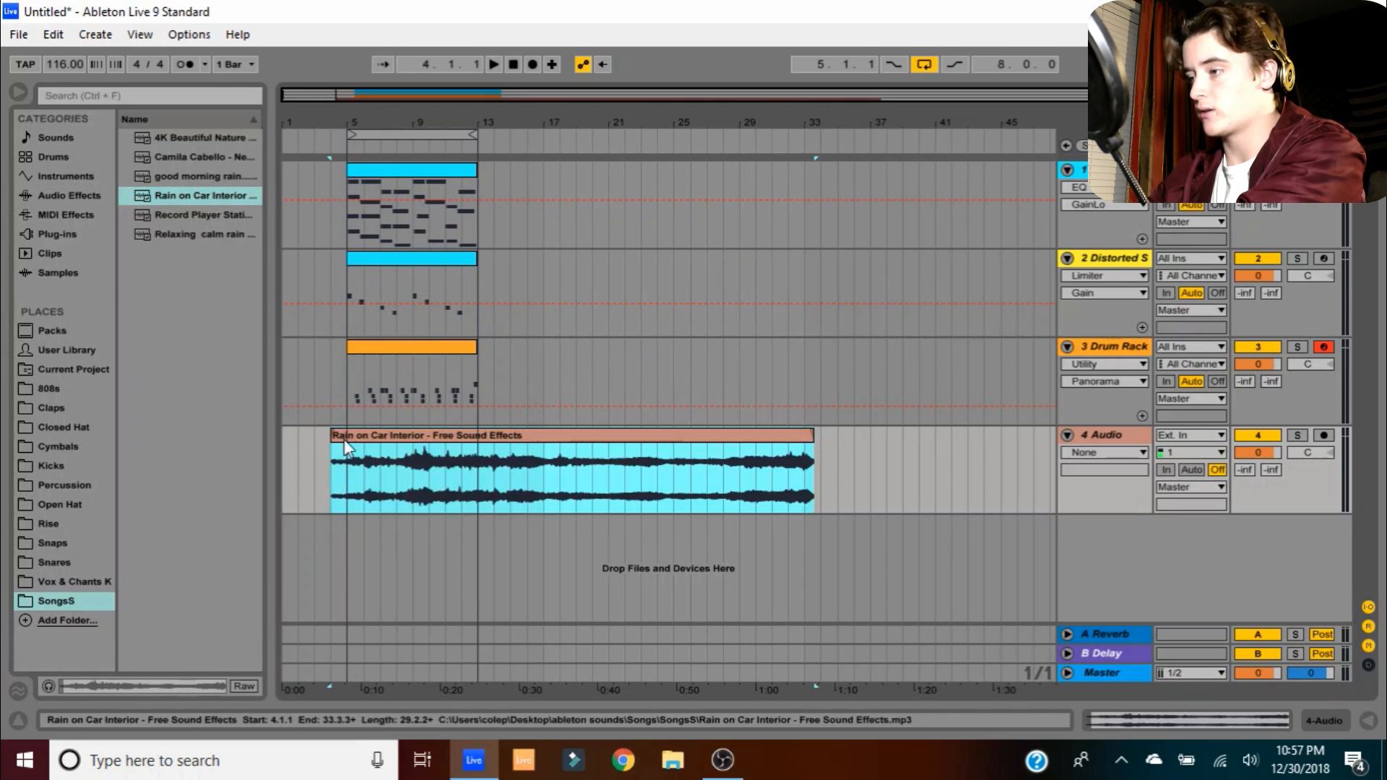
Solo the audio track and listen to the rain clip from bar 4
{"action": "left_click", "coordinate": [1295, 434]}
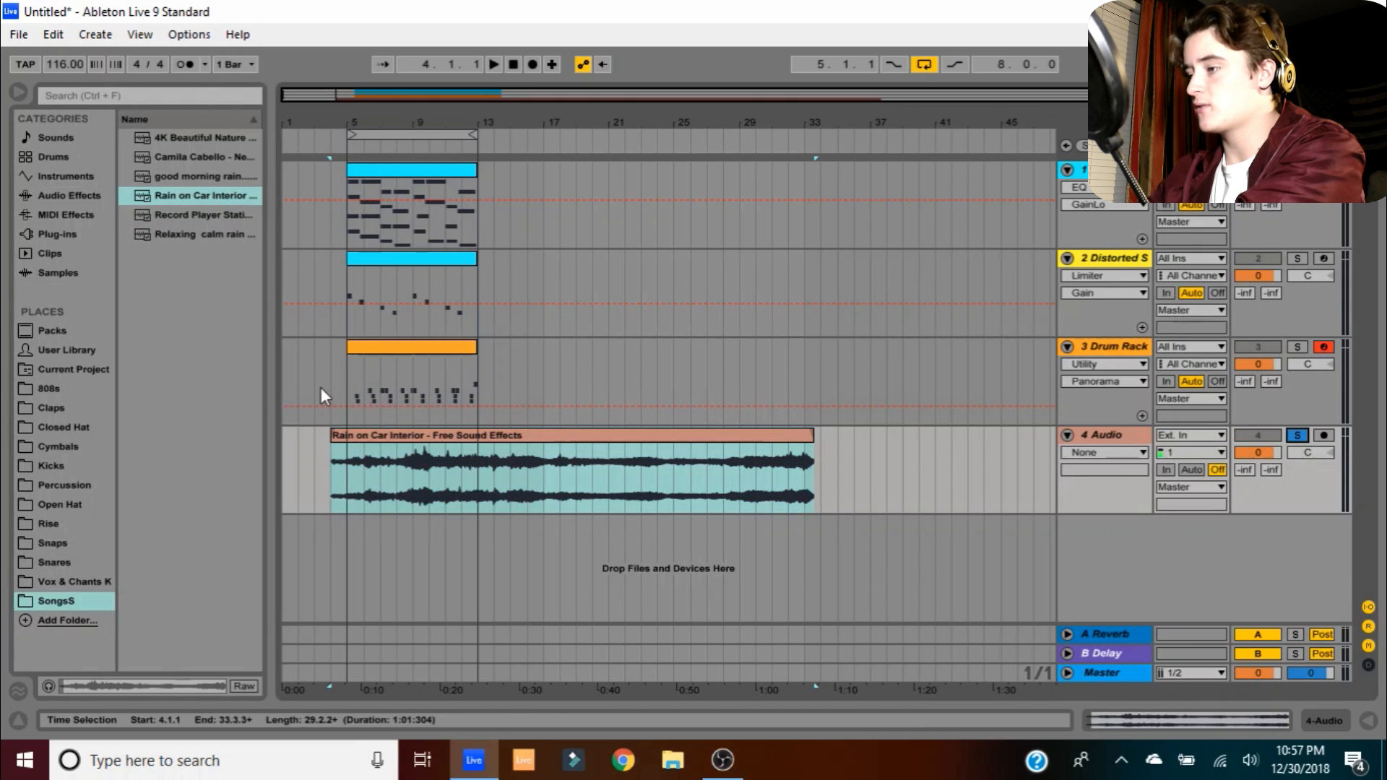
{"action": "key", "text": "space"}
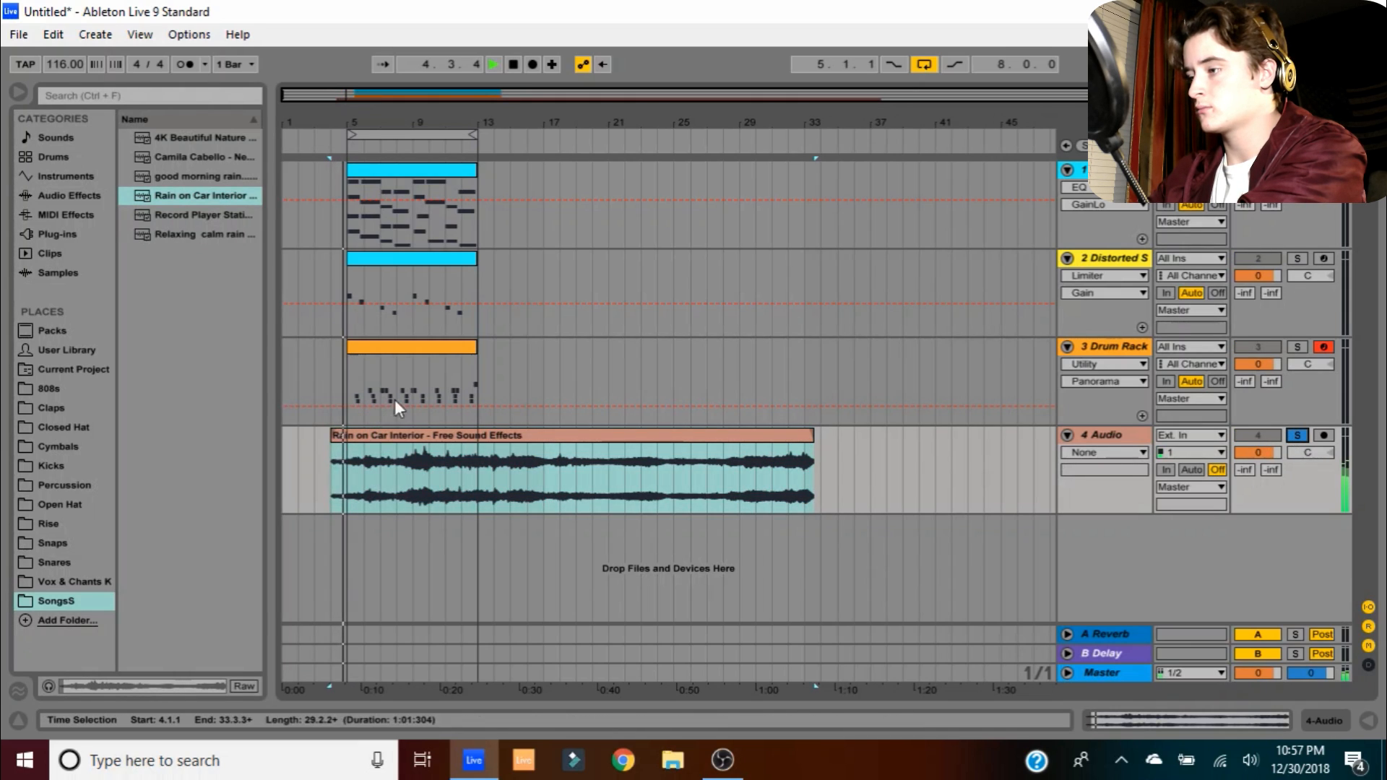
{"action": "left_click", "coordinate": [413, 147]}
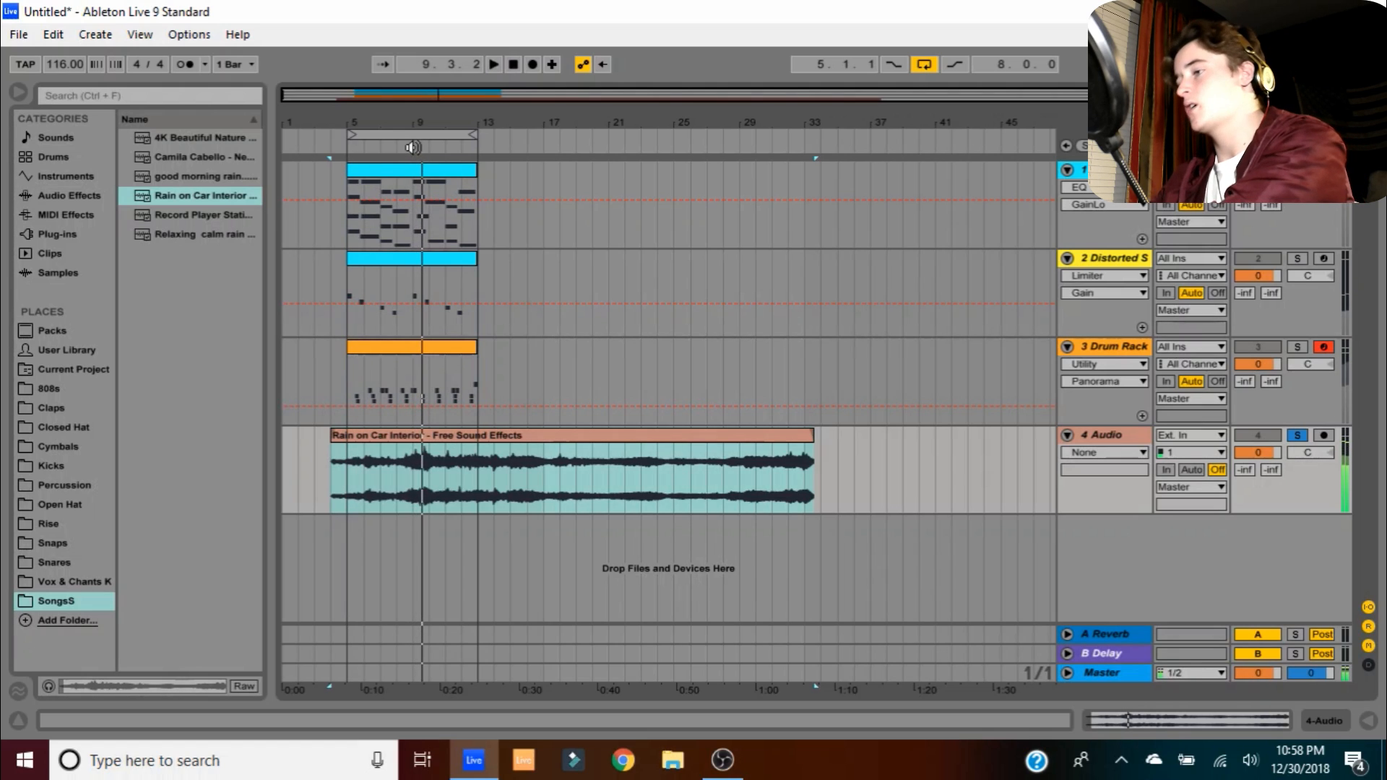
{"action": "key", "text": "space"}
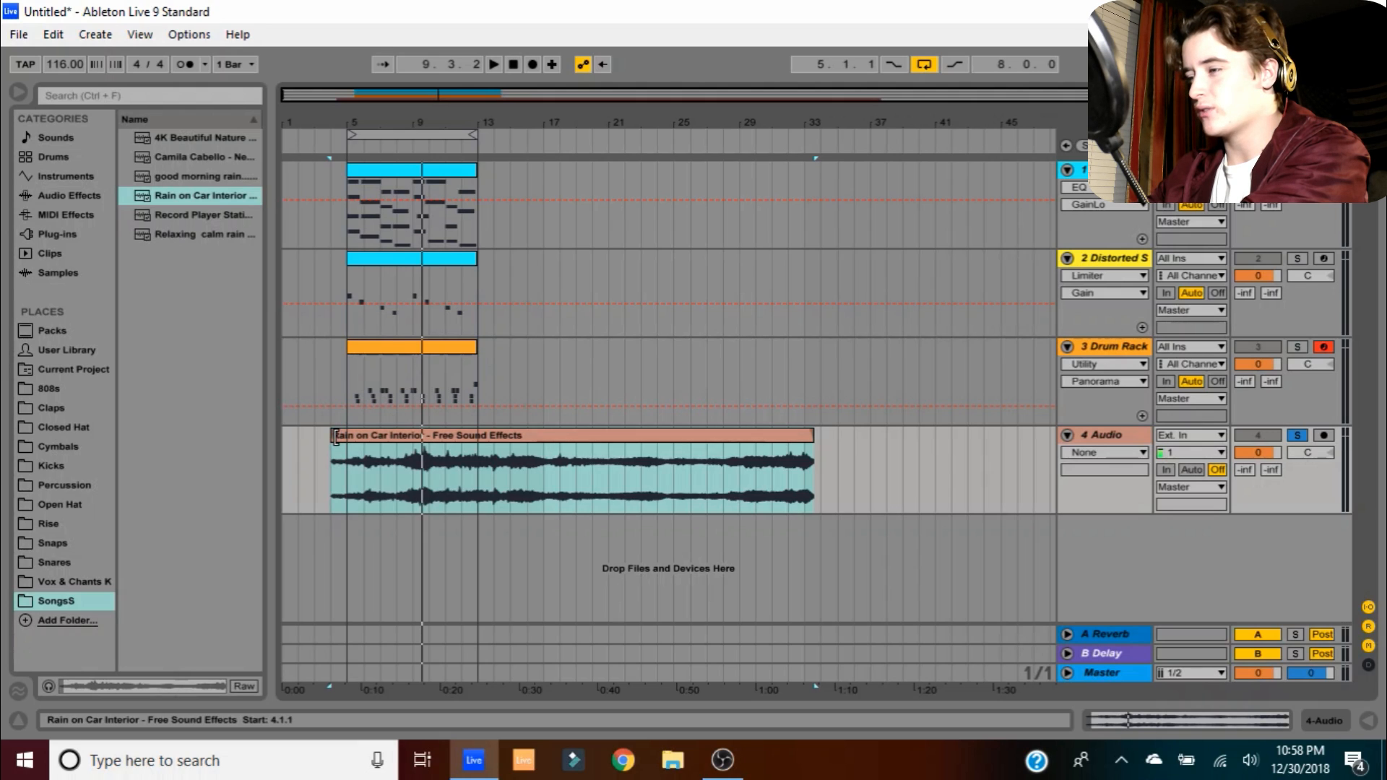
Cut off the loud opening of the rain clip and trim it to span 4.1.1 to 13.1.1
{"action": "mouse_move", "coordinate": [335, 436]}
{"action": "left_mouse_down"}
{"action": "mouse_move", "coordinate": [575, 438]}
{"action": "mouse_move", "coordinate": [342, 438]}
{"action": "left_mouse_up"}
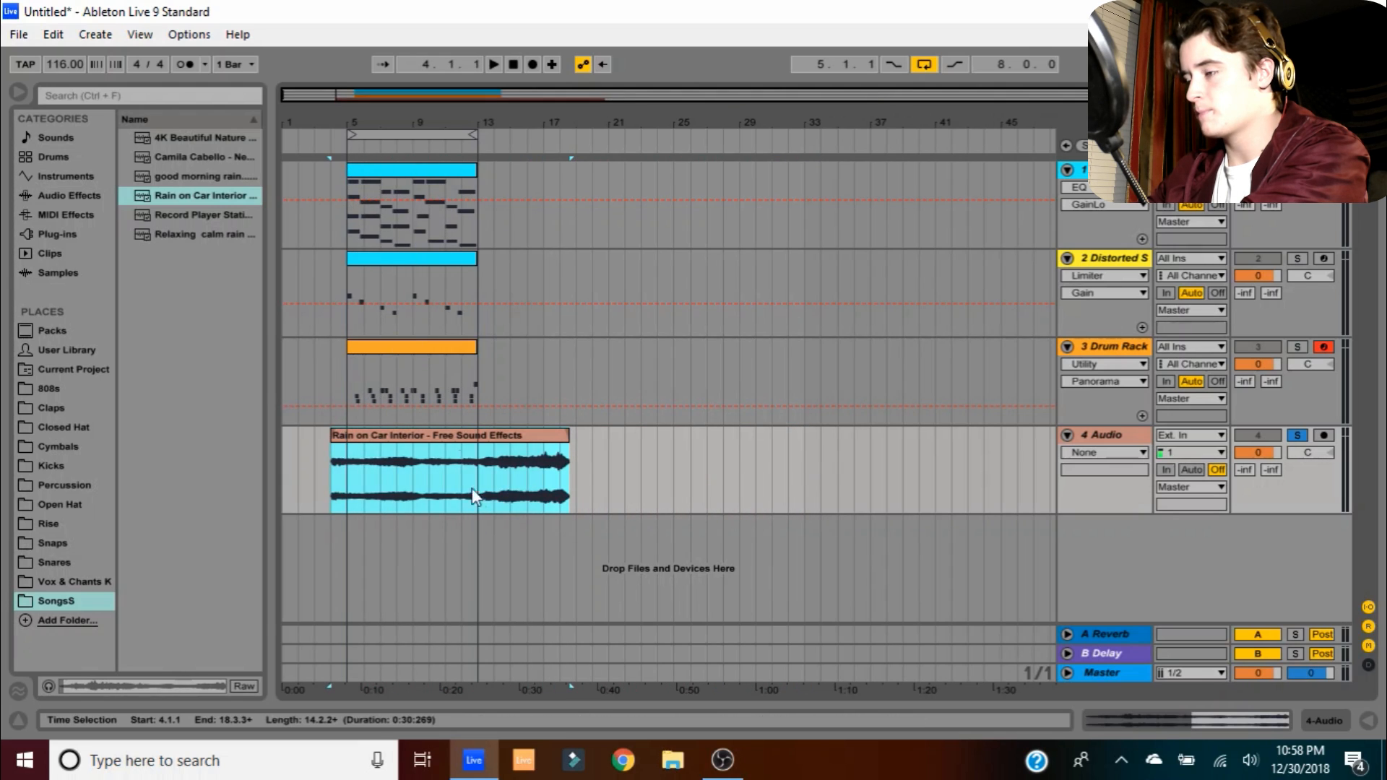
{"action": "left_click_drag", "start_coordinate": [570, 438], "coordinate": [480, 438]}
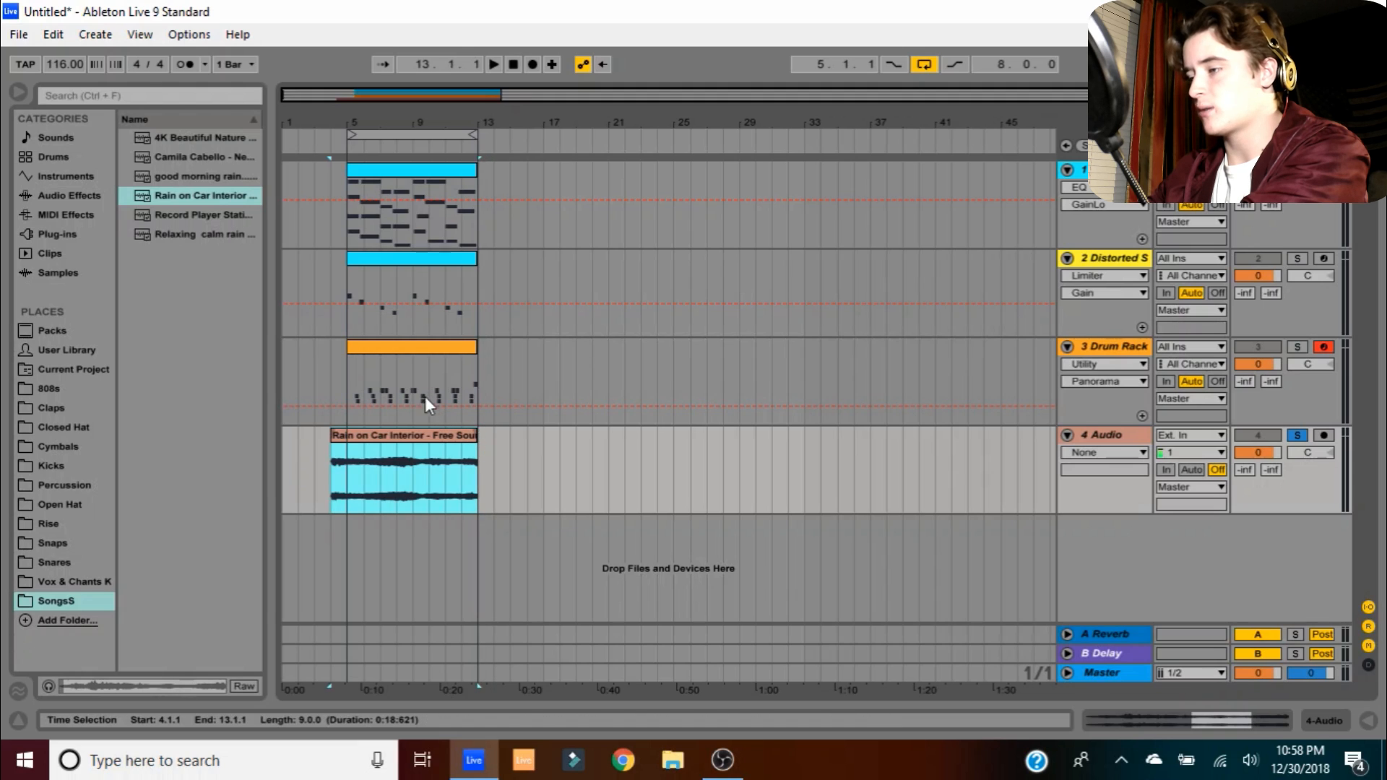
{"action": "key", "text": "ctrl+d"}
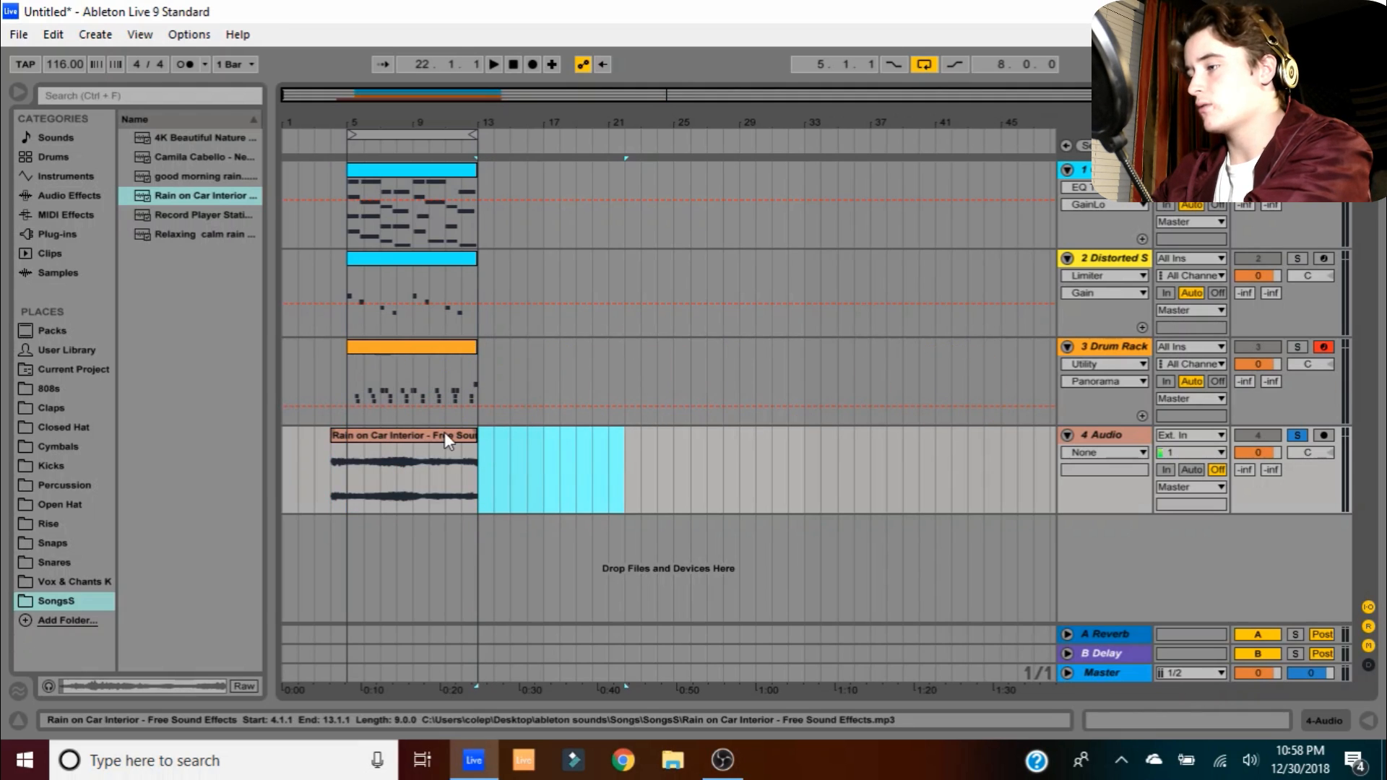
{"action": "left_click", "coordinate": [444, 434]}
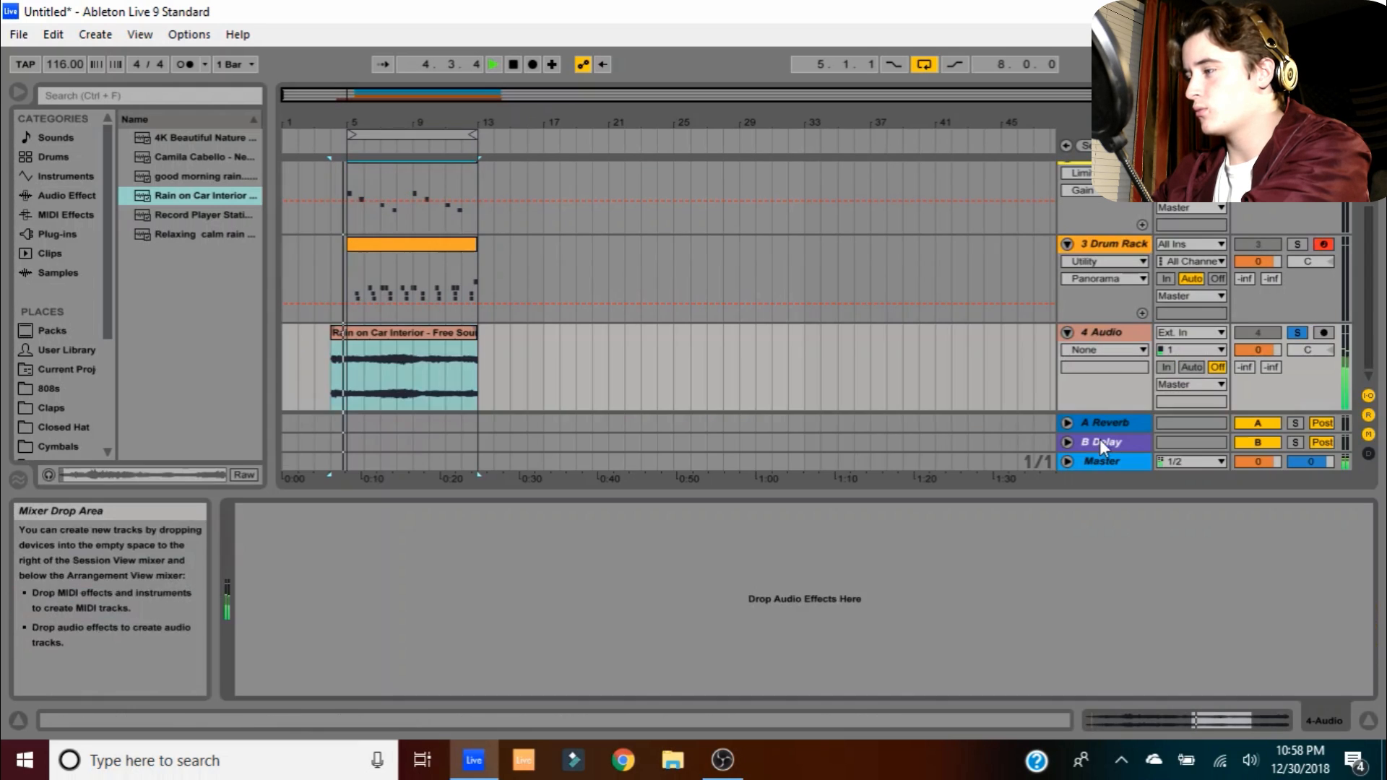
Show the audio track's device chain and load a Limiter onto it
{"action": "double_click", "coordinate": [1099, 438]}
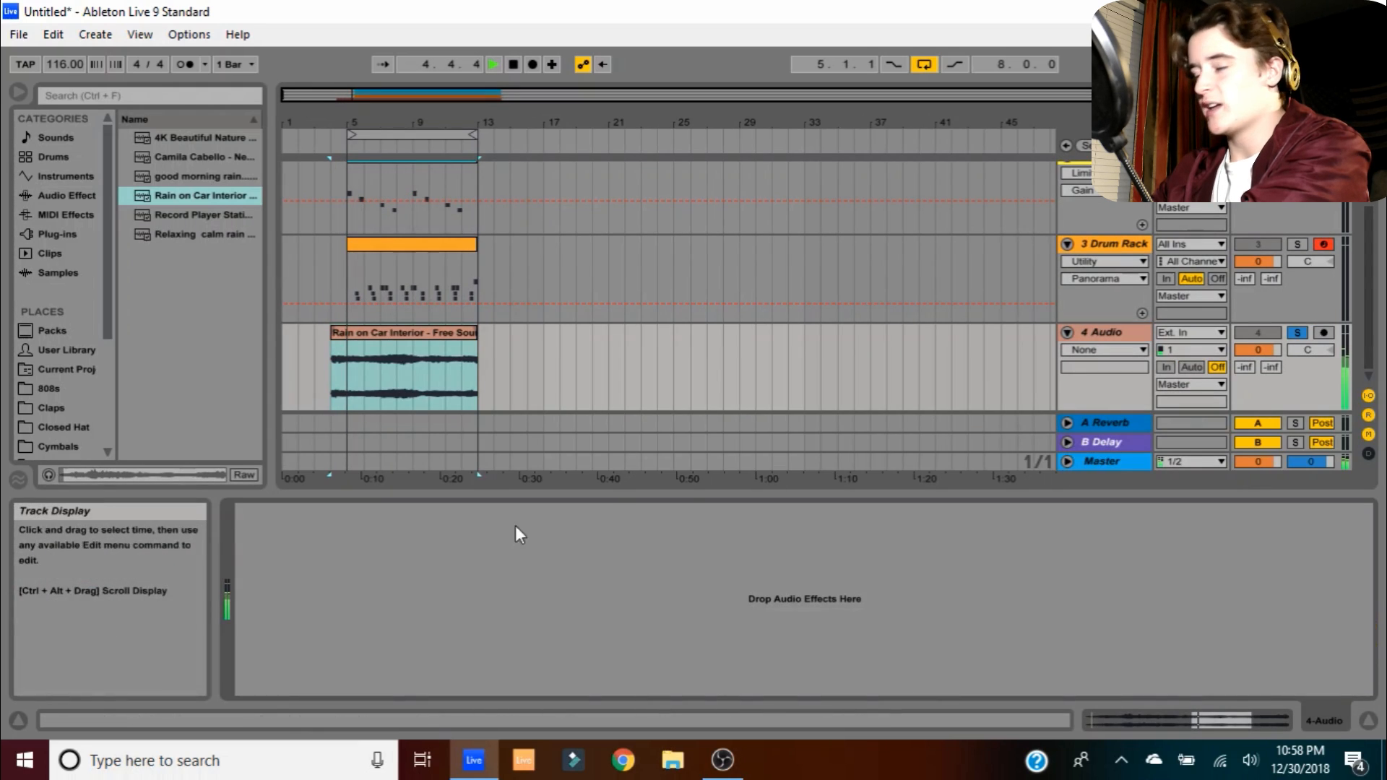
{"action": "left_click", "coordinate": [63, 193]}
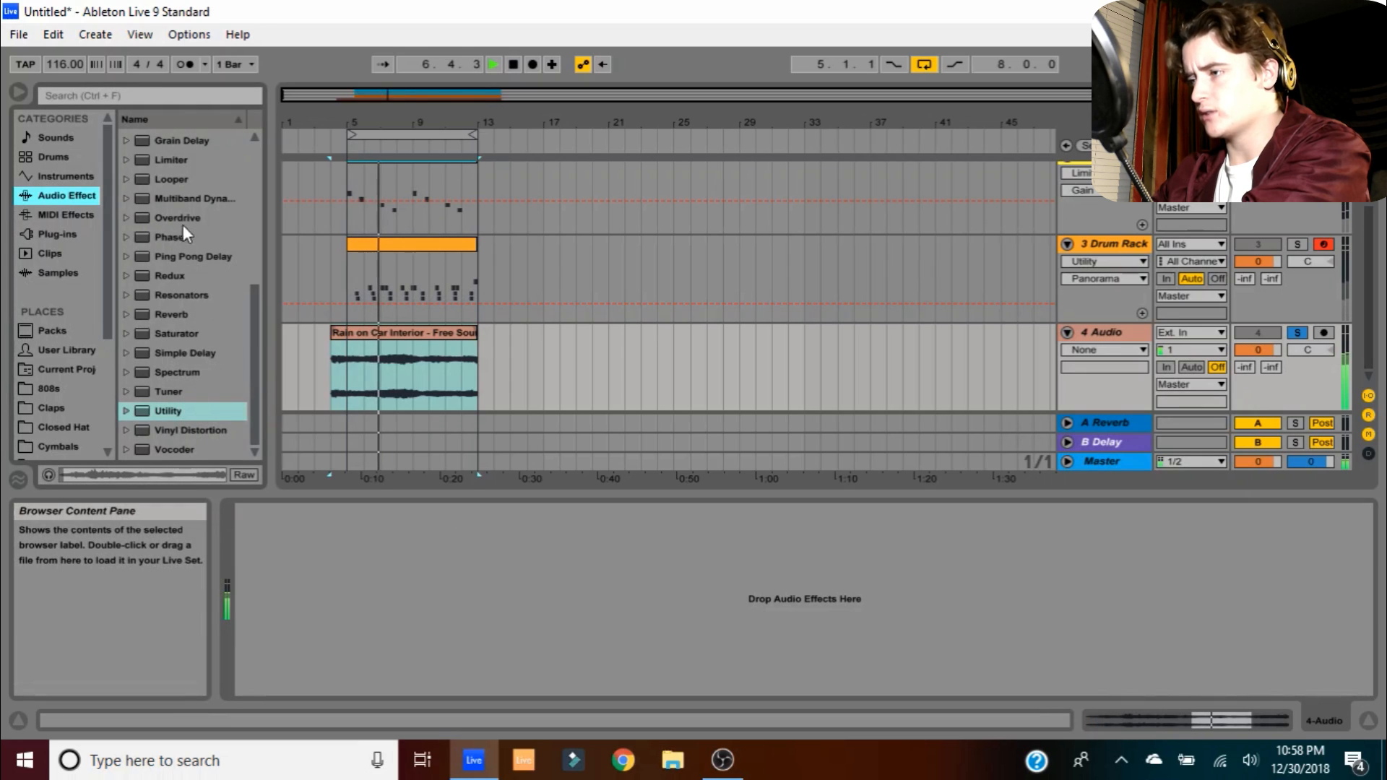
{"action": "scroll", "coordinate": [200, 185], "scroll_direction": "up", "scroll_amount": 1}
{"action": "double_click", "coordinate": [188, 180]}
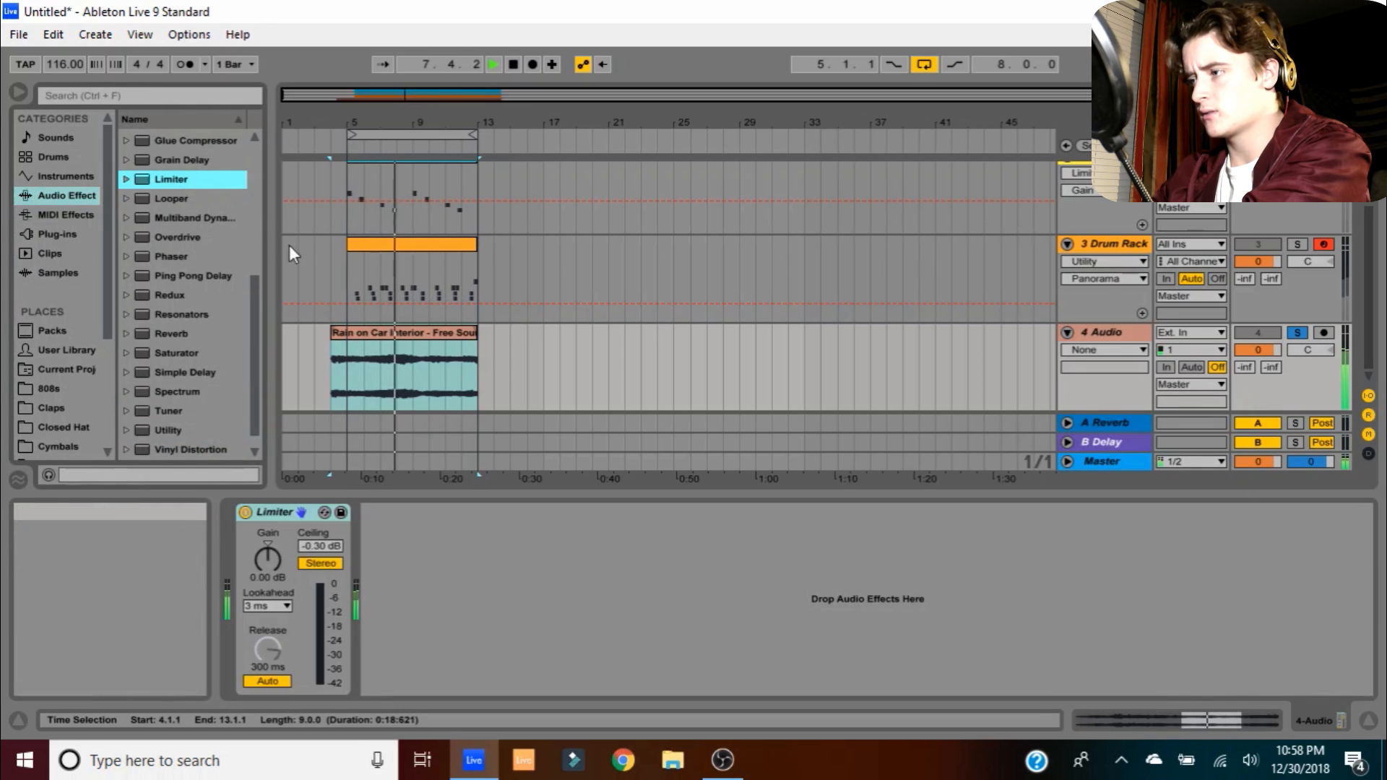
Lower the rain clip's gain to -3.10 dB and transpose it to -3 st while listening to it
{"action": "left_click", "coordinate": [361, 331]}
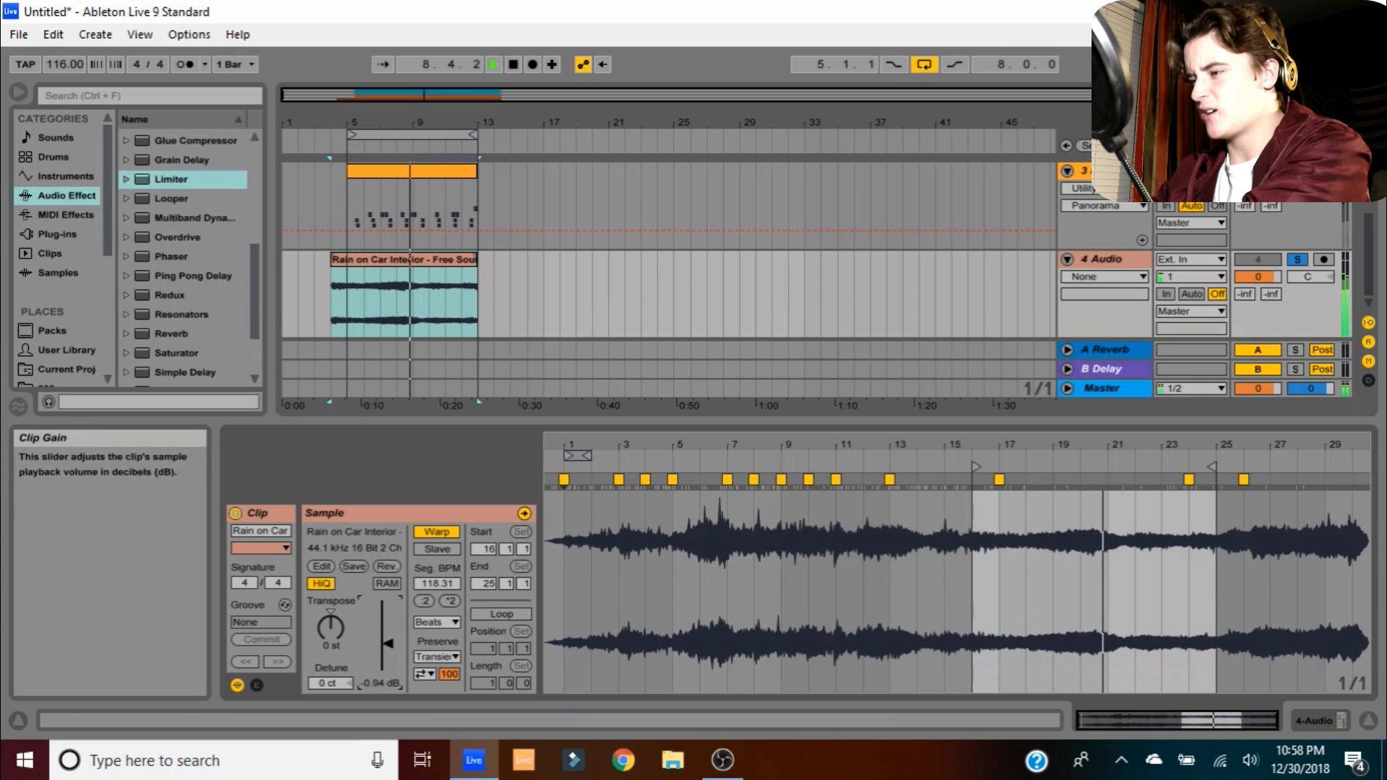
{"action": "left_click_drag", "start_coordinate": [387, 642], "coordinate": [334, 636]}
{"action": "key", "text": "space"}
{"action": "key", "text": "space"}
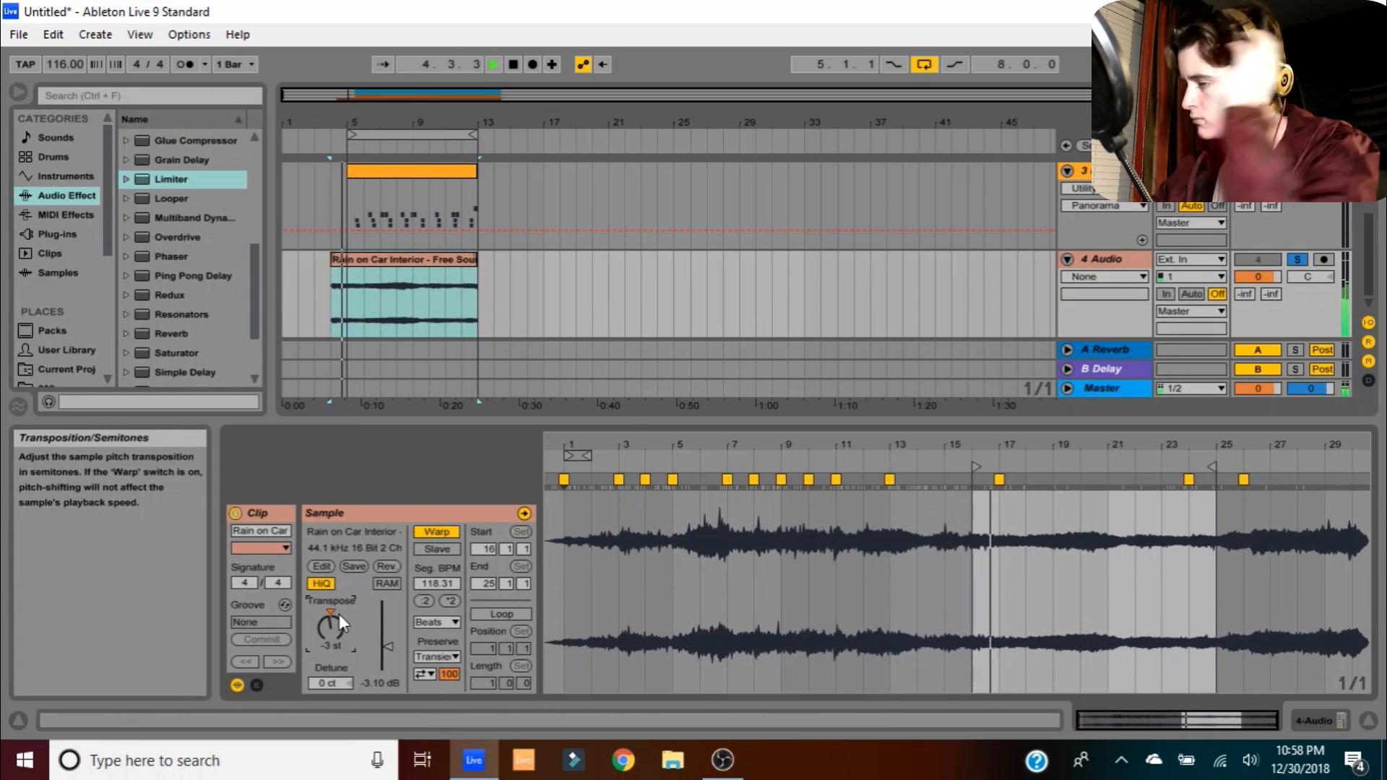
{"action": "left_click_drag", "start_coordinate": [339, 614], "coordinate": [324, 620]}
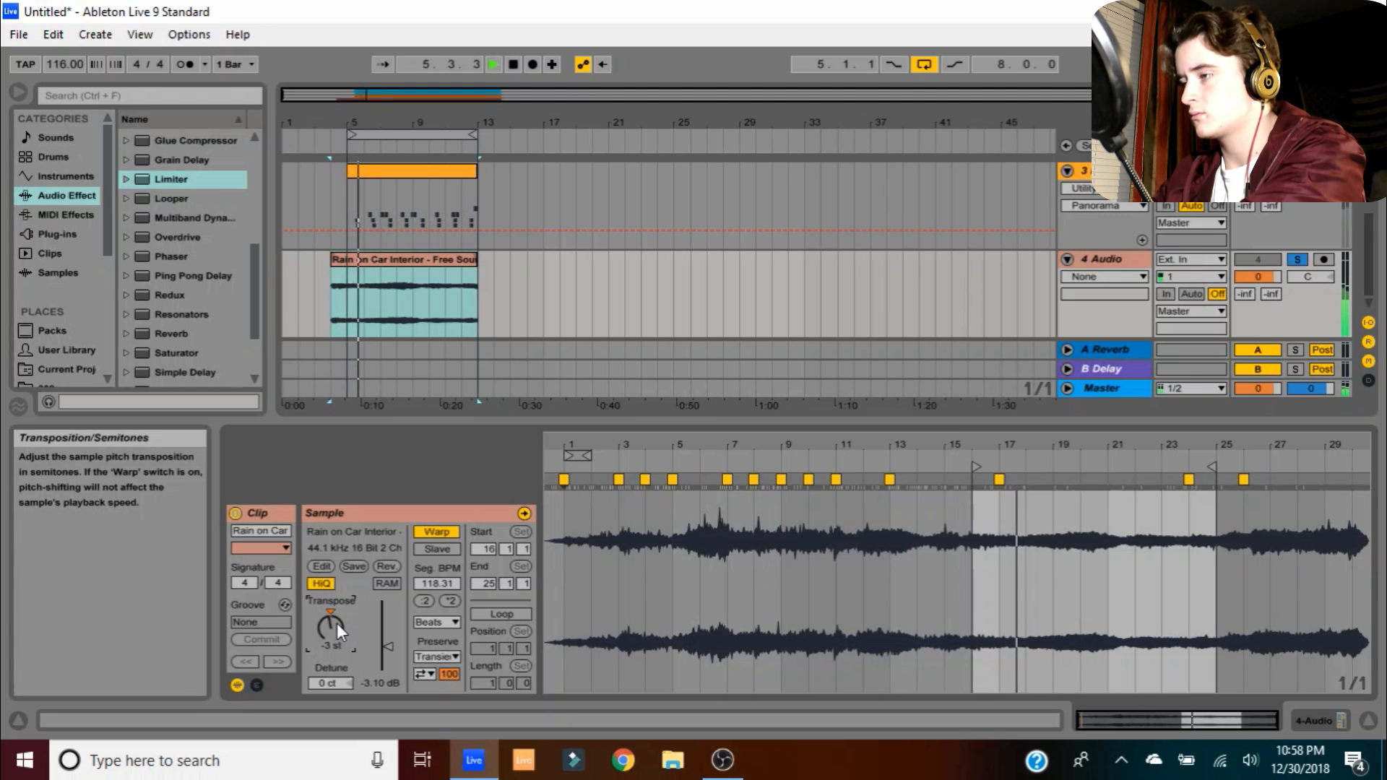
{"action": "key", "text": "space"}
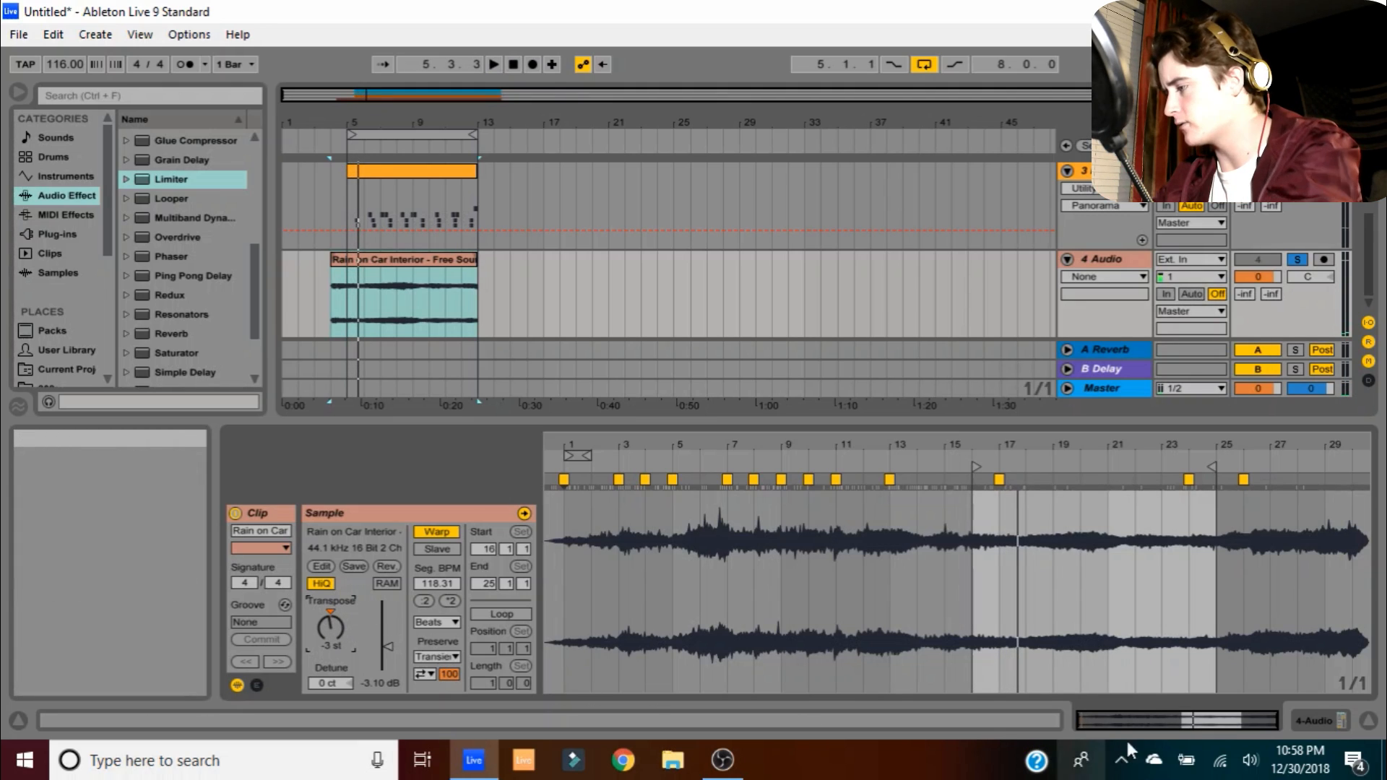
Add an Auto Filter to the audio track and place it before the Limiter
{"action": "left_click", "coordinate": [1299, 719]}
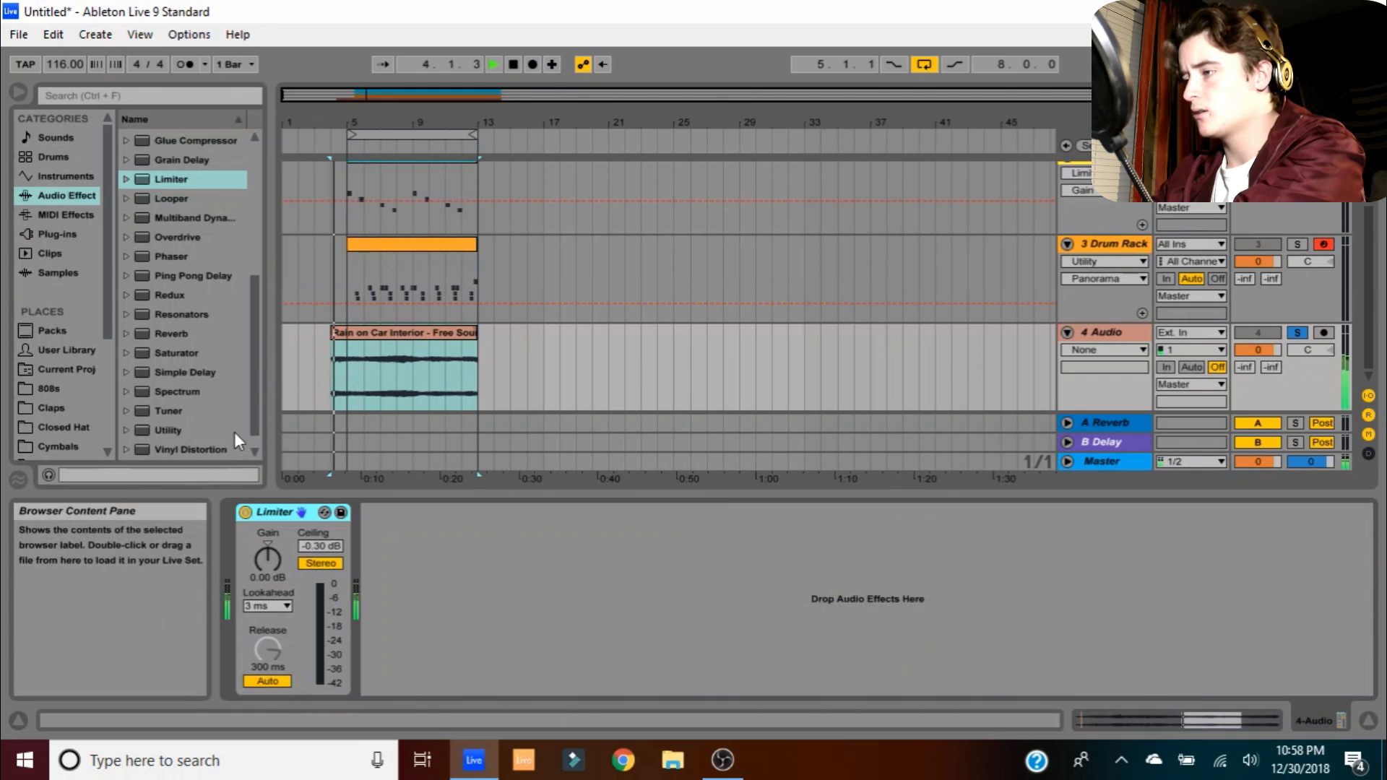
{"action": "scroll", "coordinate": [220, 250], "scroll_direction": "up", "scroll_amount": 3}
{"action": "scroll", "coordinate": [224, 253], "scroll_direction": "up", "scroll_amount": 5}
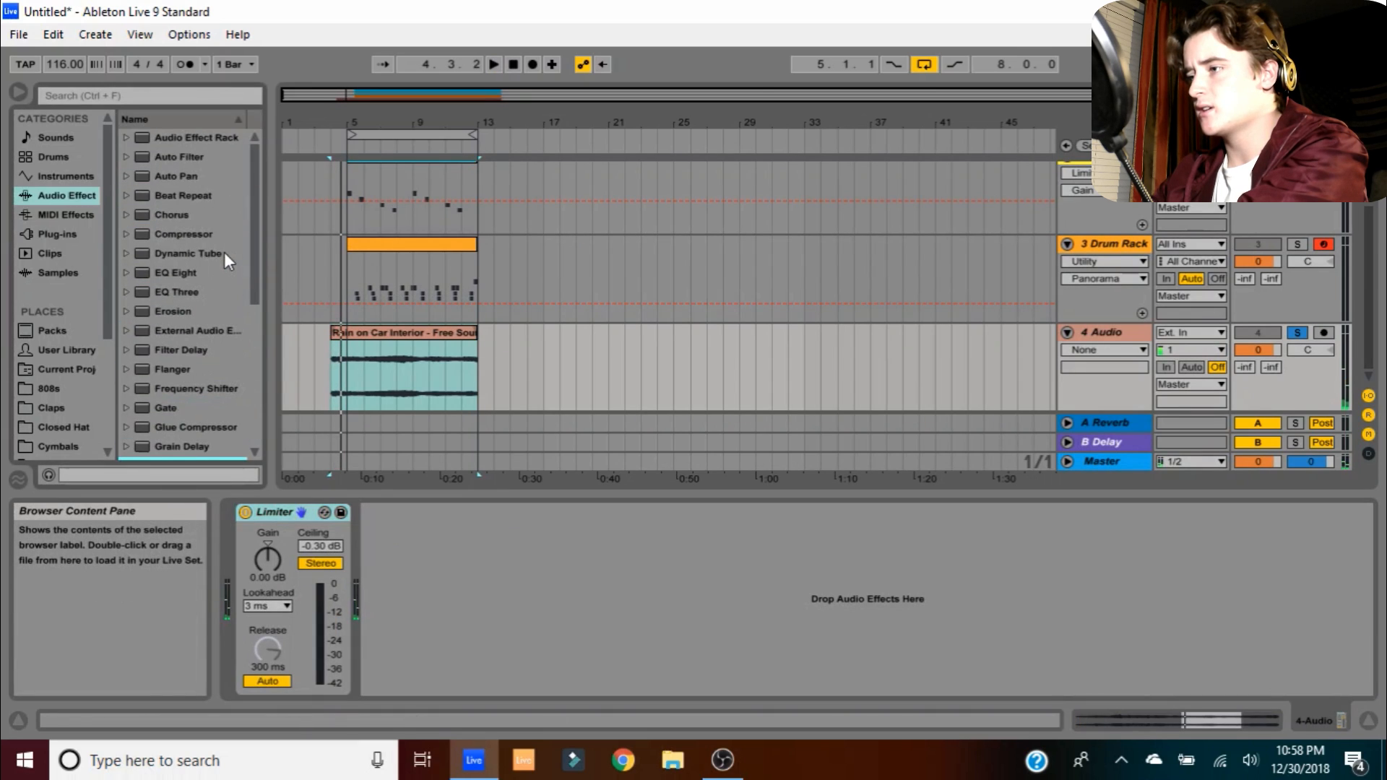
{"action": "double_click", "coordinate": [185, 157]}
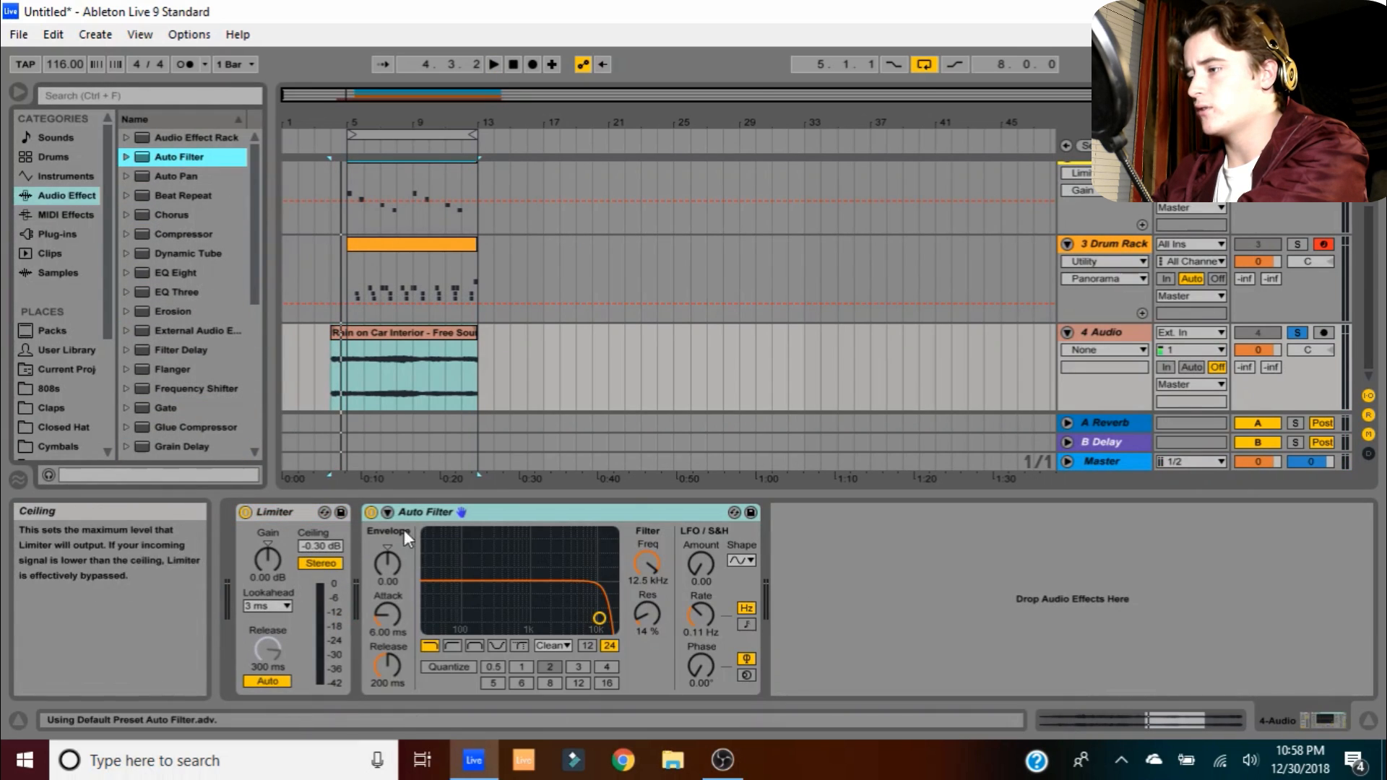
{"action": "left_click", "coordinate": [431, 507]}
{"action": "left_click_drag", "start_coordinate": [430, 505], "coordinate": [310, 538]}
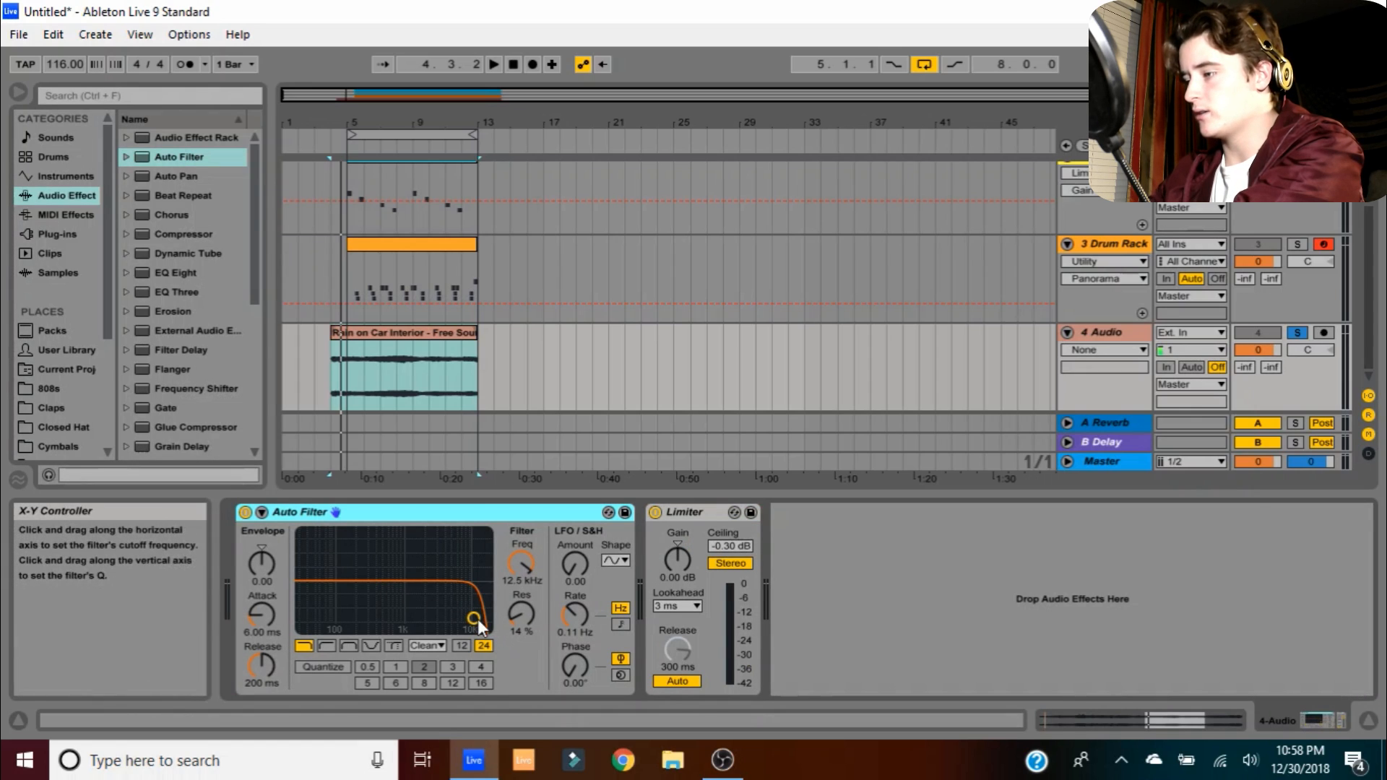
Set the Auto Filter's low-pass cutoff to 6.95 kHz and resonance to 23% while playing the rain clip
{"action": "left_click_drag", "start_coordinate": [473, 618], "coordinate": [457, 612]}
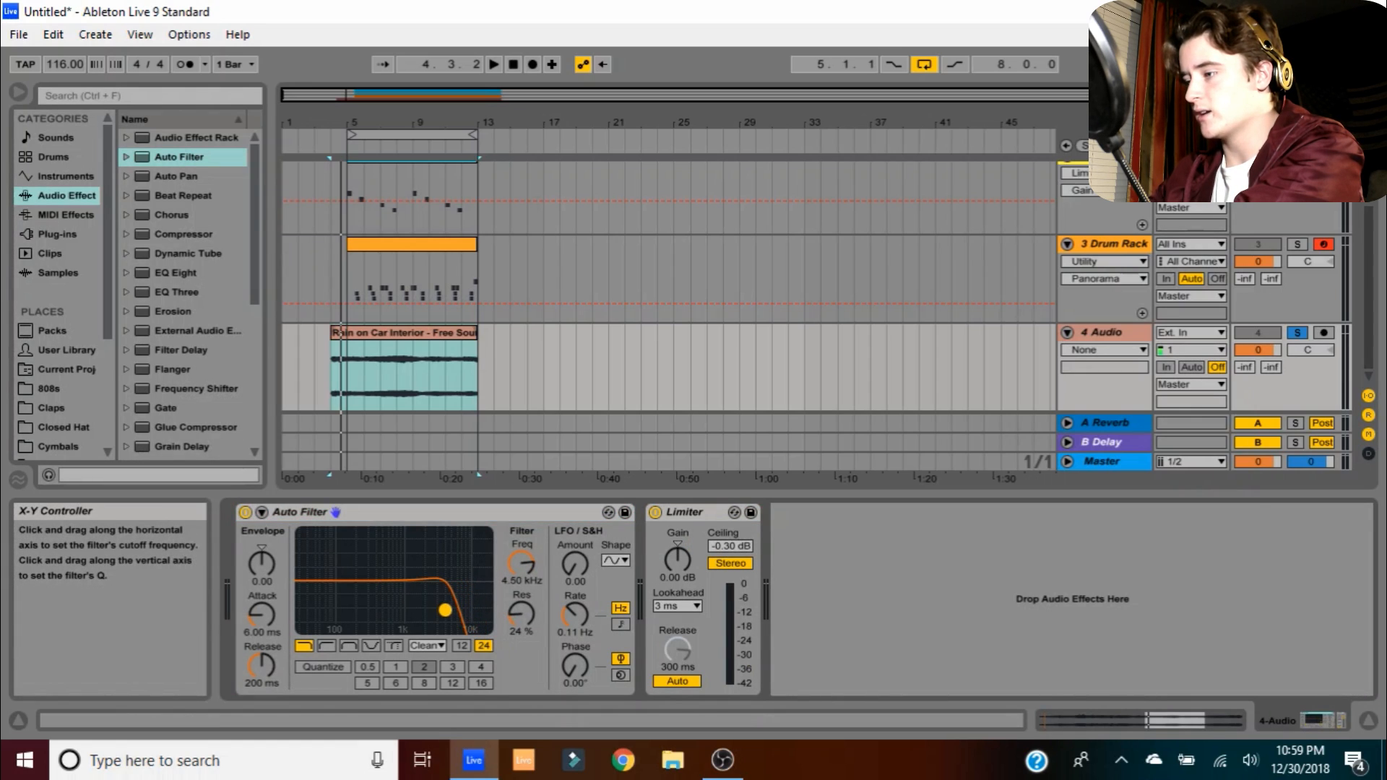
{"action": "key", "text": "space"}
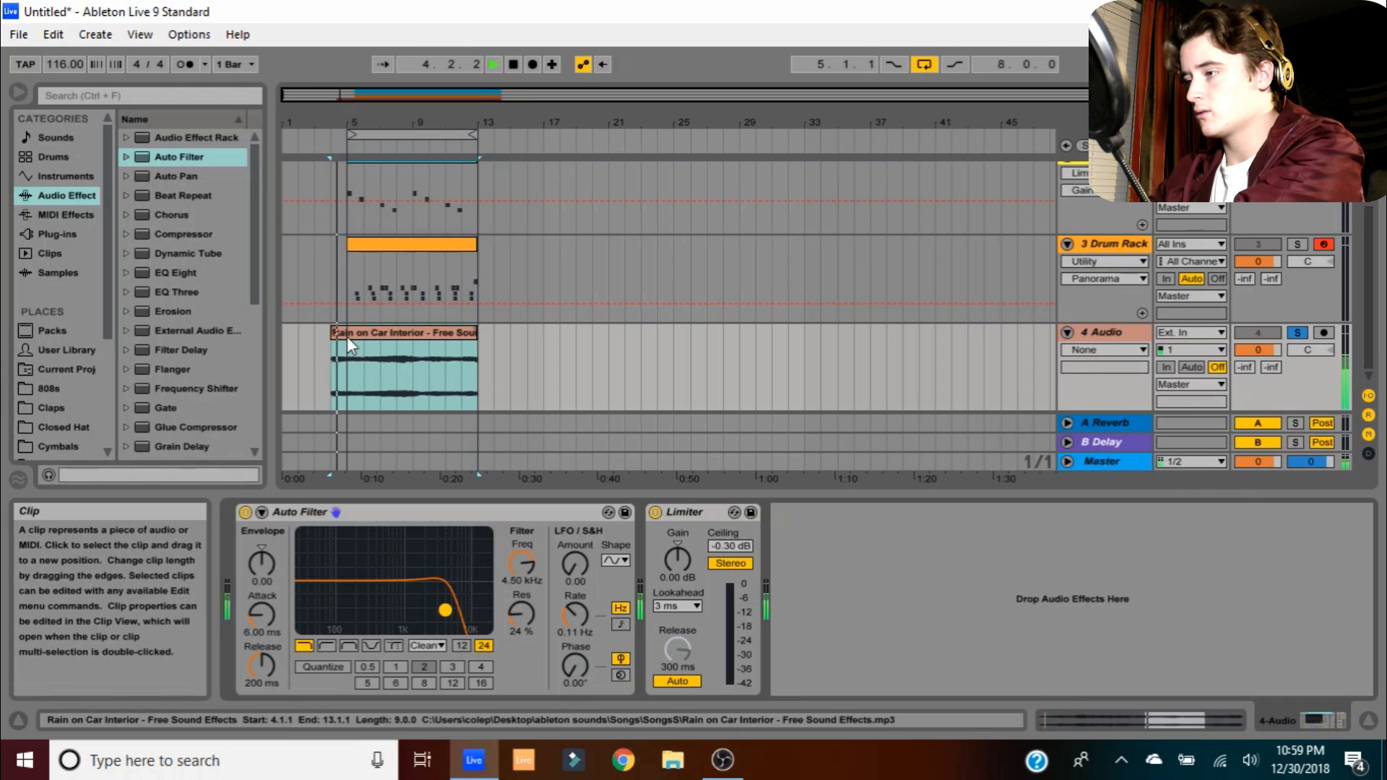
{"action": "left_click_drag", "start_coordinate": [451, 608], "coordinate": [463, 611]}
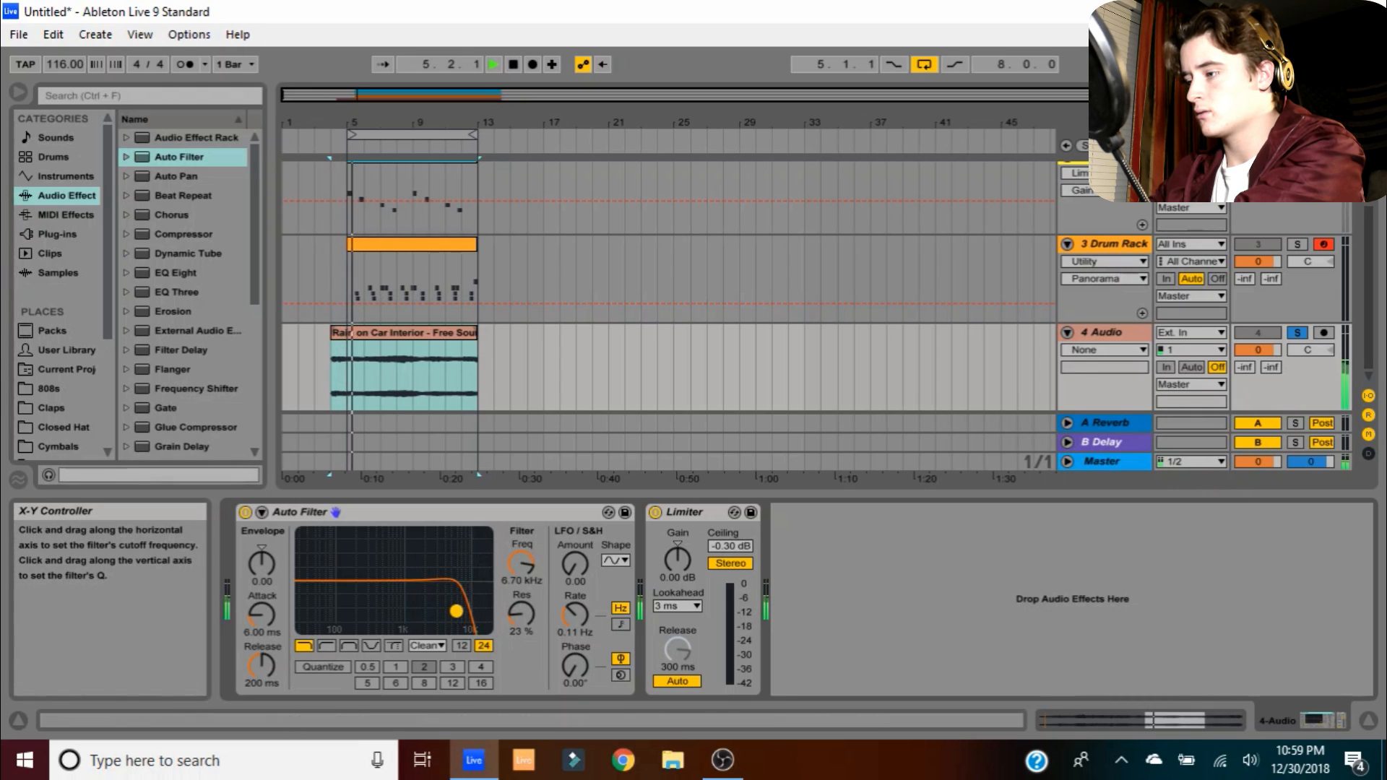
{"action": "key", "text": "space"}
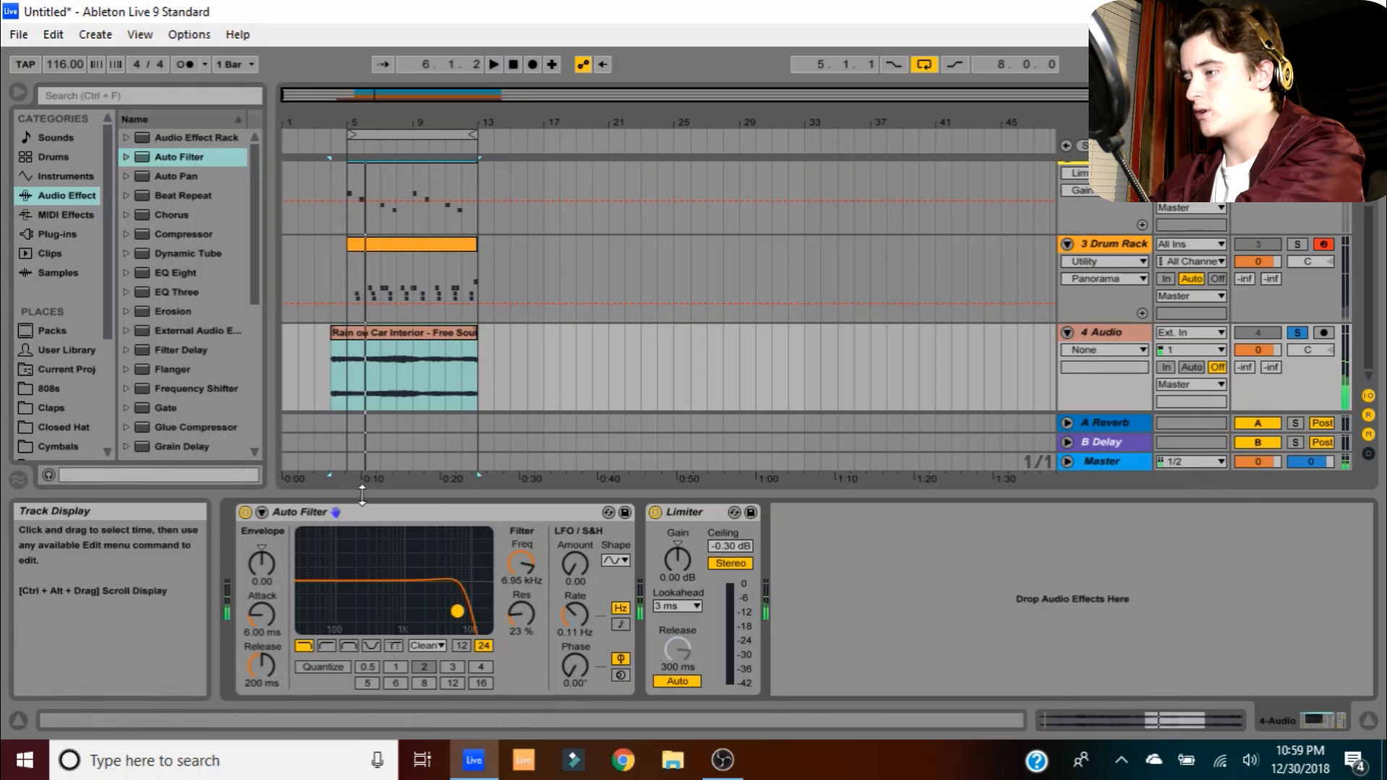
Duplicate the Auto Filter and make the first one a high-pass with a 198 Hz cutoff and 13% resonance while listening
{"action": "left_click", "coordinate": [364, 516]}
{"action": "key", "text": "ctrl+d"}
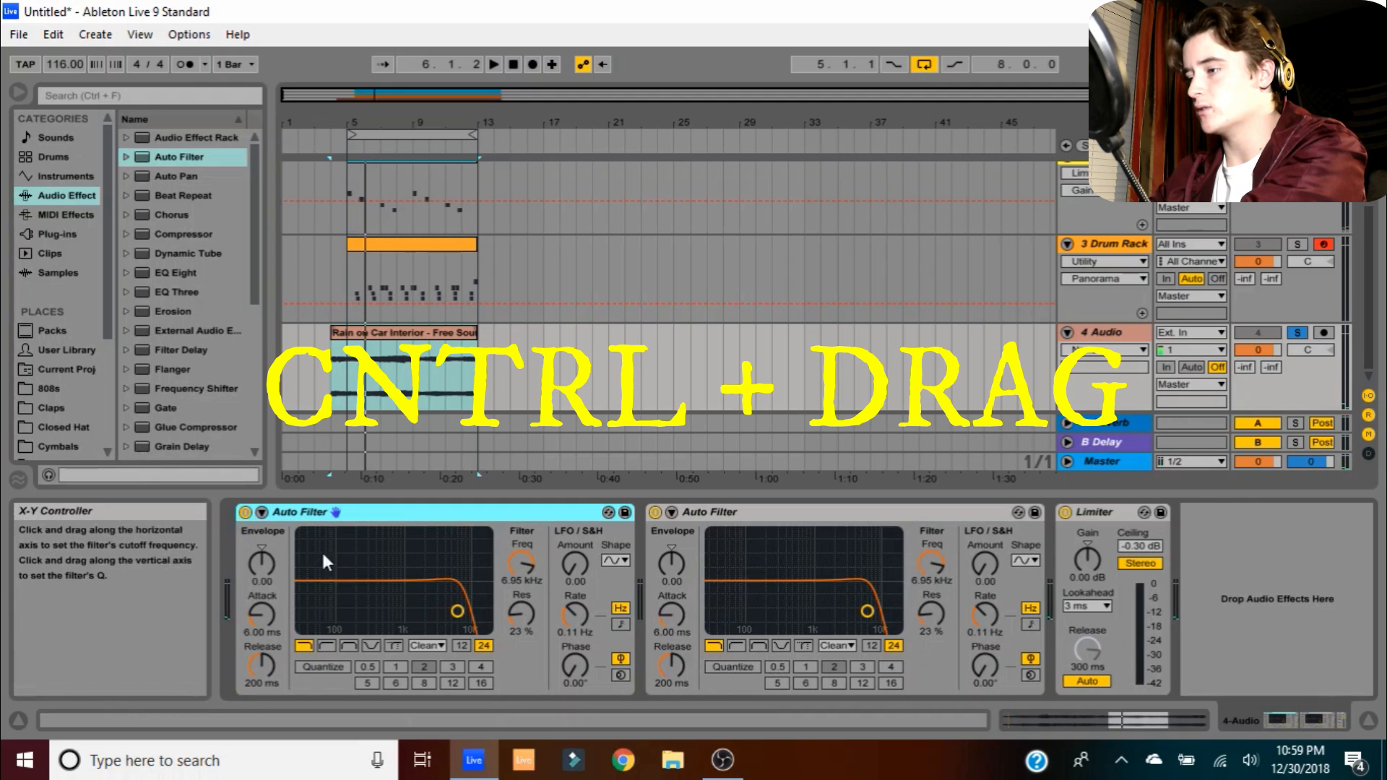
{"action": "left_click", "coordinate": [328, 645]}
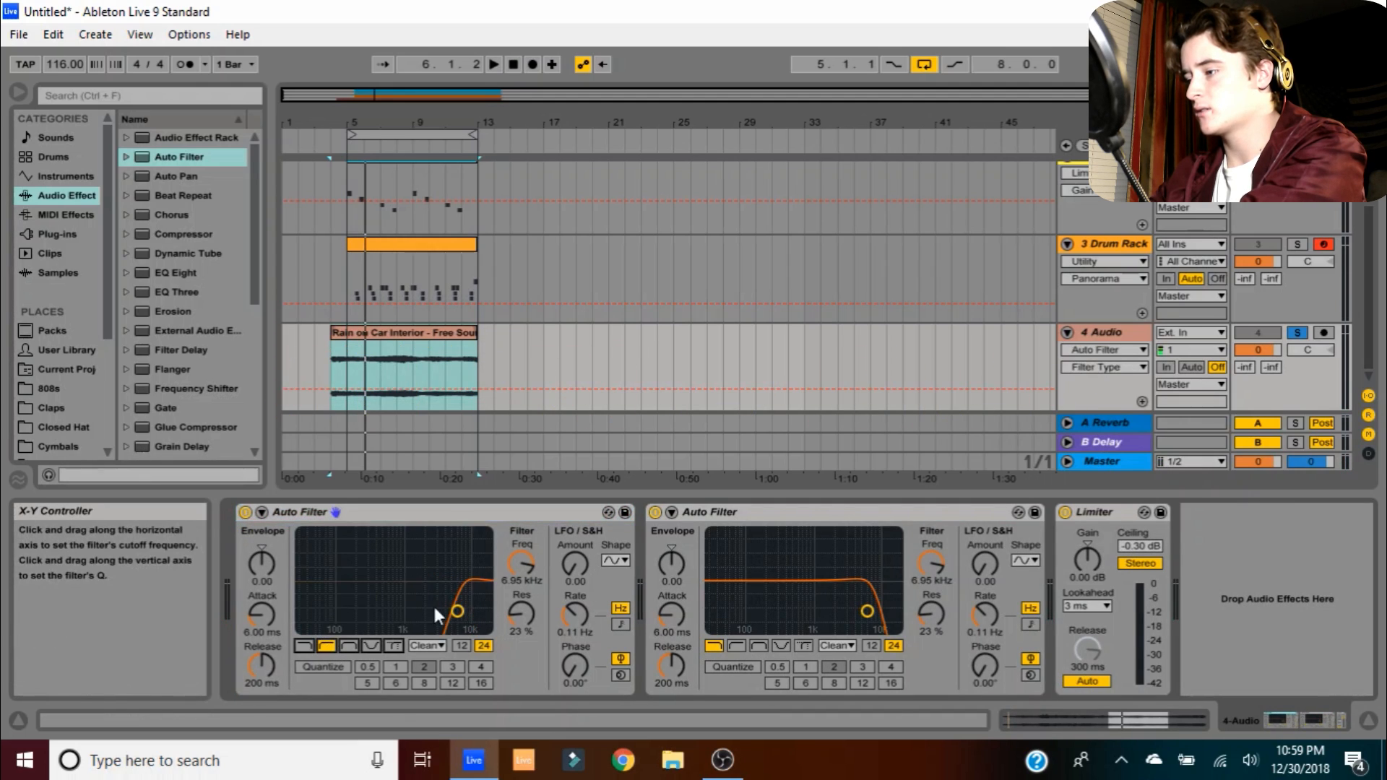
{"action": "left_click_drag", "start_coordinate": [459, 612], "coordinate": [353, 606]}
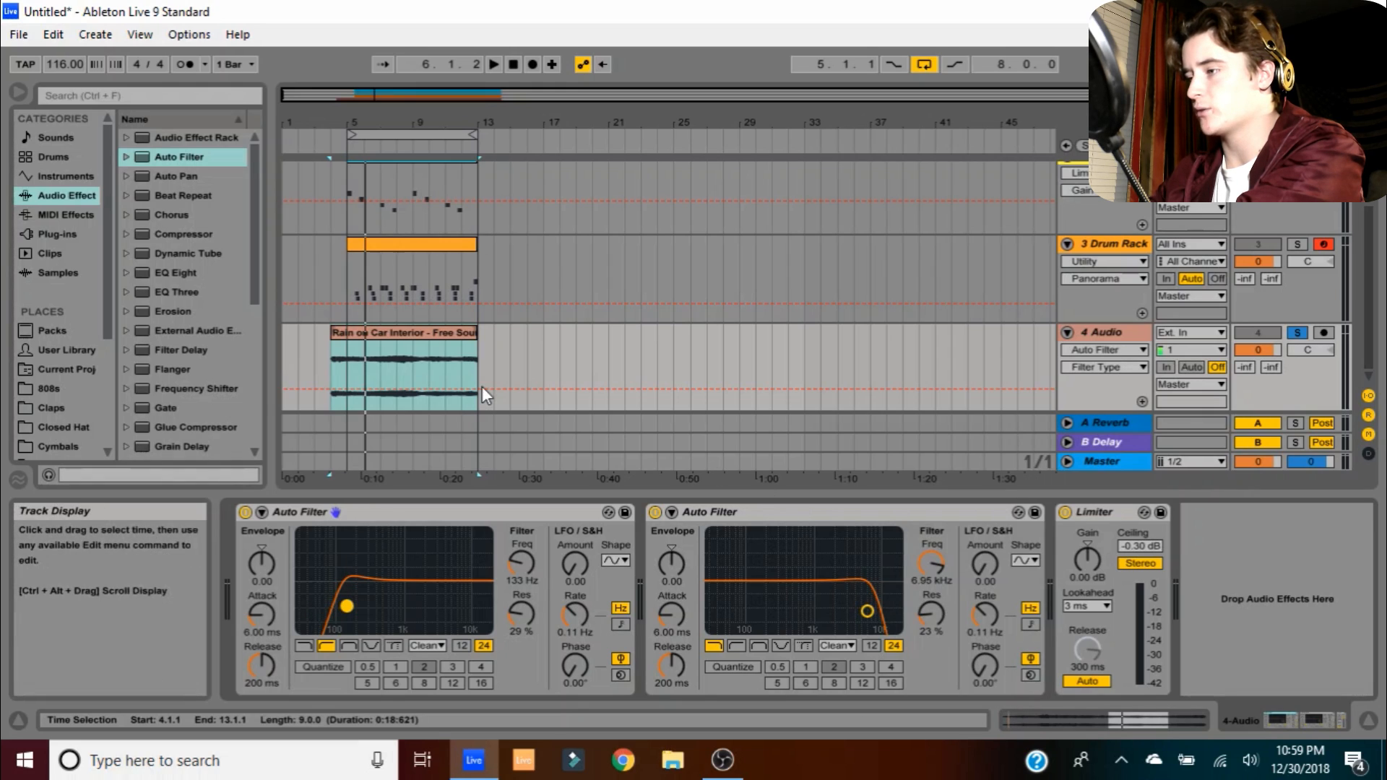
{"action": "key", "text": "space"}
{"action": "left_click_drag", "start_coordinate": [353, 606], "coordinate": [357, 618]}
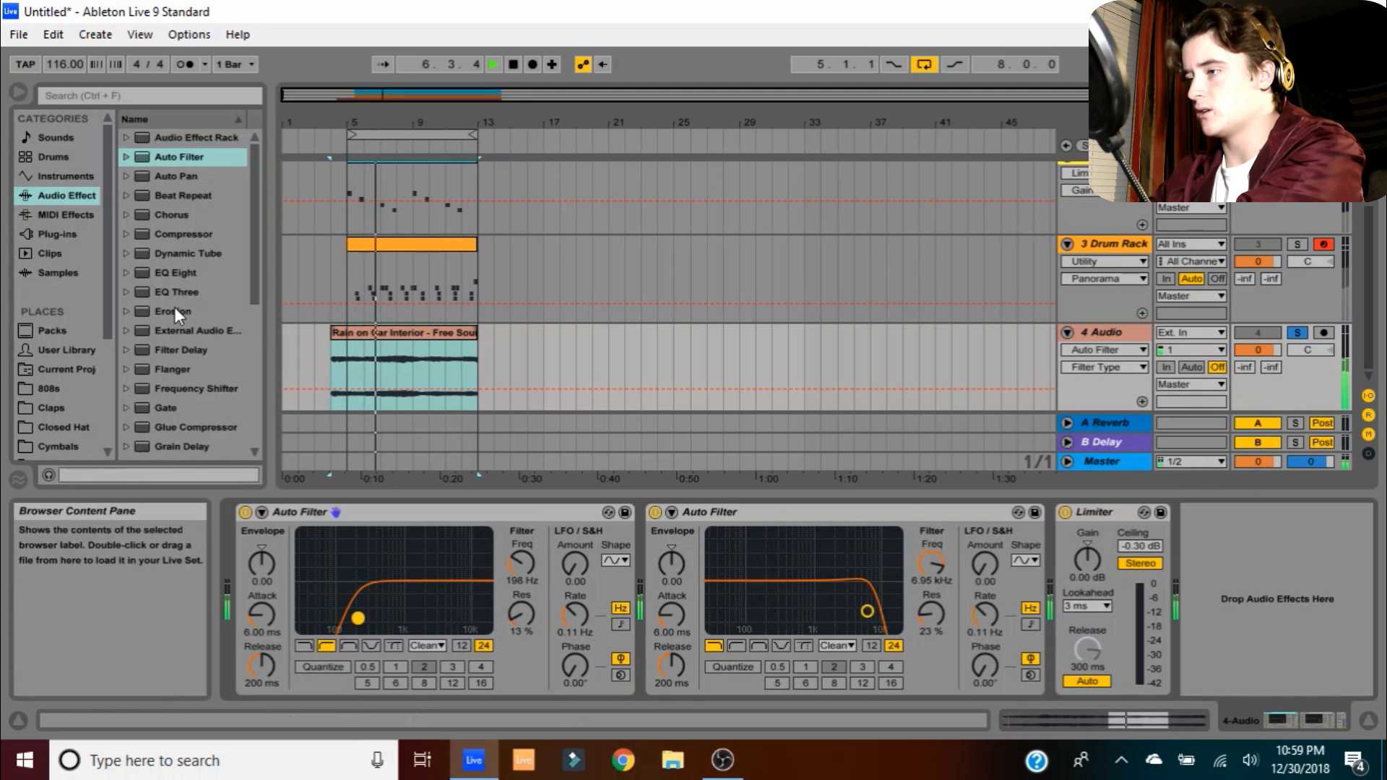
Add a Reverb before the rain track's Auto Filters, with its diffusion high shelf at 1.80 kHz and 0.25 and dry/wet at 4.0%
{"action": "scroll", "coordinate": [170, 314], "scroll_direction": "down", "scroll_amount": 5}
{"action": "left_click_drag", "start_coordinate": [184, 333], "coordinate": [271, 616]}
{"action": "left_click_drag", "start_coordinate": [697, 669], "coordinate": [697, 702]}
{"action": "left_click_drag", "start_coordinate": [557, 577], "coordinate": [546, 605]}
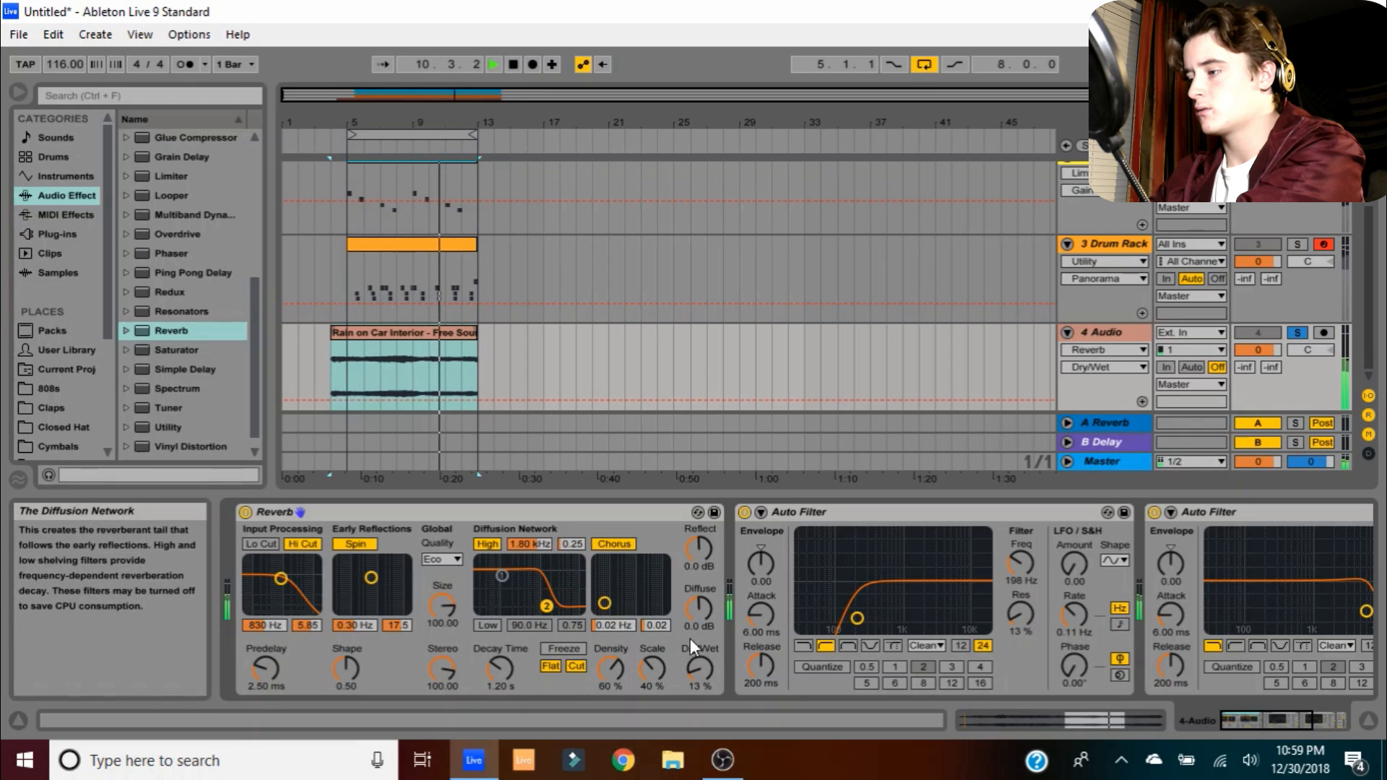
{"action": "left_click_drag", "start_coordinate": [696, 670], "coordinate": [697, 677]}
{"action": "left_click", "coordinate": [1255, 725]}
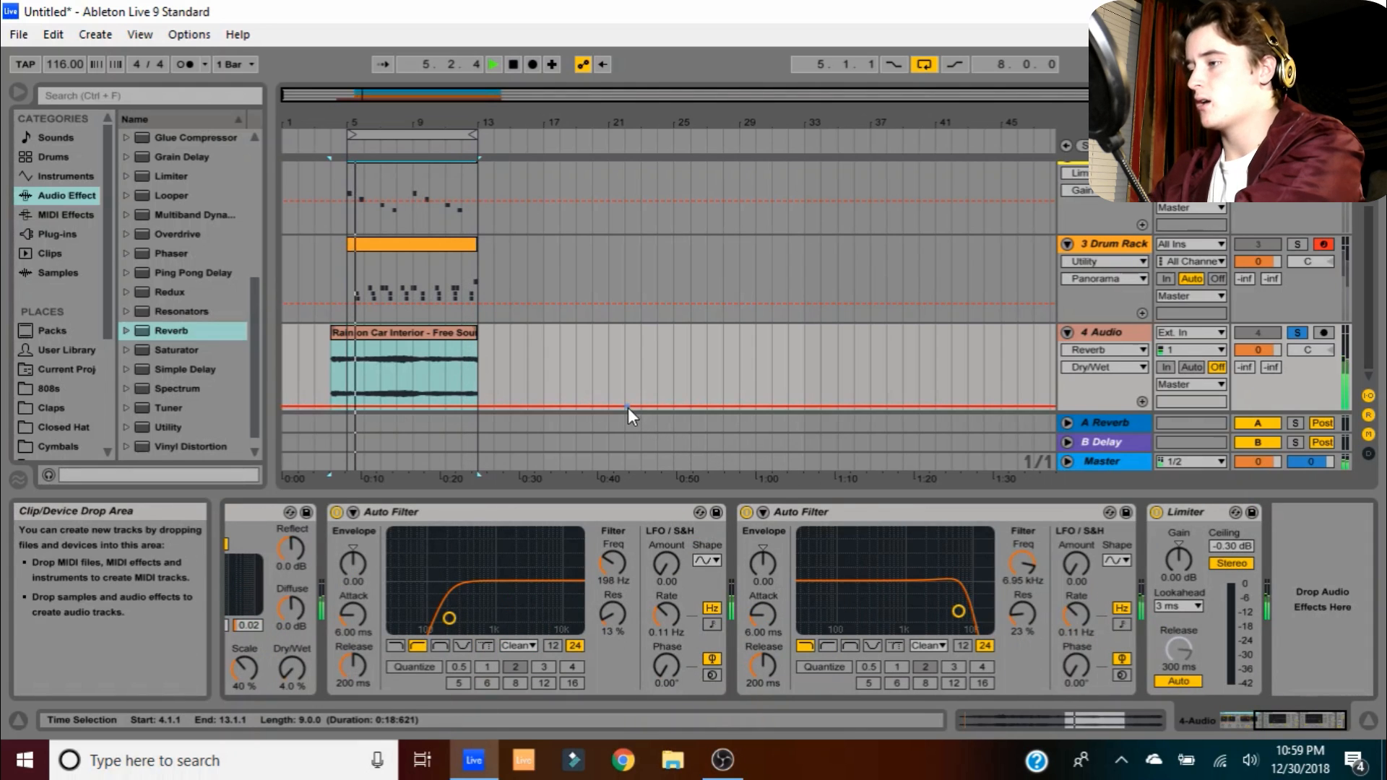
Stop playback and move the drum and bass clips so that they start at bar 13
{"action": "key", "text": "space"}
{"action": "scroll", "coordinate": [431, 246], "scroll_direction": "up", "scroll_amount": 3}
{"action": "scroll", "coordinate": [430, 245], "scroll_direction": "down", "scroll_amount": 3}
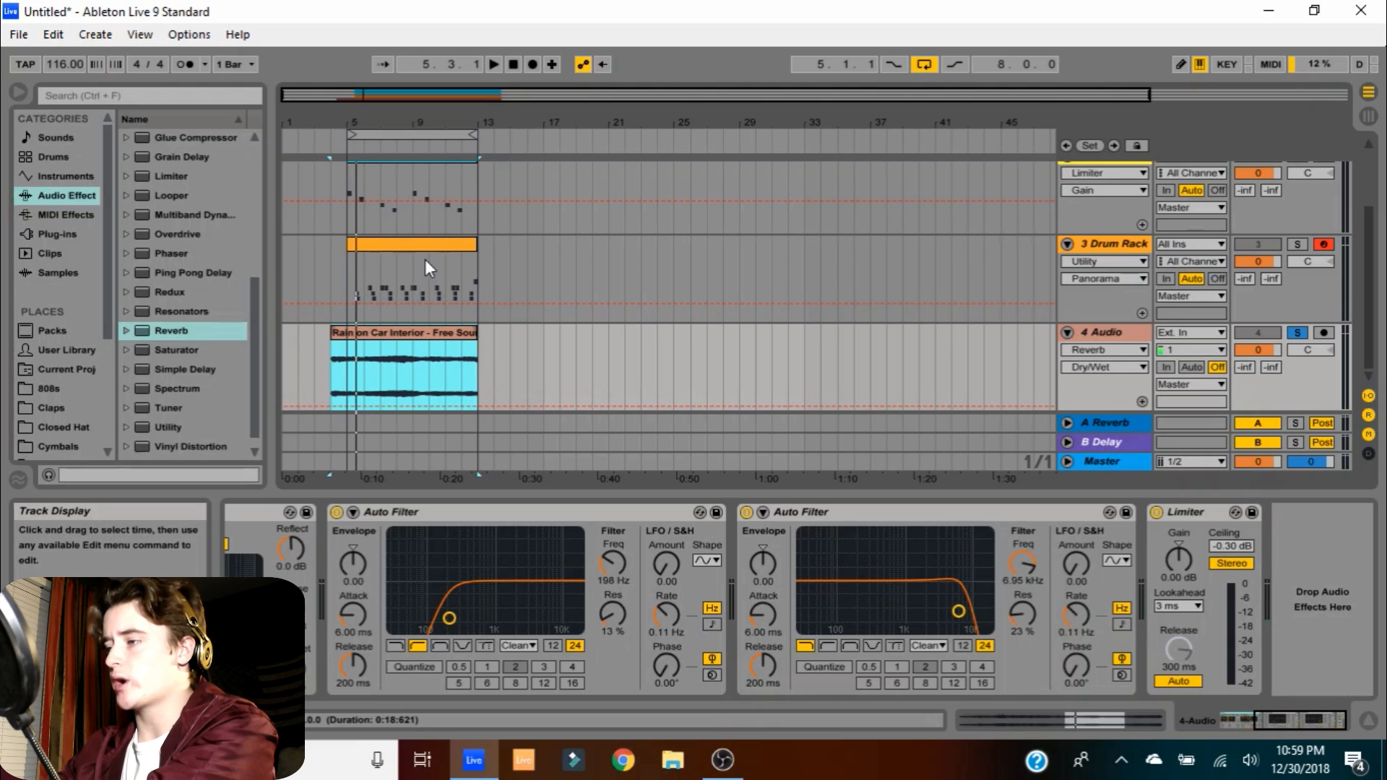
{"action": "scroll", "coordinate": [418, 338], "scroll_direction": "up", "scroll_amount": 3}
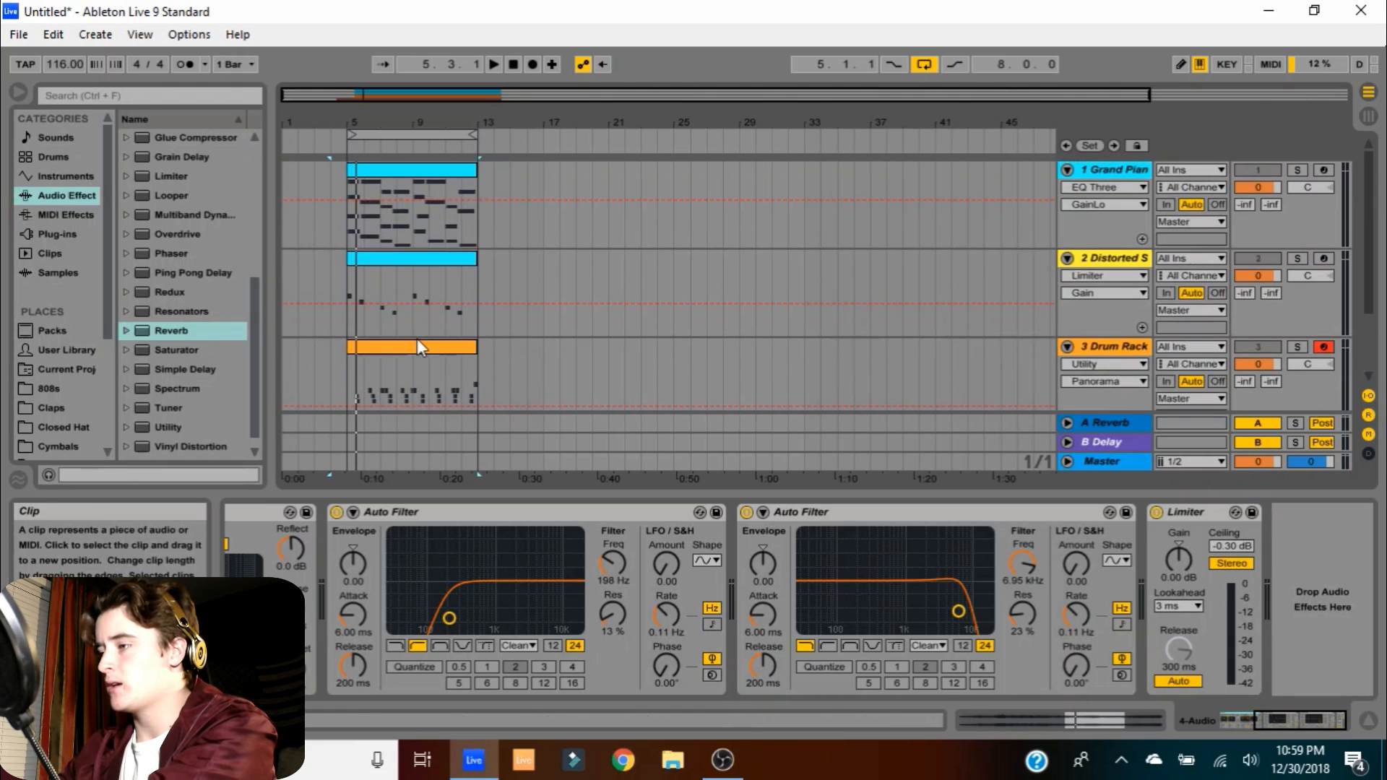
{"action": "scroll", "coordinate": [418, 336], "scroll_direction": "down", "scroll_amount": 3}
{"action": "scroll", "coordinate": [415, 329], "scroll_direction": "up", "scroll_amount": 3}
{"action": "scroll", "coordinate": [414, 329], "scroll_direction": "down", "scroll_amount": 3}
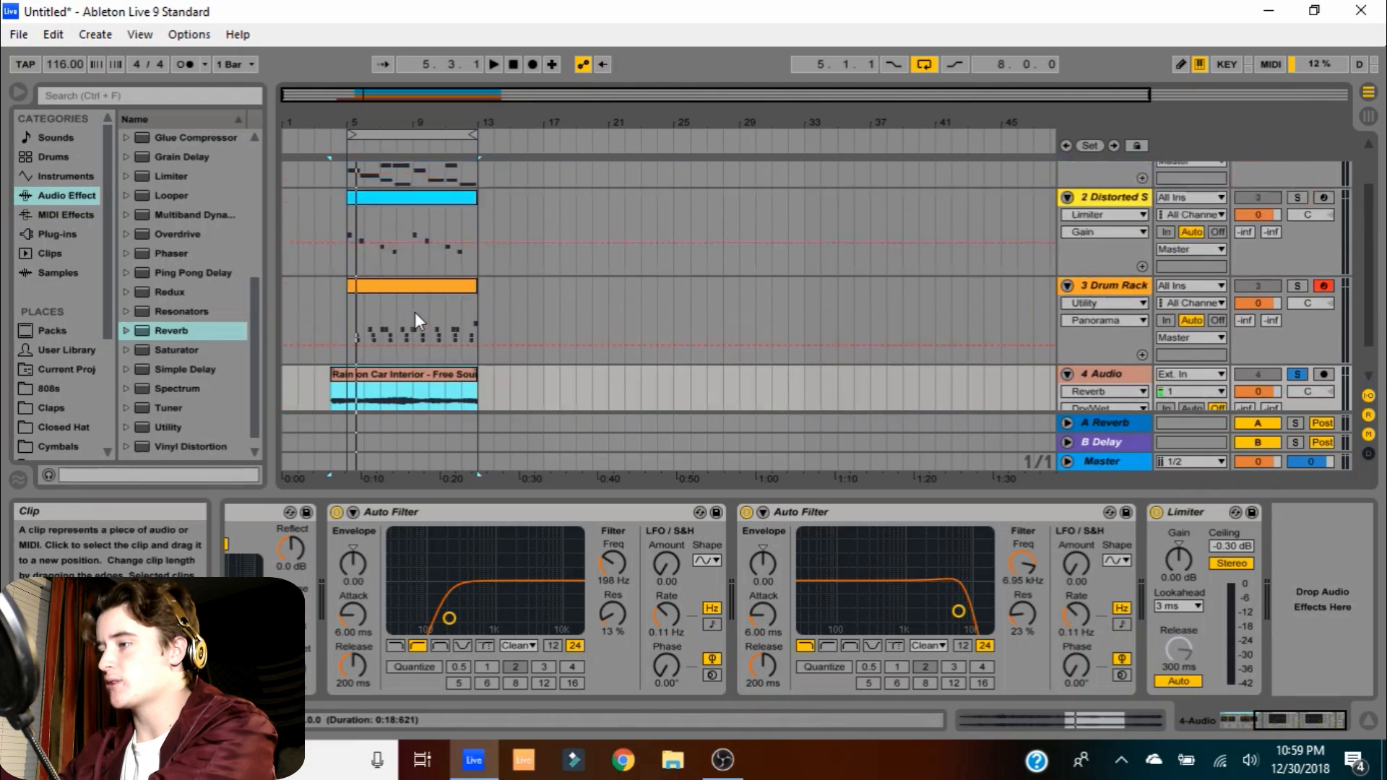
{"action": "scroll", "coordinate": [415, 312], "scroll_direction": "up", "scroll_amount": 3}
{"action": "left_click_drag", "start_coordinate": [418, 348], "coordinate": [544, 272]}
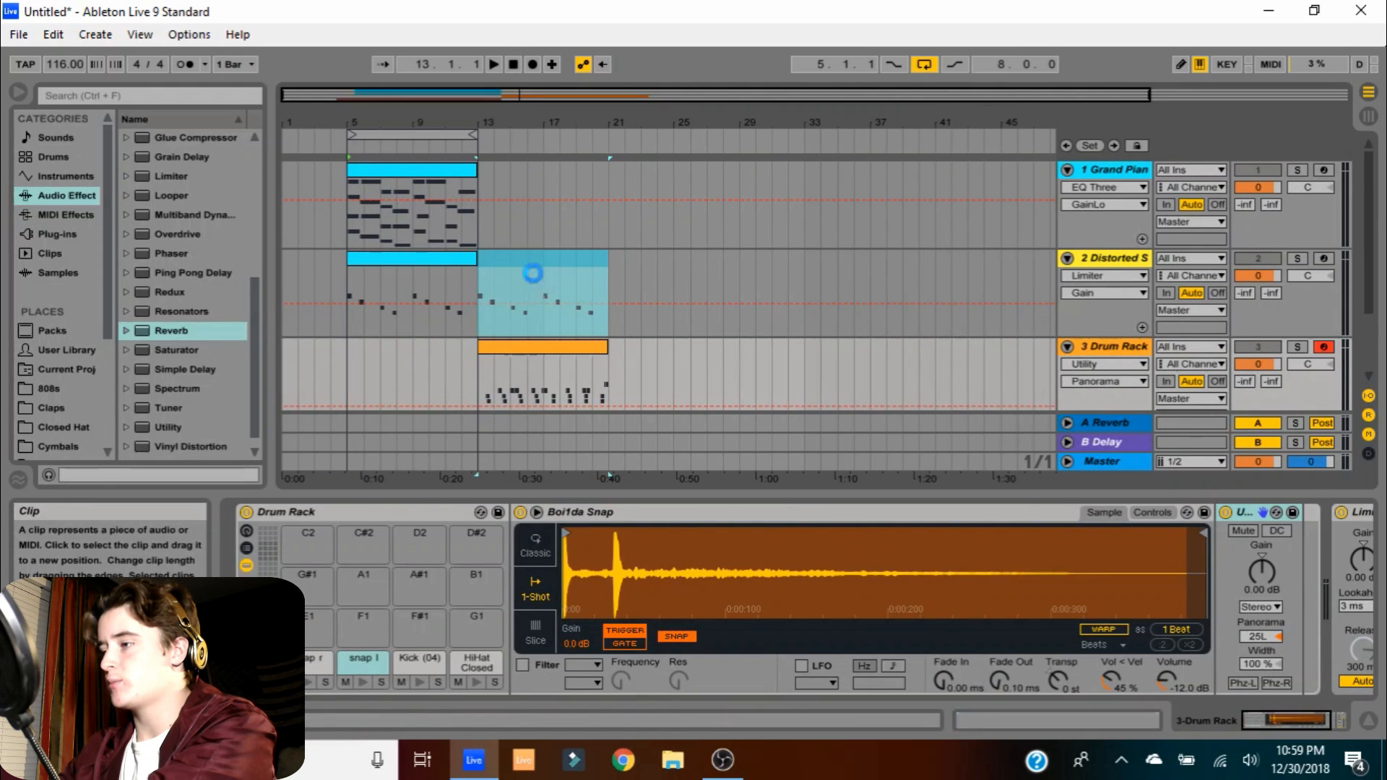
Duplicate the Grand Piano clip so the copy starts at bar 13
{"action": "left_click", "coordinate": [406, 179]}
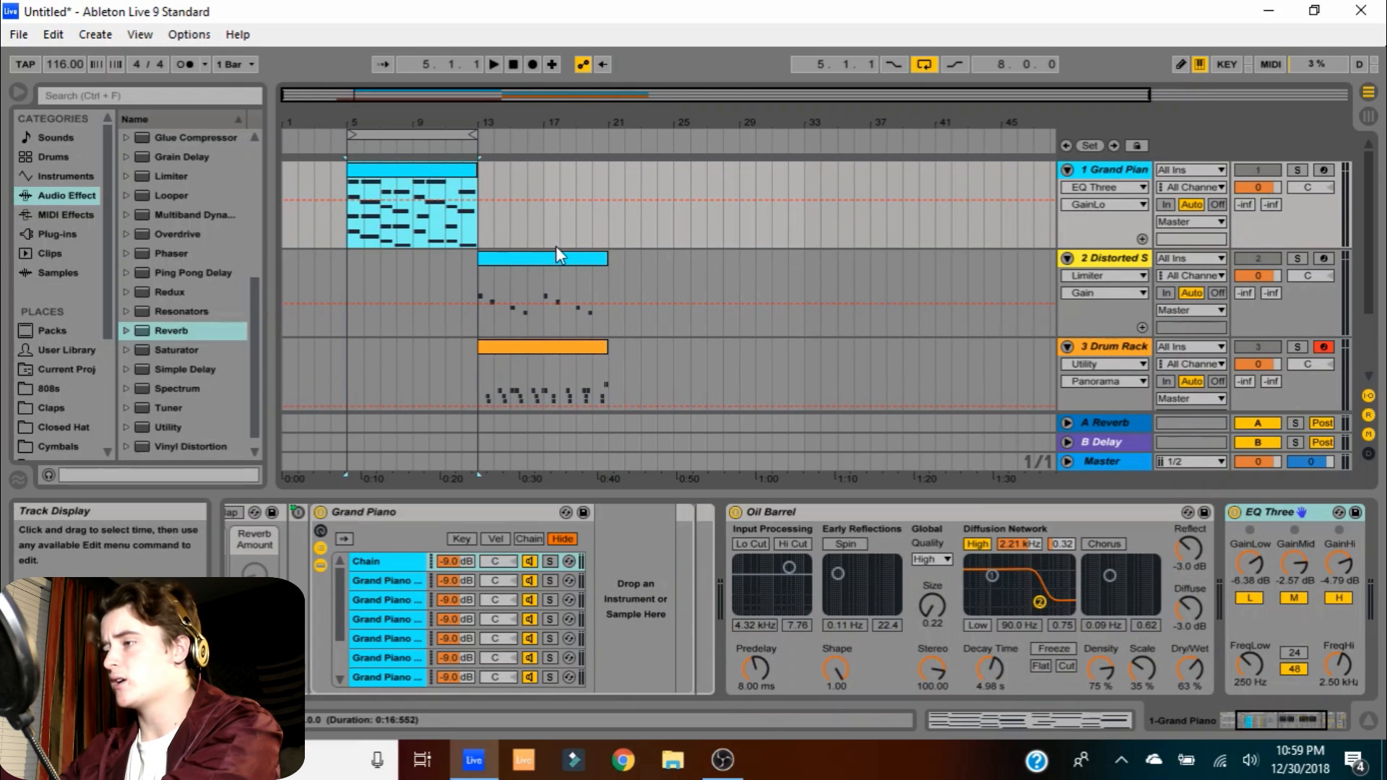
{"action": "key", "text": "ctrl+d"}
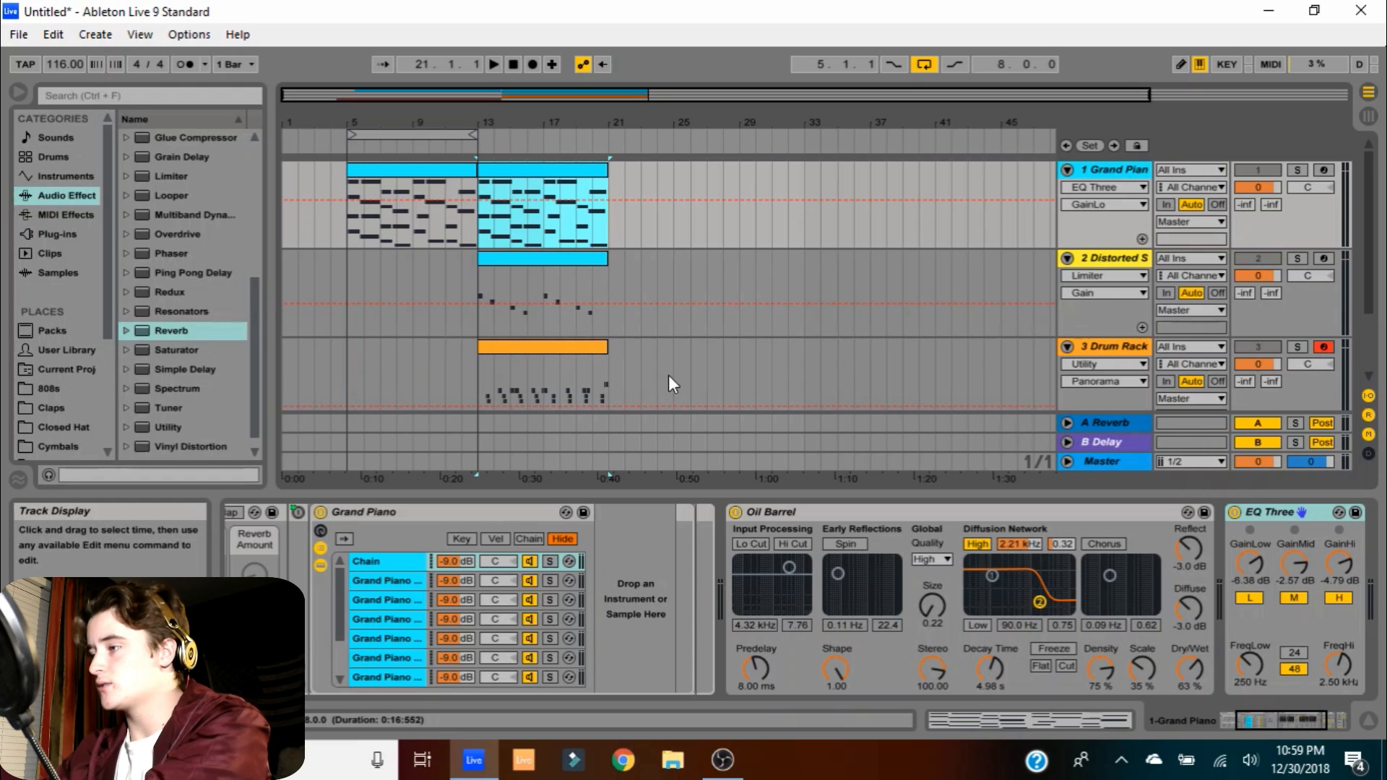
{"action": "scroll", "coordinate": [625, 318], "scroll_direction": "down", "scroll_amount": 3}
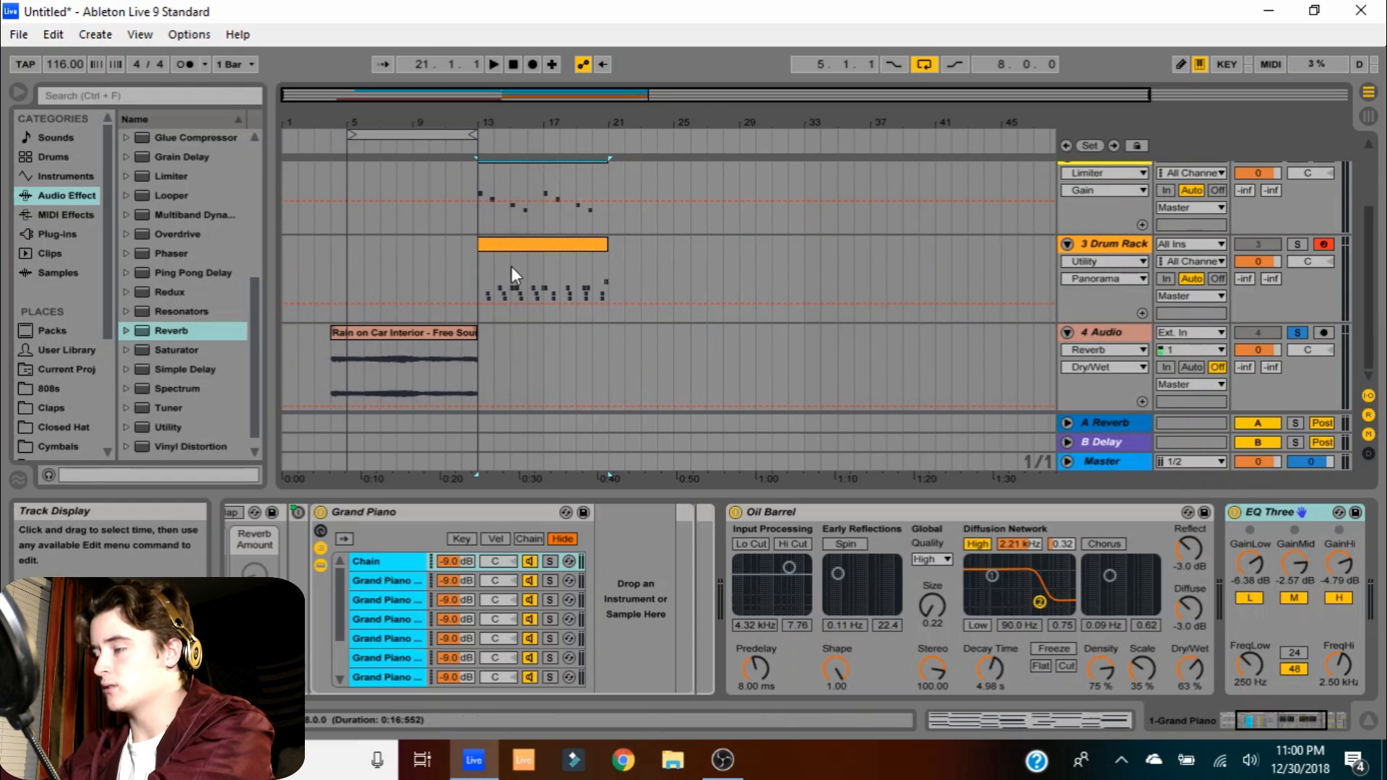
{"action": "scroll", "coordinate": [510, 266], "scroll_direction": "up", "scroll_amount": 3}
Duplicate the Grand Piano track, keeping only the clip at bar 5 on the original and only the clip at bar 13 on the copy
{"action": "left_click", "coordinate": [459, 177]}
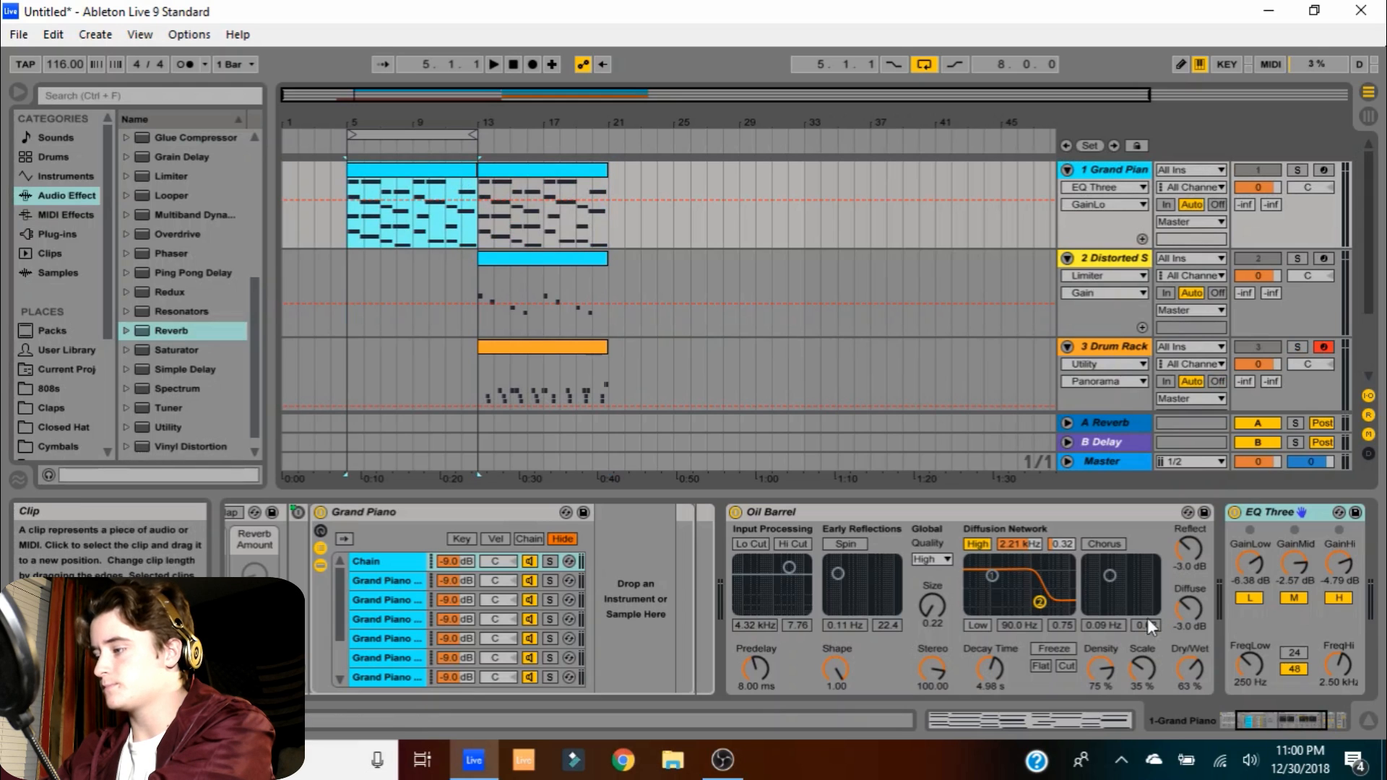
{"action": "scroll", "coordinate": [1017, 281], "scroll_direction": "down", "scroll_amount": 3}
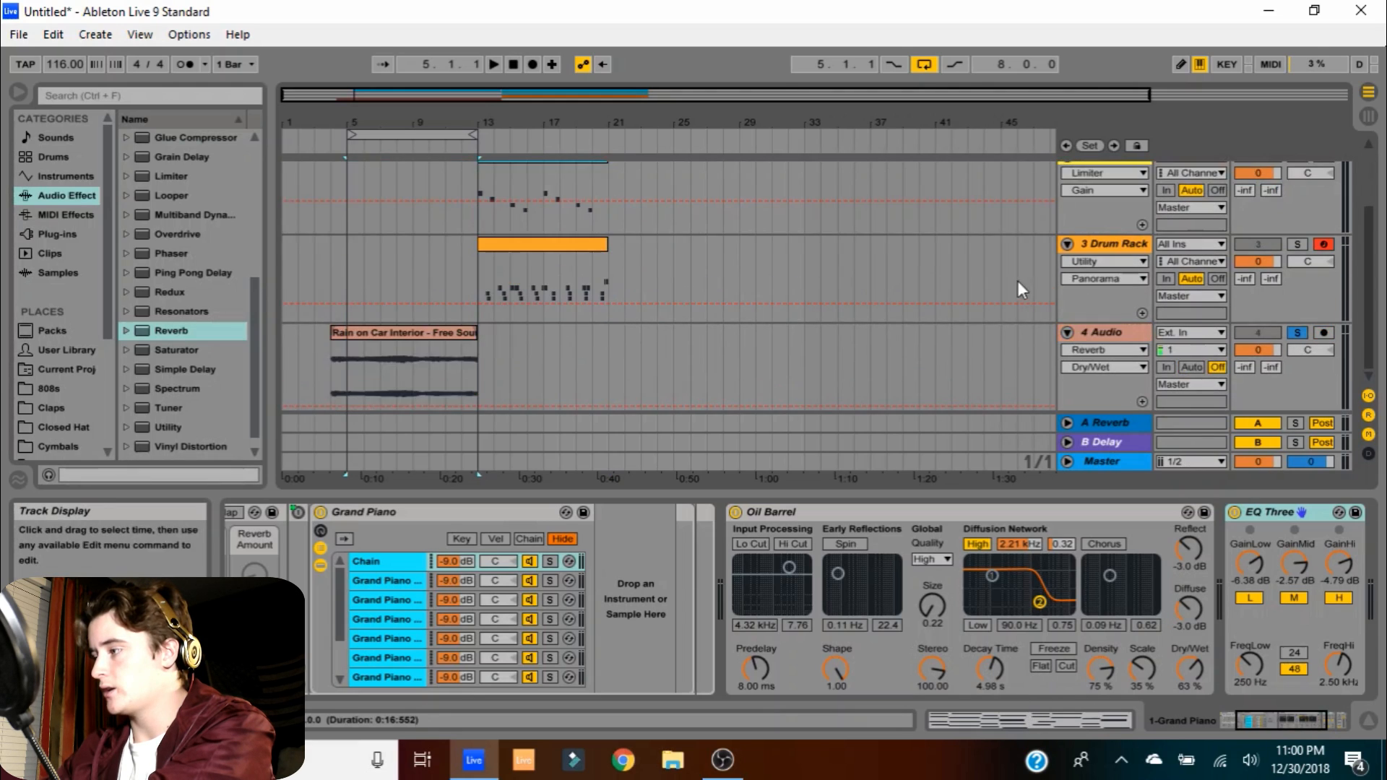
{"action": "scroll", "coordinate": [999, 288], "scroll_direction": "up", "scroll_amount": 3}
{"action": "left_click", "coordinate": [1370, 720]}
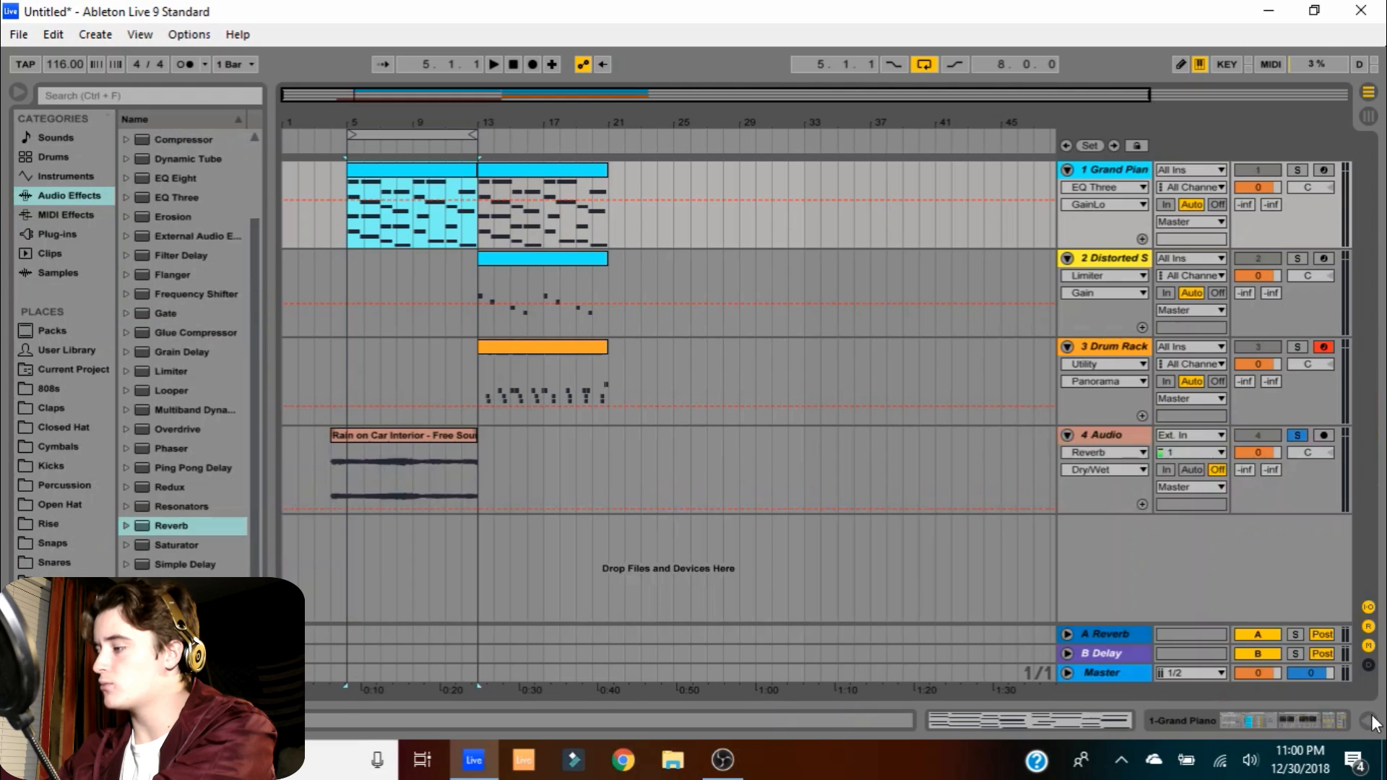
{"action": "left_click", "coordinate": [1120, 170]}
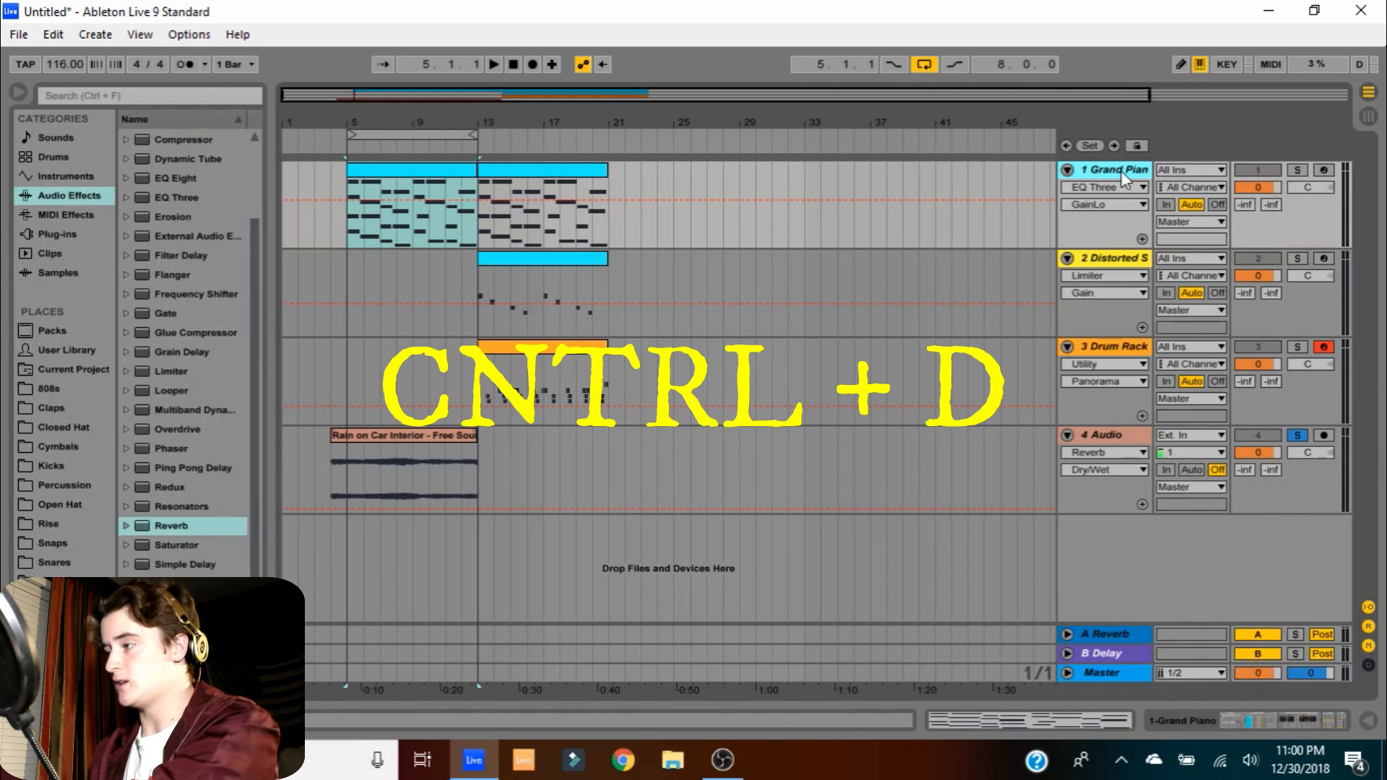
{"action": "key", "text": "ctrl+d"}
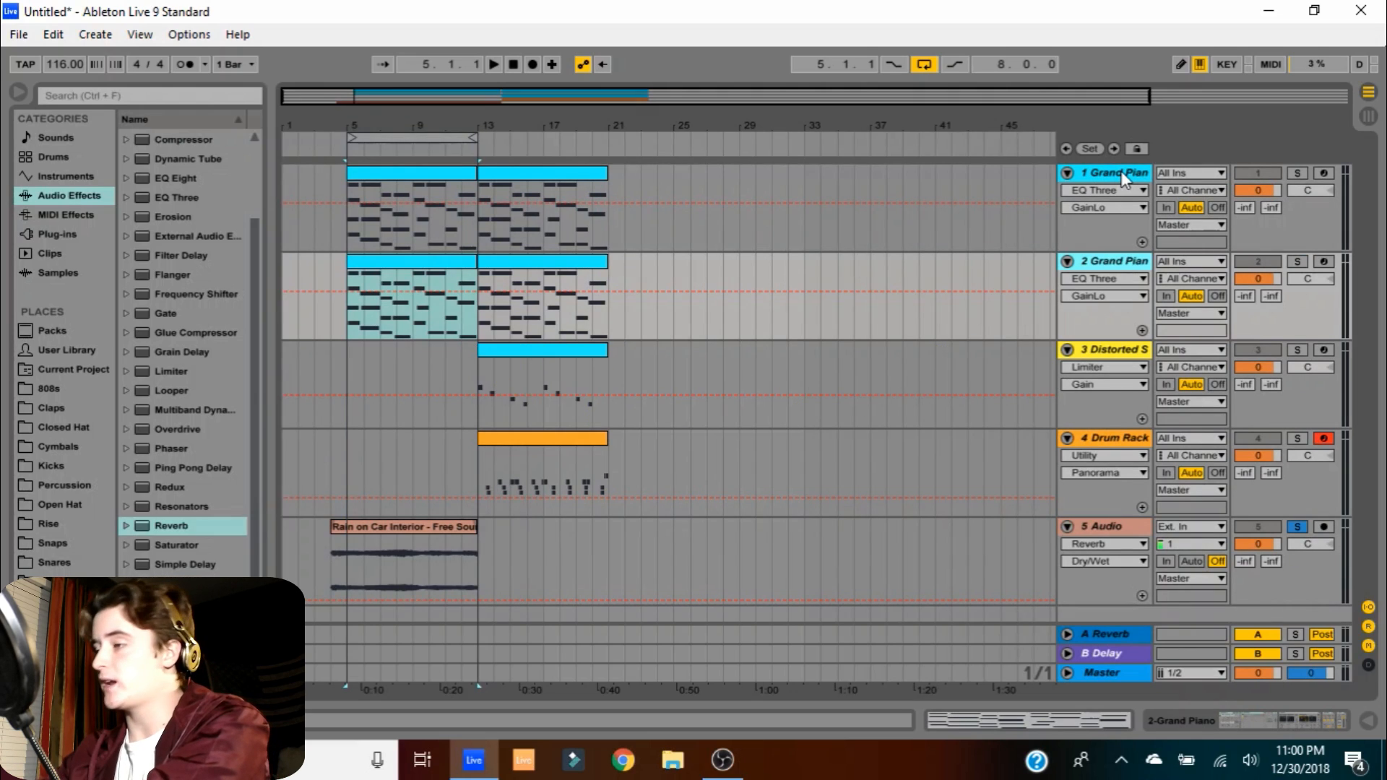
{"action": "left_click", "coordinate": [369, 273]}
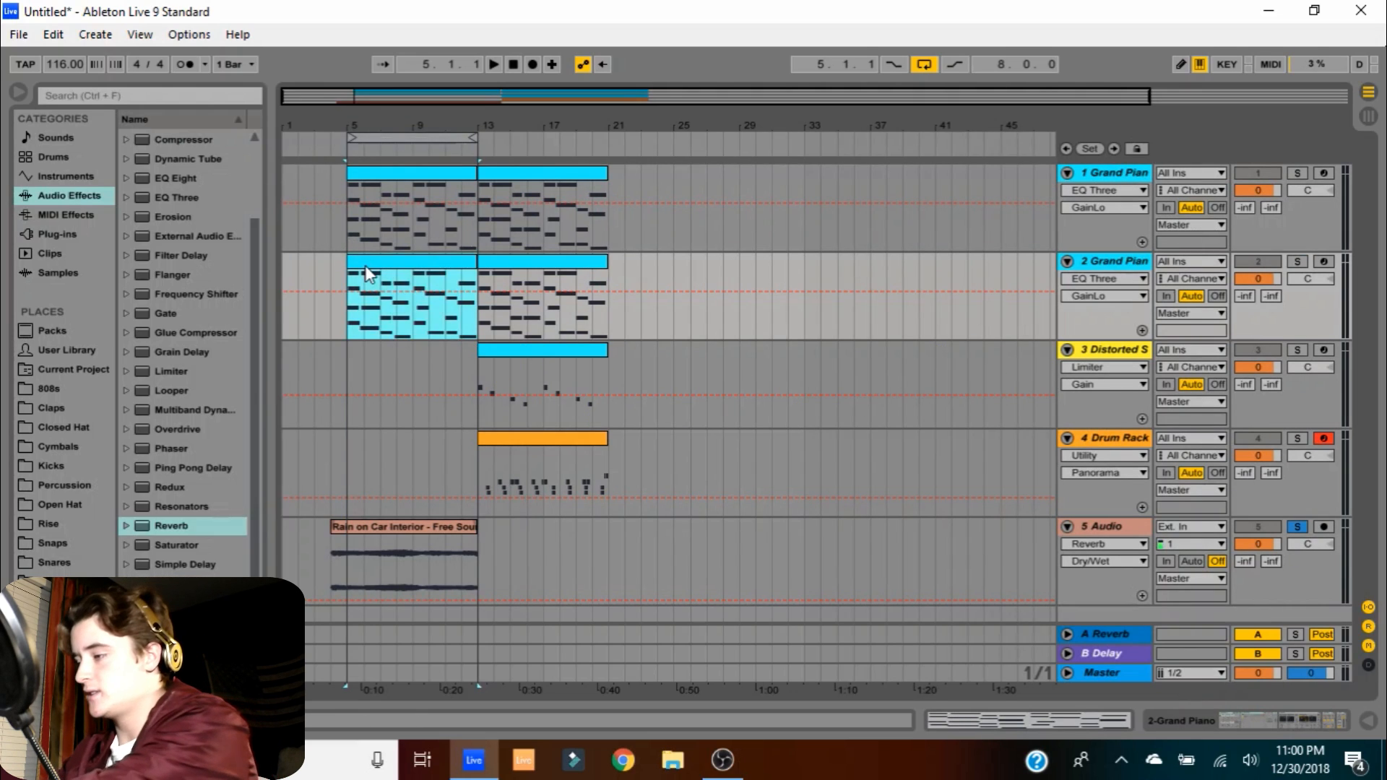
{"action": "left_click_drag", "start_coordinate": [367, 272], "coordinate": [479, 185]}
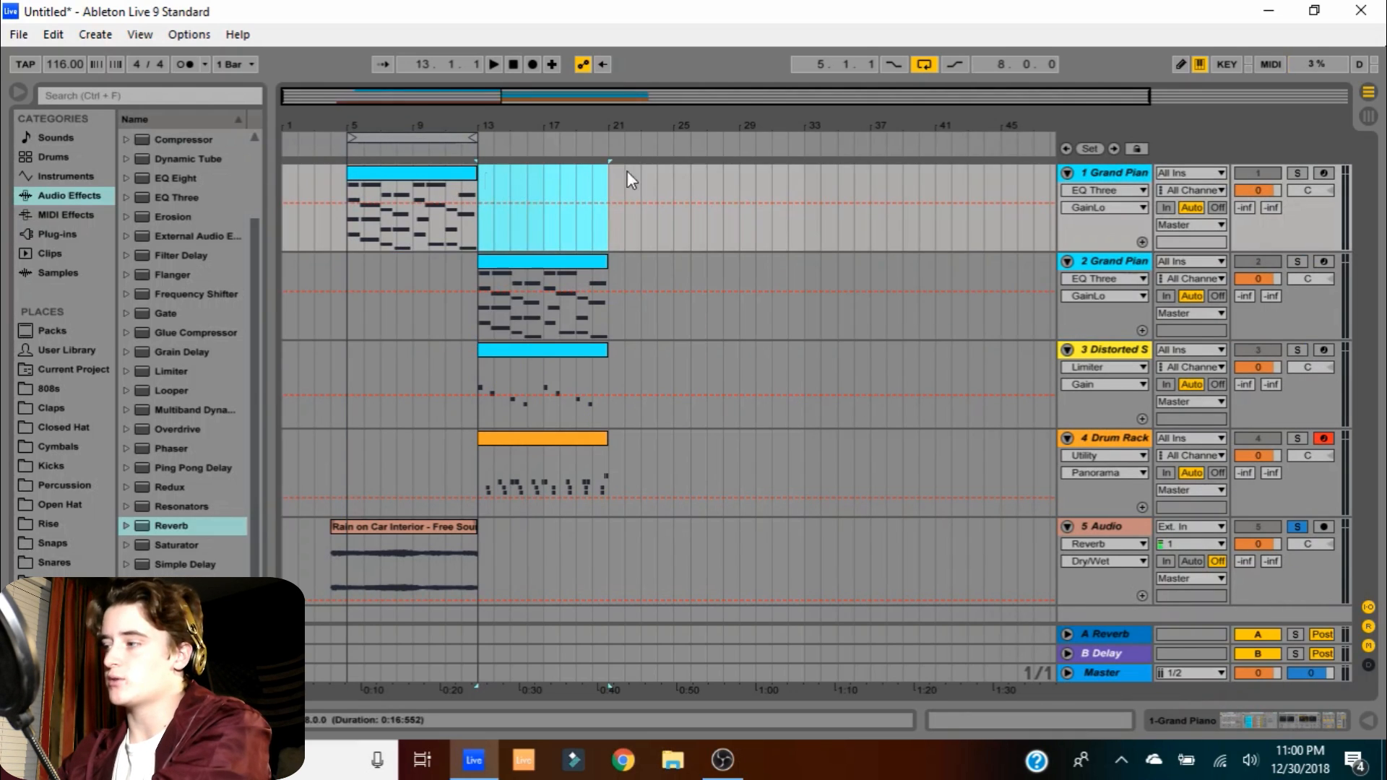
Rename the first Grand Piano track "intro piano" and the duplicated one "main"
{"action": "left_click", "coordinate": [1111, 163]}
{"action": "key", "text": "ctrl+r"}
{"action": "type", "text": "i"}
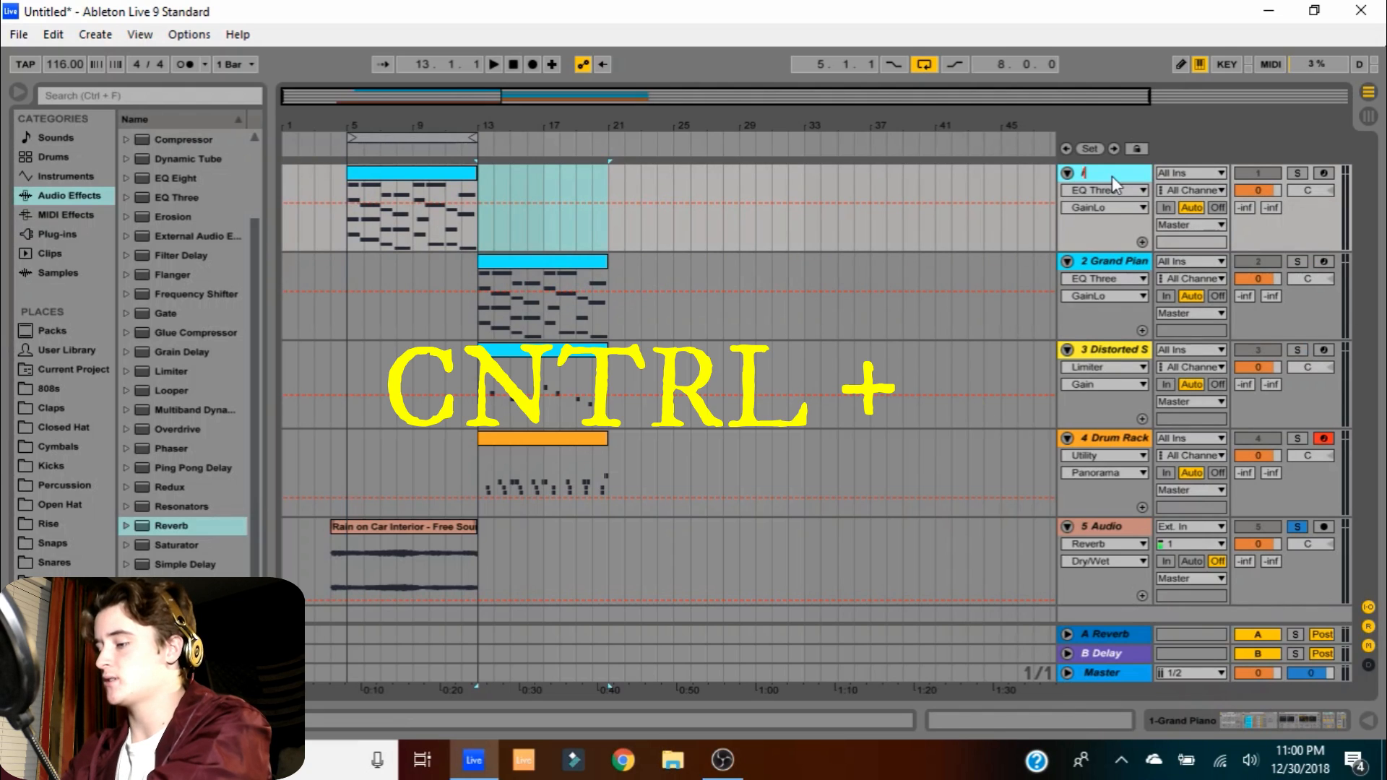
{"action": "type", "text": "ntro pian"}
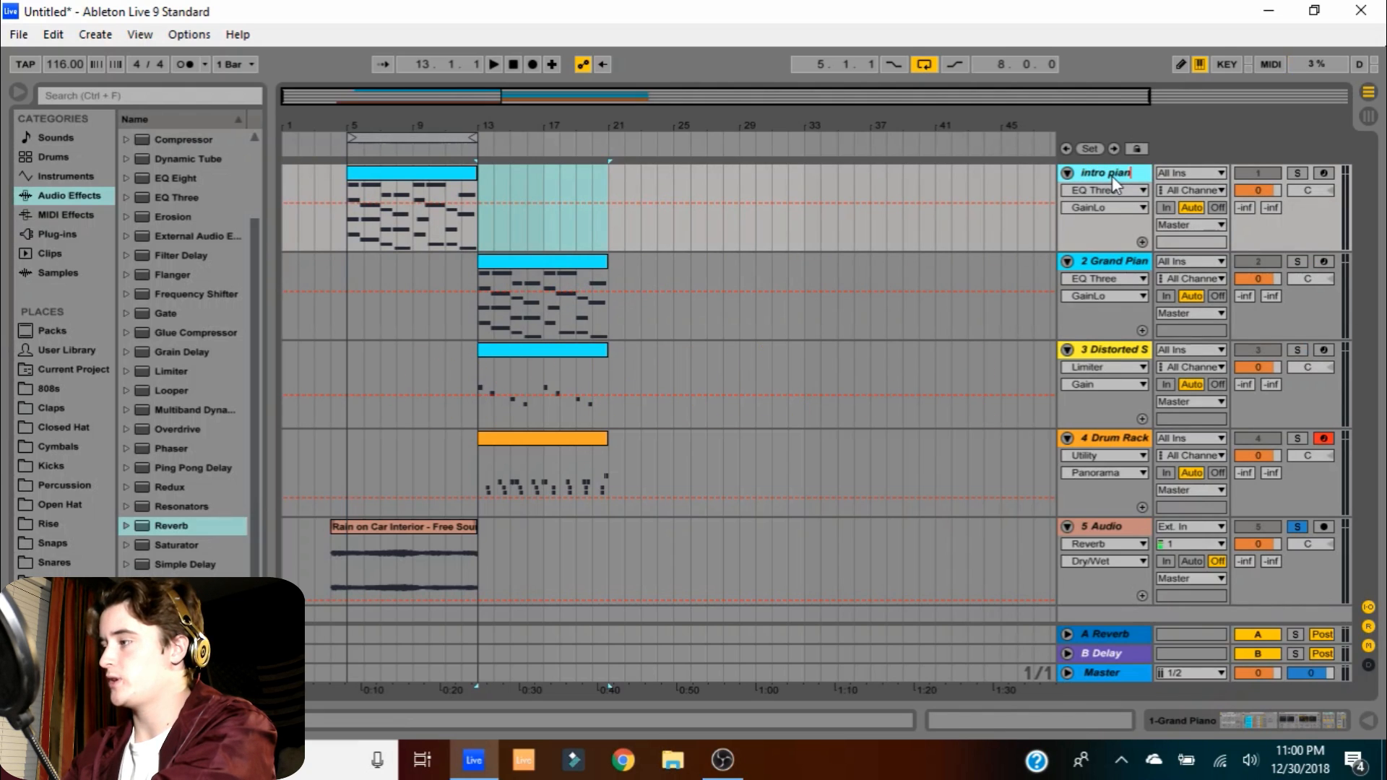
{"action": "type", "text": "o"}
{"action": "left_click", "coordinate": [1132, 268]}
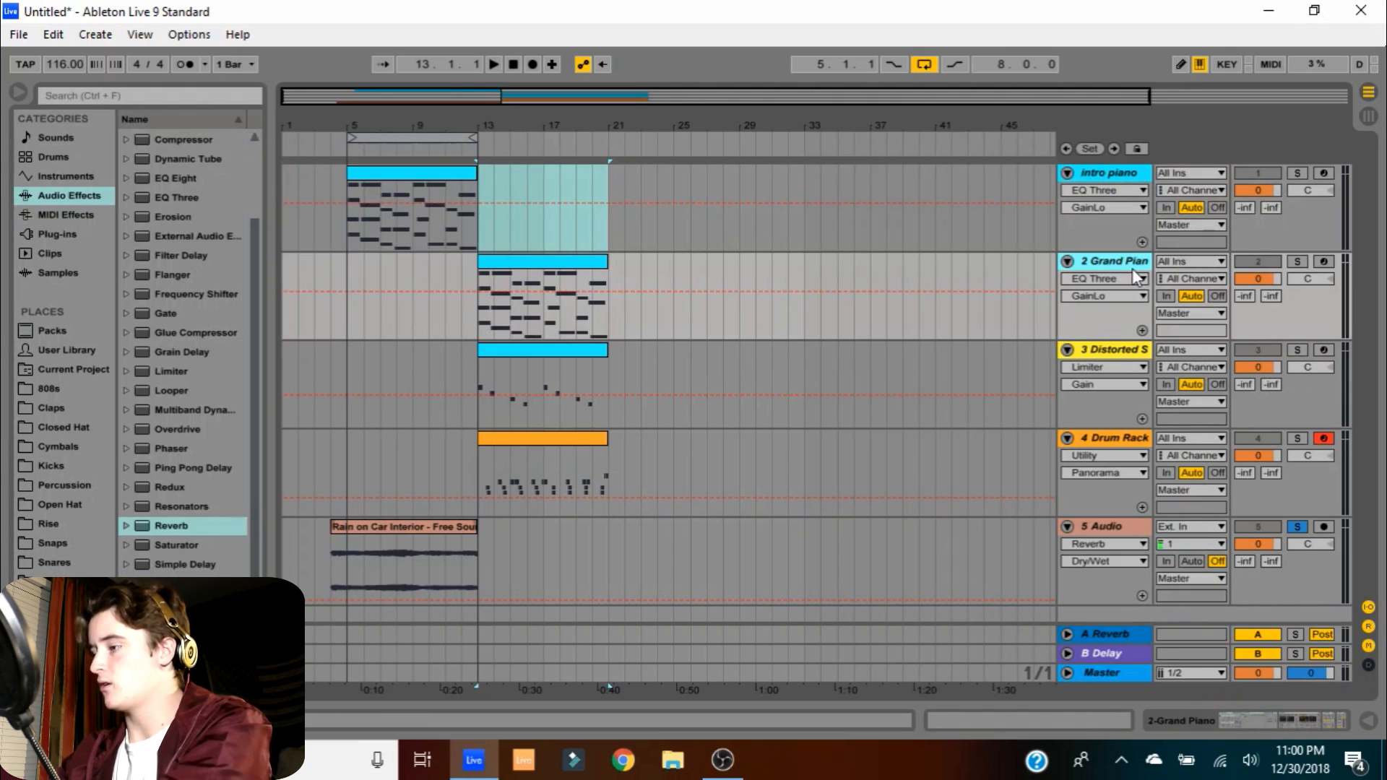
{"action": "key", "text": "ctrl+r"}
{"action": "type", "text": "main"}
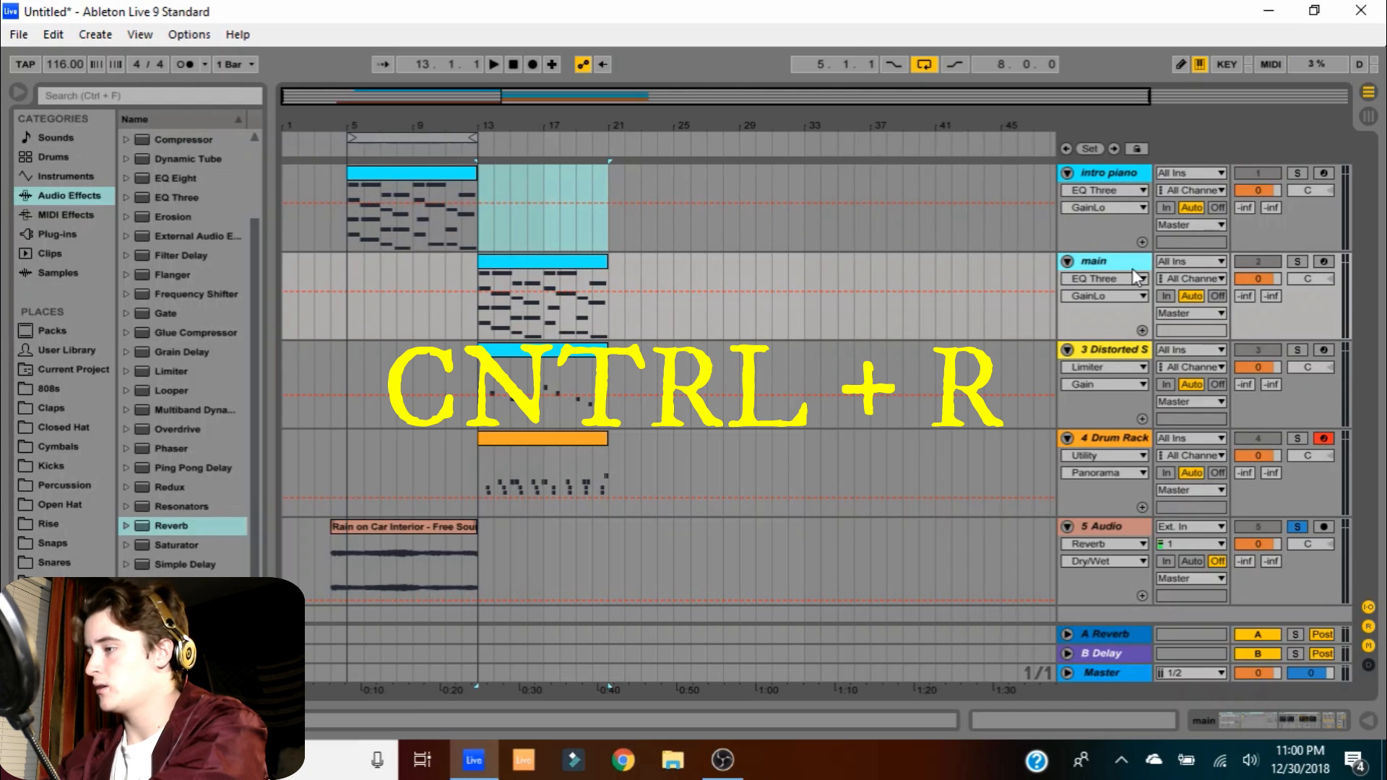
Rename the Distorted Sine Bass track "bass" and the Drum Rack track "drums"
{"action": "left_click", "coordinate": [1112, 350]}
{"action": "key", "text": "ctrl+r"}
{"action": "type", "text": "bass"}
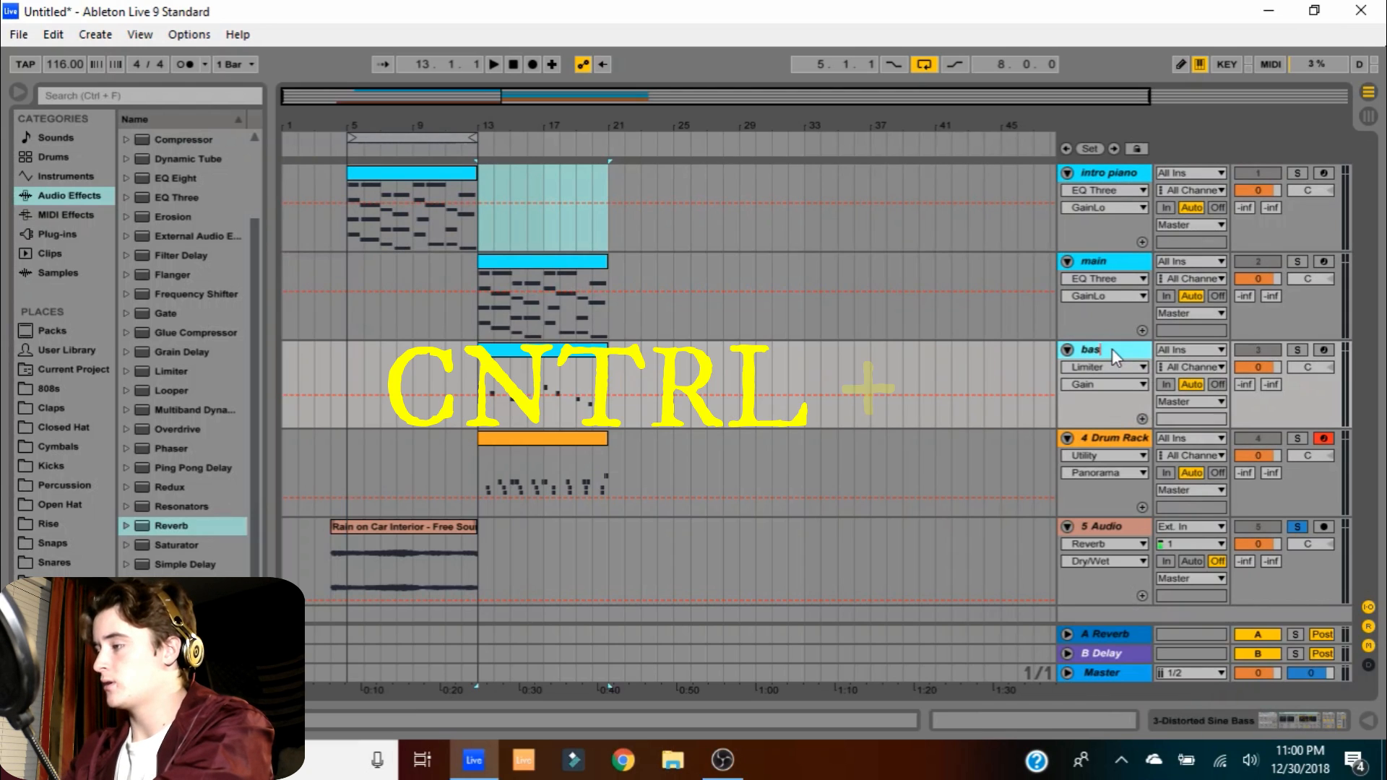
{"action": "key", "text": "Return"}
{"action": "left_click", "coordinate": [1086, 442]}
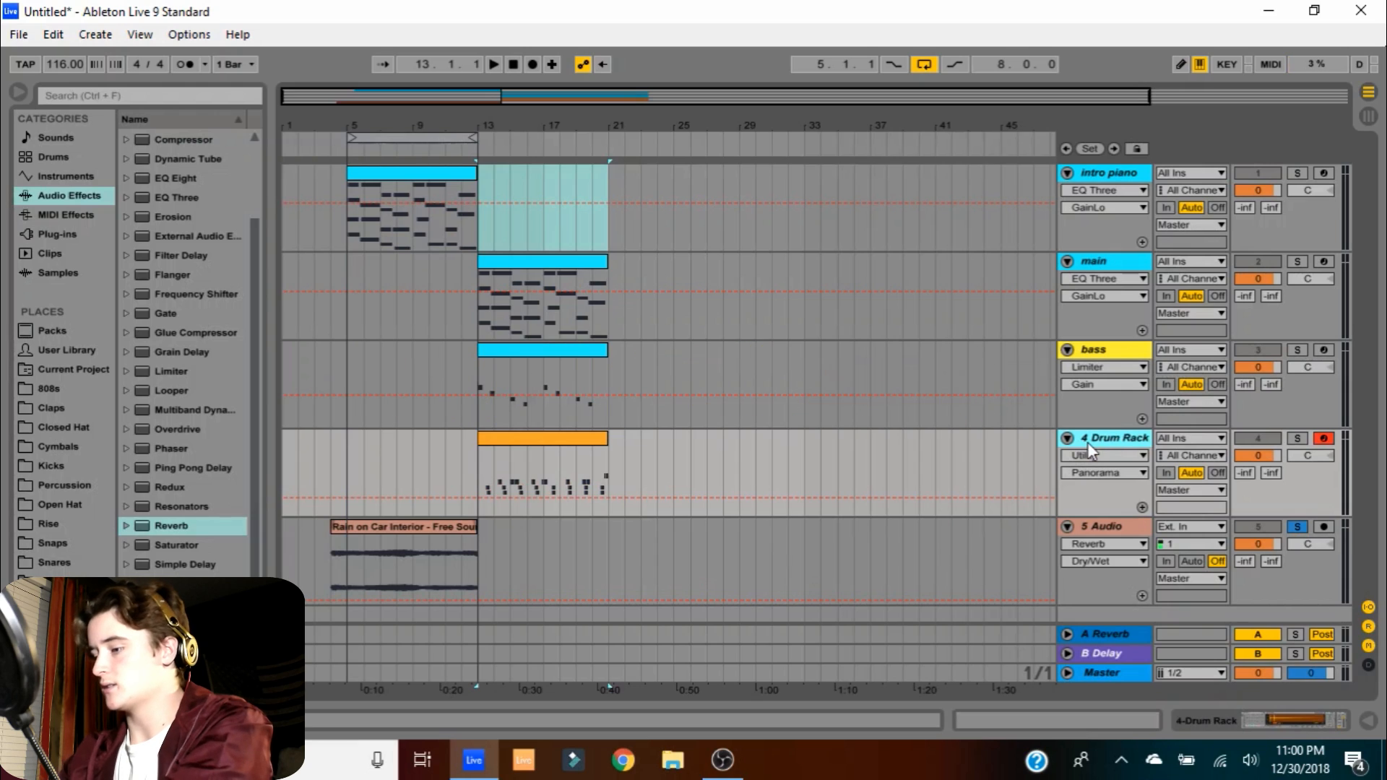
{"action": "key", "text": "ctrl+r"}
{"action": "type", "text": "drums"}
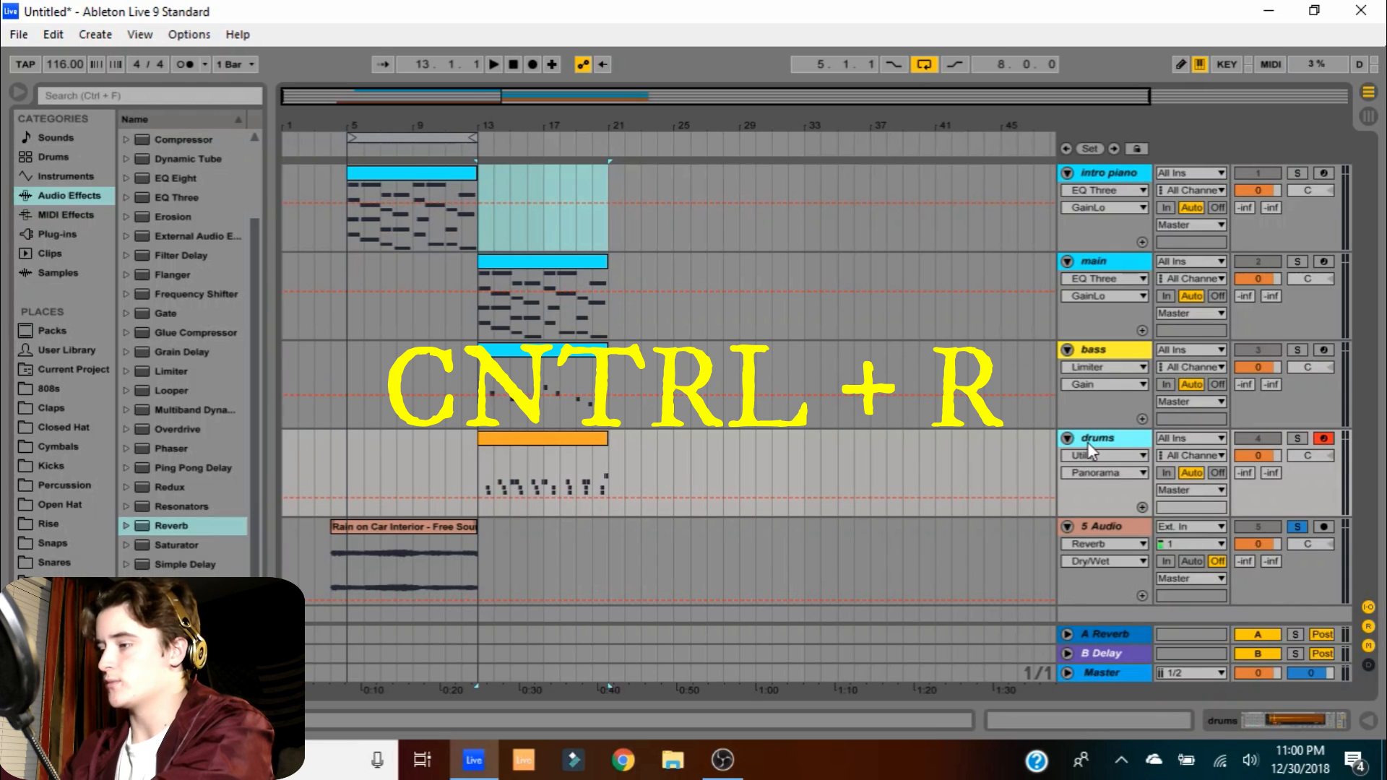
Show the intro piano track's devices, solo the track and play its clip from bar 5
{"action": "left_click", "coordinate": [426, 176]}
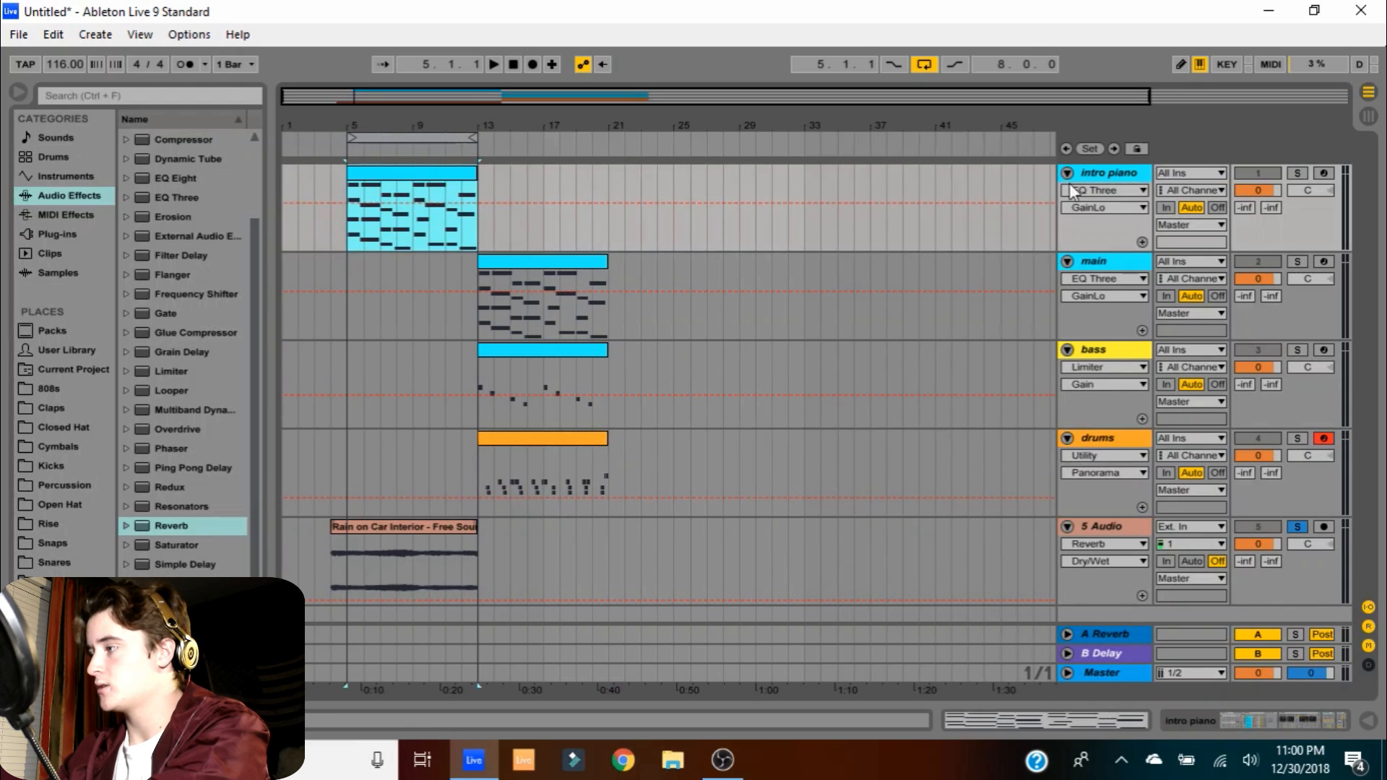
{"action": "double_click", "coordinate": [1092, 176]}
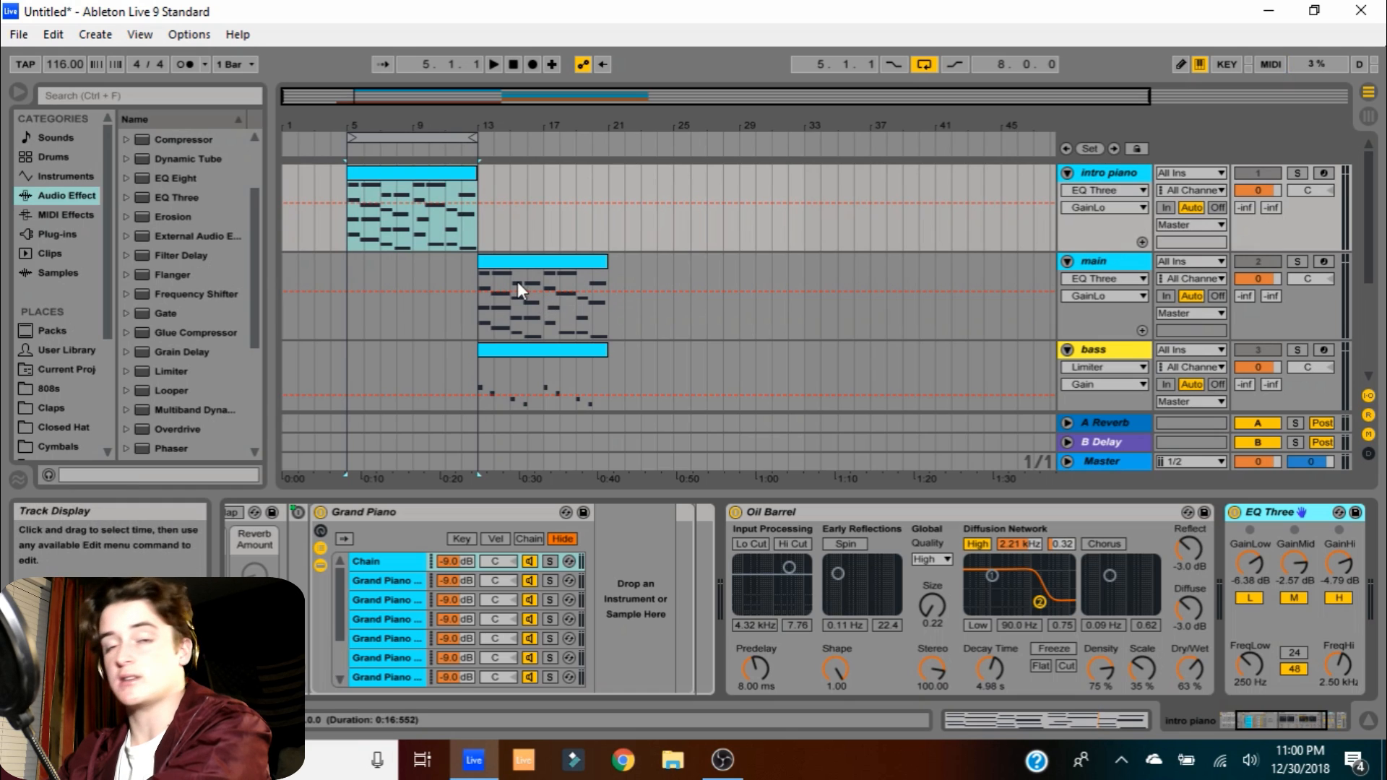
{"action": "key", "text": "space"}
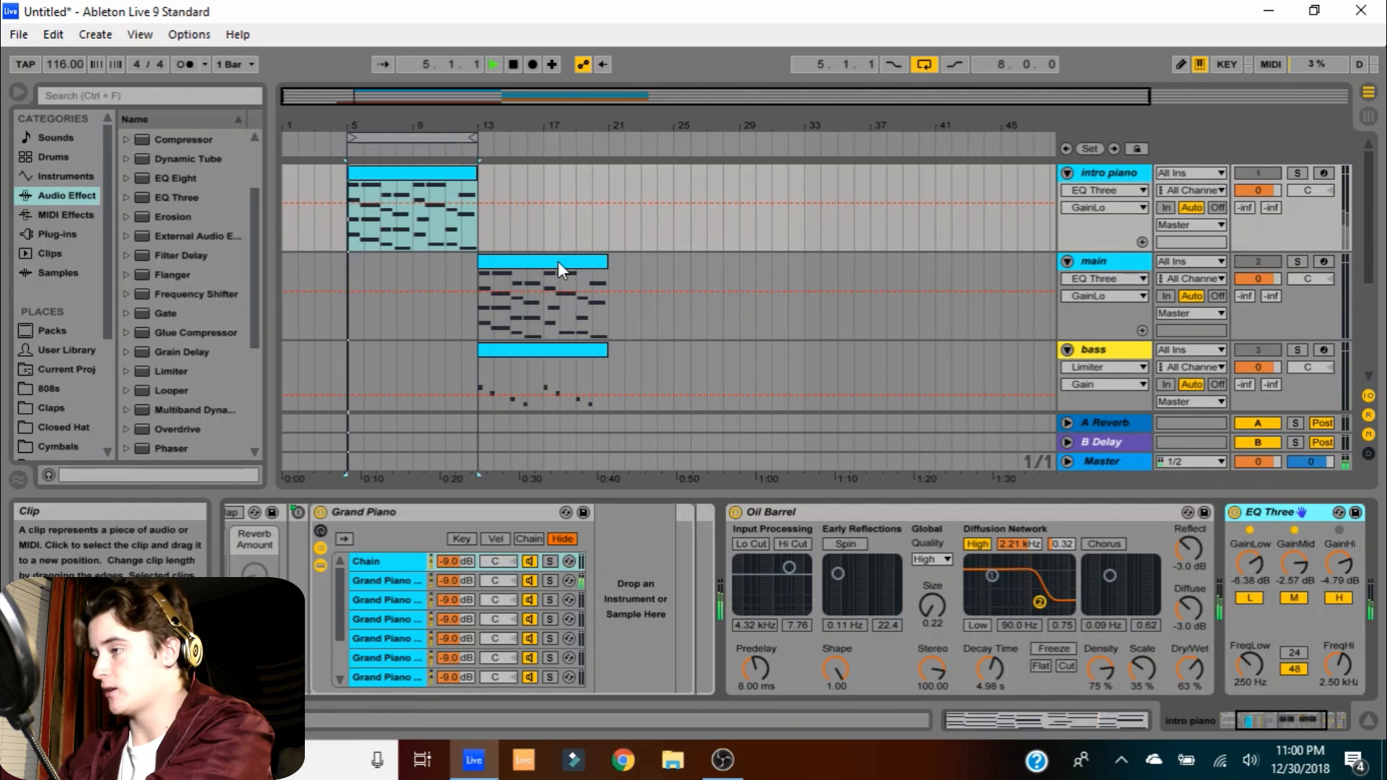
{"action": "key", "text": "space"}
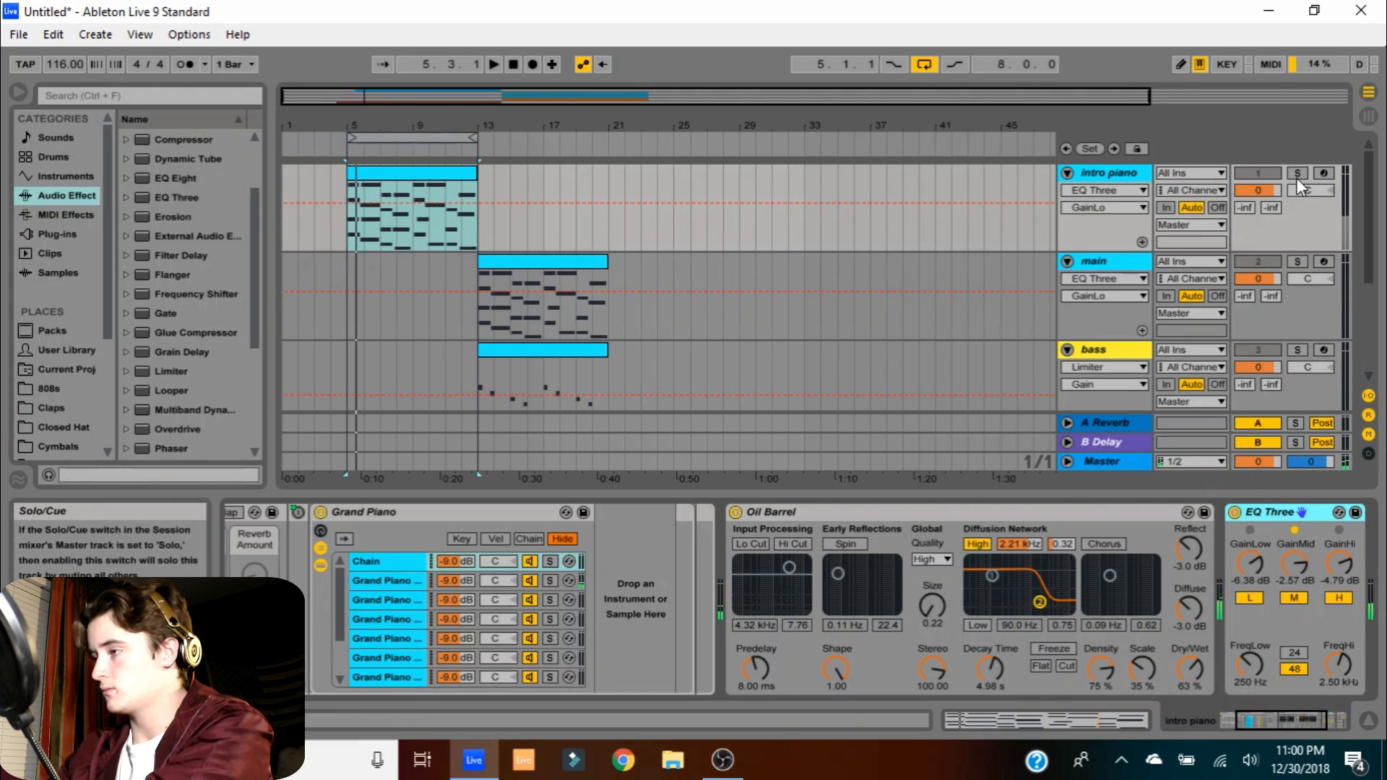
{"action": "left_click", "coordinate": [1296, 175]}
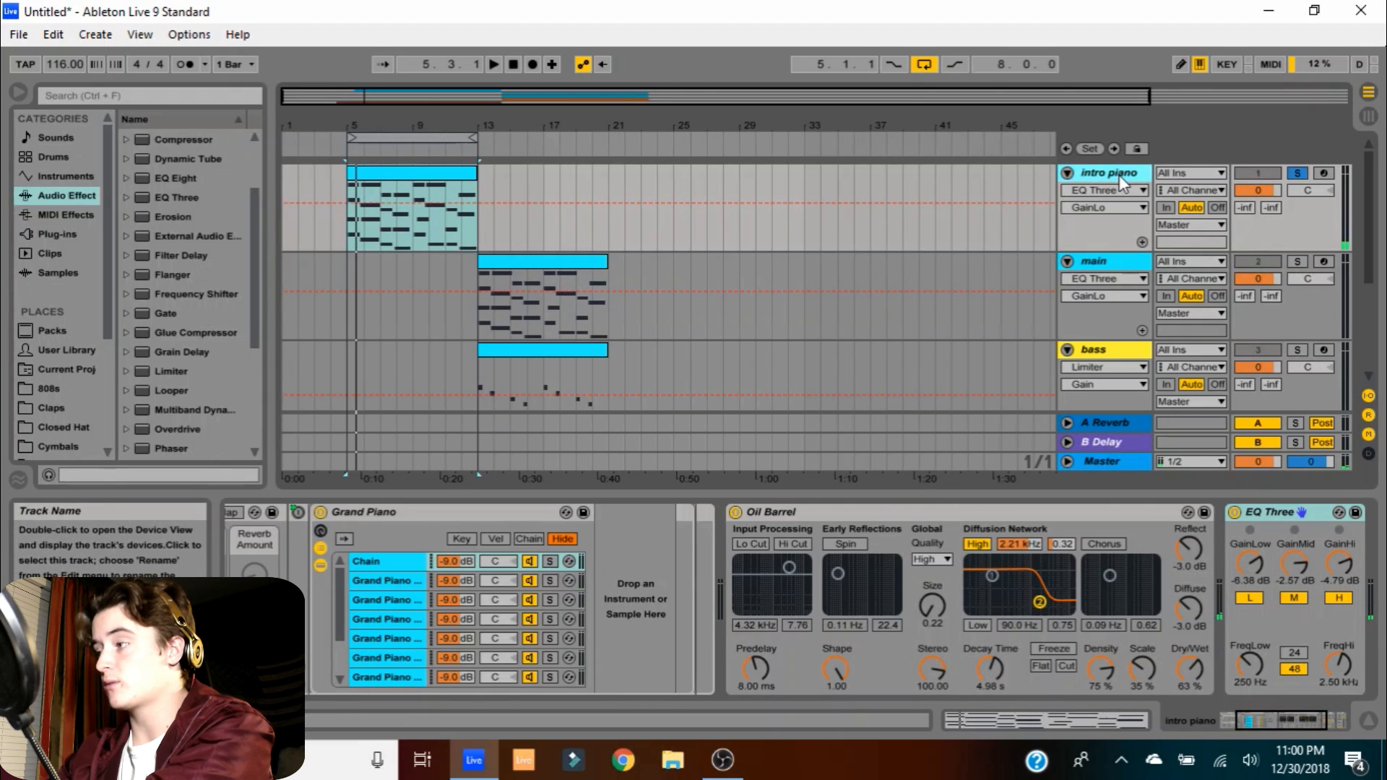
{"action": "key", "text": "space"}
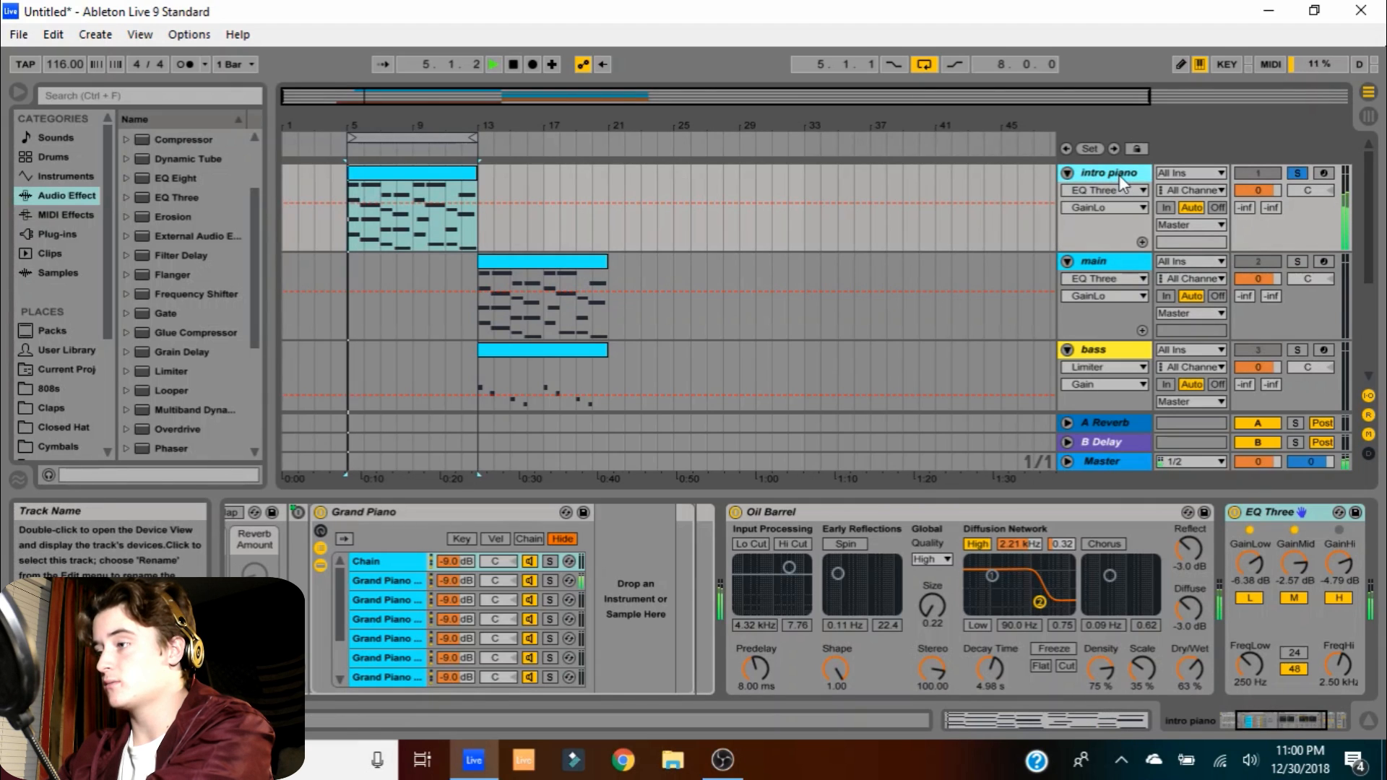
Set the intro piano's EQ Three gains to -43.2 dB low, -3.52 dB mid and -11.5 dB high
{"action": "left_click", "coordinate": [1302, 722]}
{"action": "key", "text": "space"}
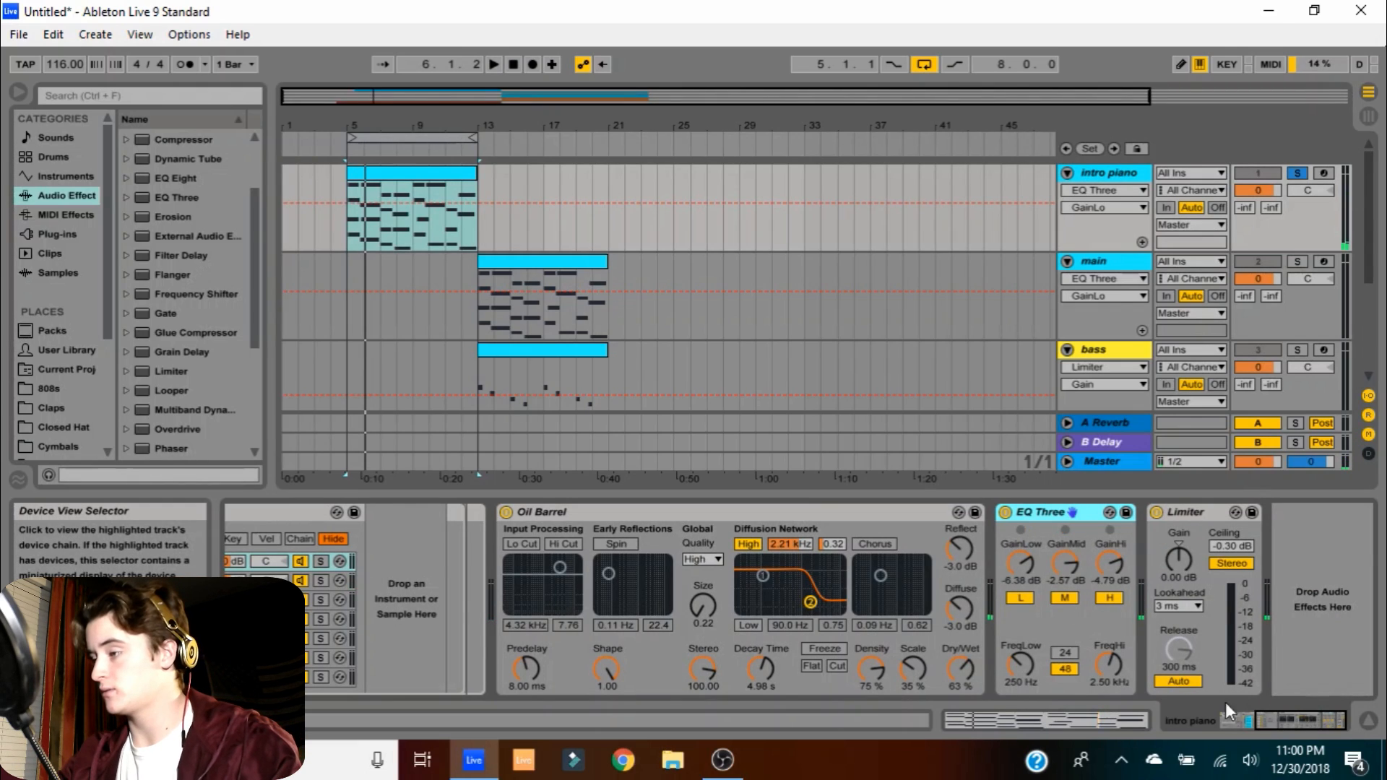
{"action": "left_click_drag", "start_coordinate": [1025, 557], "coordinate": [1026, 589]}
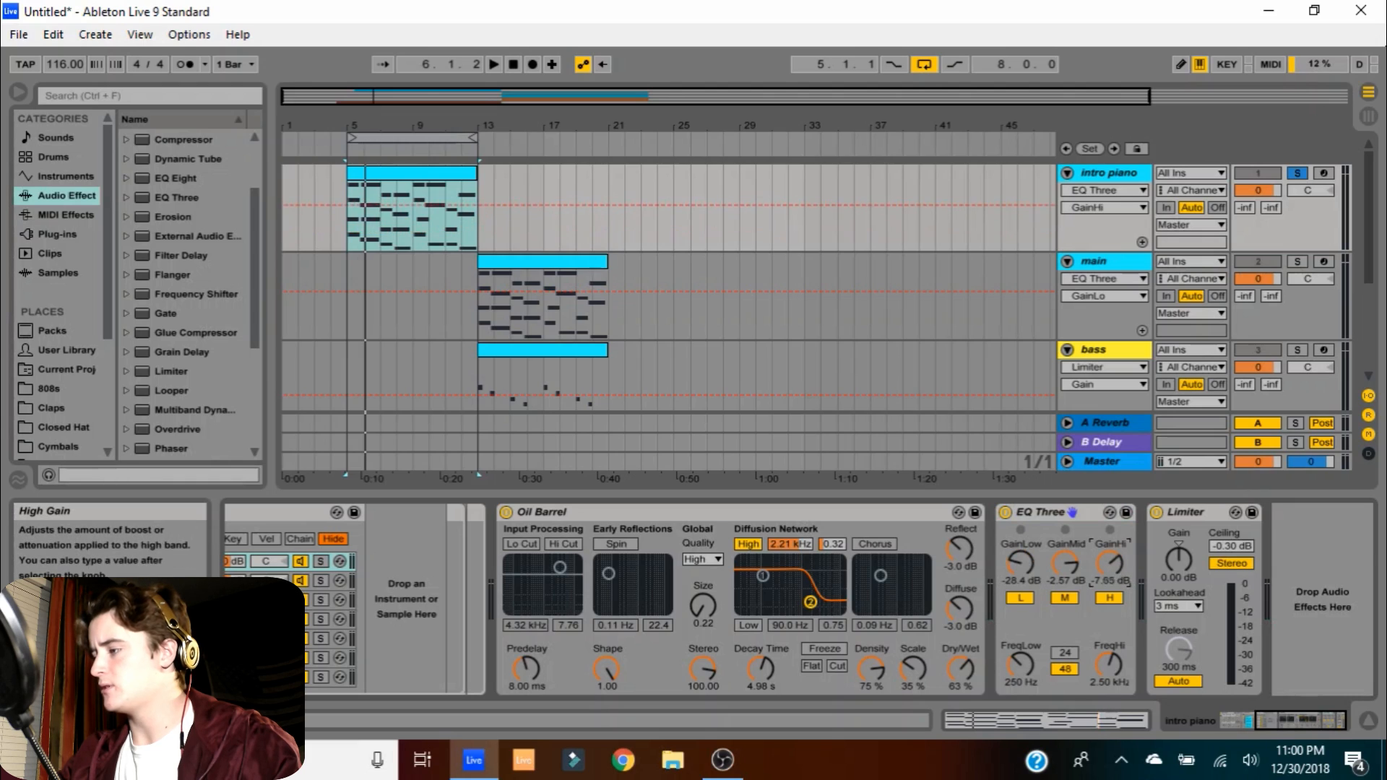
{"action": "left_click_drag", "start_coordinate": [1111, 567], "coordinate": [1111, 574]}
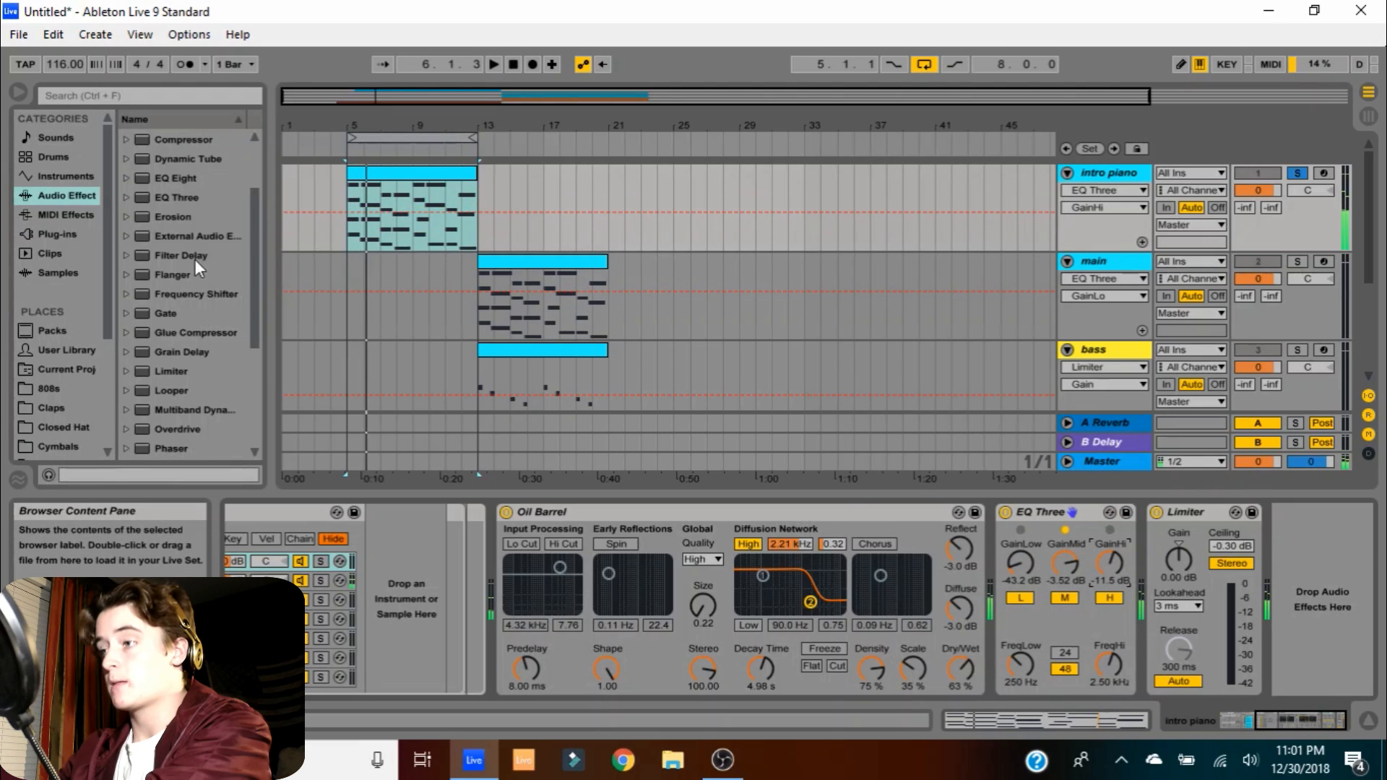
Add an Auto Filter after the intro piano's EQ Three and switch it to high-pass
{"action": "scroll", "coordinate": [185, 273], "scroll_direction": "up", "scroll_amount": 3}
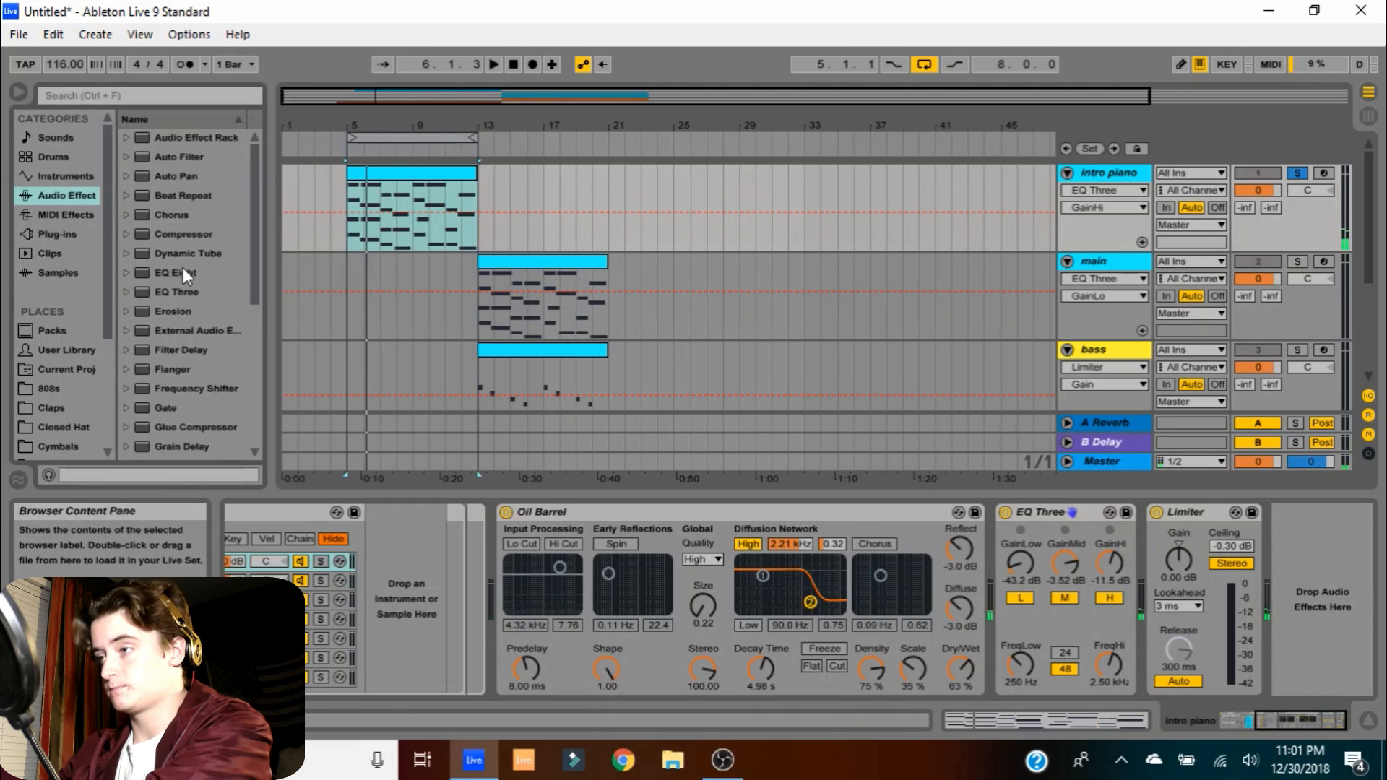
{"action": "left_click_drag", "start_coordinate": [188, 161], "coordinate": [1118, 554]}
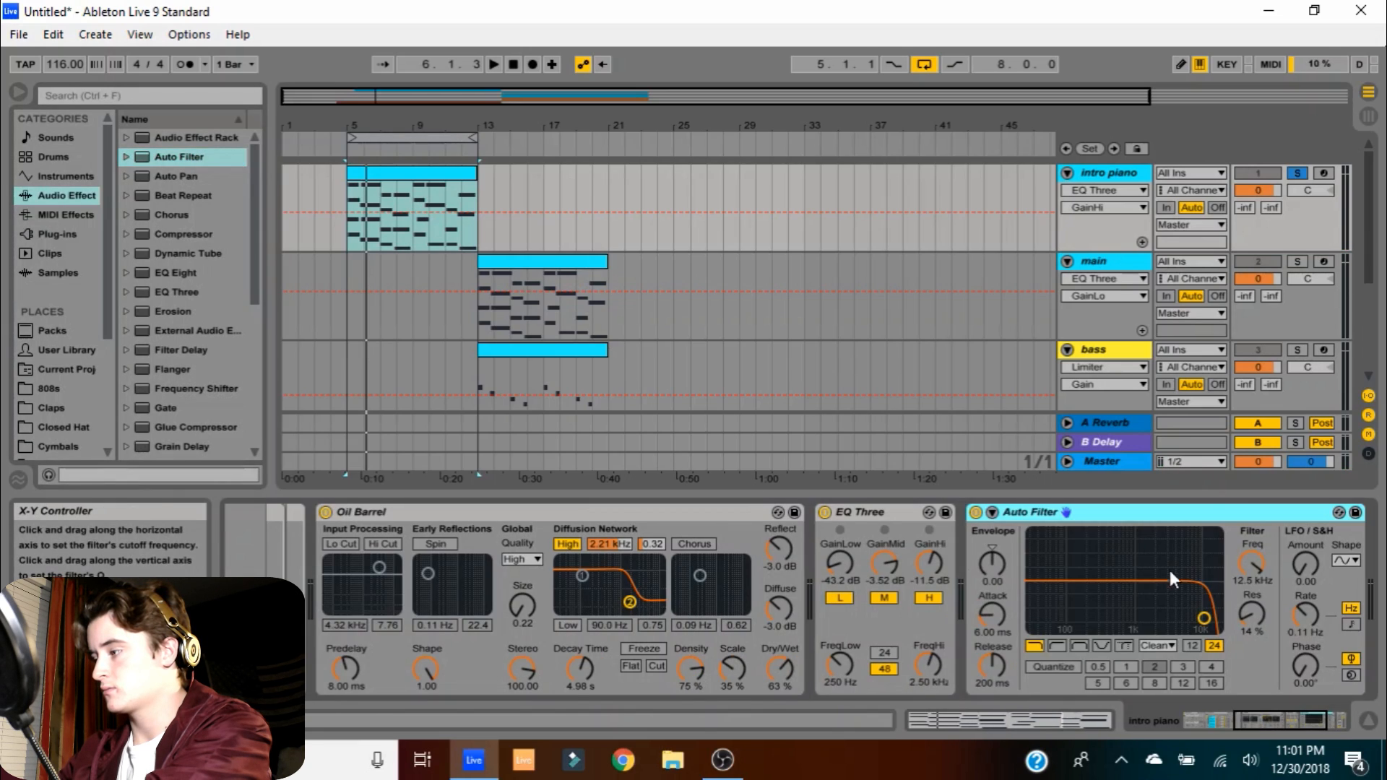
{"action": "left_click", "coordinate": [1056, 646]}
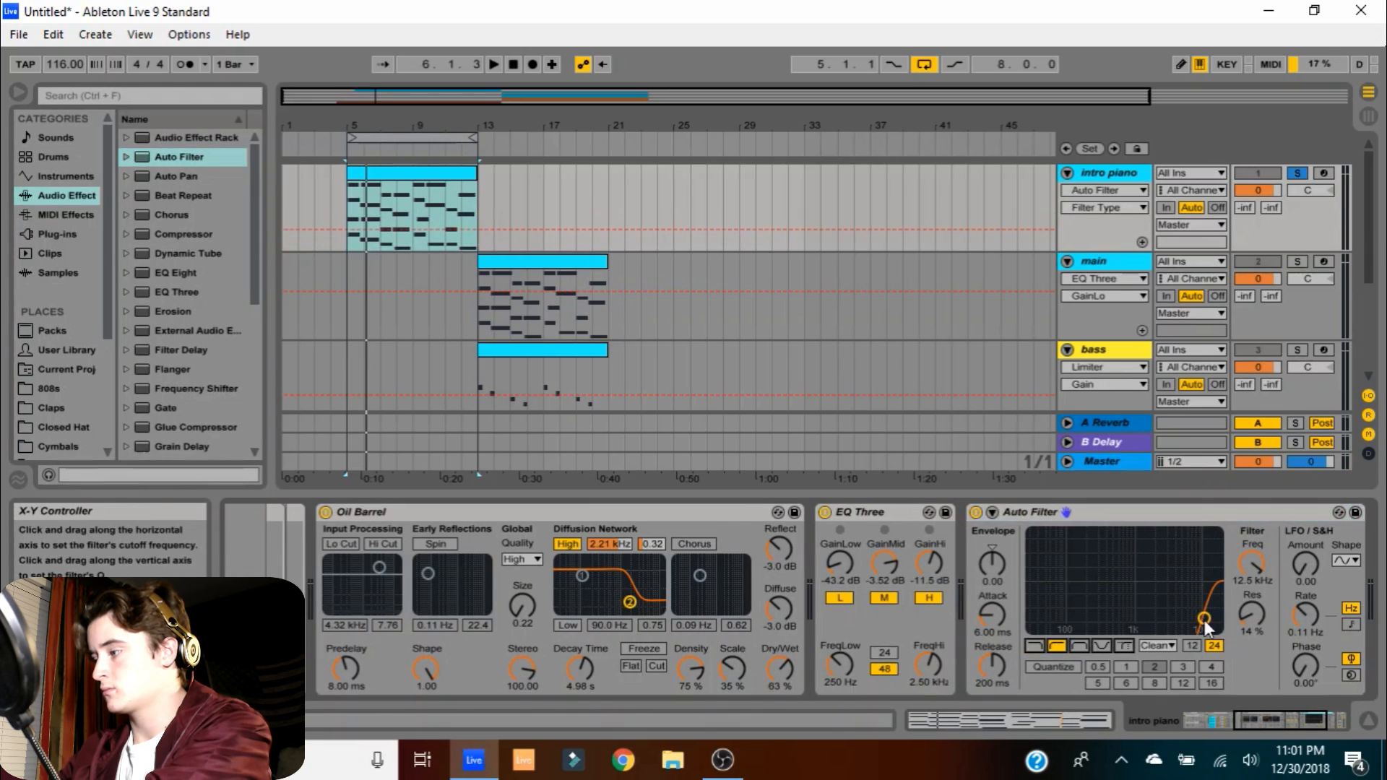
Set the intro piano's high-pass Auto Filter to 329 Hz with 23 % resonance and listen to the result
{"action": "left_click_drag", "start_coordinate": [1203, 619], "coordinate": [1102, 611]}
{"action": "key", "text": "space"}
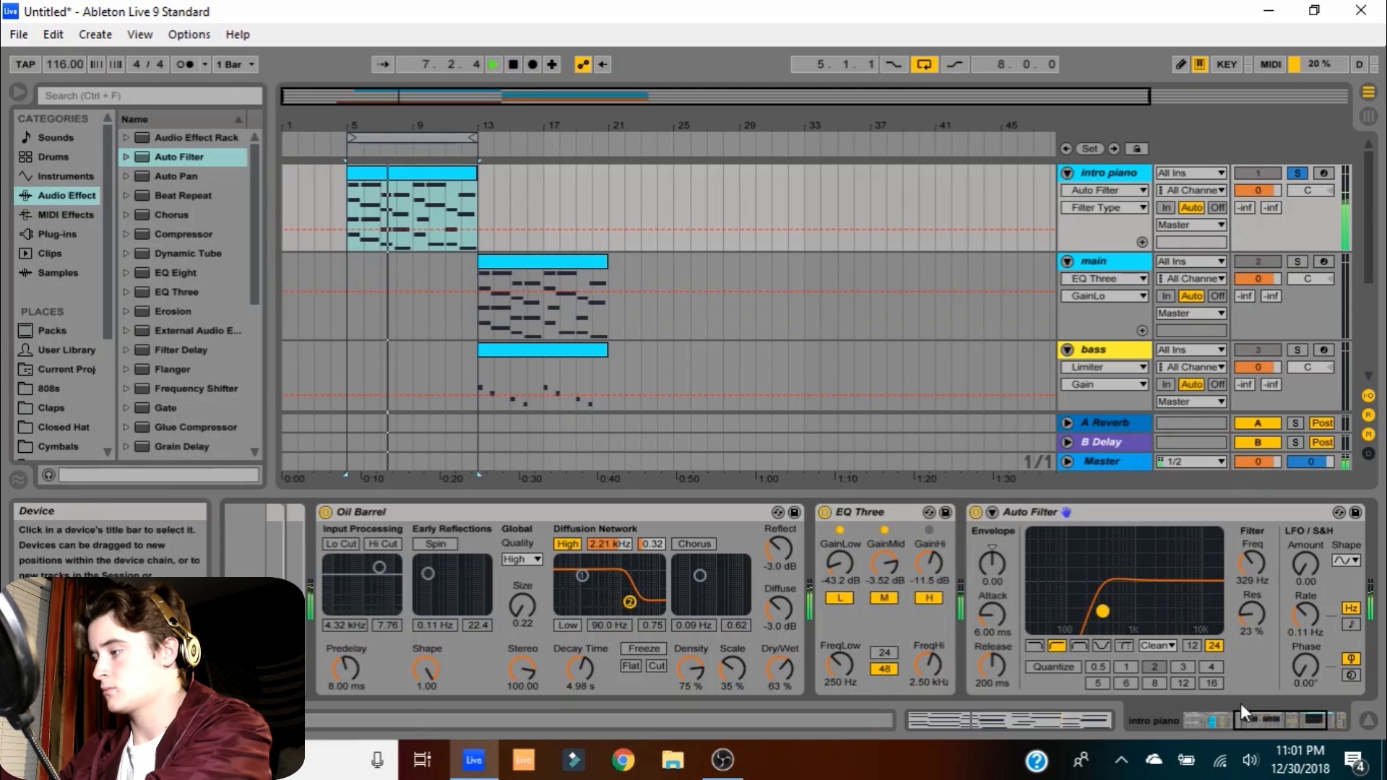
{"action": "left_click_drag", "start_coordinate": [1241, 704], "coordinate": [1260, 704]}
{"action": "key", "text": "space"}
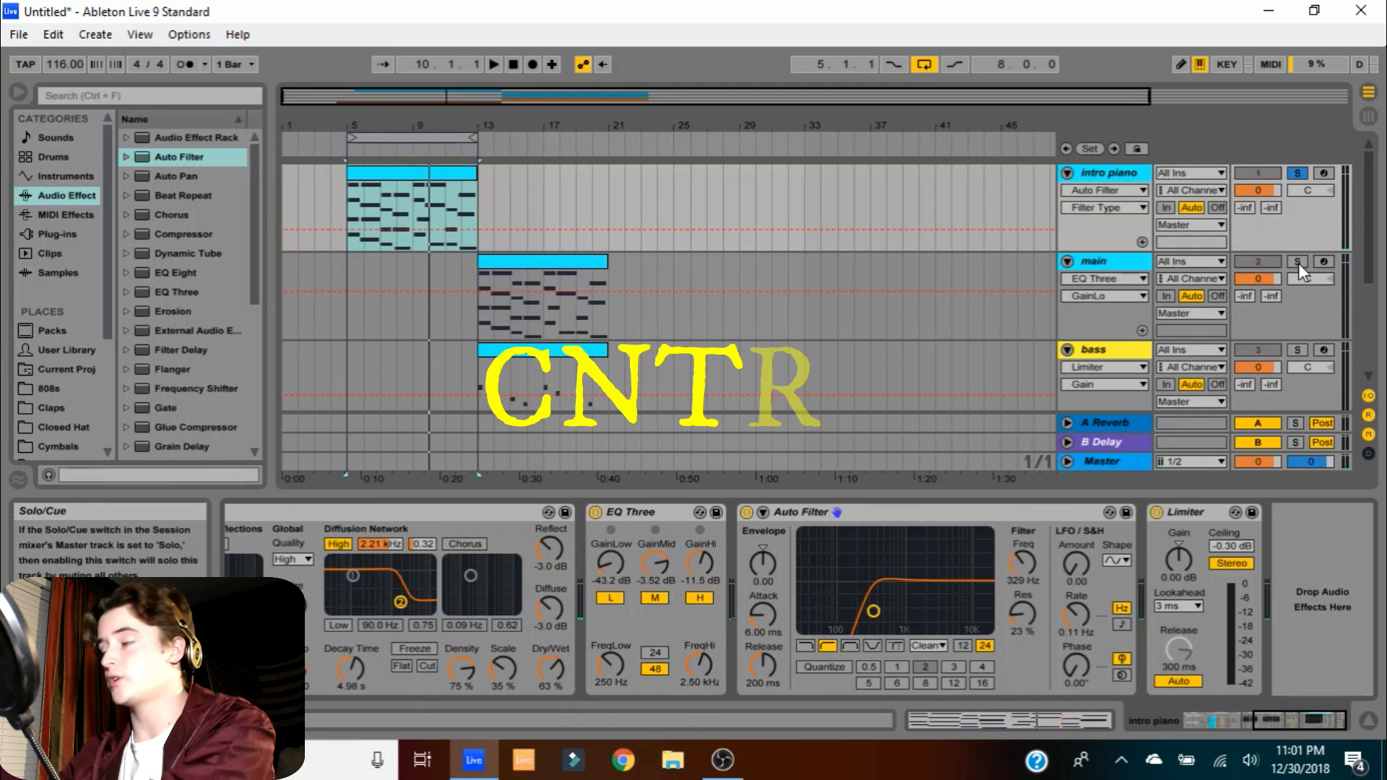
Solo the main track together with the intro piano and play the transition into bar 13 with the loop turned off
{"action": "left_click", "coordinate": [1298, 263], "text": "ctrl"}
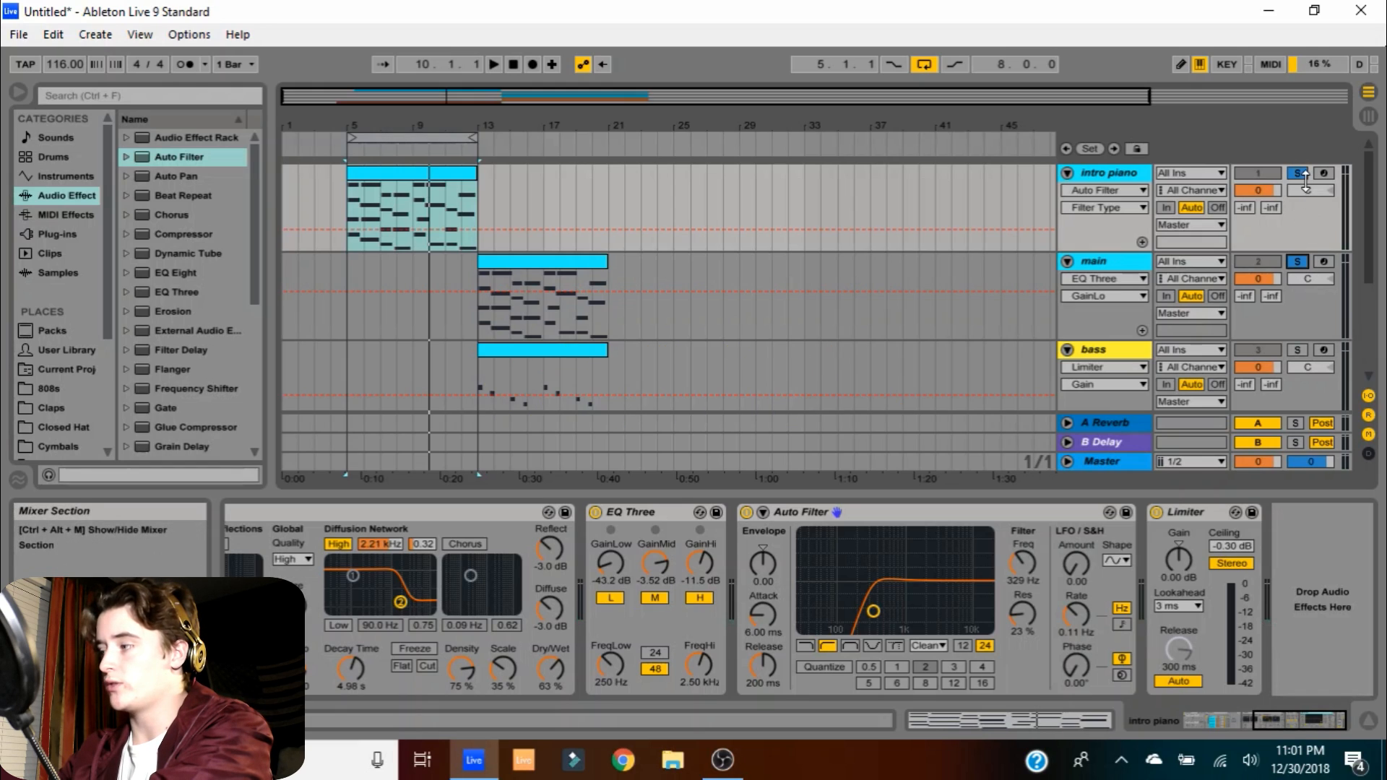
{"action": "left_click", "coordinate": [399, 148]}
{"action": "left_click", "coordinate": [924, 65]}
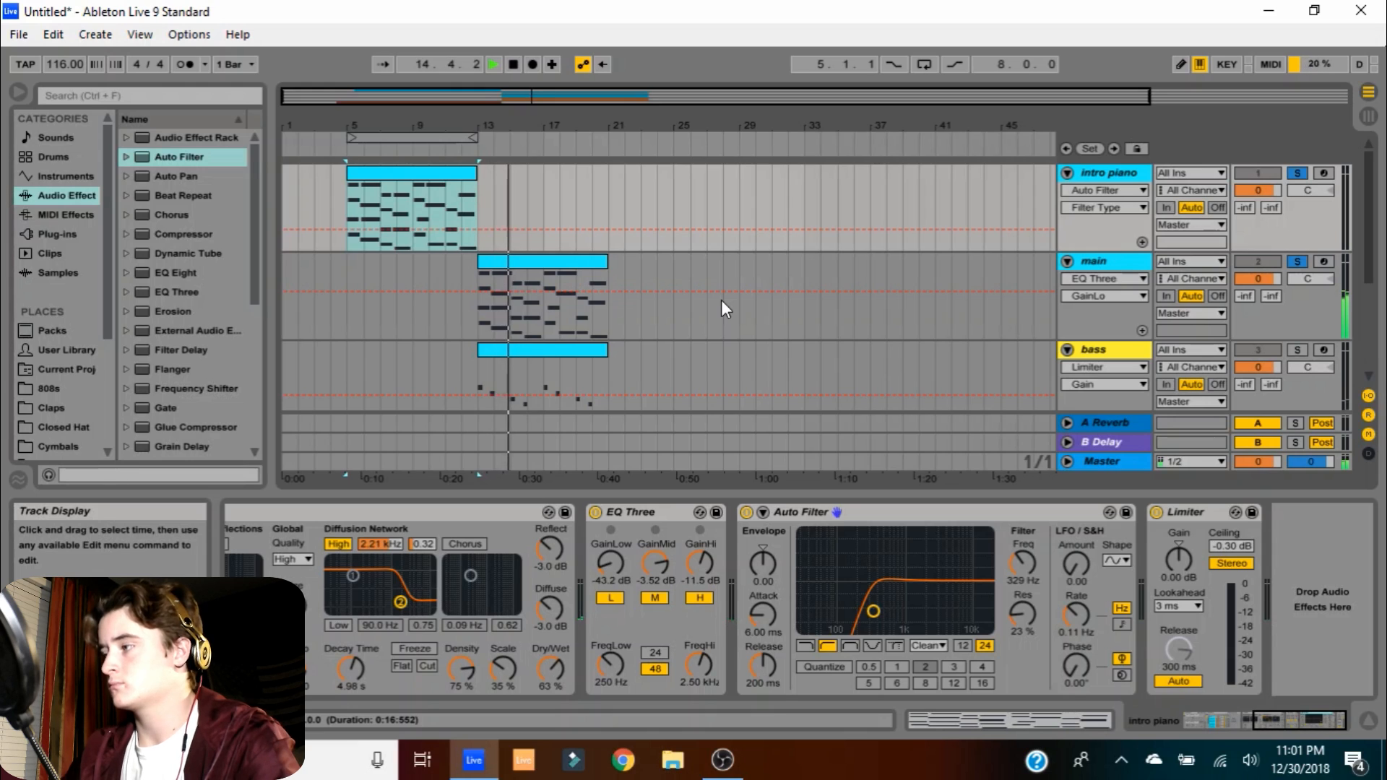
Raise the low gain of the main track's EQ Three slightly
{"action": "left_click", "coordinate": [1107, 258]}
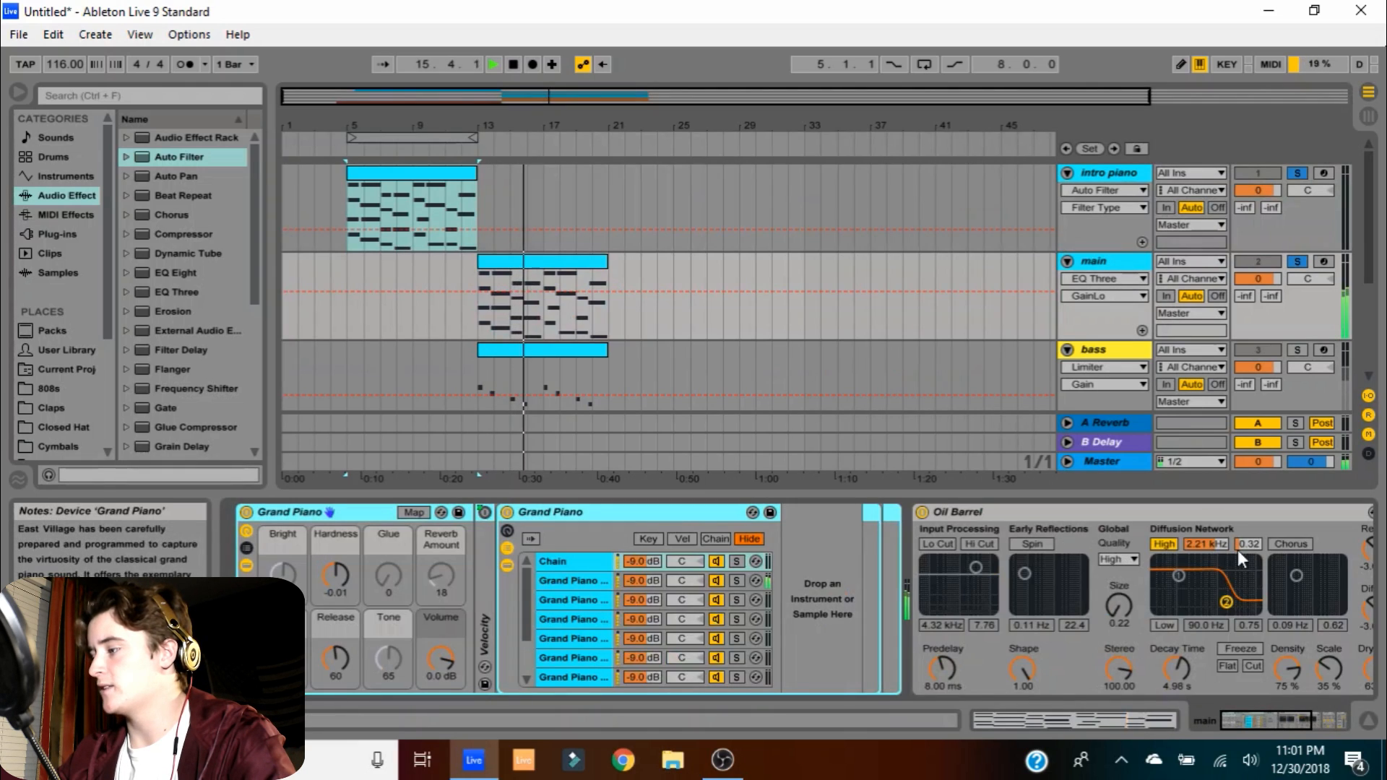
{"action": "left_click_drag", "start_coordinate": [1269, 727], "coordinate": [1377, 723]}
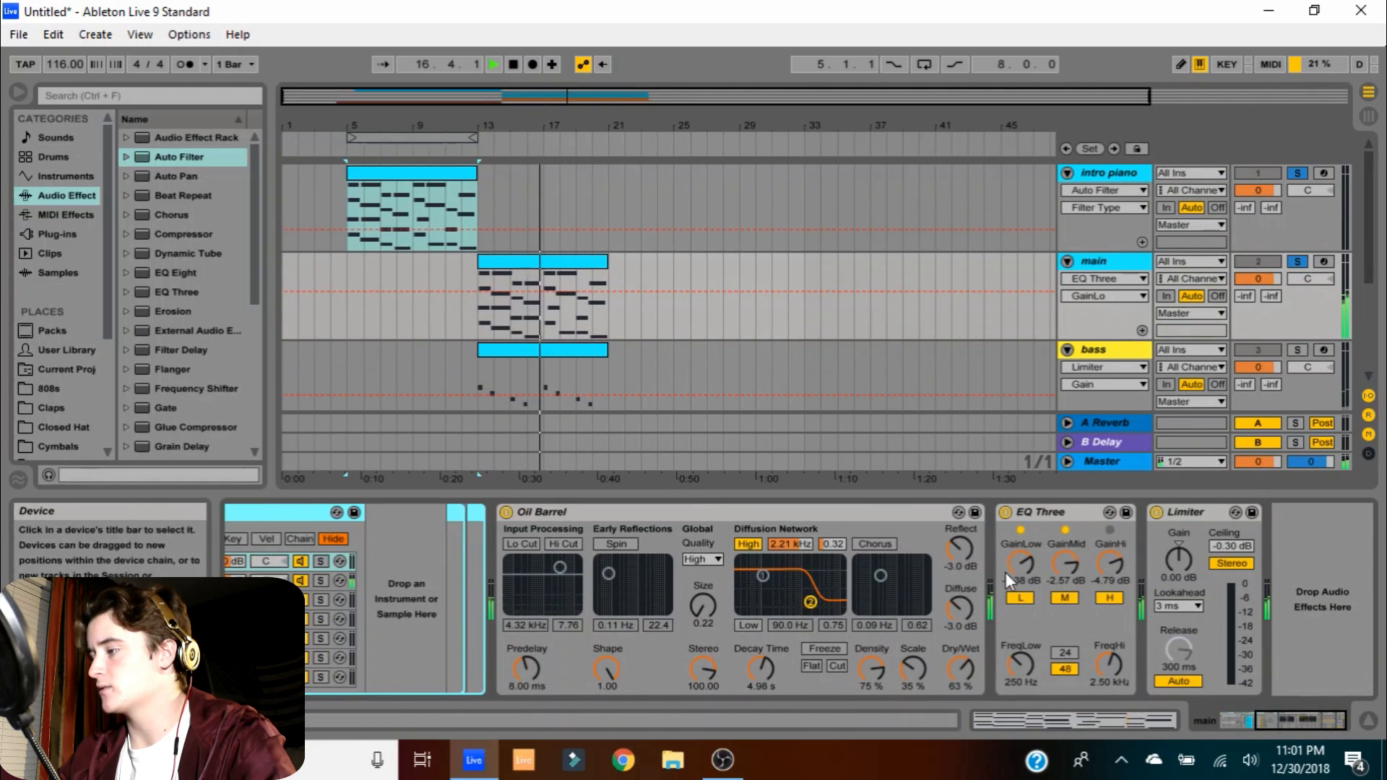
{"action": "left_click_drag", "start_coordinate": [1021, 565], "coordinate": [1020, 548]}
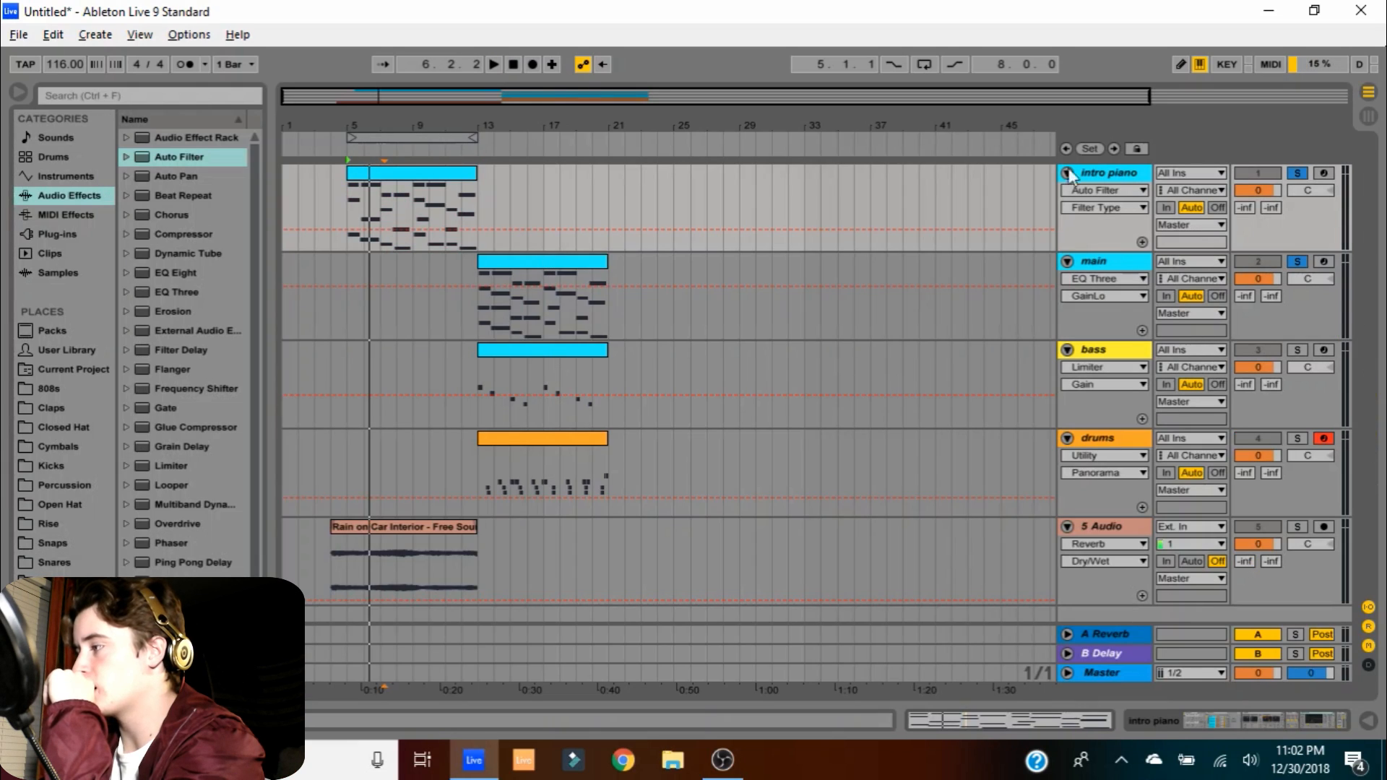
Unsolo the tracks and play the full arrangement from the end of the intro past bar 13
{"action": "left_click", "coordinate": [1297, 175]}
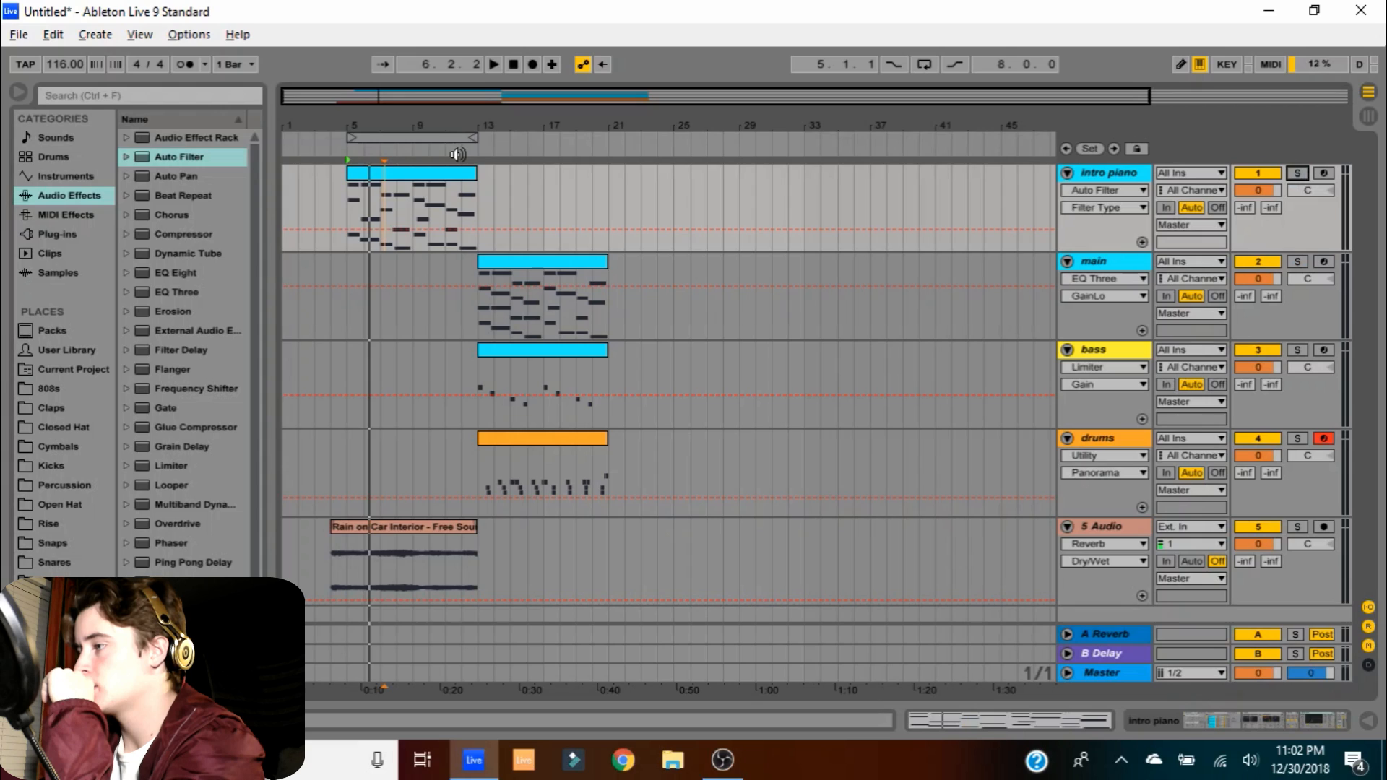
{"action": "left_click", "coordinate": [458, 154]}
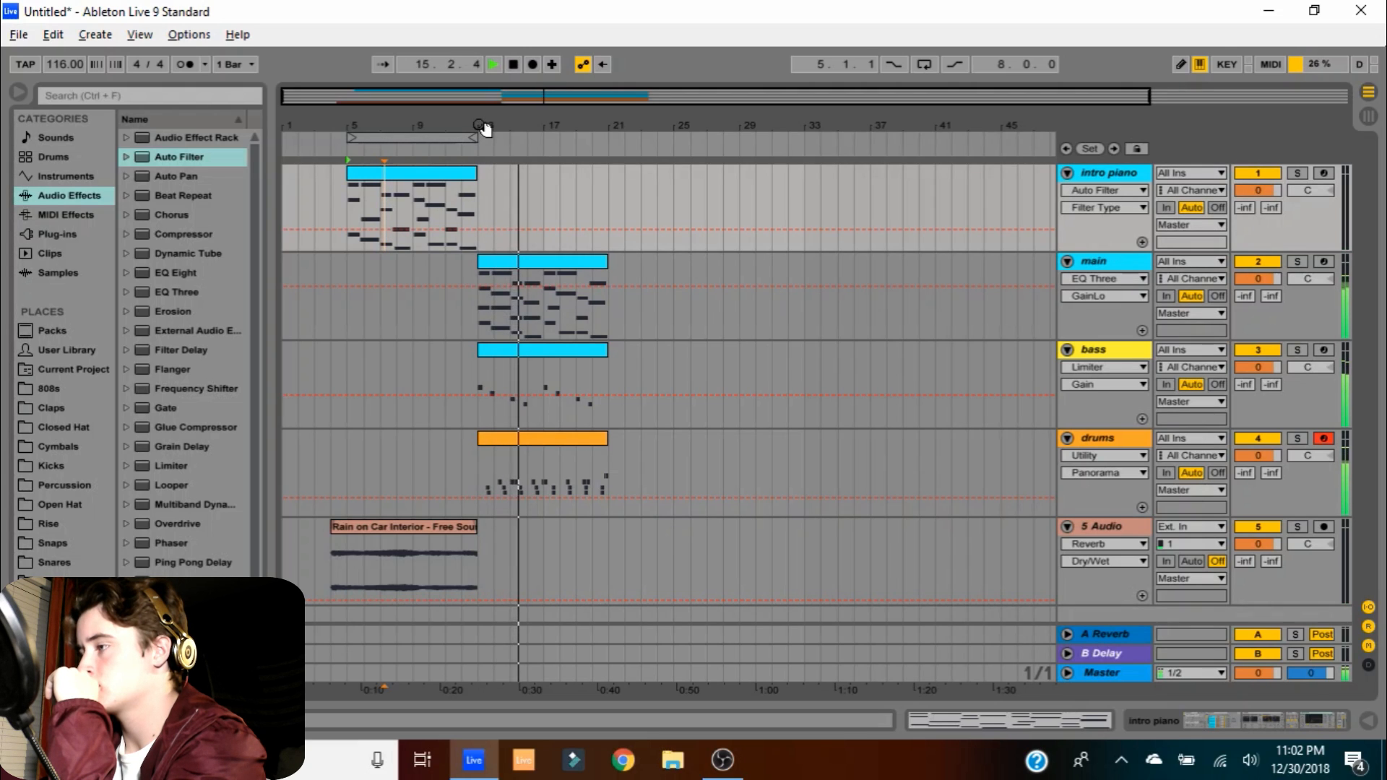
{"action": "left_click_drag", "start_coordinate": [482, 128], "coordinate": [486, 148]}
{"action": "key", "text": "space"}
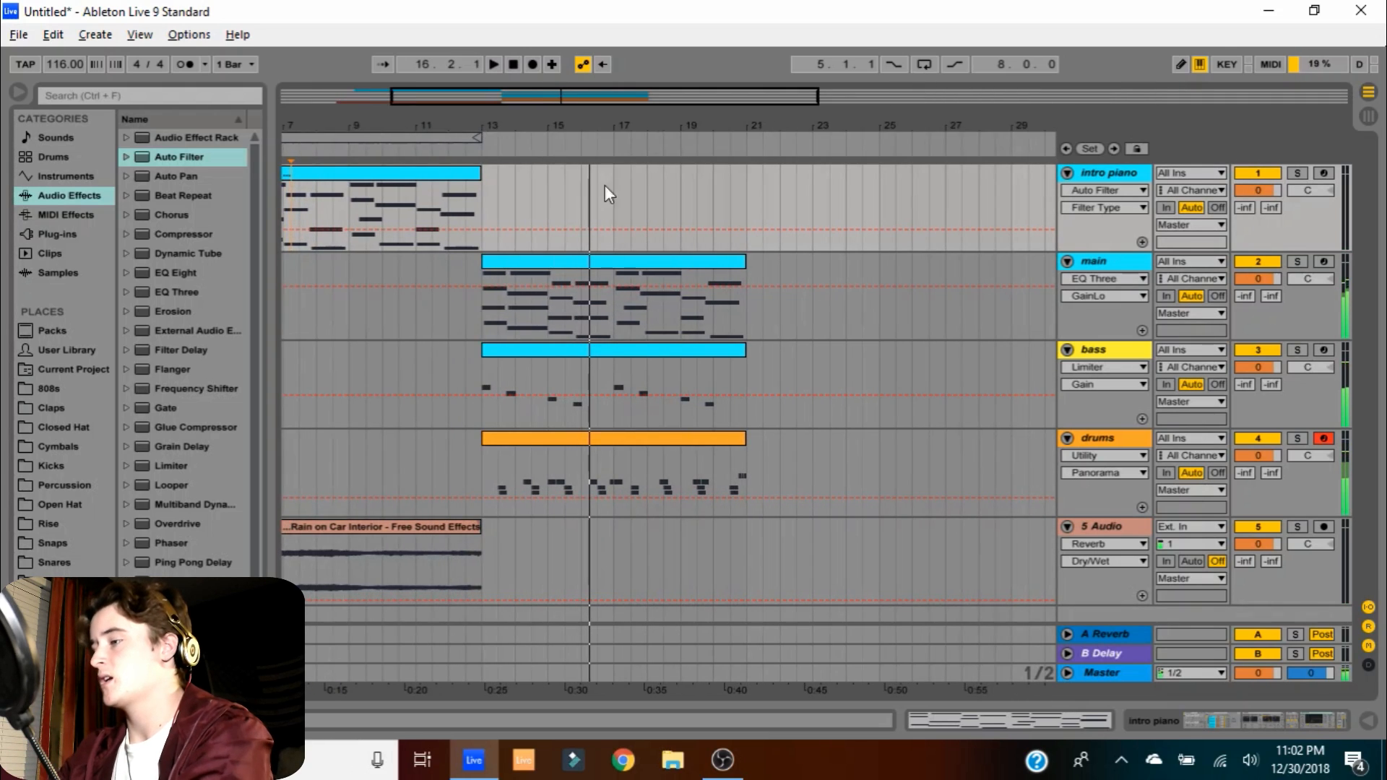
Copy the drums clip to bars 5 to 13 and trim the copy's start to 12.4, keeping only its last beat
{"action": "left_click", "coordinate": [733, 437]}
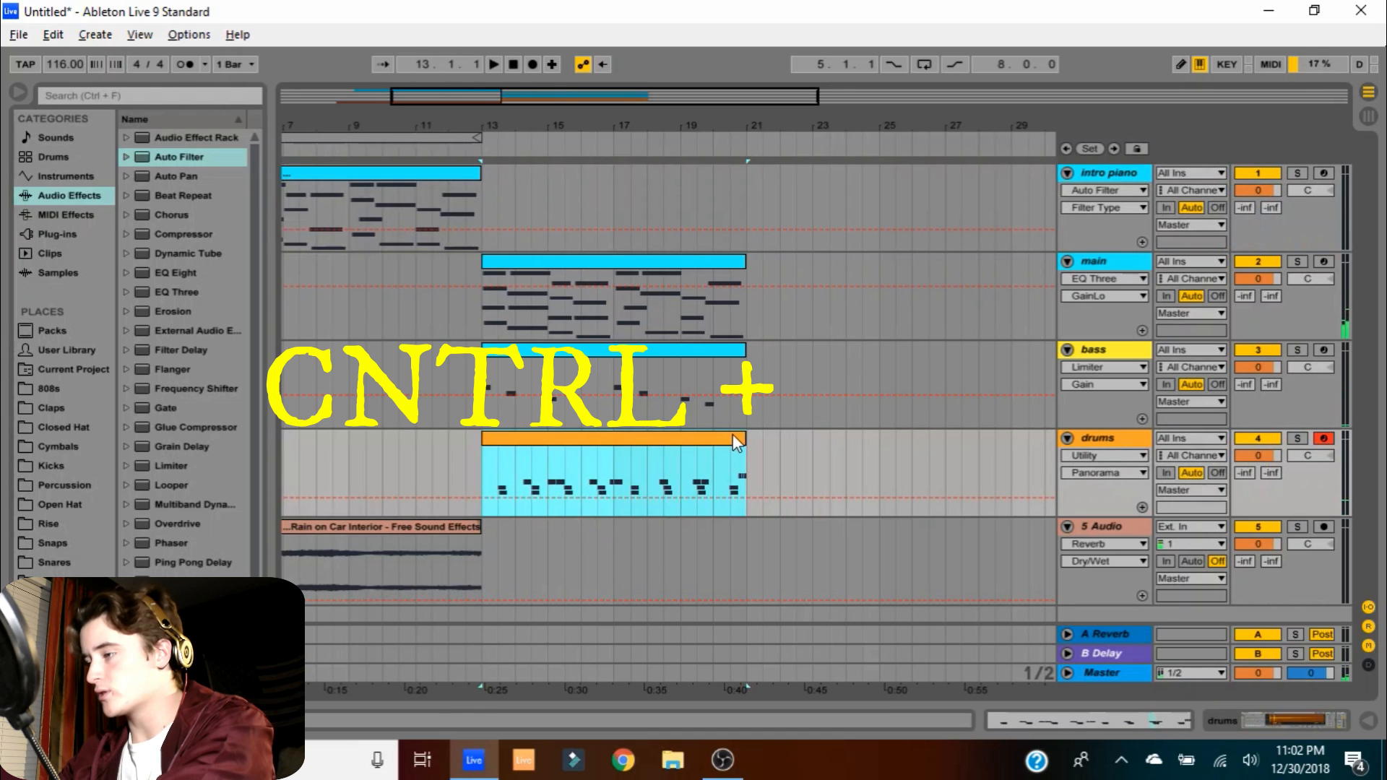
{"action": "left_click_drag", "start_coordinate": [732, 435], "coordinate": [468, 432]}
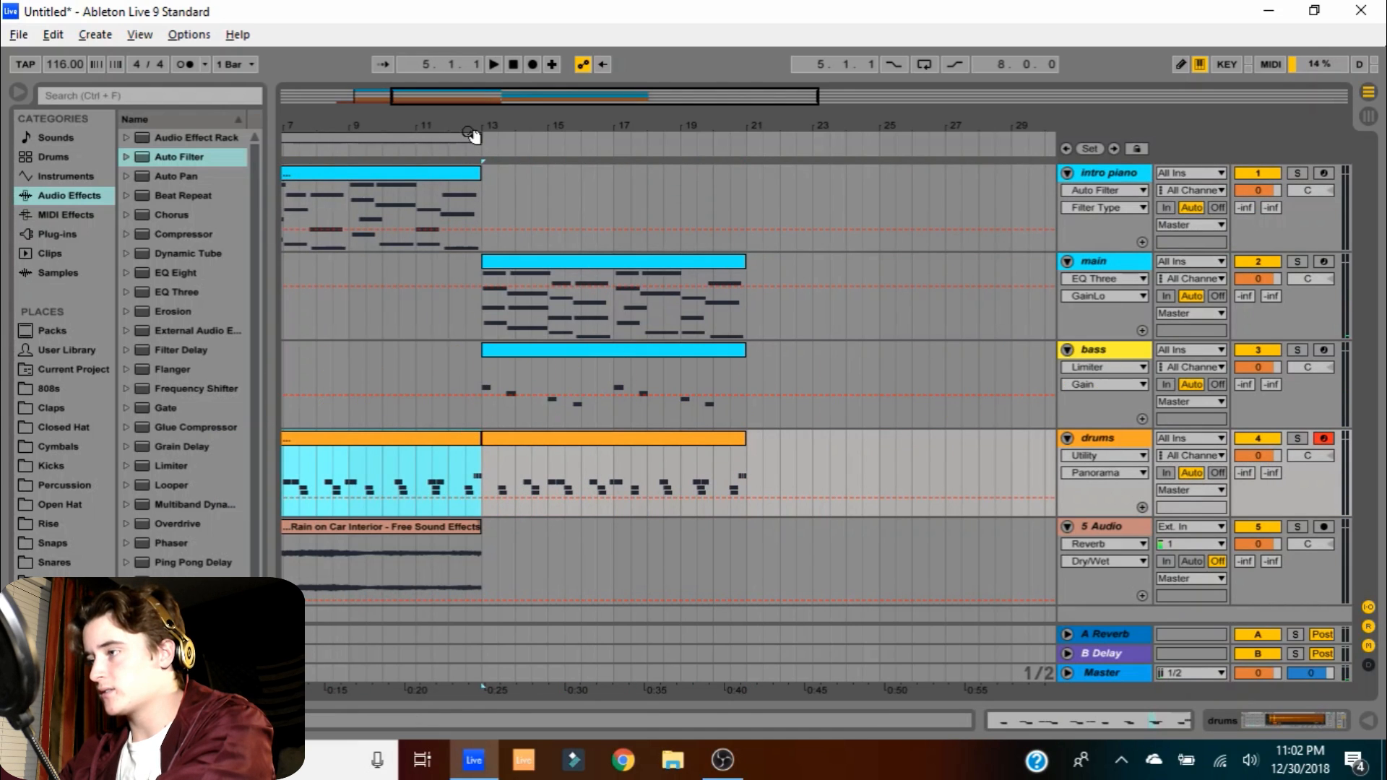
{"action": "left_click_drag", "start_coordinate": [471, 129], "coordinate": [700, 128]}
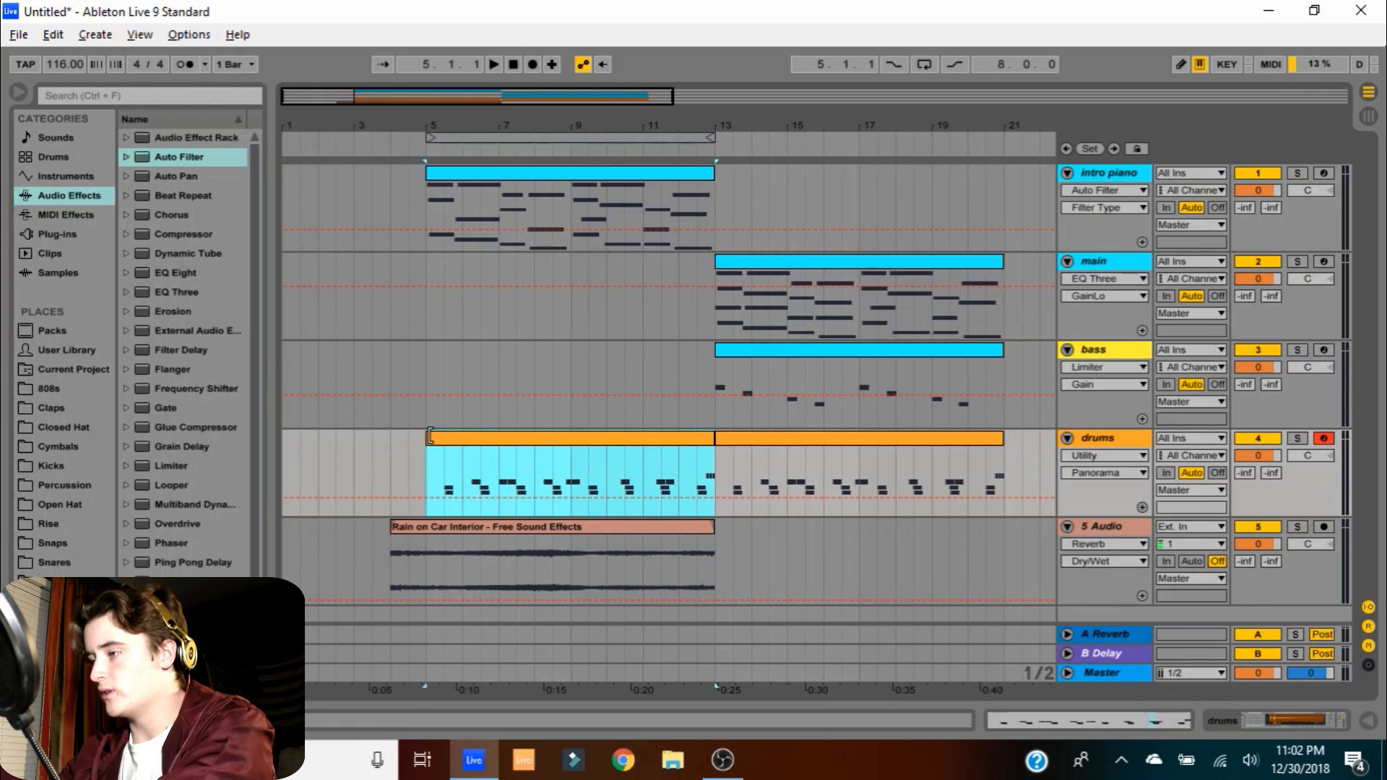
{"action": "left_click_drag", "start_coordinate": [430, 436], "coordinate": [699, 436]}
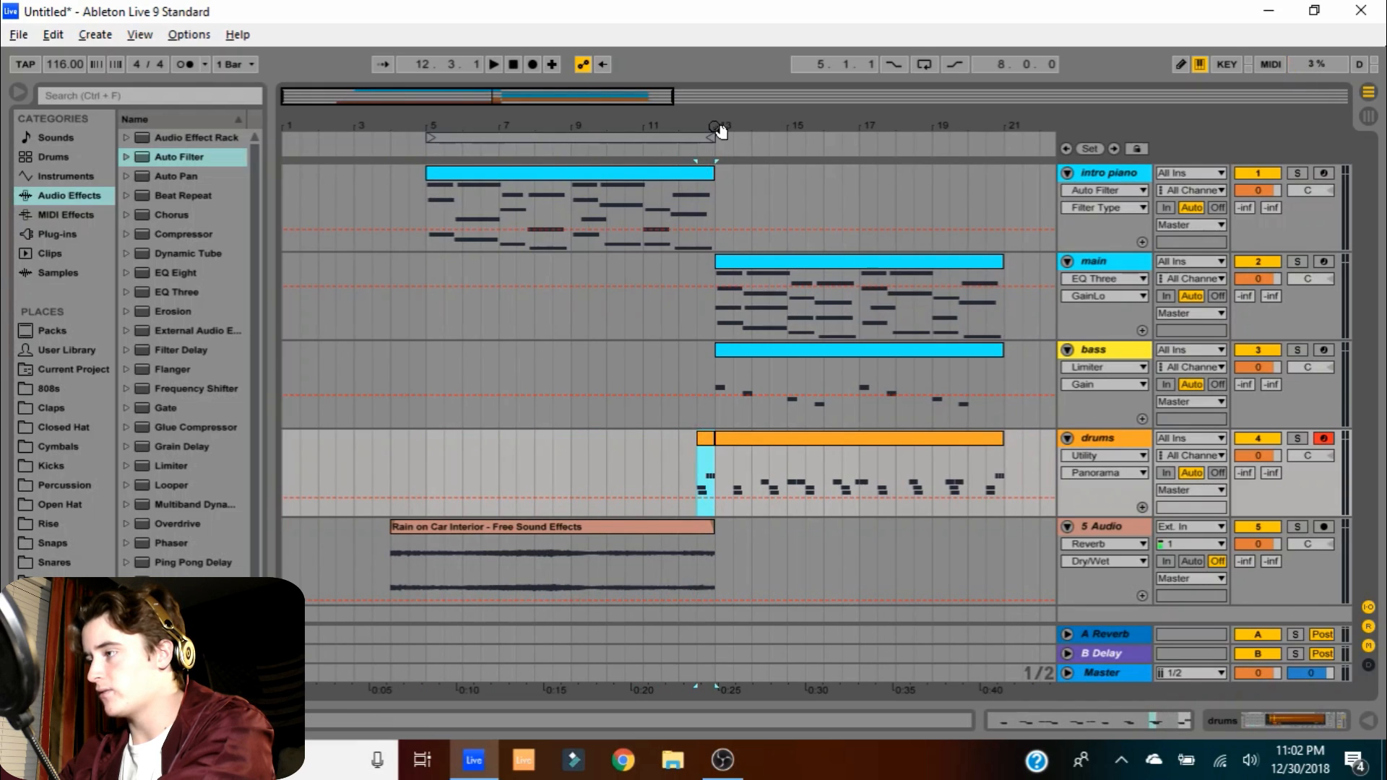
{"action": "left_click_drag", "start_coordinate": [720, 131], "coordinate": [381, 452]}
{"action": "left_click_drag", "start_coordinate": [474, 436], "coordinate": [585, 436]}
Delete the kick and snap notes from the one-beat drums clip, keeping only the closing hi-hat roll, and close the clip editor
{"action": "left_click", "coordinate": [1089, 717]}
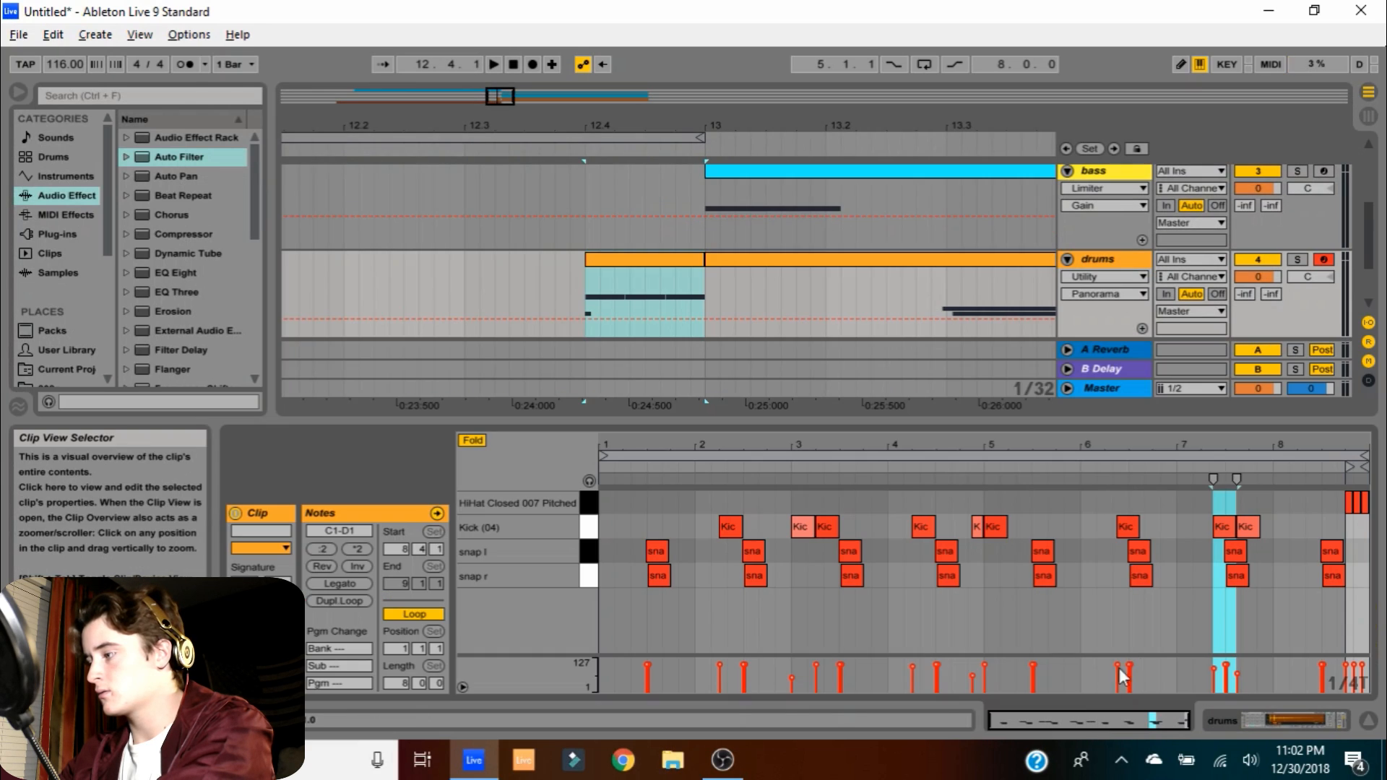
{"action": "left_click_drag", "start_coordinate": [1301, 587], "coordinate": [510, 531]}
{"action": "key", "text": "Delete"}
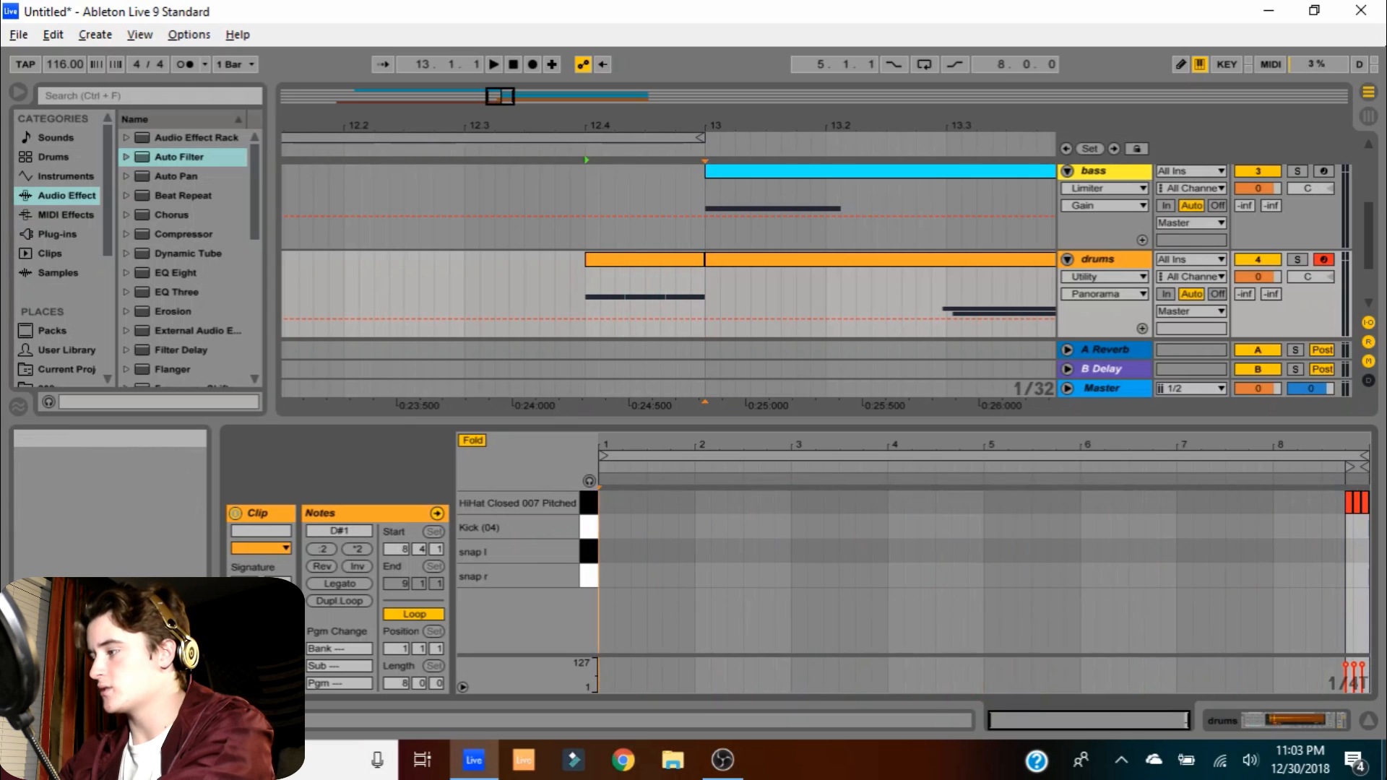
{"action": "left_click", "coordinate": [1368, 720]}
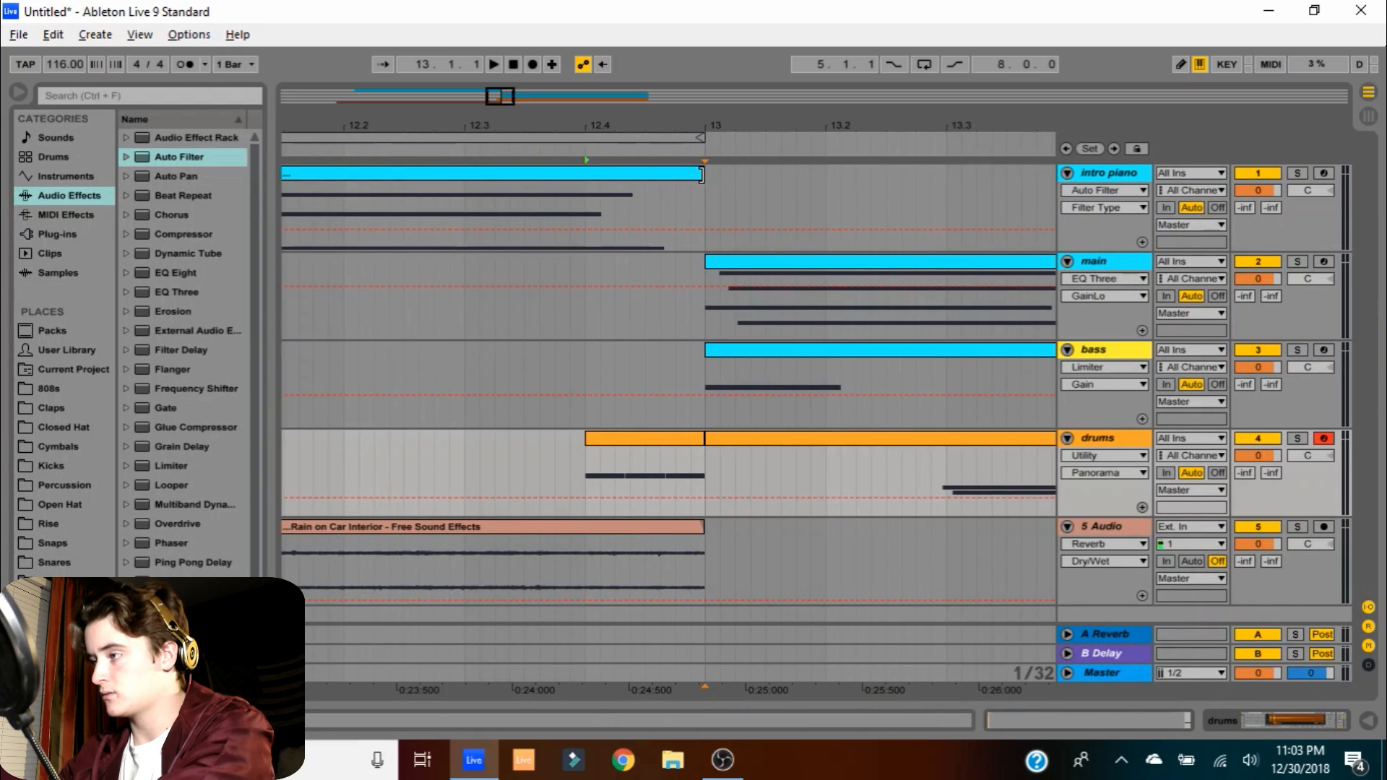
Shorten the intro piano clip and the rain audio clip so both end at 12.4
{"action": "left_click_drag", "start_coordinate": [701, 174], "coordinate": [585, 174]}
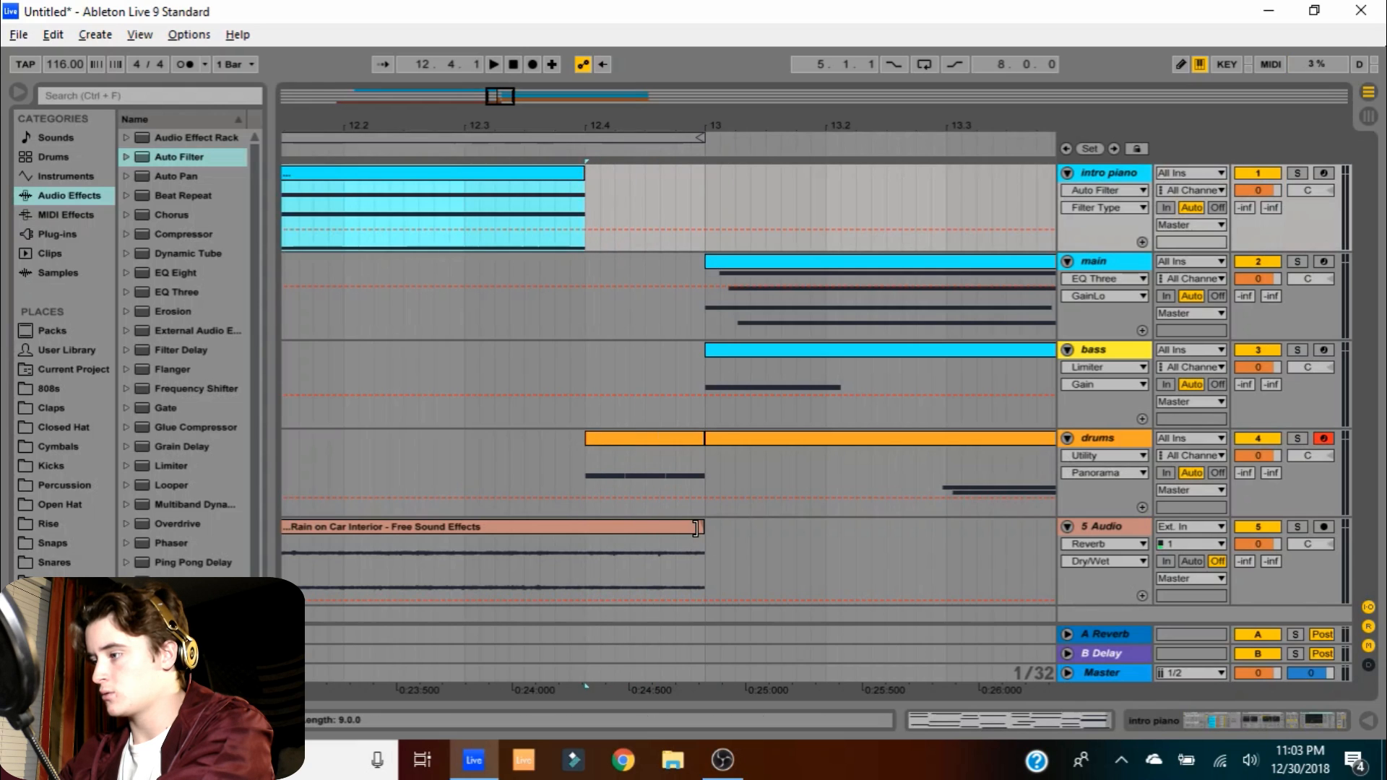
{"action": "left_click_drag", "start_coordinate": [695, 528], "coordinate": [585, 528]}
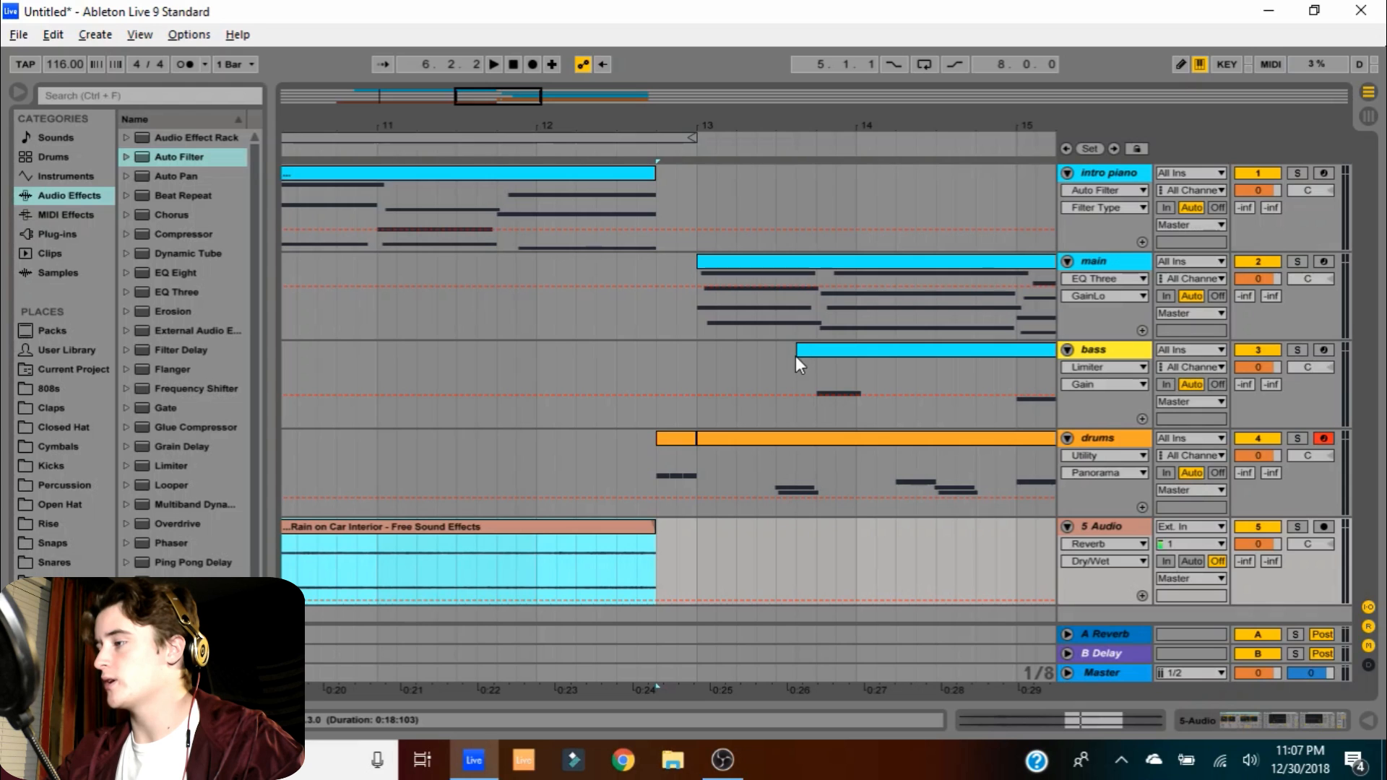
Select the bass clip and check its start against the main piano and drums clips
{"action": "mouse_move", "coordinate": [795, 355]}
{"action": "left_mouse_down"}
{"action": "mouse_move", "coordinate": [681, 357]}
{"action": "mouse_move", "coordinate": [805, 364]}
{"action": "left_mouse_up"}
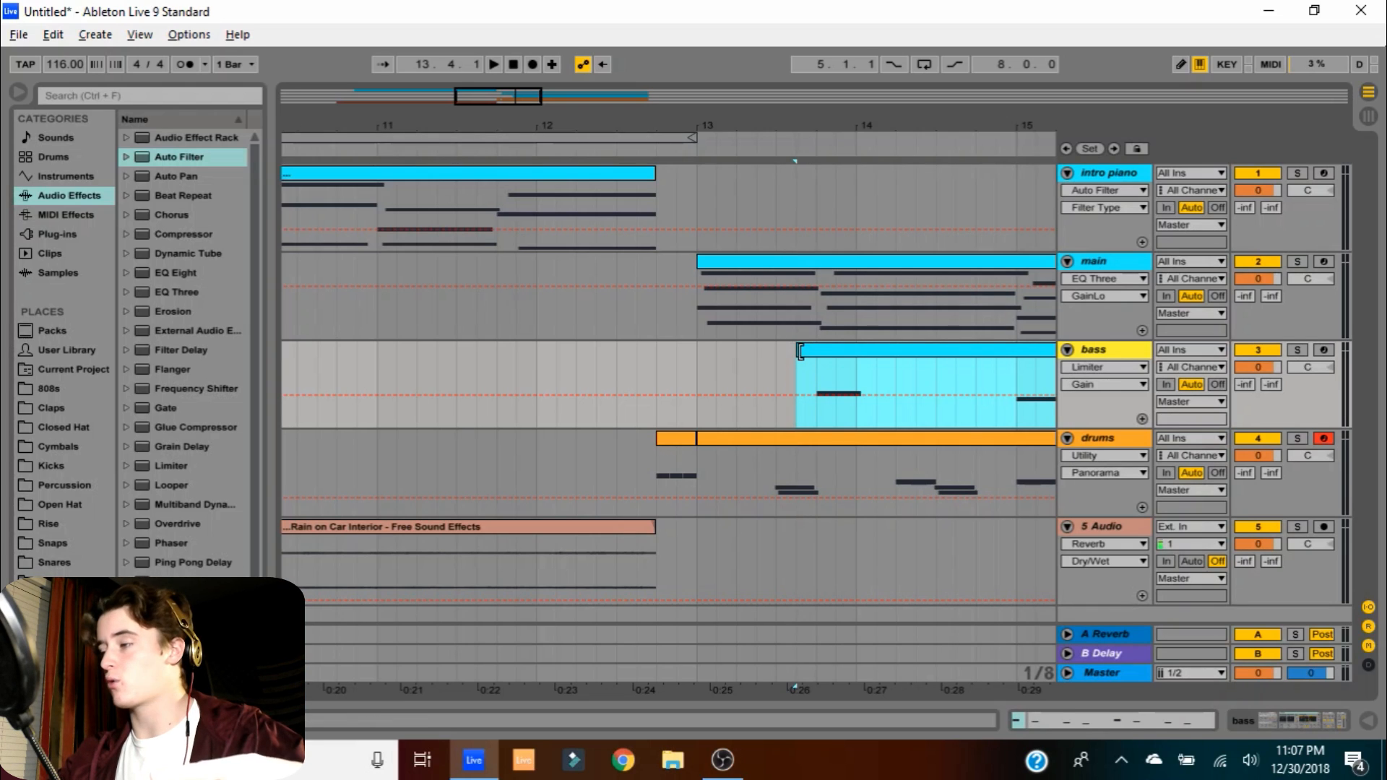
{"action": "left_click_drag", "start_coordinate": [733, 127], "coordinate": [733, 180]}
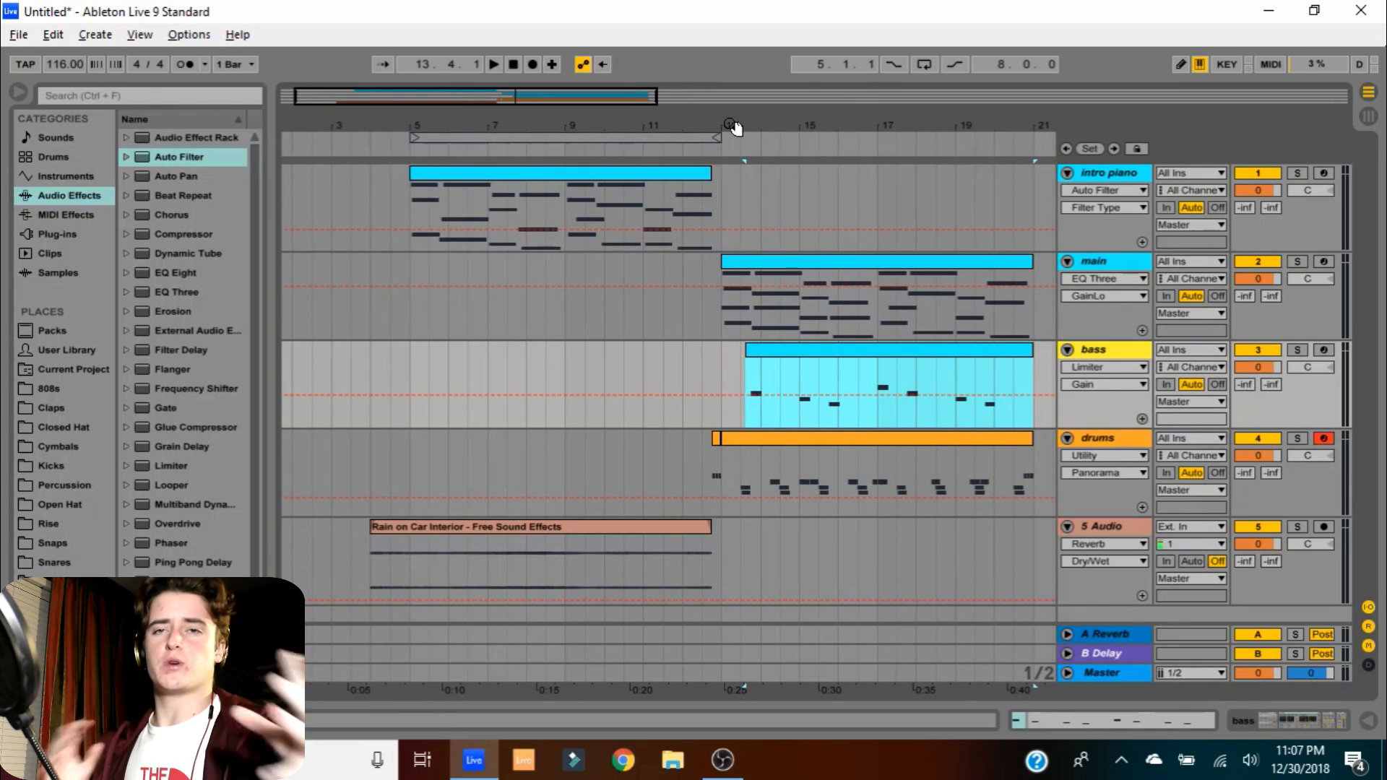